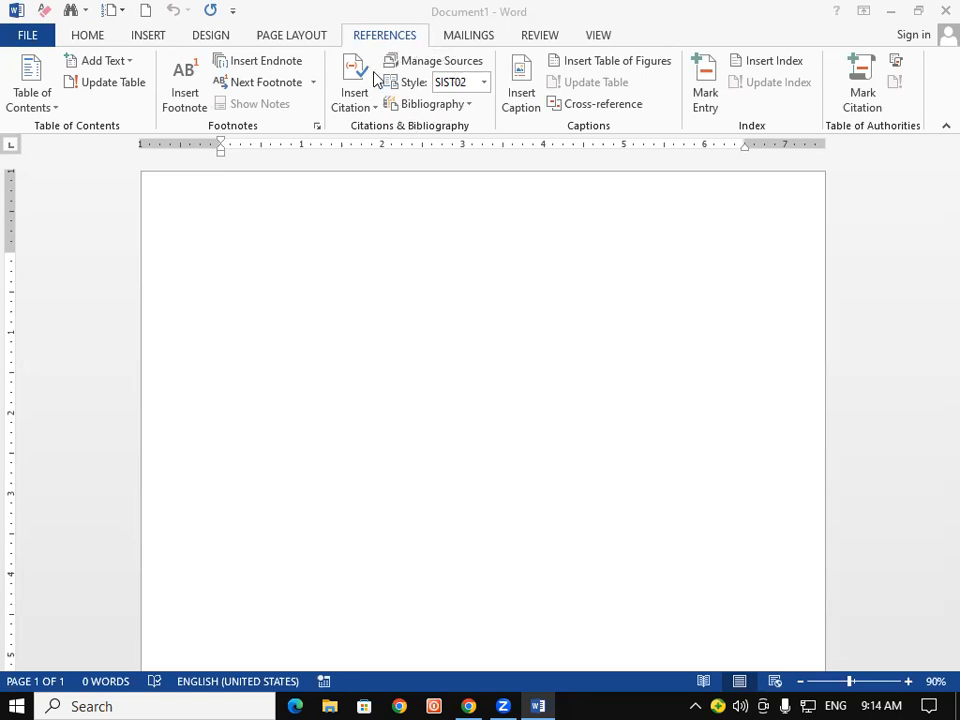
# Fill the blank document with 100 paragraphs of sample text using =rand(100), and return to the document's beginning
pyautogui.click(336, 315)
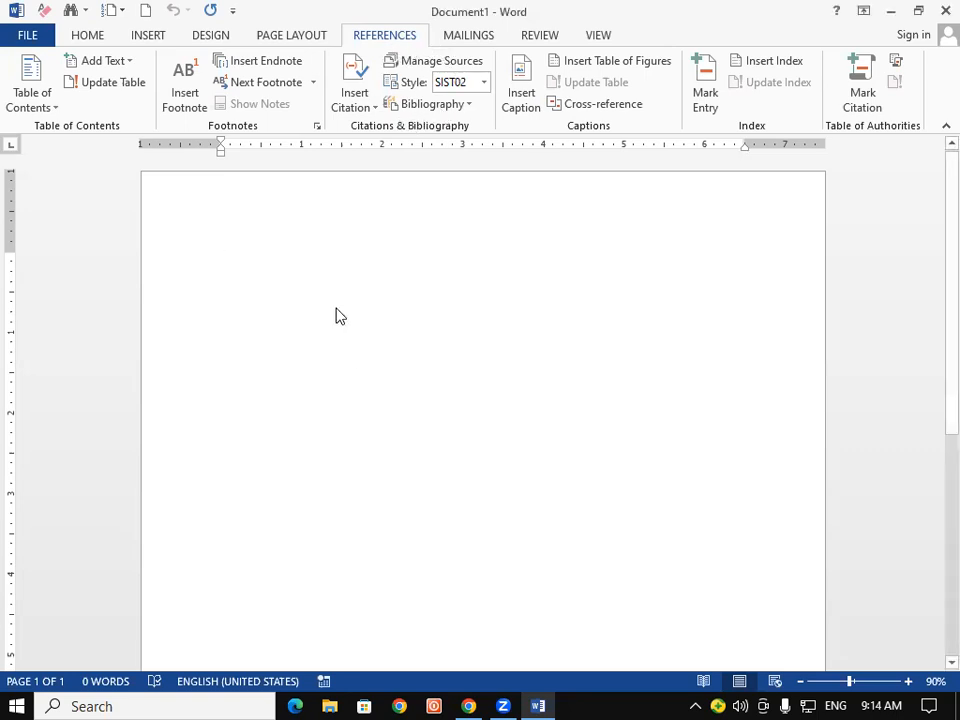
pyautogui.write('=ran')
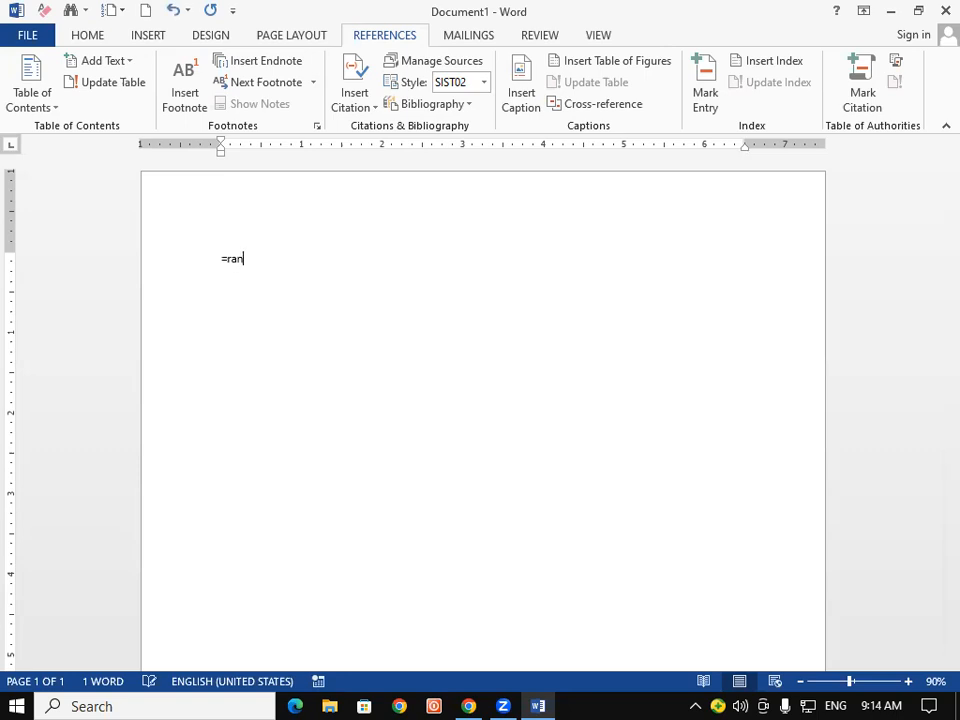
pyautogui.write('d(100)')
pyautogui.press('Return')
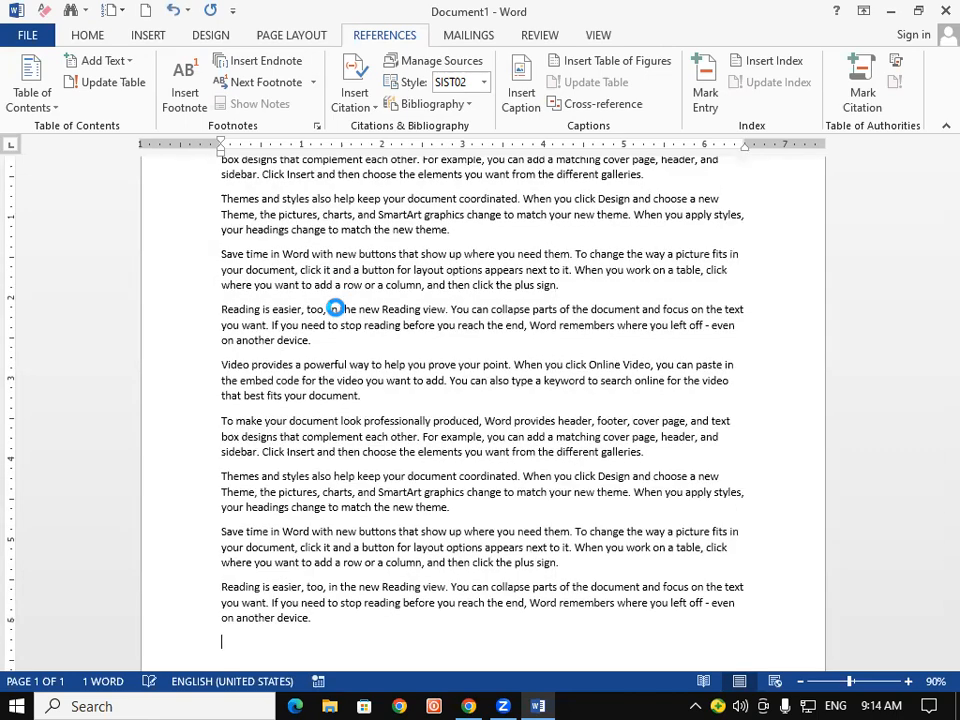
pyautogui.press('Up')
pyautogui.press('Up')
pyautogui.press('Up')
pyautogui.hotkey('ctrl', 'Home')
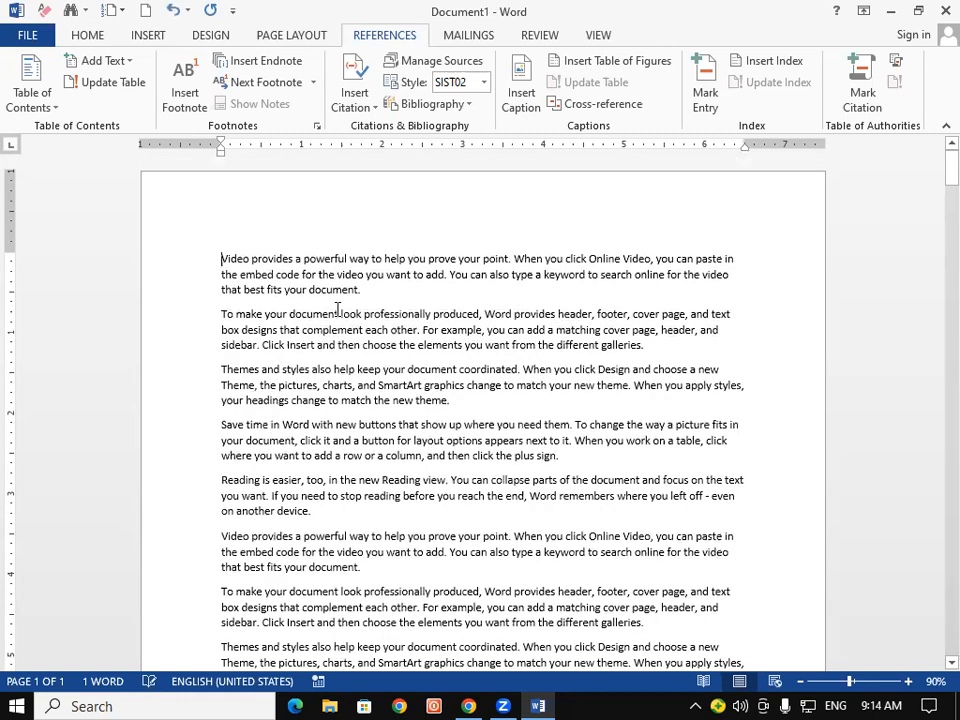
# Colour the fourth paragraph, beginning "Save time in Word", red
pyautogui.scroll(-2, 354, 384)
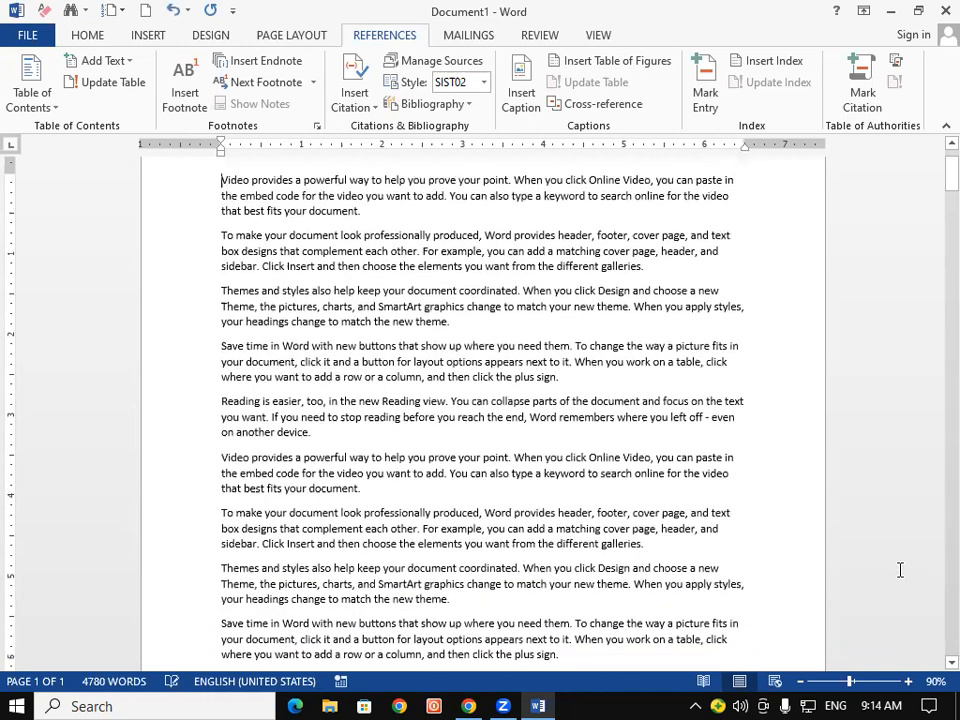
pyautogui.scroll(1, 439, 495)
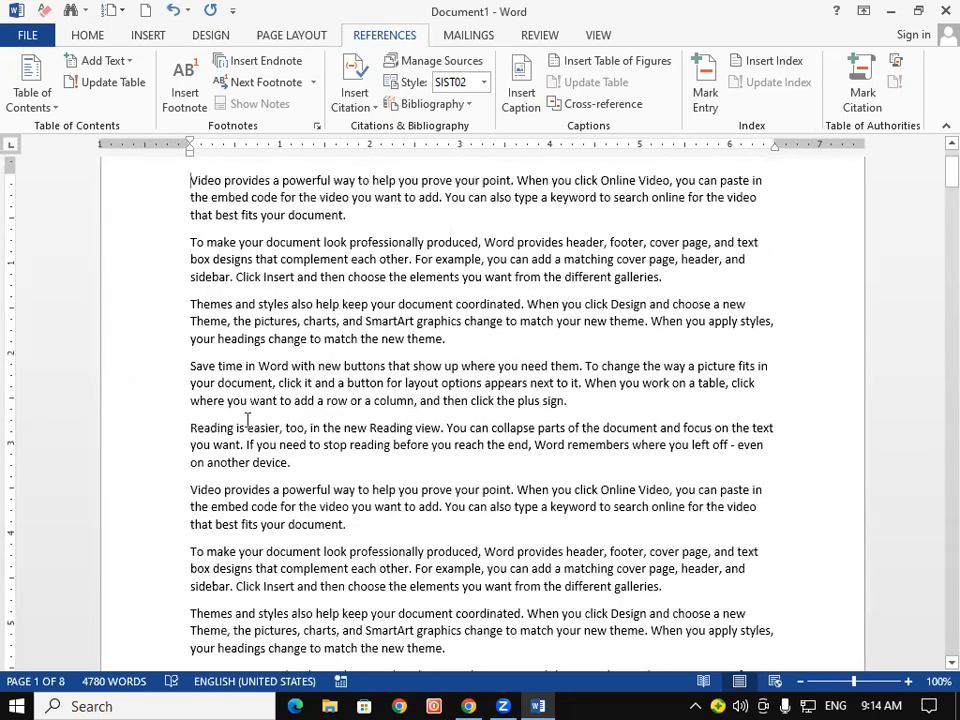
pyautogui.moveTo(186, 368); pyautogui.dragTo(519, 399)
pyautogui.click(87, 35)
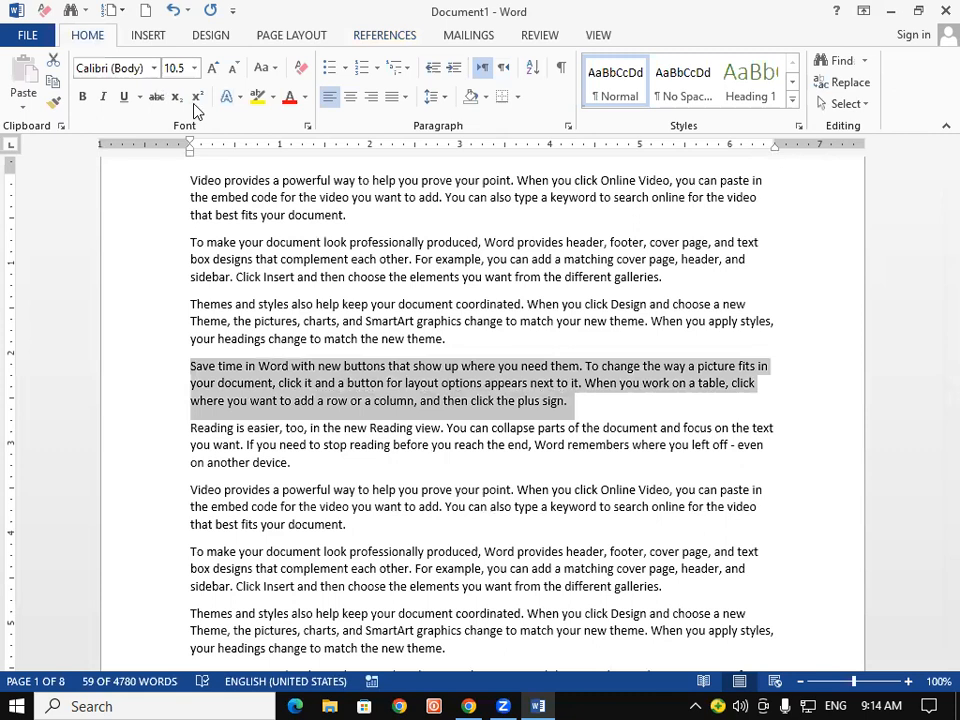
pyautogui.click(294, 100)
pyautogui.click(345, 525)
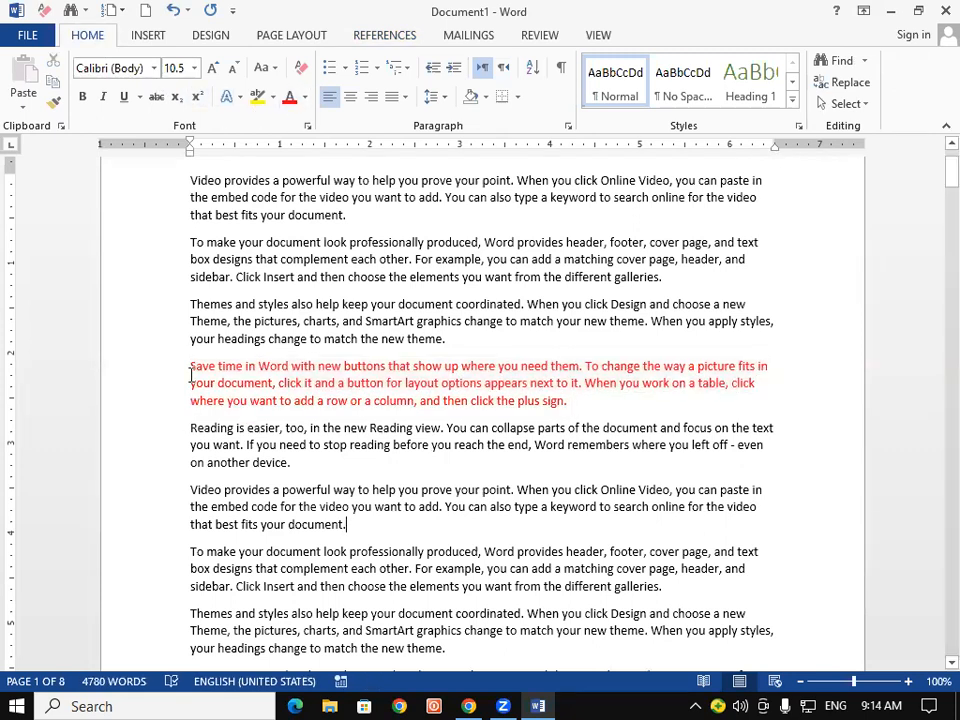
# Select the whole red paragraph and start a new source for a citation there
pyautogui.moveTo(190, 366); pyautogui.dragTo(578, 407)
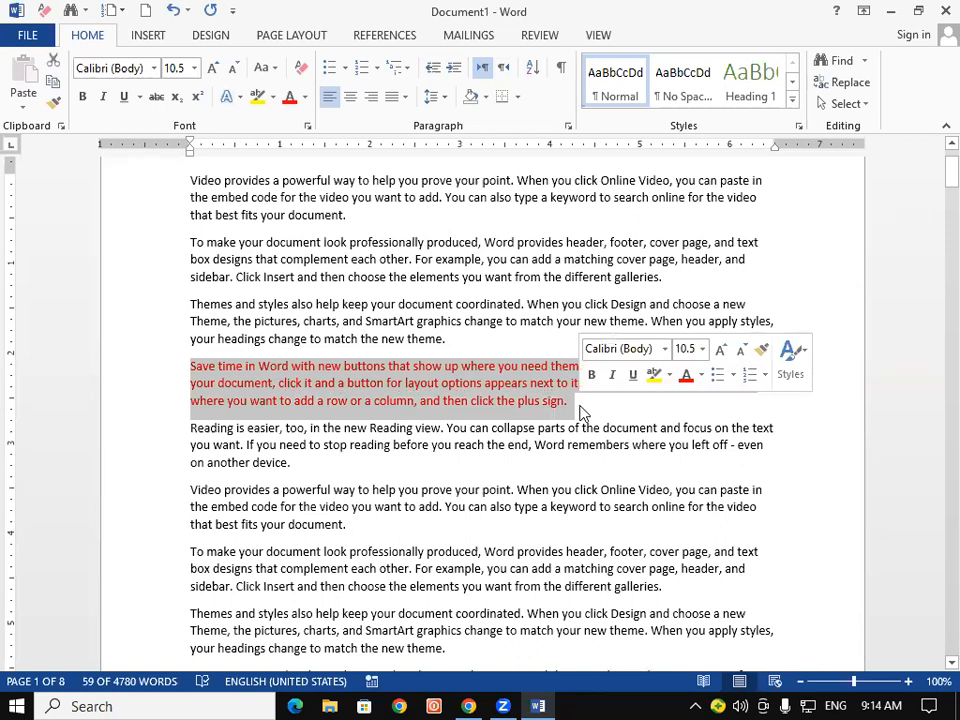
pyautogui.click(382, 36)
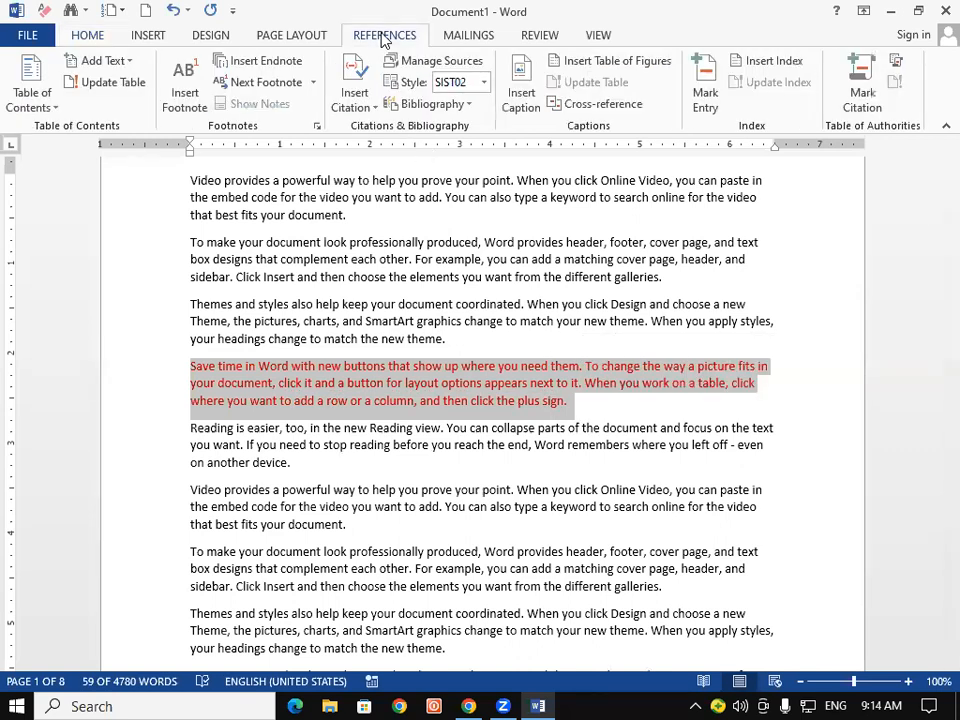
pyautogui.click(354, 104)
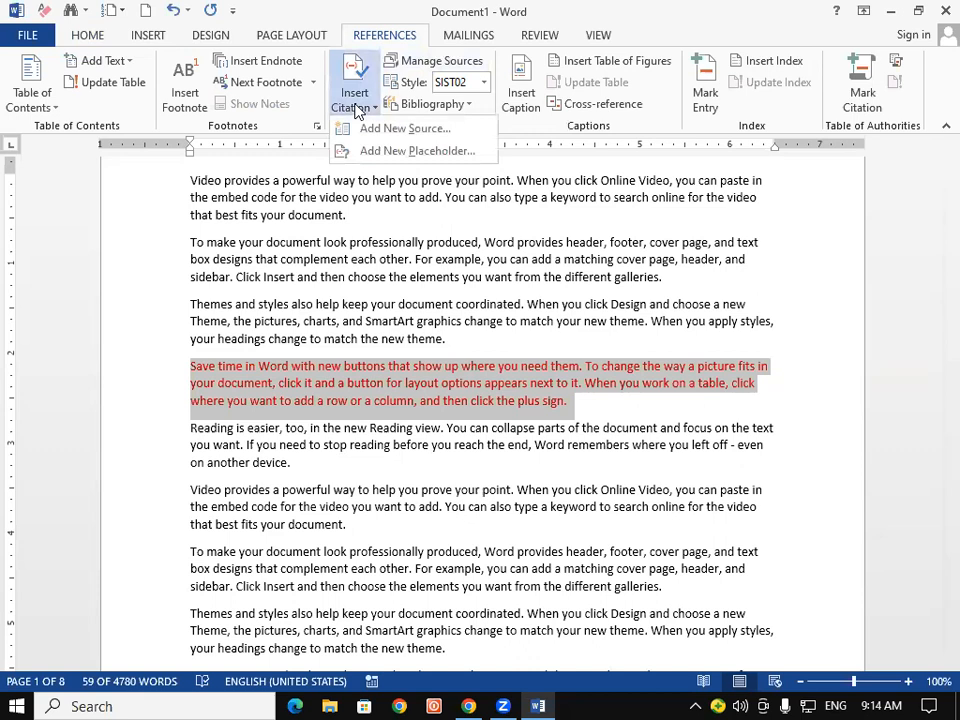
pyautogui.click(355, 107)
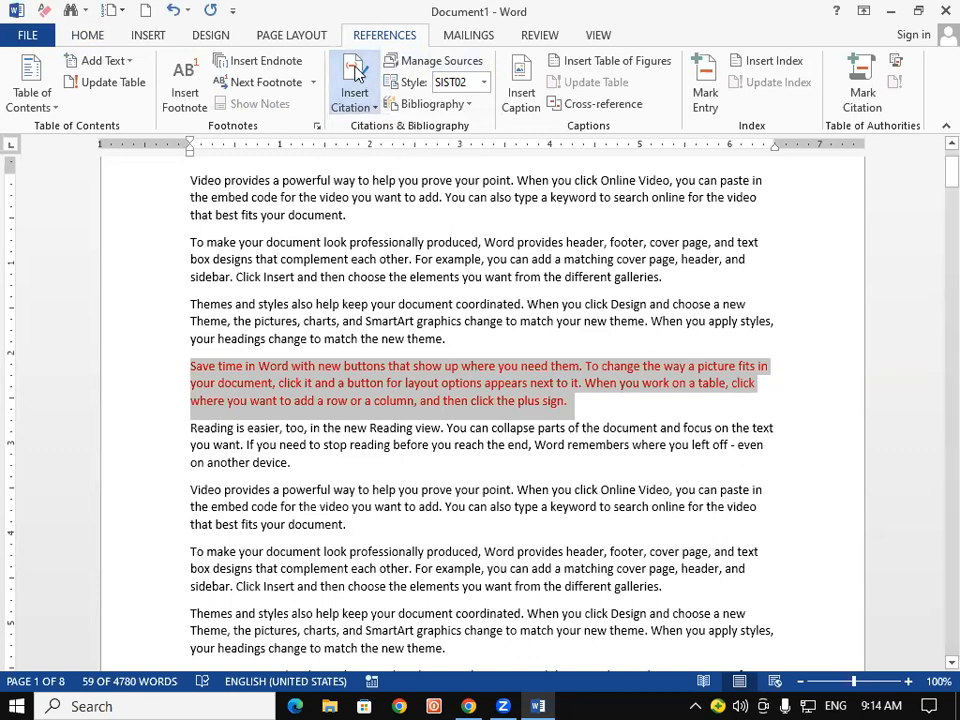
pyautogui.click(355, 100)
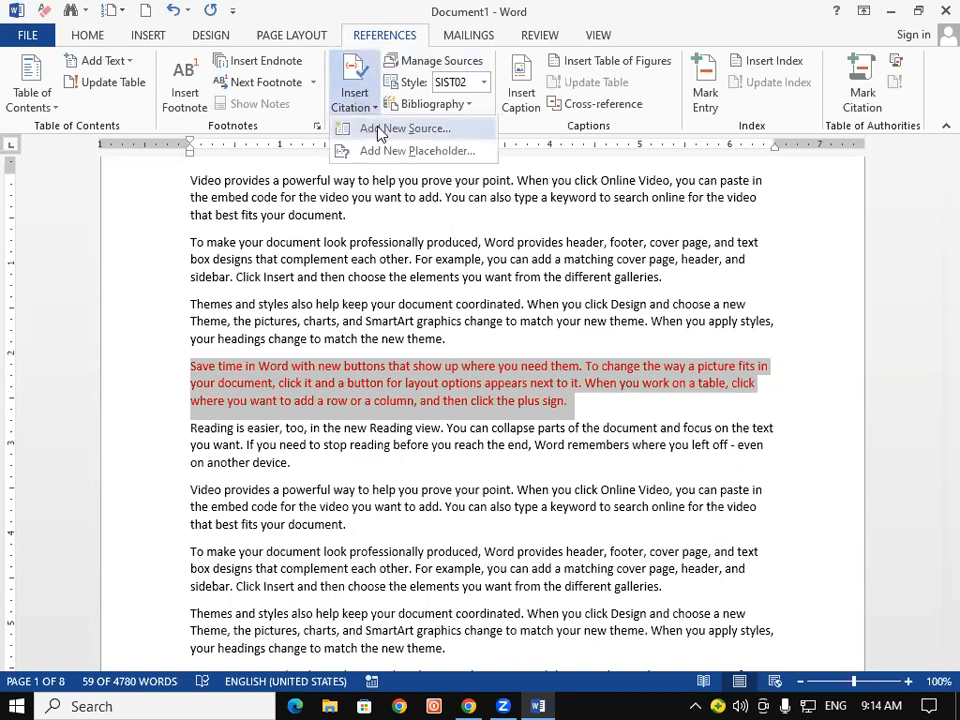
pyautogui.click(321, 127)
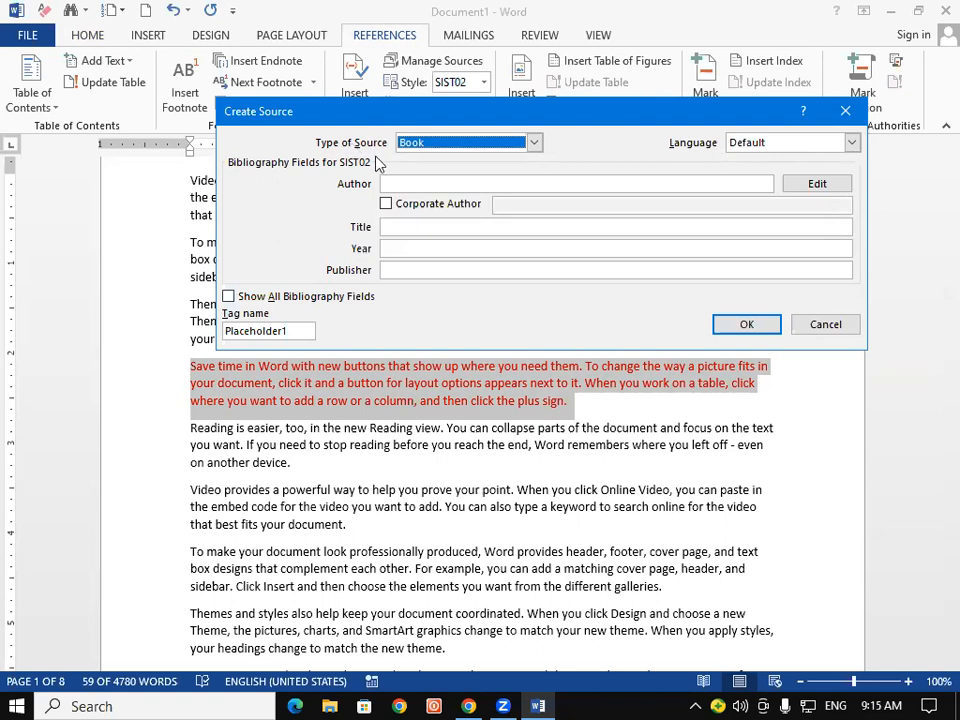
# Review the available source types, choose Book, and enter the author's full name
pyautogui.click(534, 143)
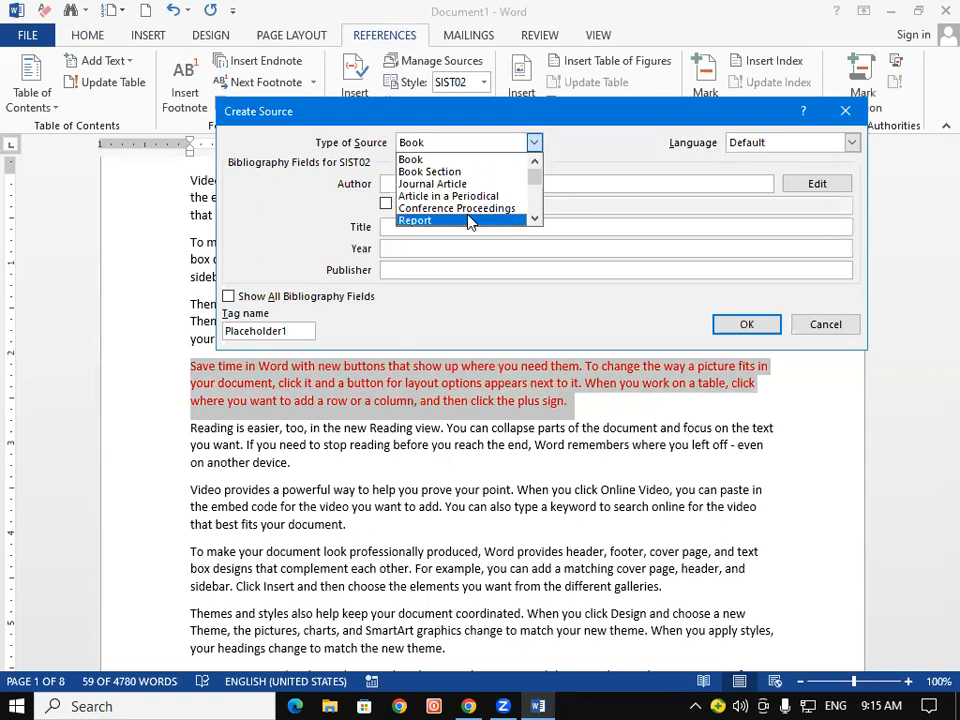
pyautogui.scroll(-4, 470, 215)
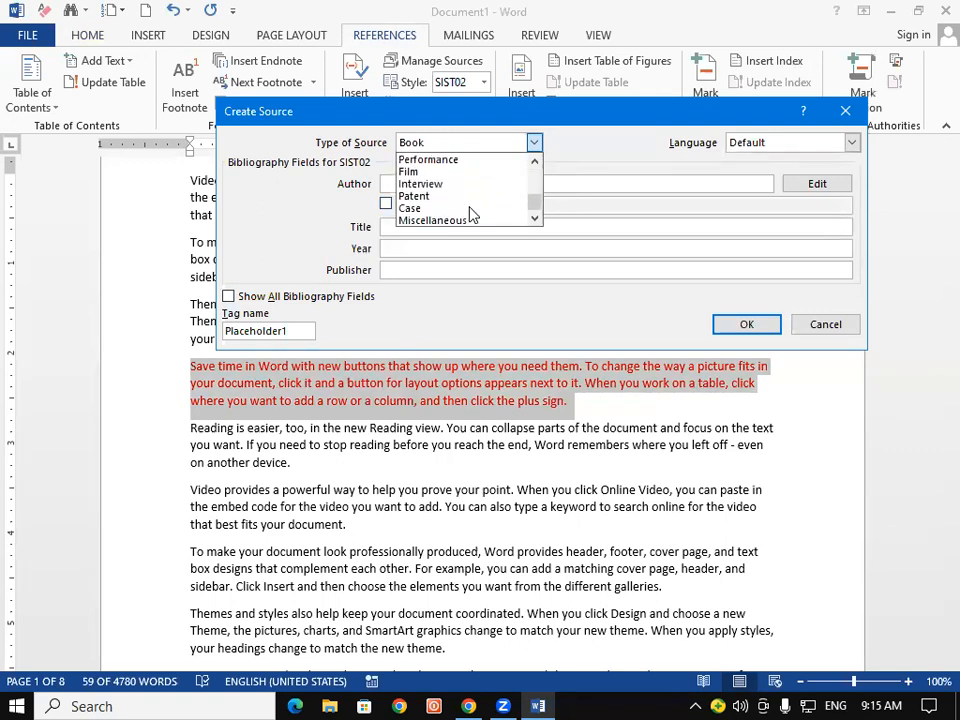
pyautogui.scroll(3, 470, 214)
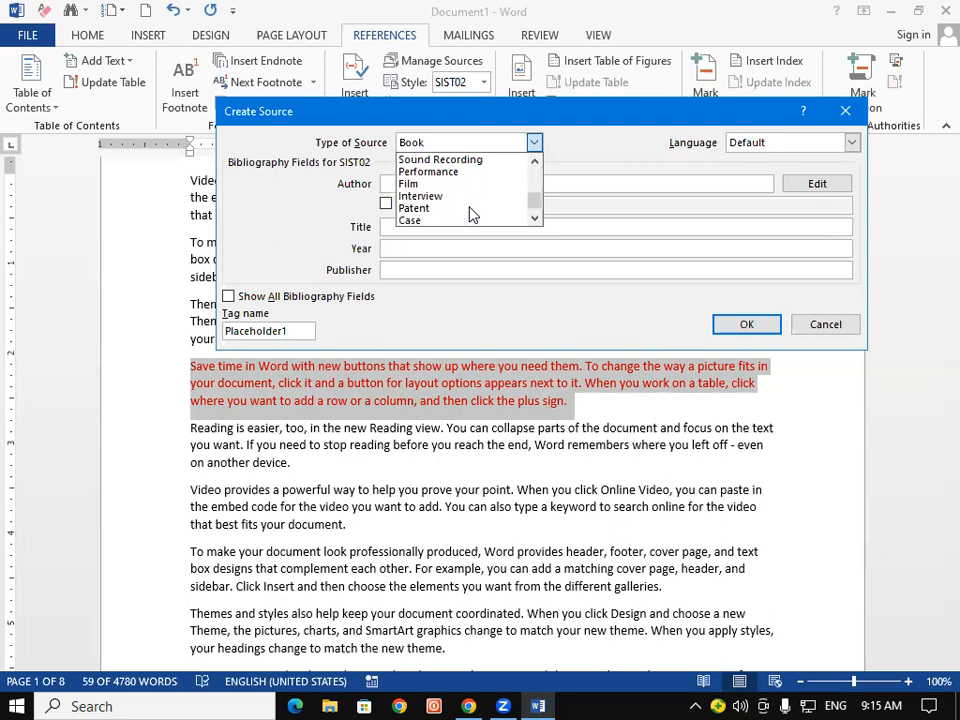
pyautogui.scroll(2, 459, 205)
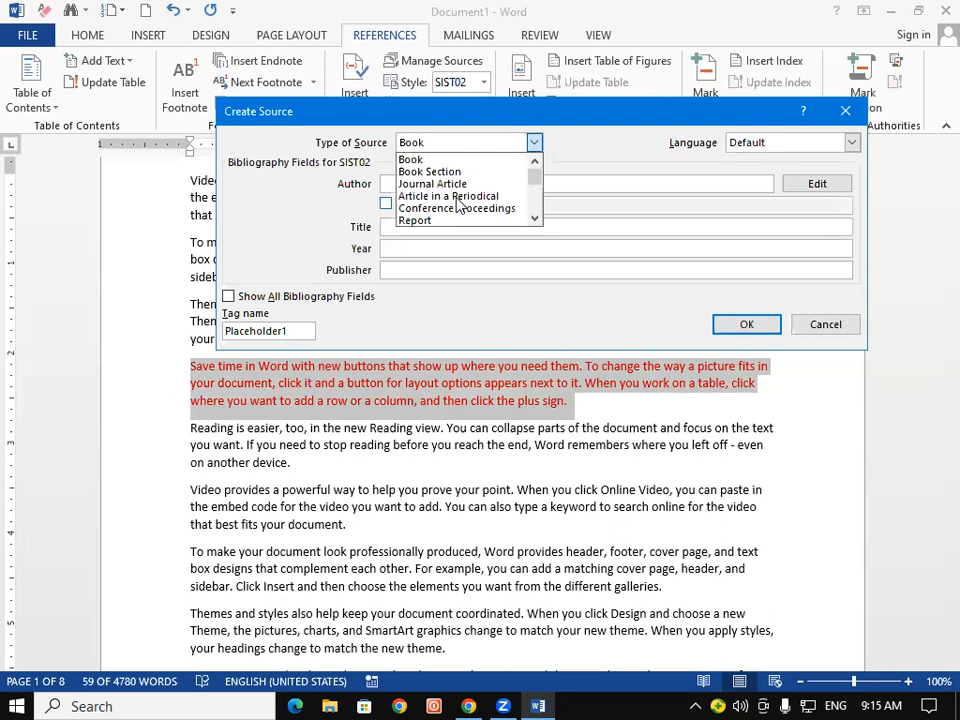
pyautogui.click(407, 162)
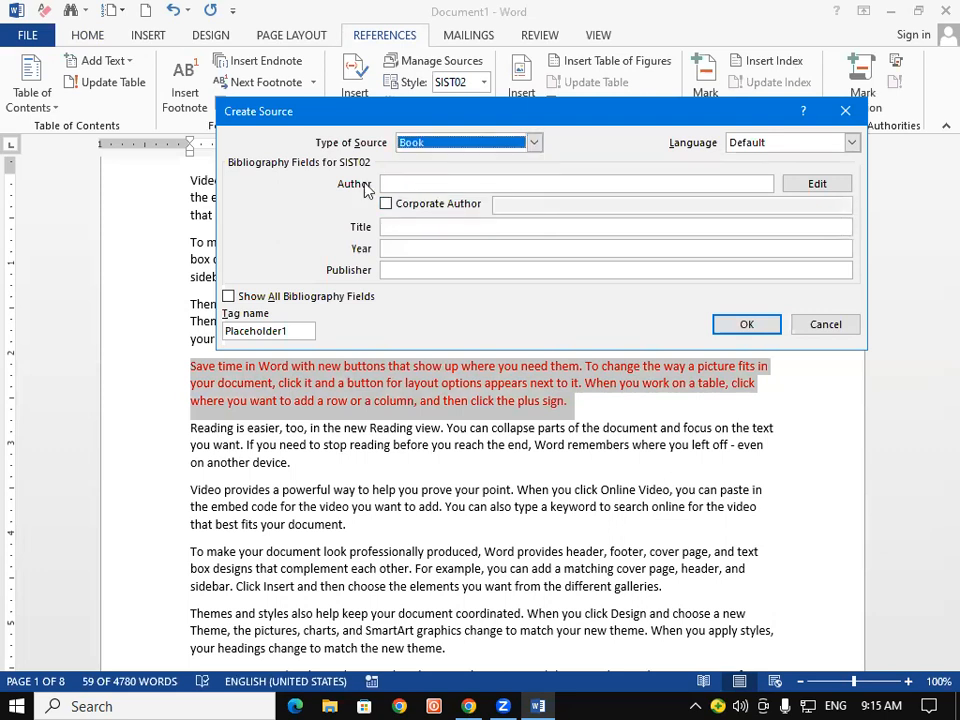
pyautogui.click(412, 183)
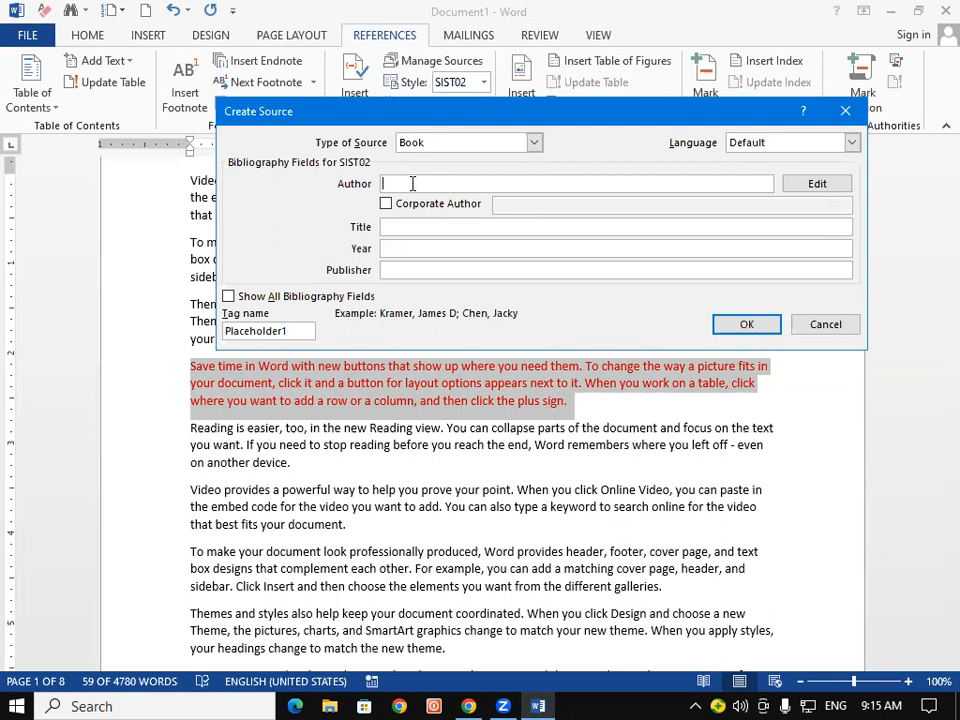
pyautogui.write('Ram Kumar')
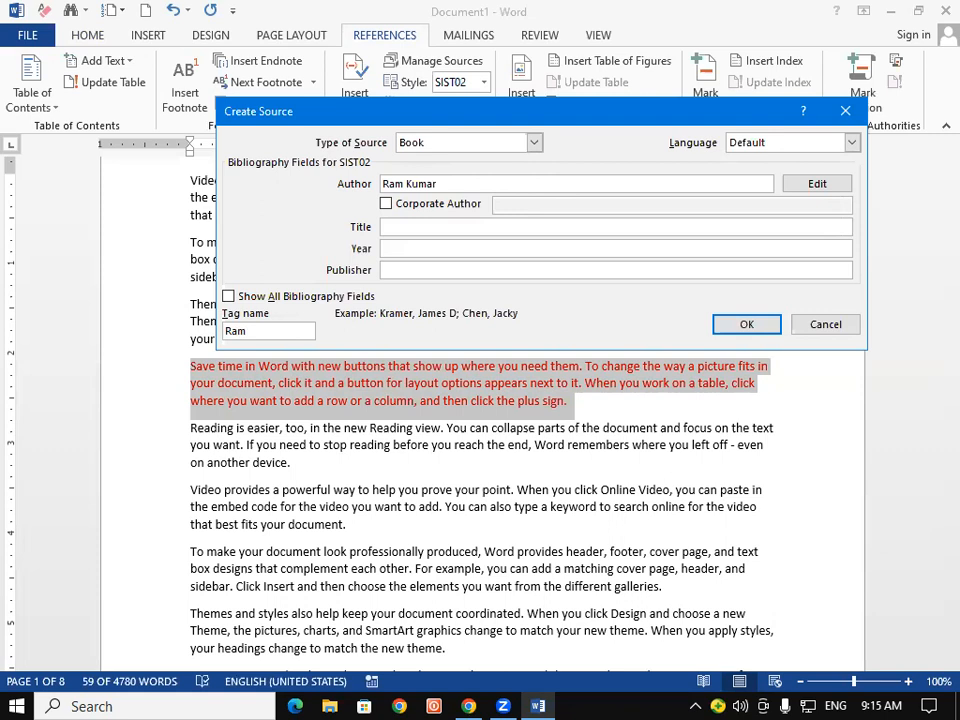
# Try the Corporate Author option for the source's author, and switch it off again
pyautogui.click(386, 203)
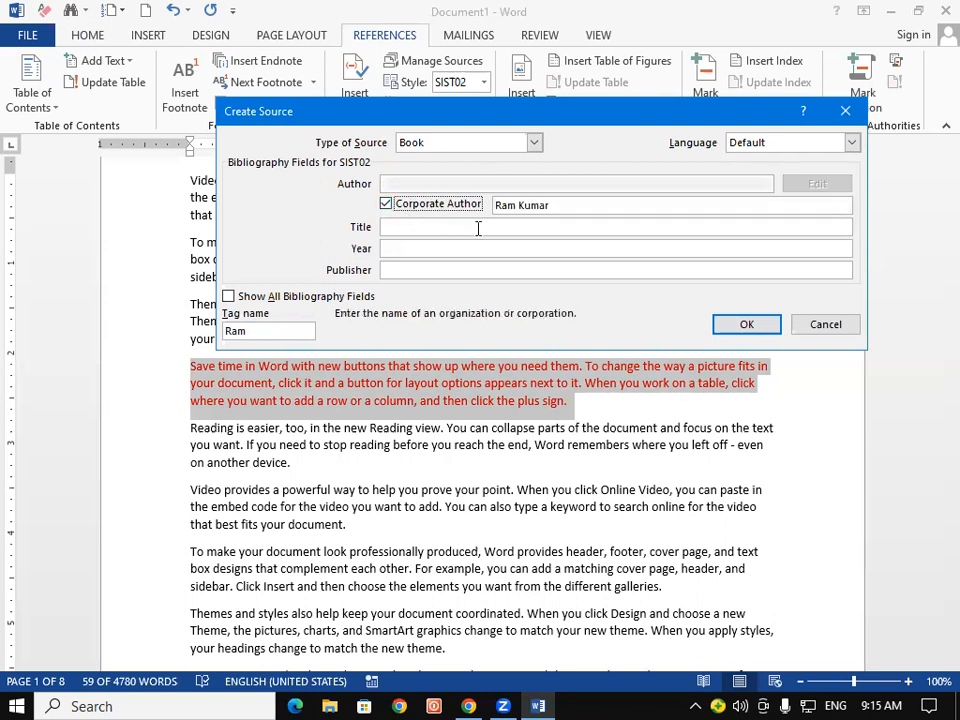
pyautogui.click(561, 206)
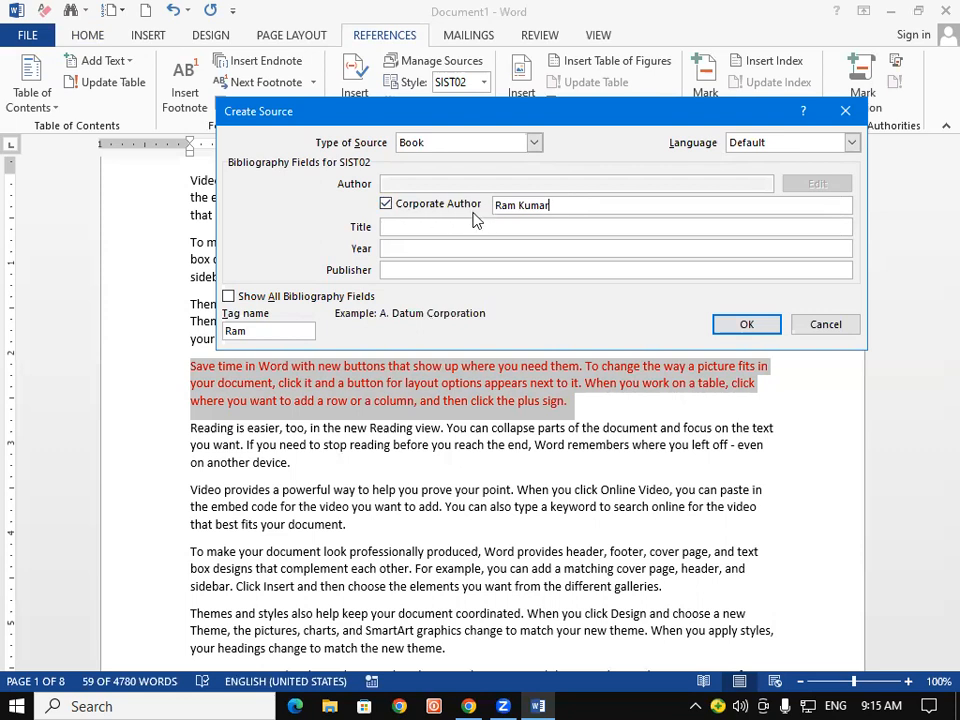
pyautogui.click(401, 205)
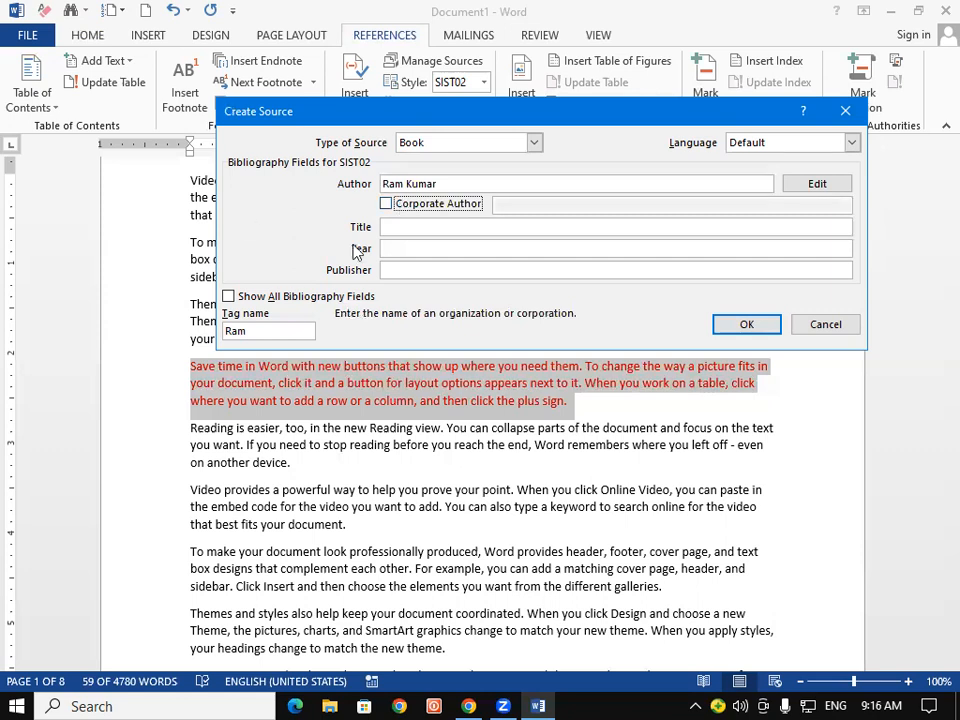
# Complete the source with title Math, year 2010 and publisher Rajendra Prakashan, and insert its citation in place of the selected paragraph
pyautogui.click(398, 227)
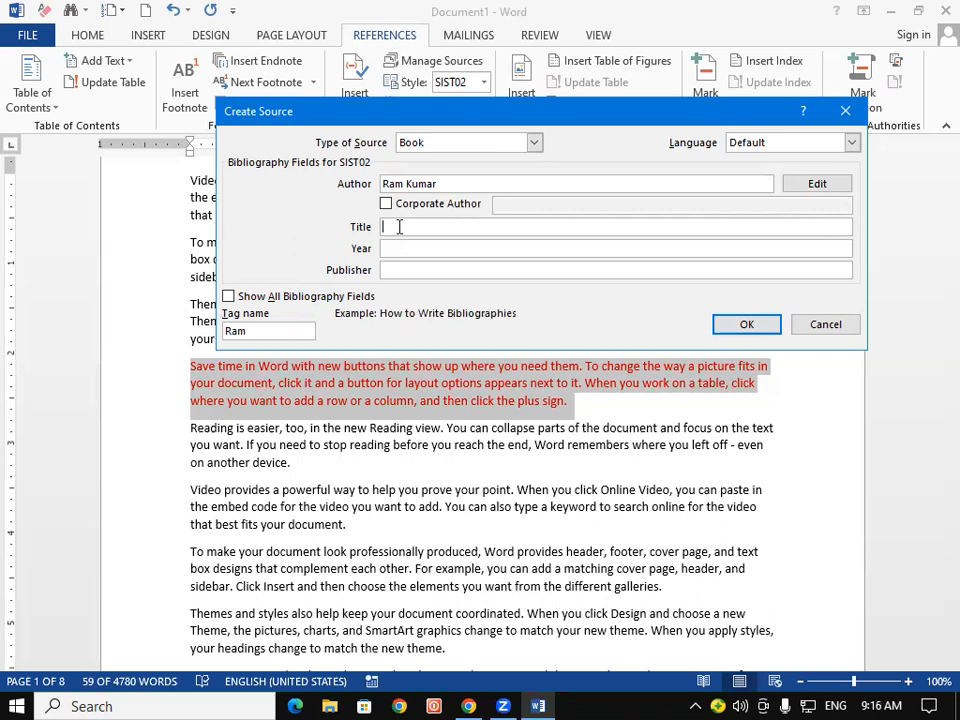
pyautogui.write('Math')
pyautogui.click(396, 250)
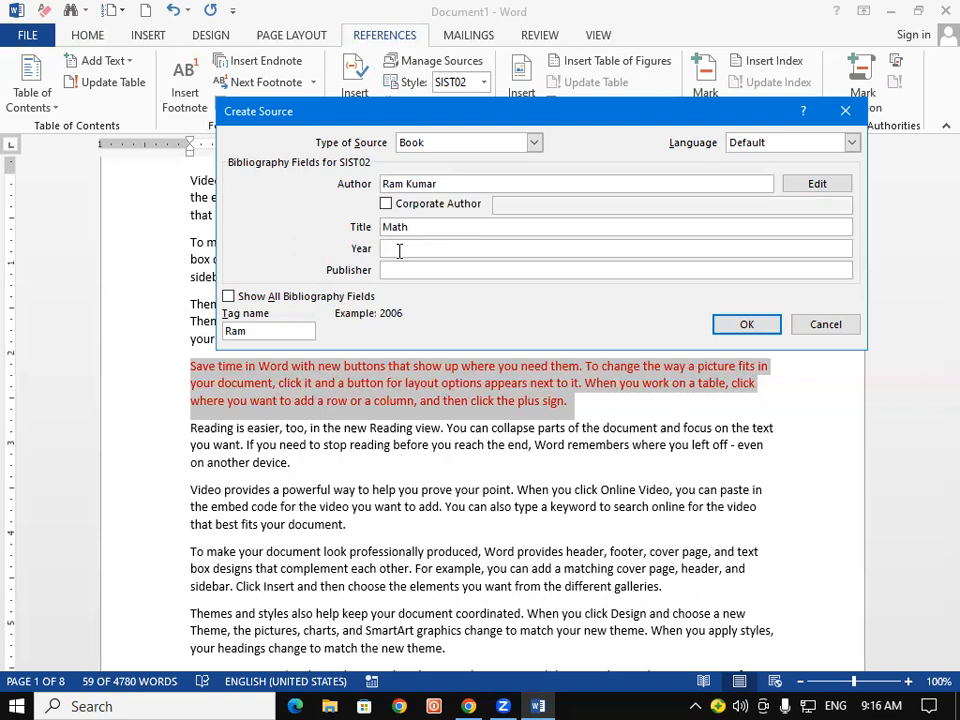
pyautogui.write('2010')
pyautogui.click(424, 270)
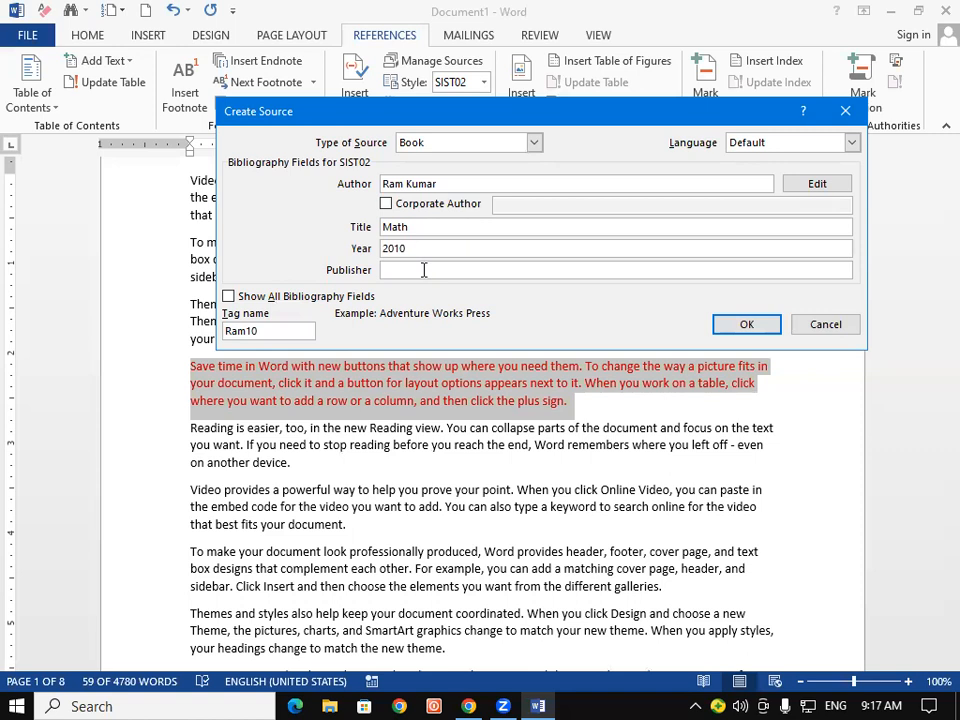
pyautogui.write('Rajendra Prakashan')
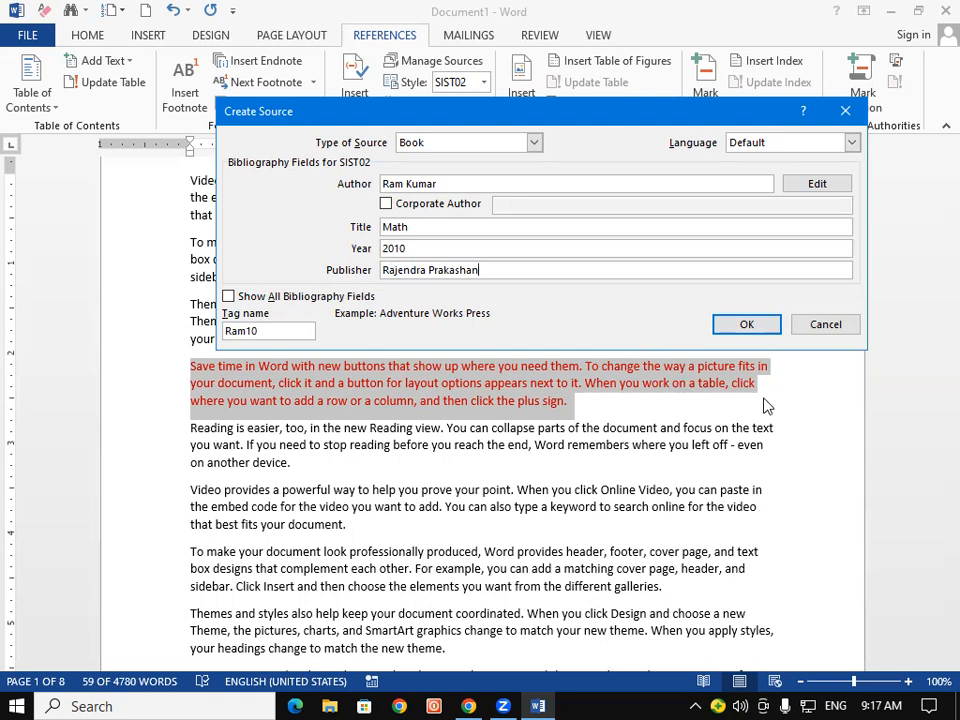
pyautogui.click(745, 325)
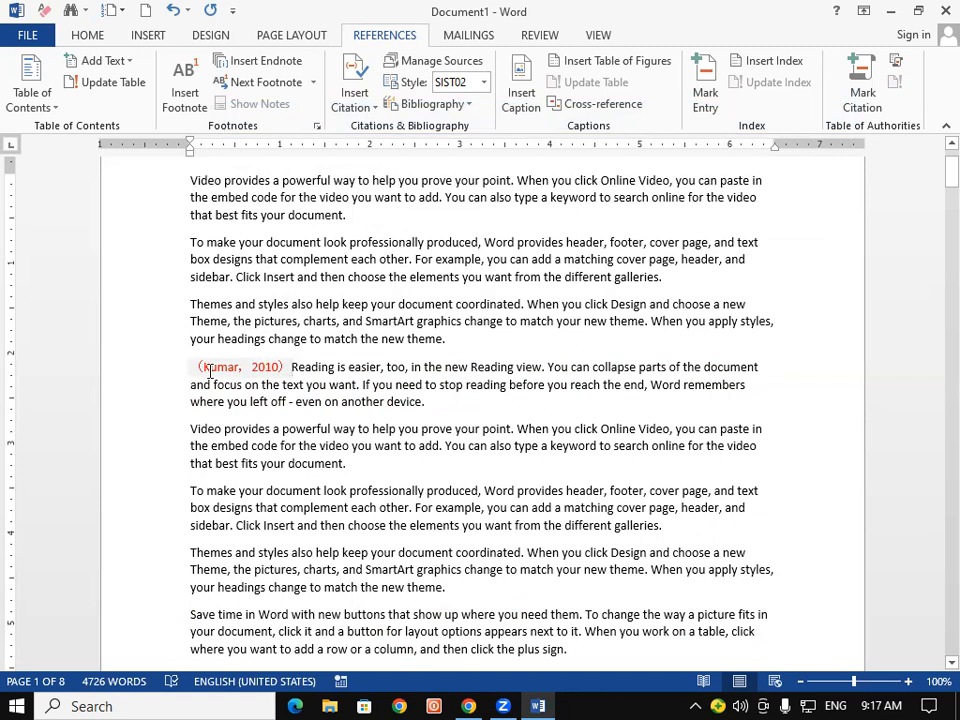
# Select the inserted citation and look at its available options without choosing any
pyautogui.click(268, 370)
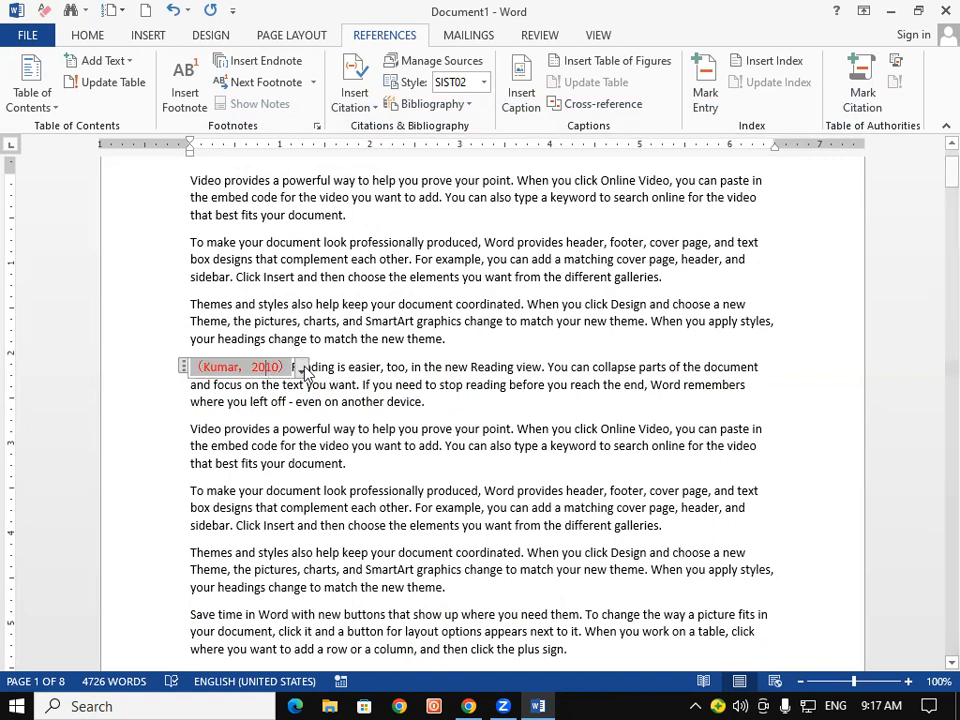
pyautogui.click(300, 370)
pyautogui.press('Escape')
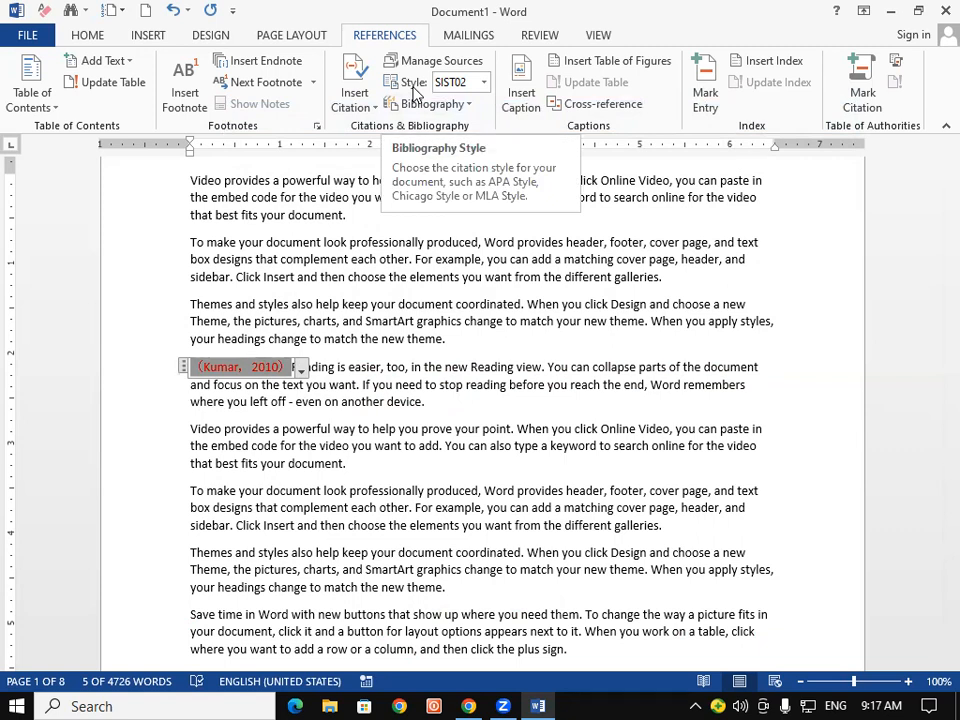
# Try the citation styles APA, GB7714, GOST - Title Sort and ISO 690 - First Element and Date, and return to APA
pyautogui.click(484, 82)
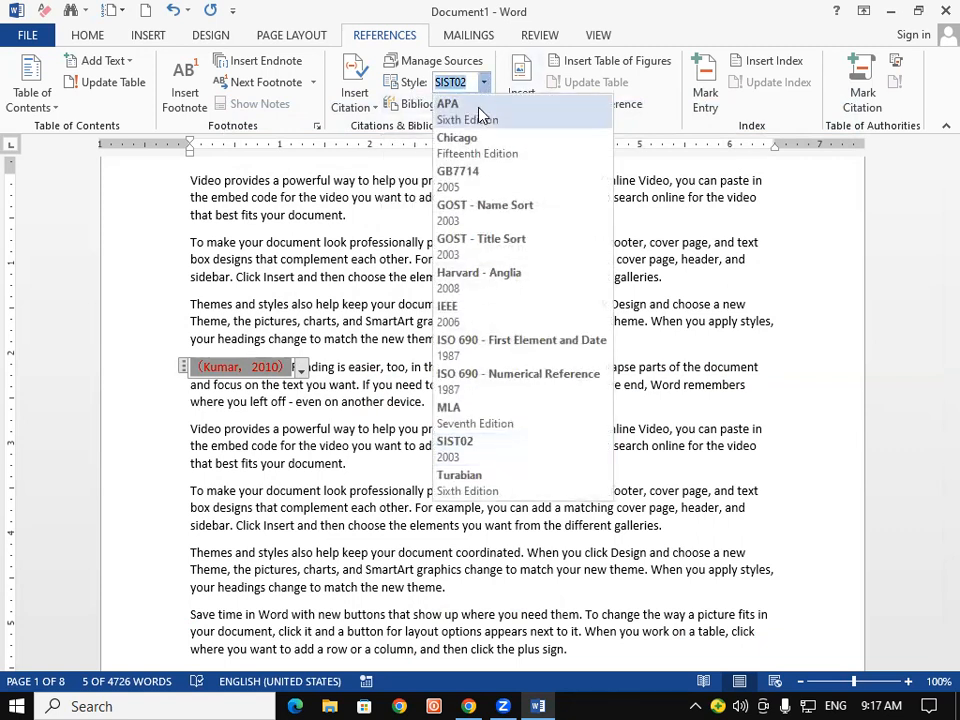
pyautogui.click(480, 112)
pyautogui.click(484, 82)
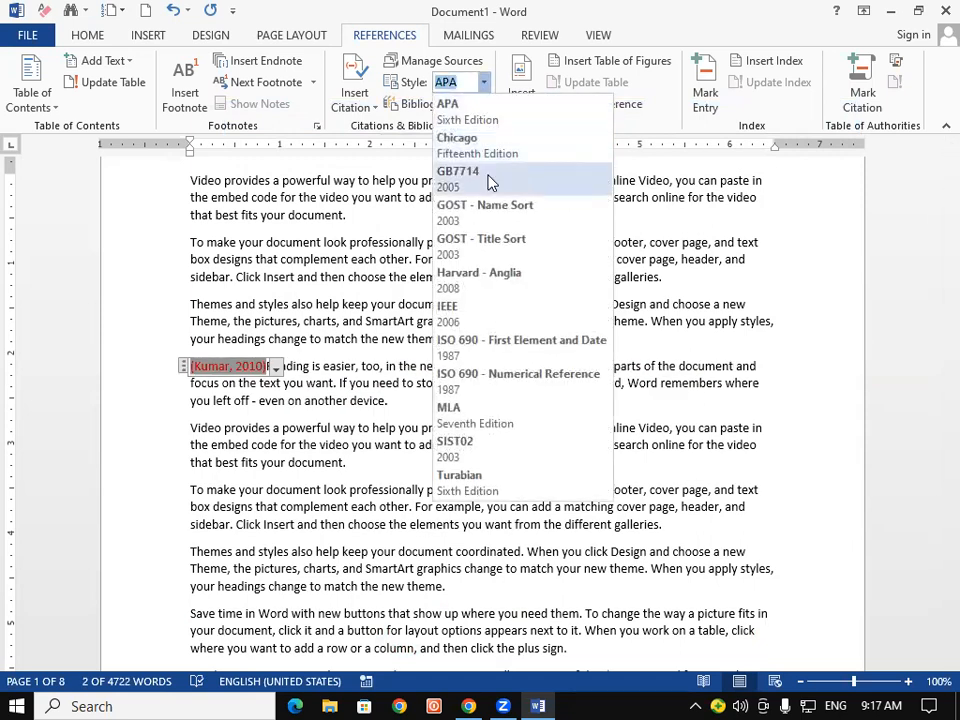
pyautogui.click(491, 181)
pyautogui.click(484, 82)
pyautogui.click(491, 248)
pyautogui.click(484, 82)
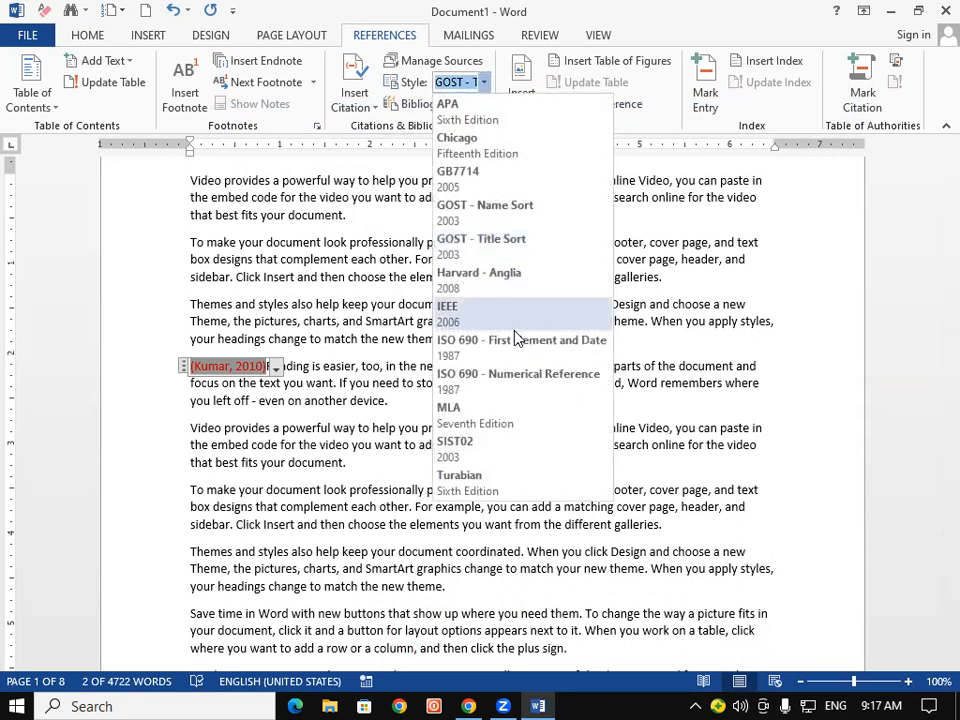
pyautogui.click(515, 340)
pyautogui.click(484, 82)
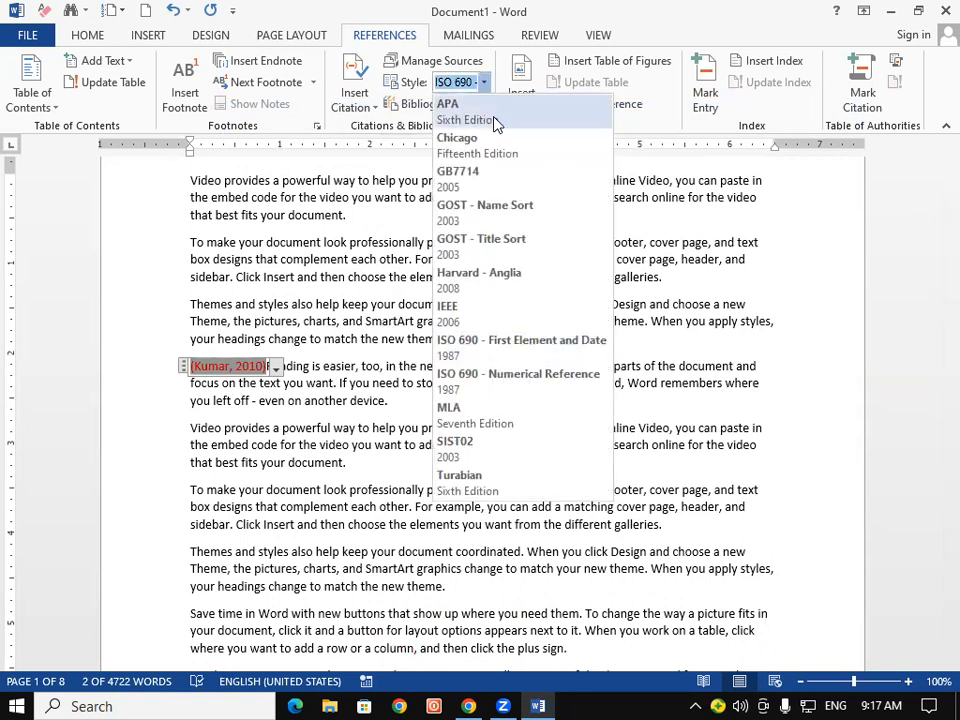
pyautogui.click(497, 112)
pyautogui.click(382, 340)
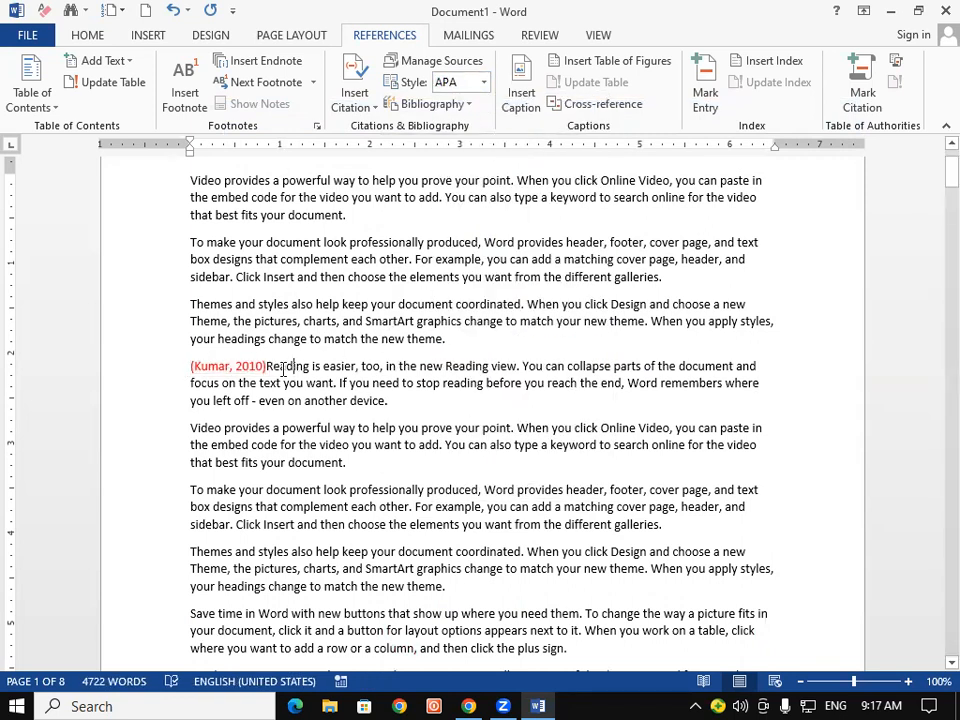
# Try the GOST - Name Sort, MLA, SIST02 and Harvard - Anglia citation styles, and settle on Chicago
pyautogui.click(484, 82)
pyautogui.click(485, 205)
pyautogui.click(484, 82)
pyautogui.click(484, 410)
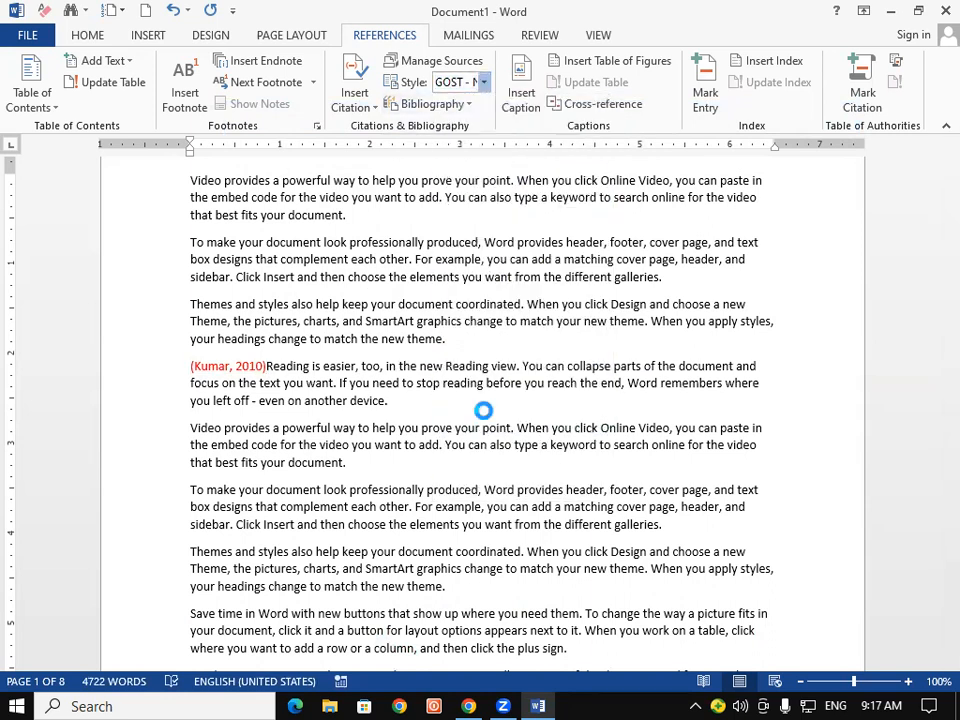
pyautogui.click(484, 82)
pyautogui.click(484, 450)
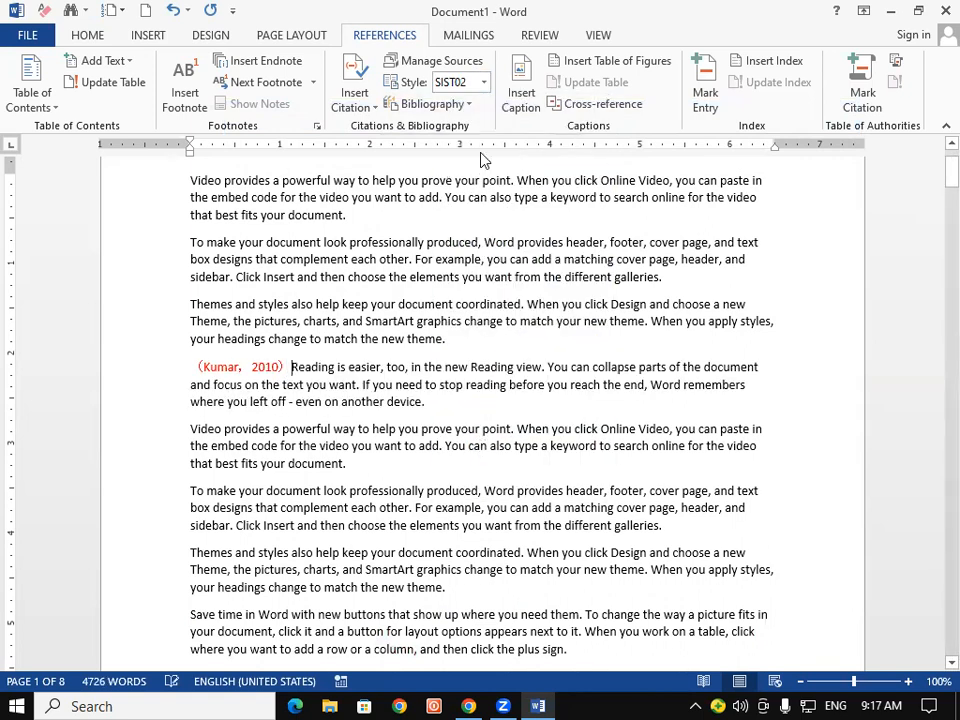
pyautogui.click(484, 82)
pyautogui.click(500, 274)
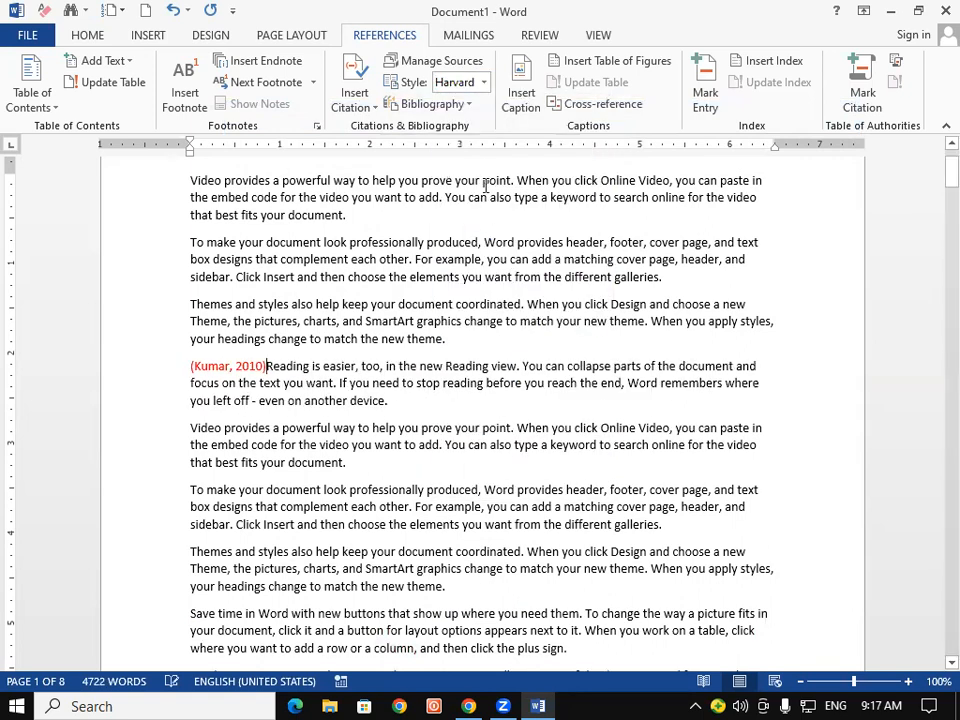
pyautogui.click(484, 82)
pyautogui.click(440, 106)
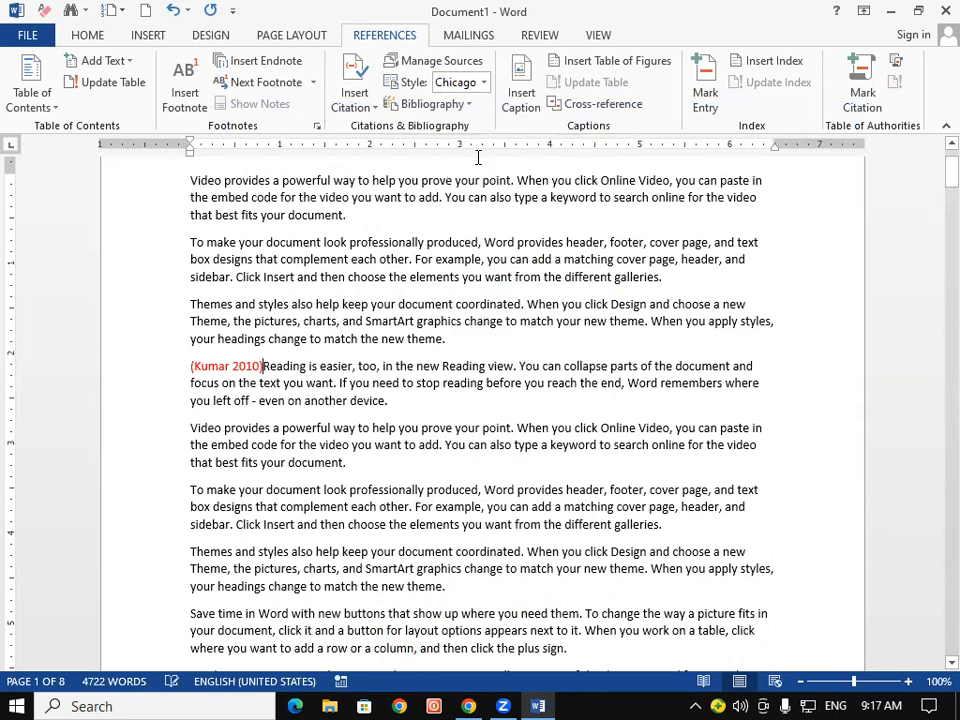
# Add two blank lines above the paragraph with the citation and insert the built-in Bibliography on the first one
pyautogui.click(461, 339)
pyautogui.press('Return')
pyautogui.press('Return')
pyautogui.press('Up')
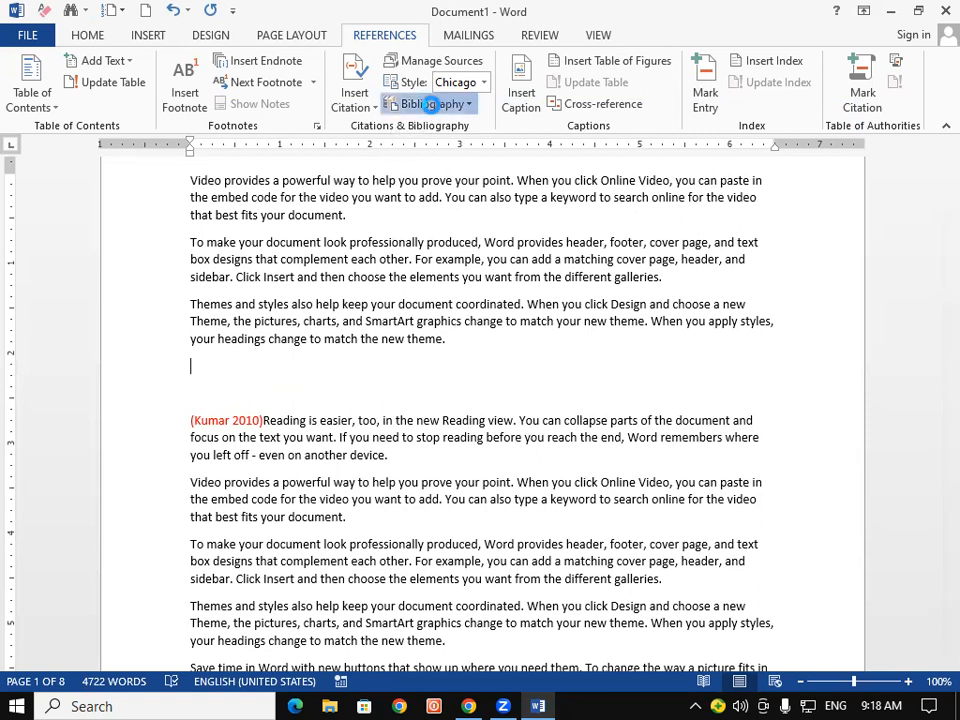
pyautogui.click(430, 104)
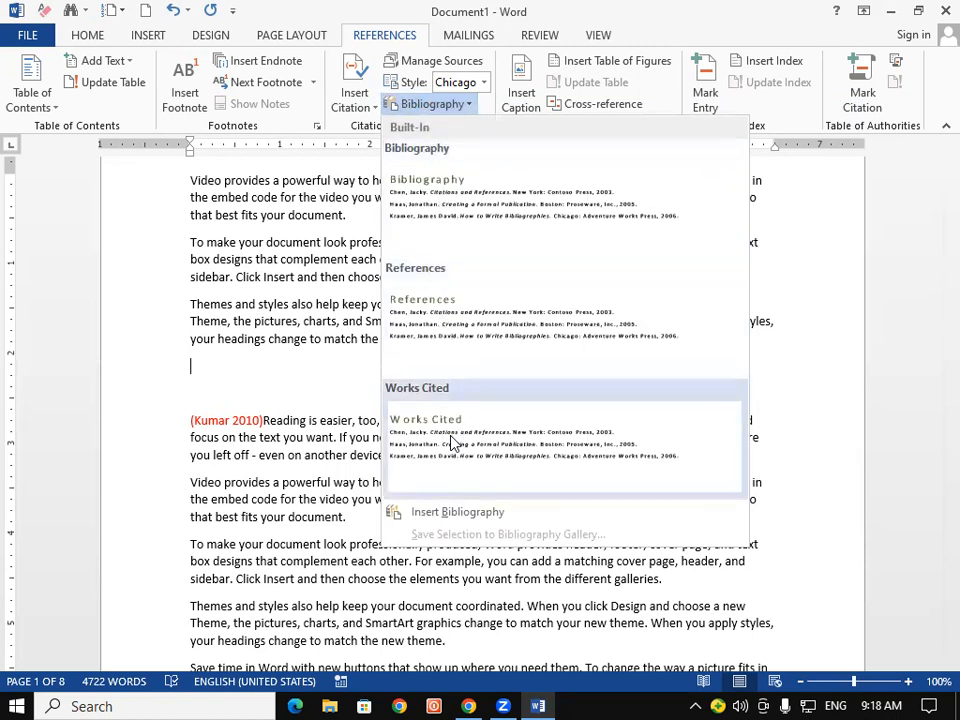
pyautogui.click(448, 206)
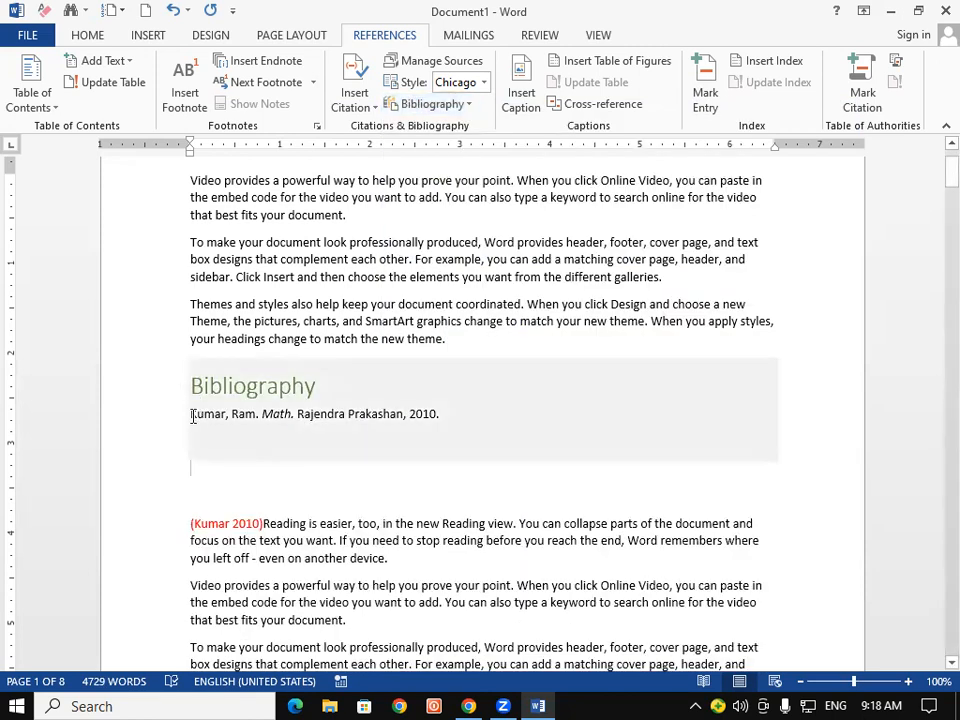
# Examine the title, publisher and year in the inserted bibliography entry
pyautogui.click(266, 414)
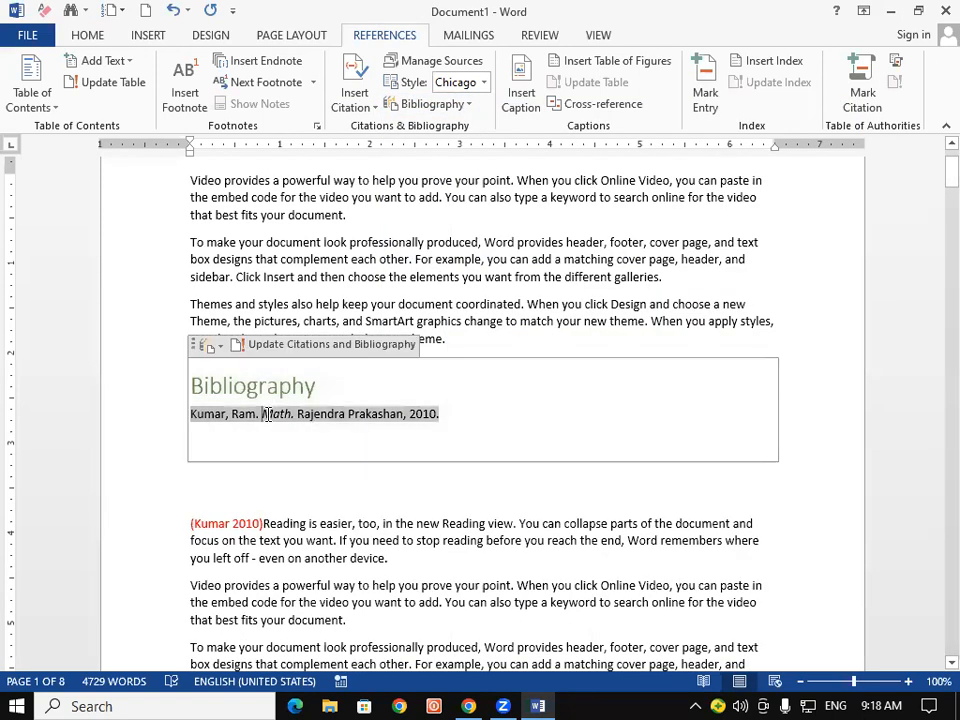
pyautogui.click(320, 446)
pyautogui.tripleClick(313, 414)
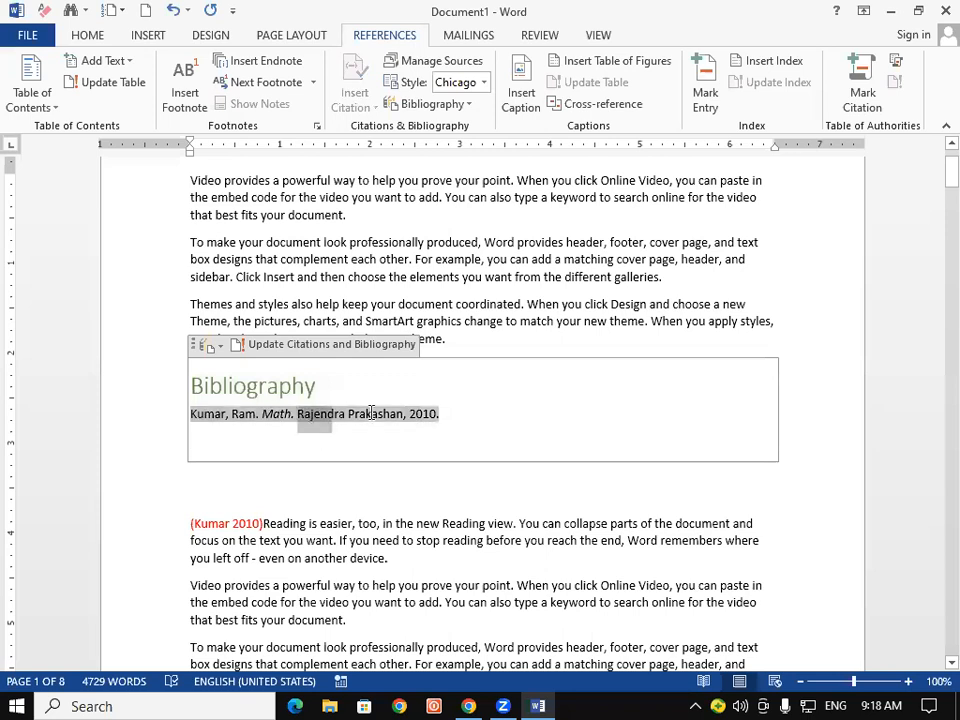
pyautogui.moveTo(410, 416); pyautogui.dragTo(439, 418)
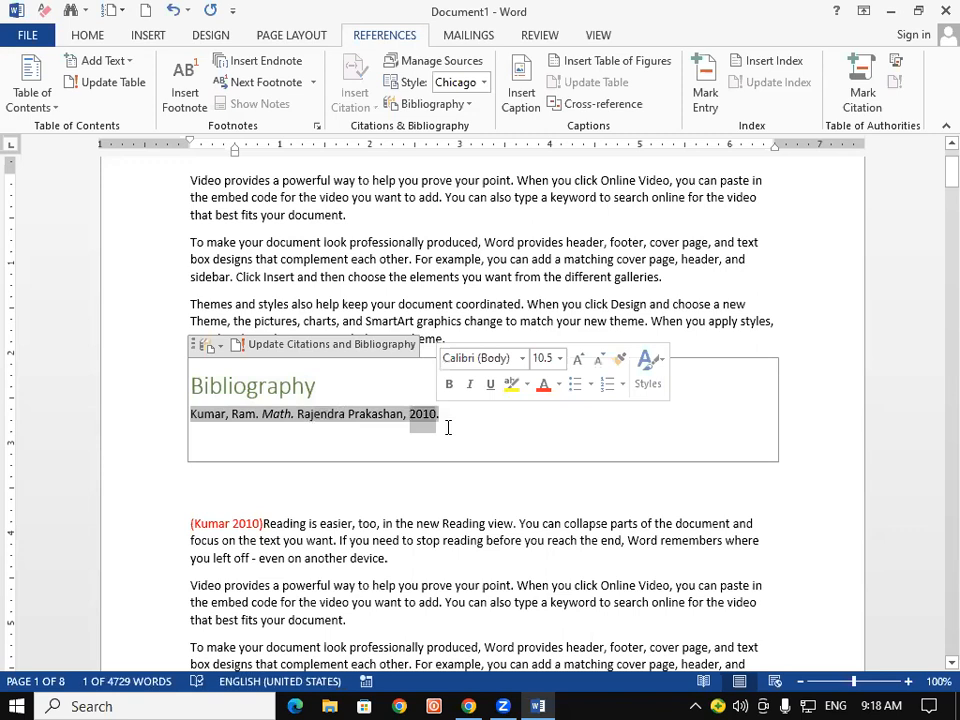
pyautogui.click(318, 351)
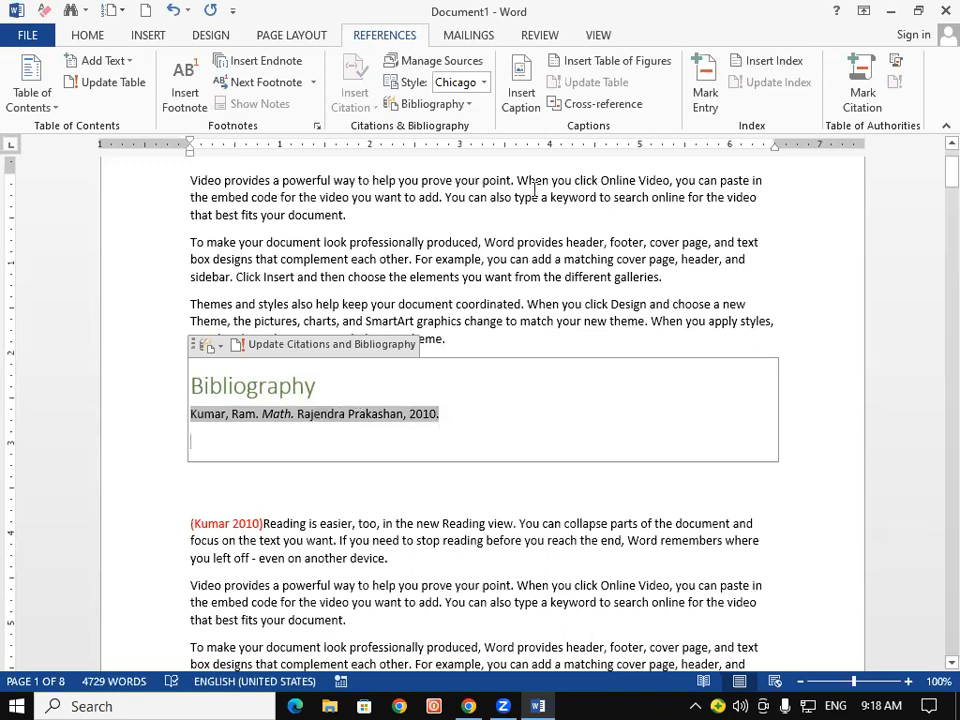
# Edit the Math source in the source manager's master list, adding the city Padrauna, and update both the master and current lists
pyautogui.click(438, 66)
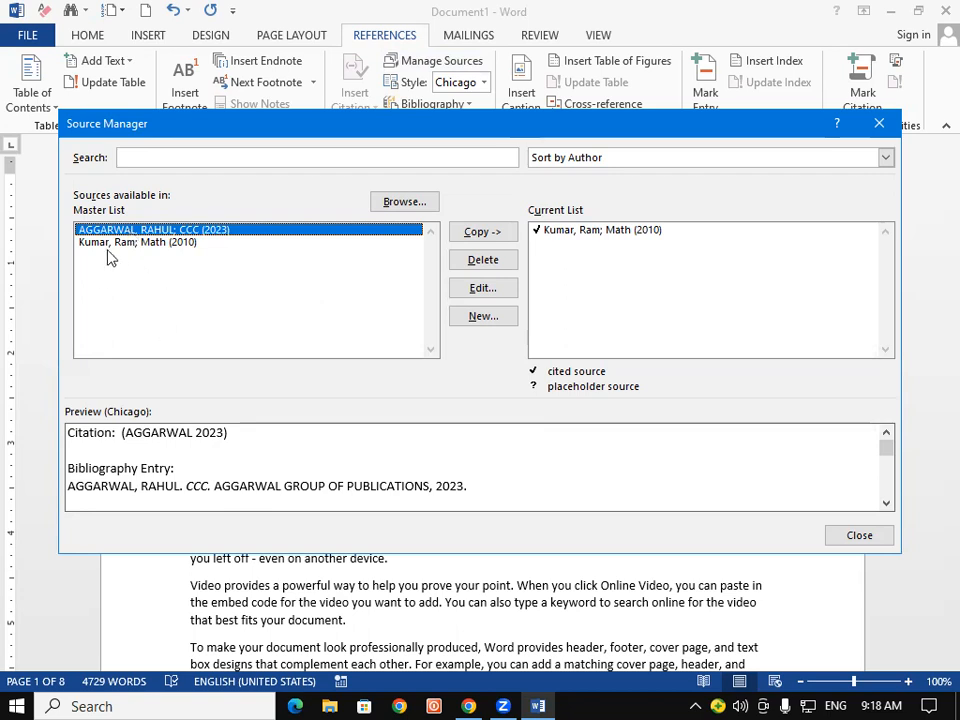
pyautogui.click(100, 244)
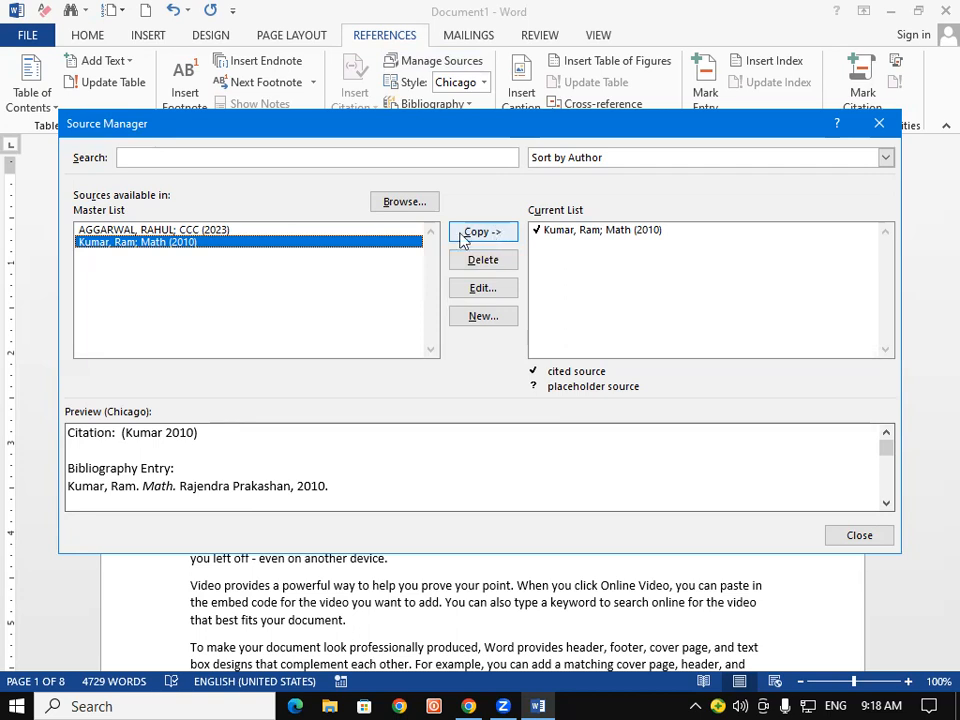
pyautogui.click(482, 288)
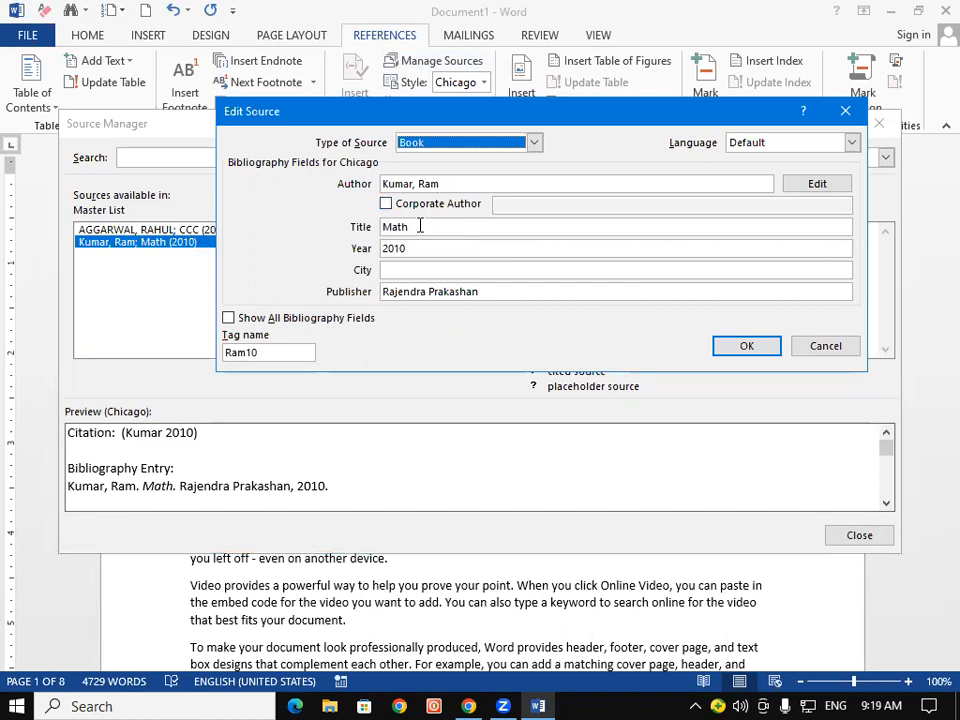
pyautogui.click(418, 226)
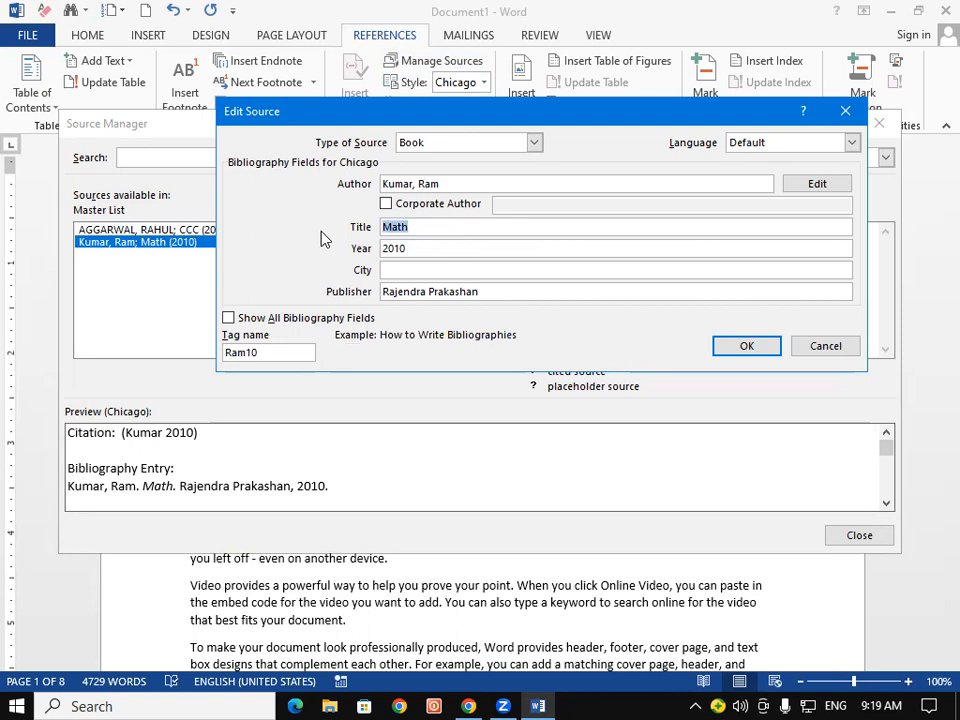
pyautogui.click(395, 268)
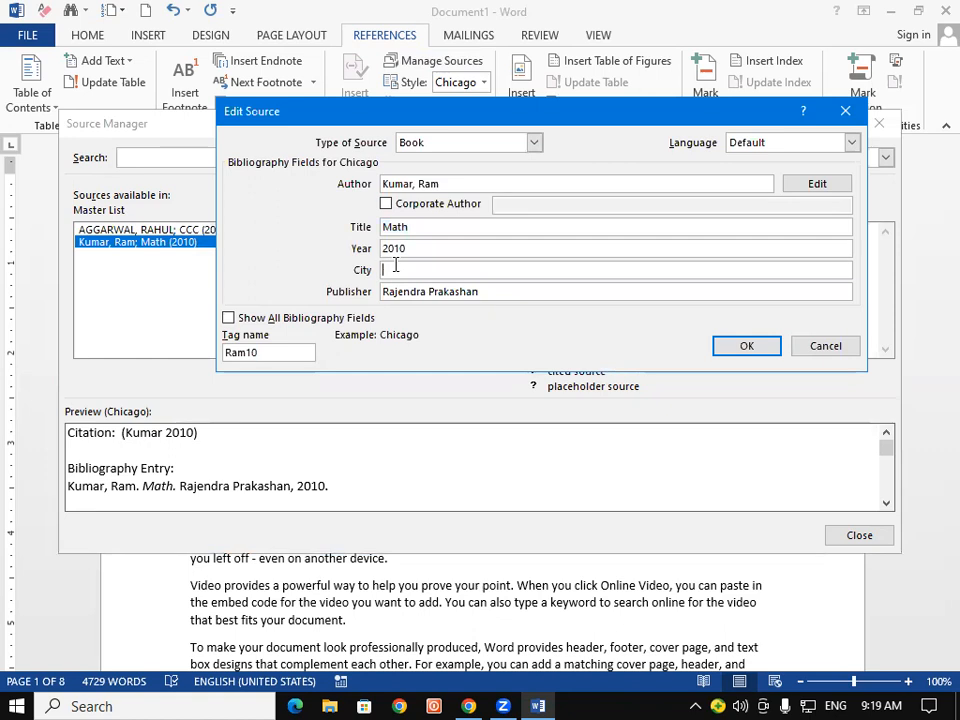
pyautogui.write('Padrauna')
pyautogui.click(728, 351)
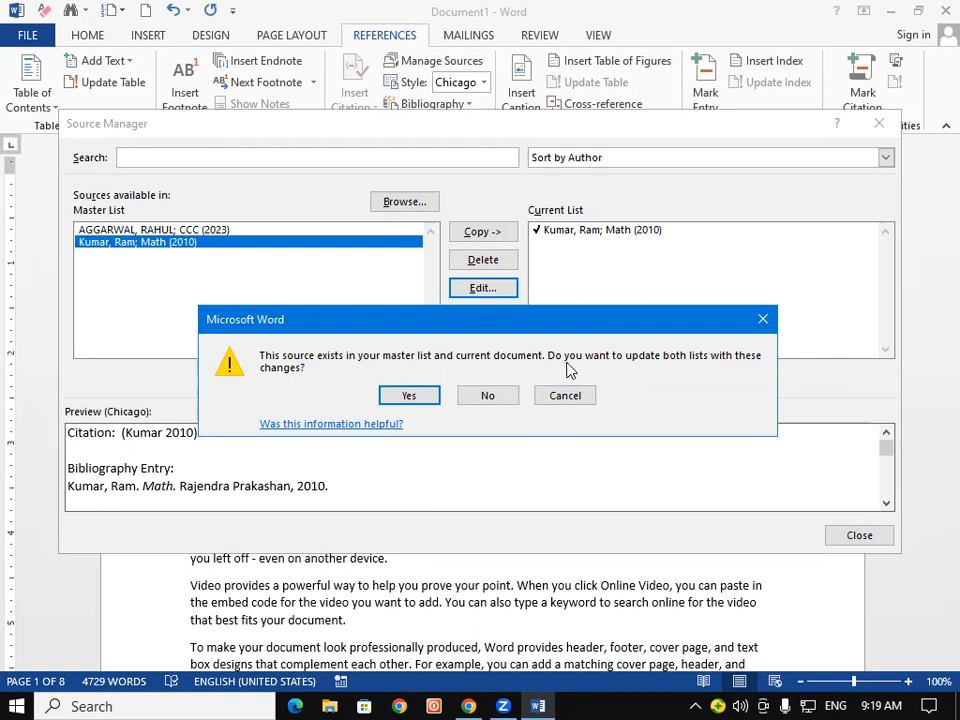
pyautogui.click(403, 397)
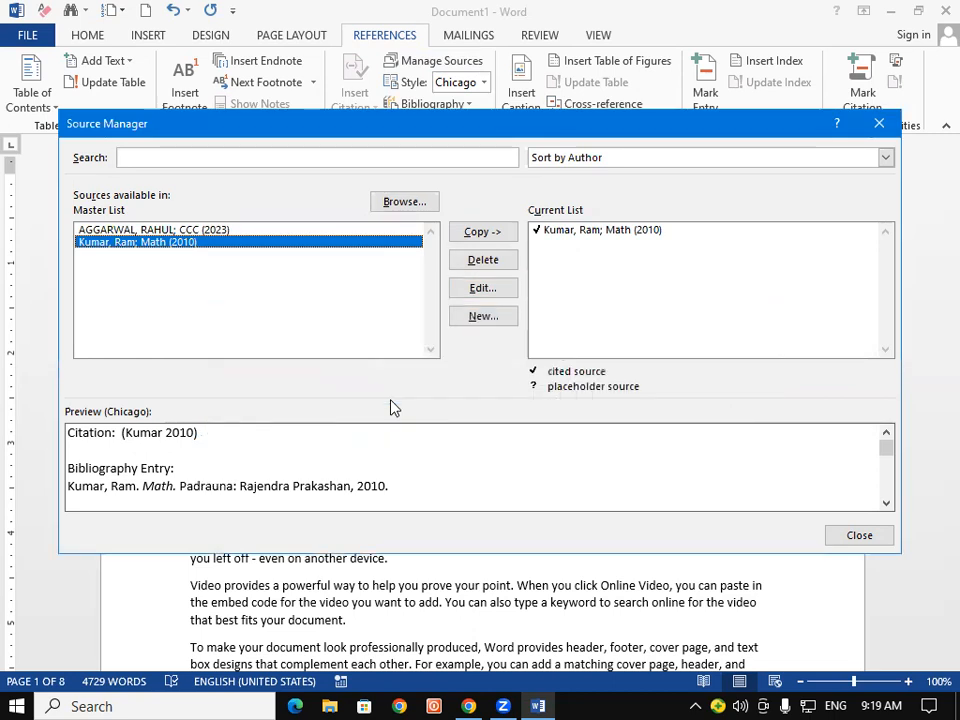
pyautogui.click(877, 541)
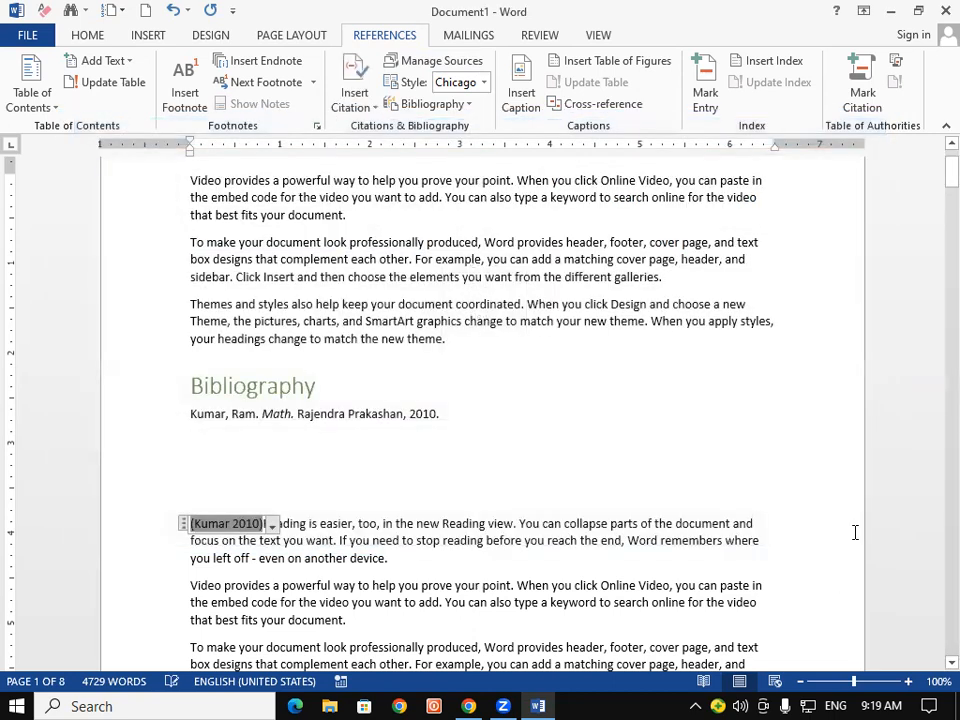
# Update the citations and bibliography from the edited source, and check the city in the entry
pyautogui.click(191, 413)
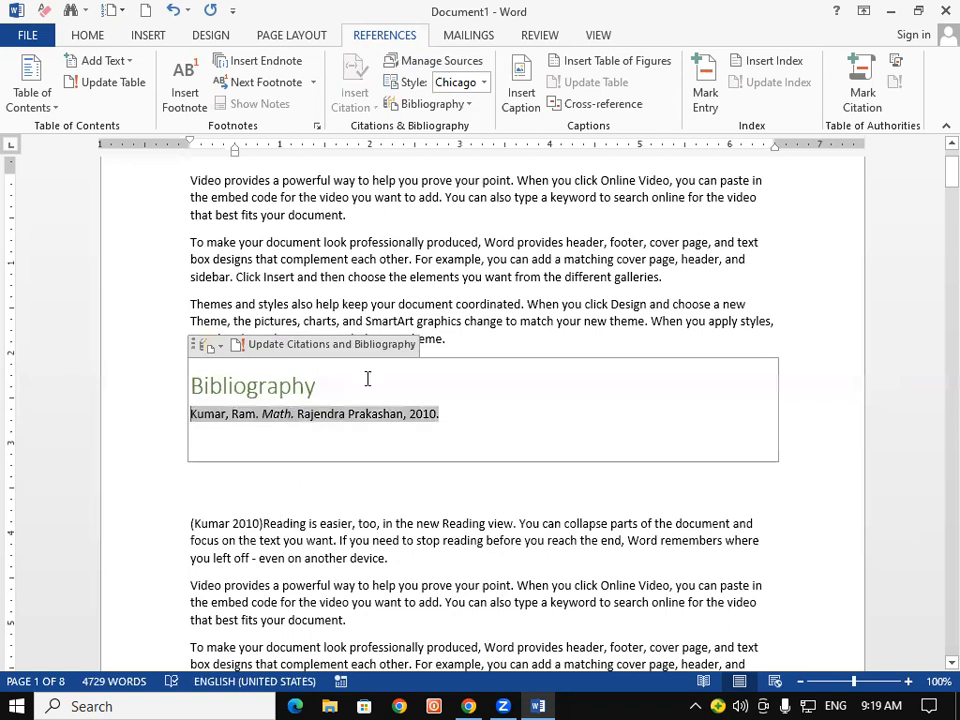
pyautogui.click(266, 344)
pyautogui.click(384, 435)
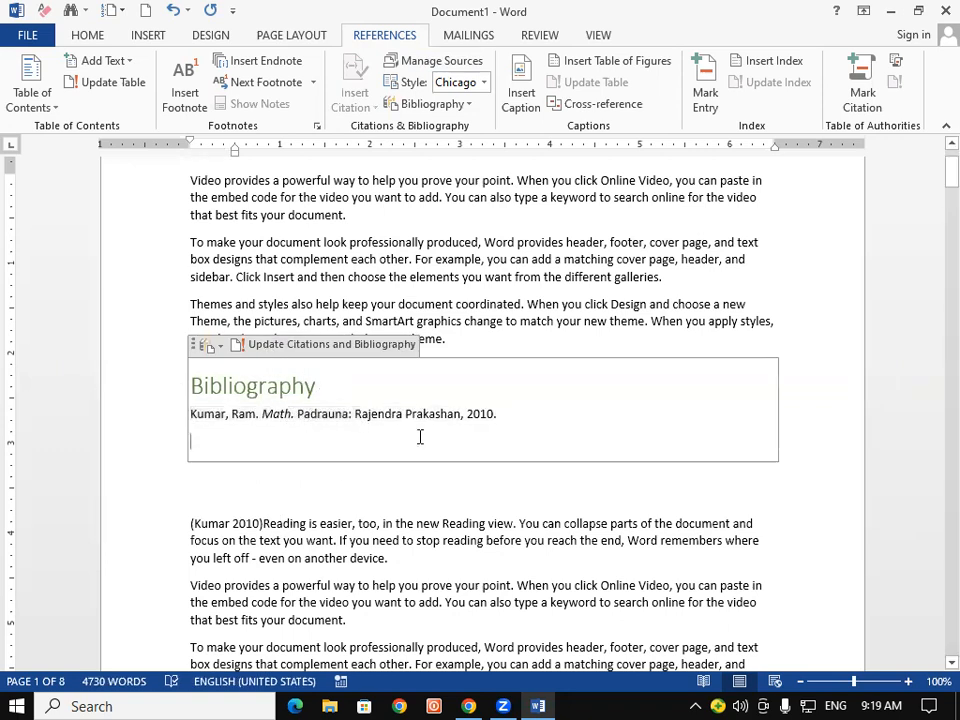
pyautogui.moveTo(298, 414); pyautogui.dragTo(347, 420)
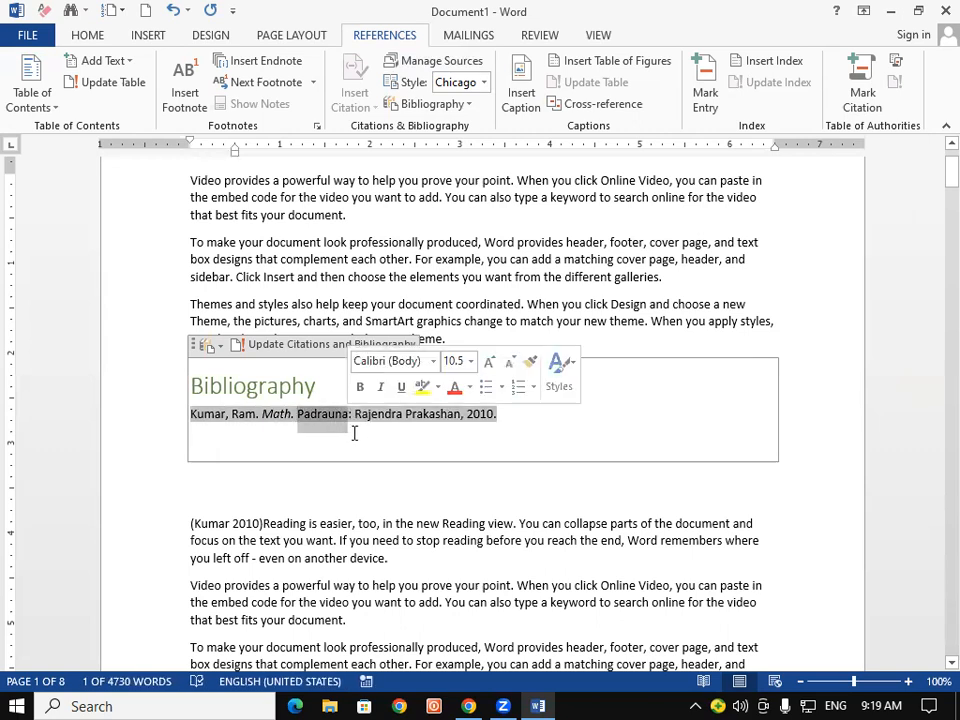
pyautogui.click(349, 434)
# Select the whole paragraph that starts with the citation and color its text red
pyautogui.scroll(-1, 202, 240)
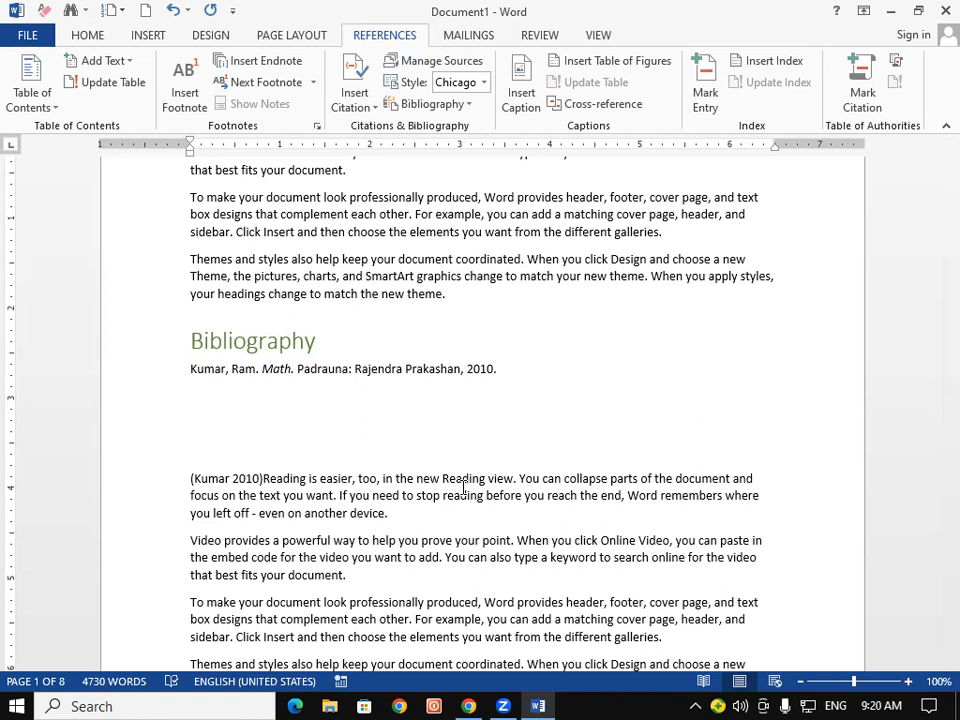
pyautogui.click(390, 516)
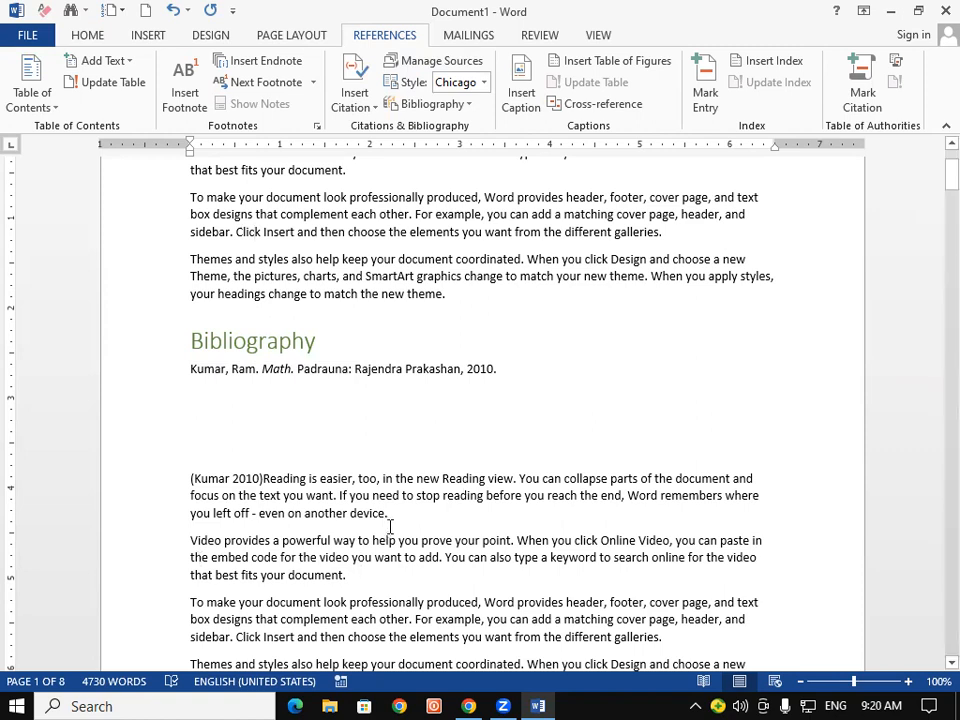
pyautogui.keyDown('shift'); pyautogui.click(135, 461); pyautogui.keyUp('shift')
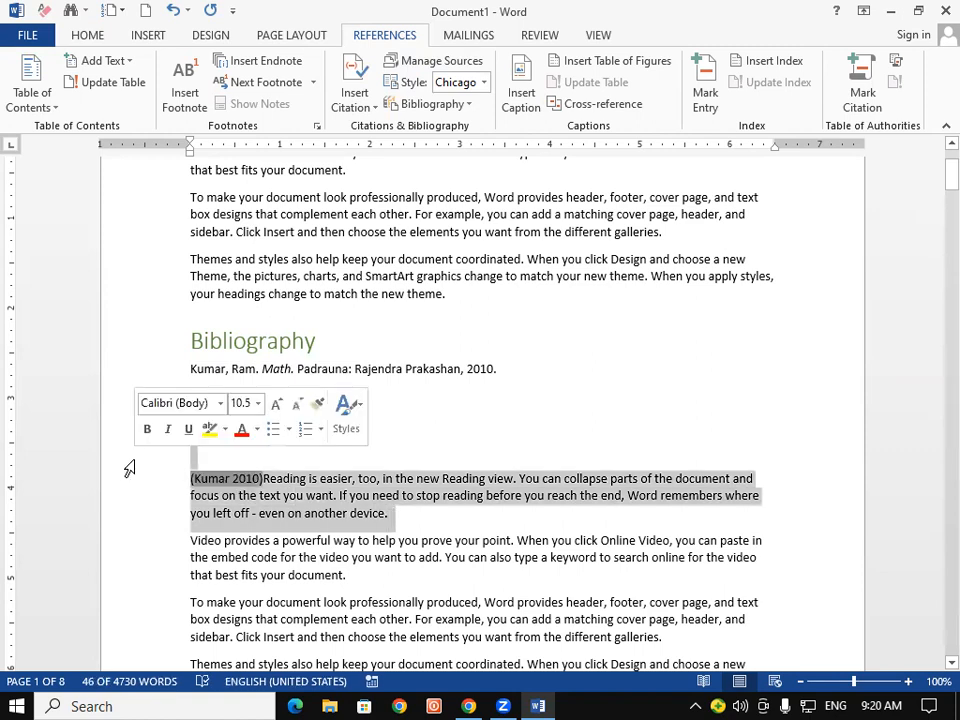
pyautogui.click(250, 557)
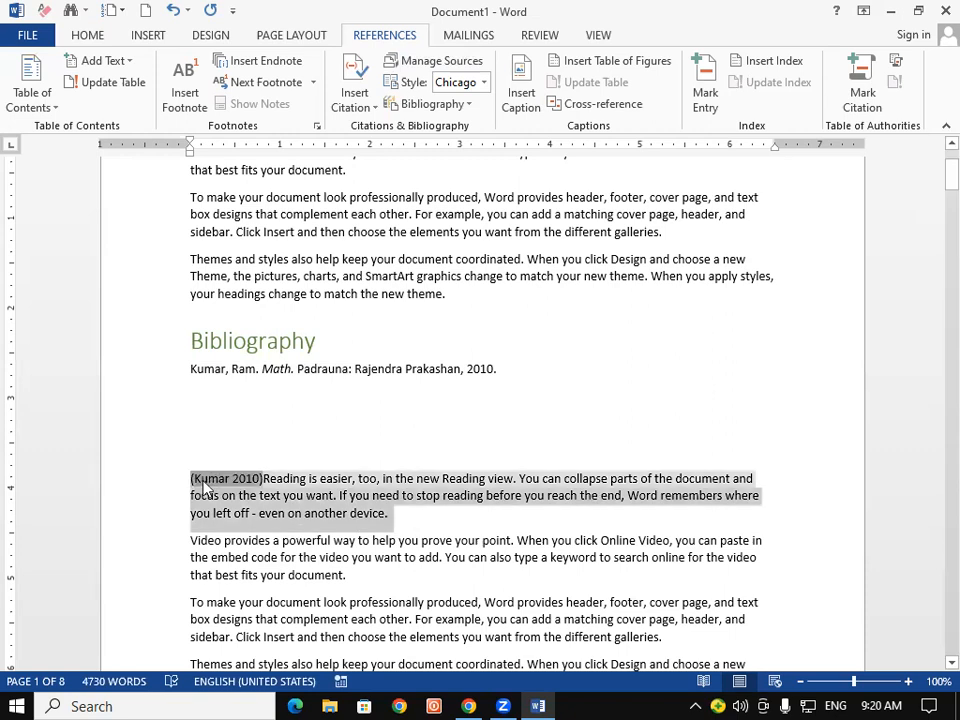
pyautogui.click(78, 36)
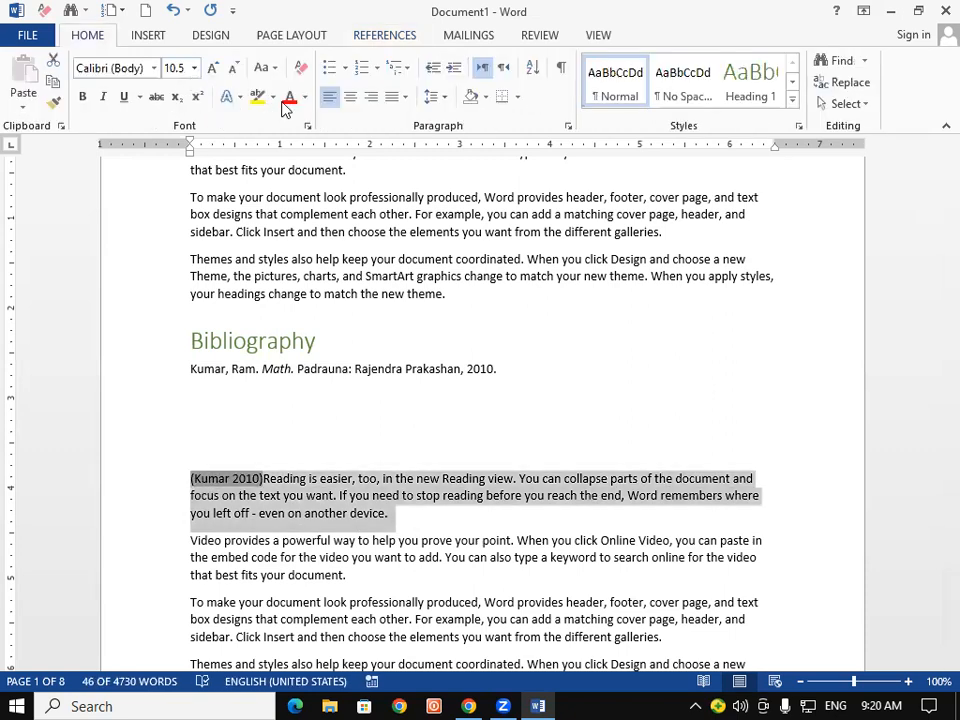
pyautogui.click(407, 514)
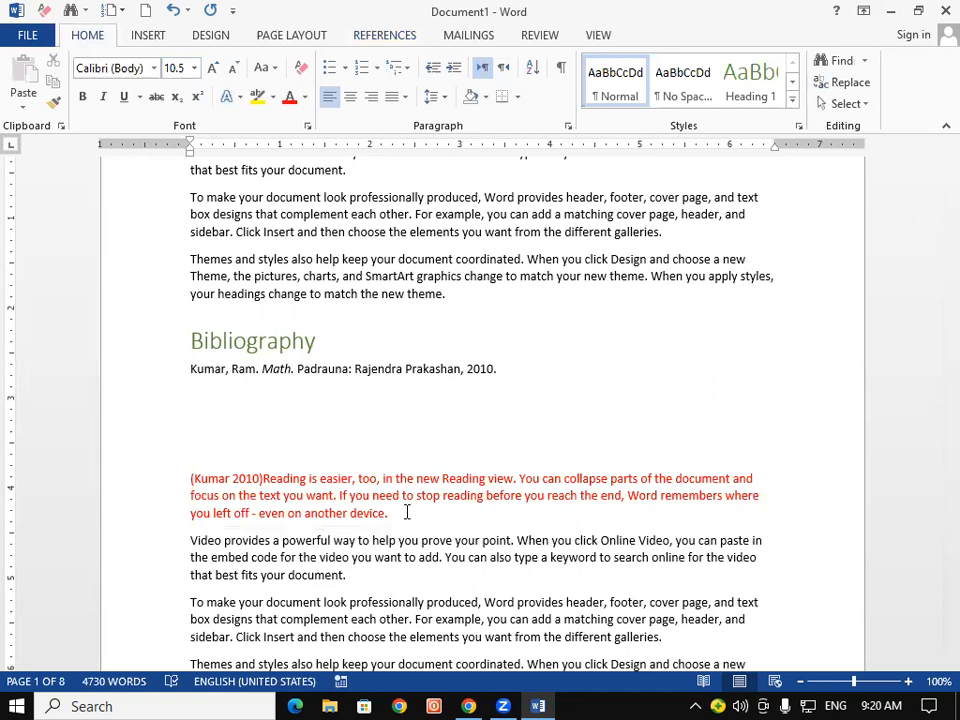
# Replace the entire document content with sample text generated by =rand(100)
pyautogui.hotkey('ctrl', 'a')
pyautogui.press('Delete')
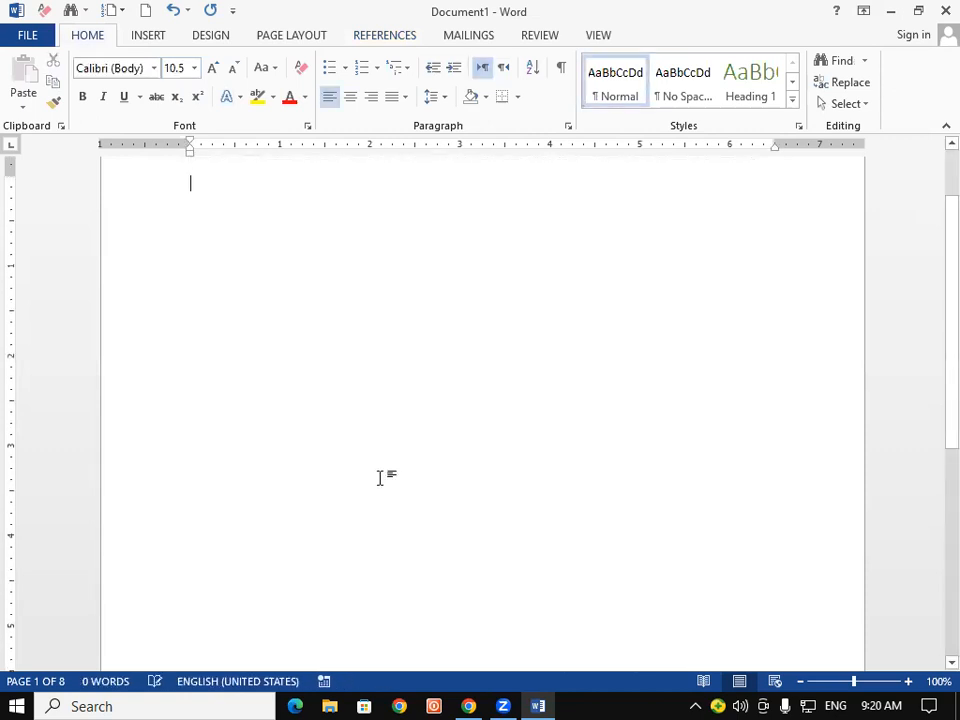
pyautogui.write('=')
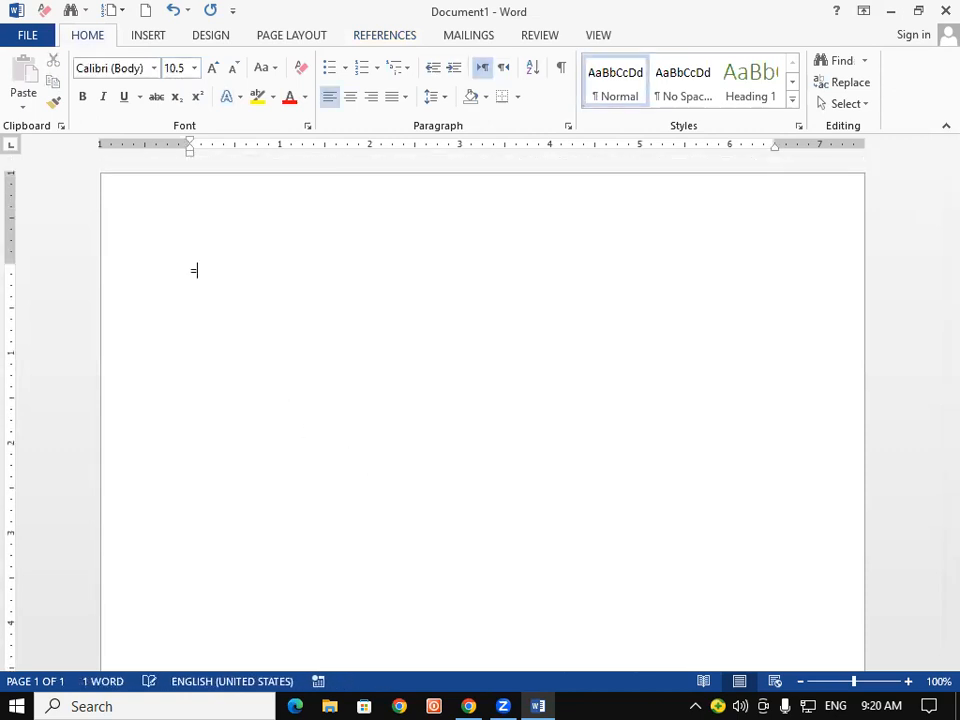
pyautogui.write('rand(100)')
pyautogui.press('Return')
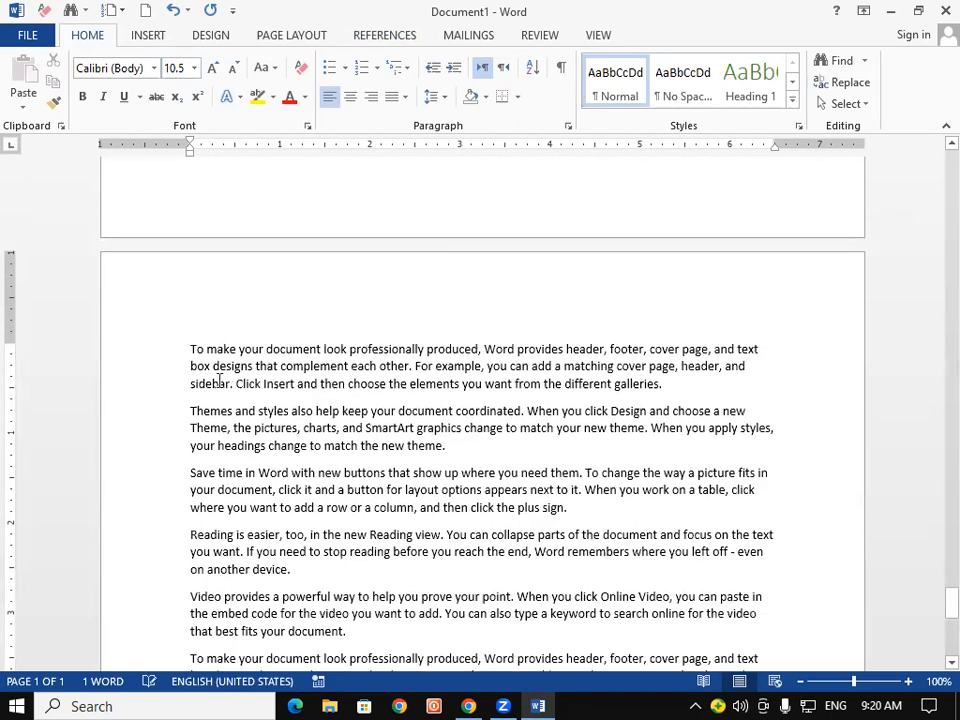
# Select the "Themes and styles" paragraph on the last page and review the author, title, year, city and publisher fields for a new book source without adding one
pyautogui.moveTo(189, 368); pyautogui.dragTo(476, 416)
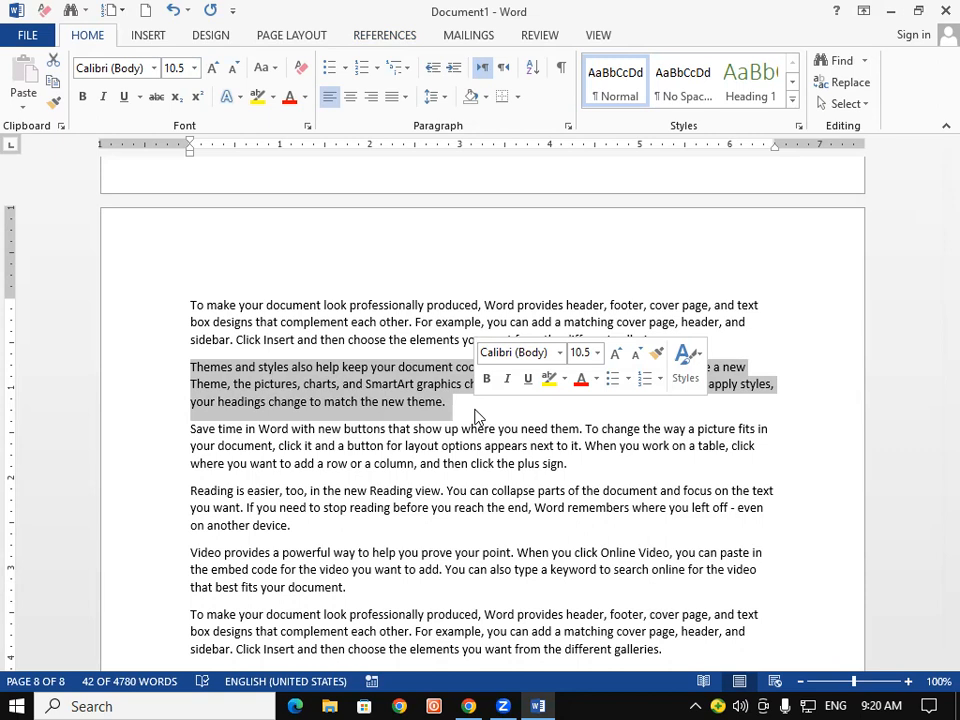
pyautogui.click(364, 38)
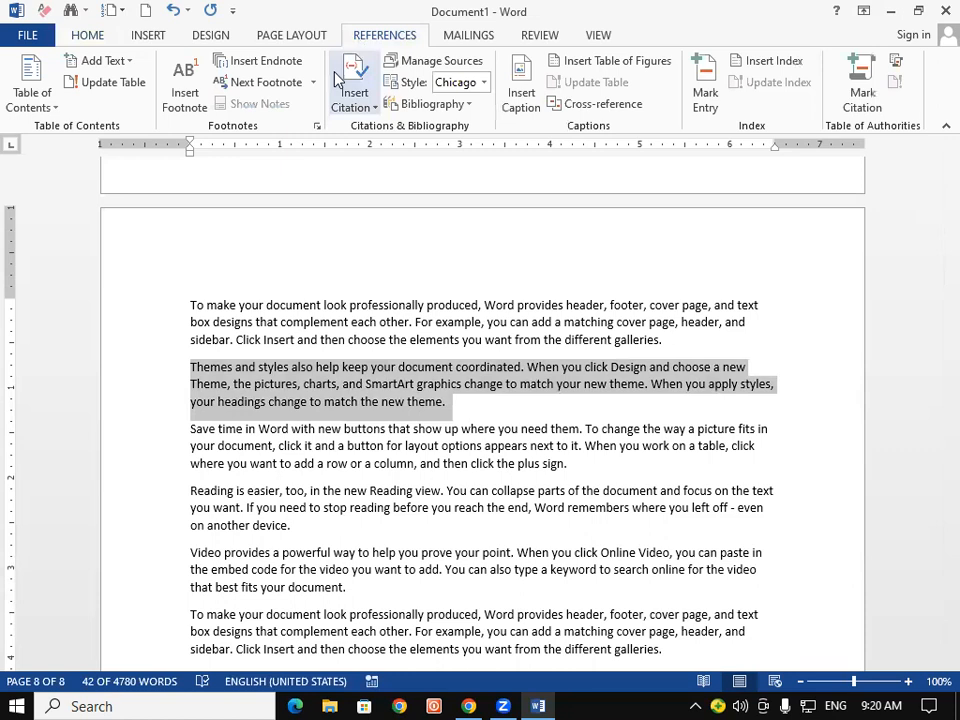
pyautogui.click(340, 80)
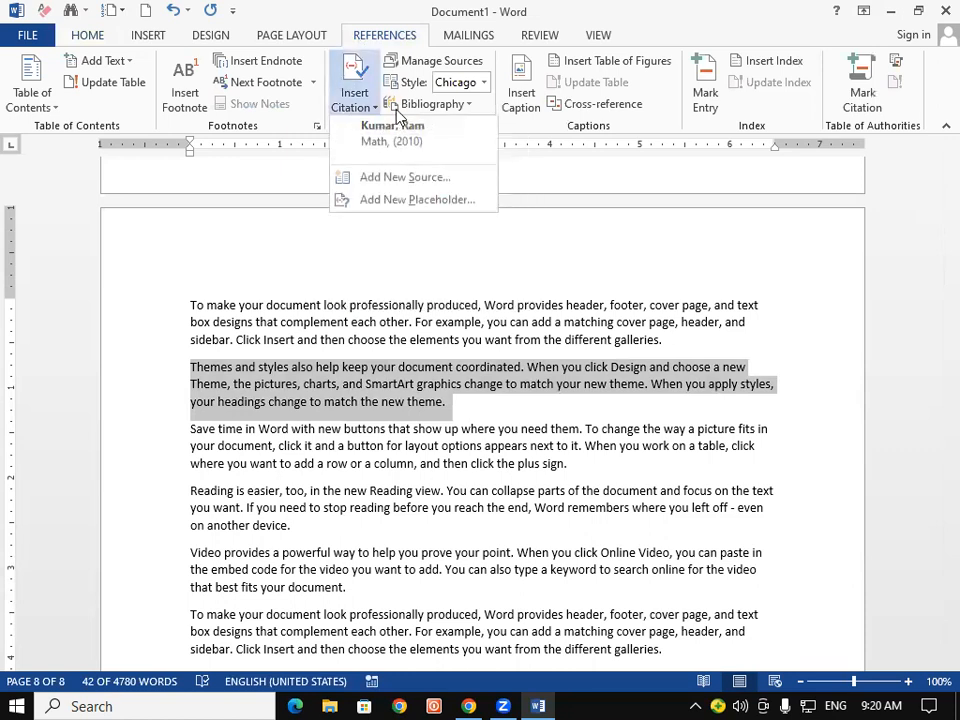
pyautogui.click(399, 176)
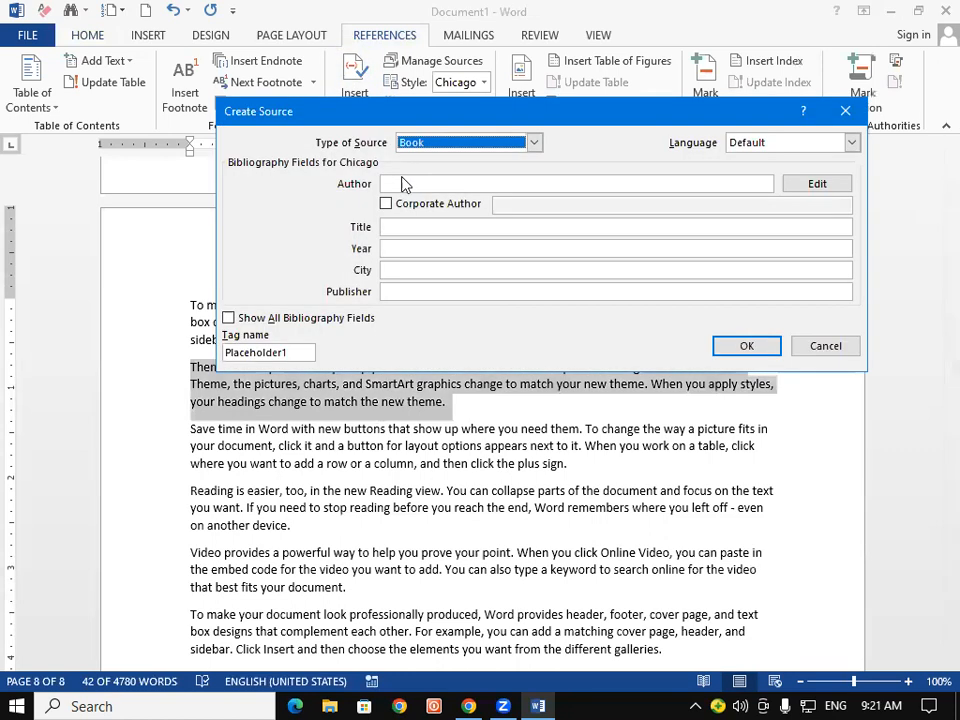
pyautogui.click(390, 182)
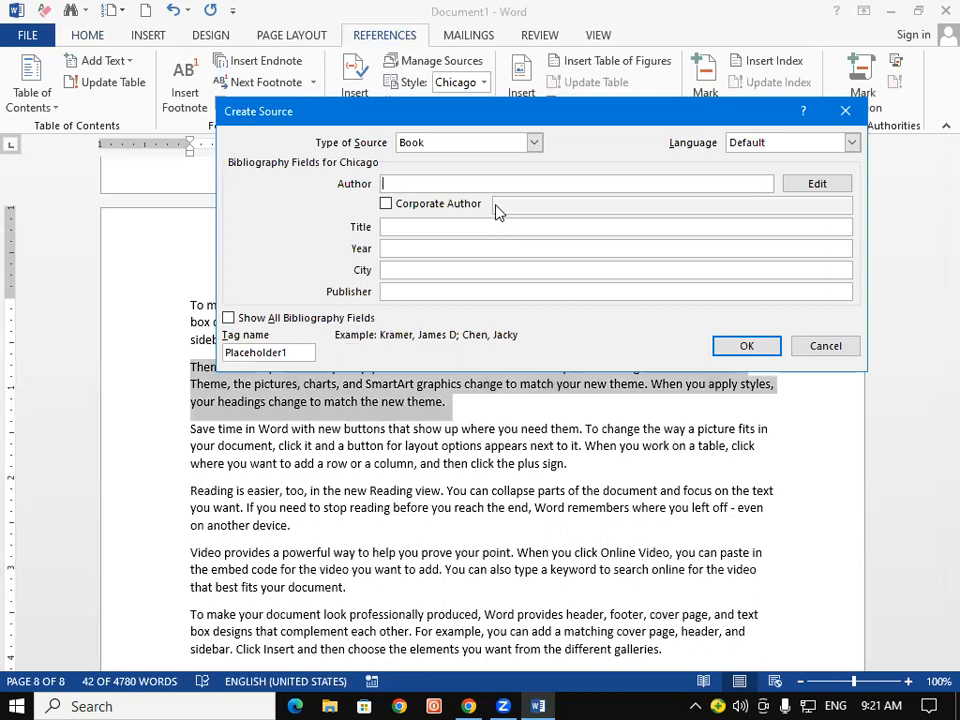
pyautogui.click(411, 226)
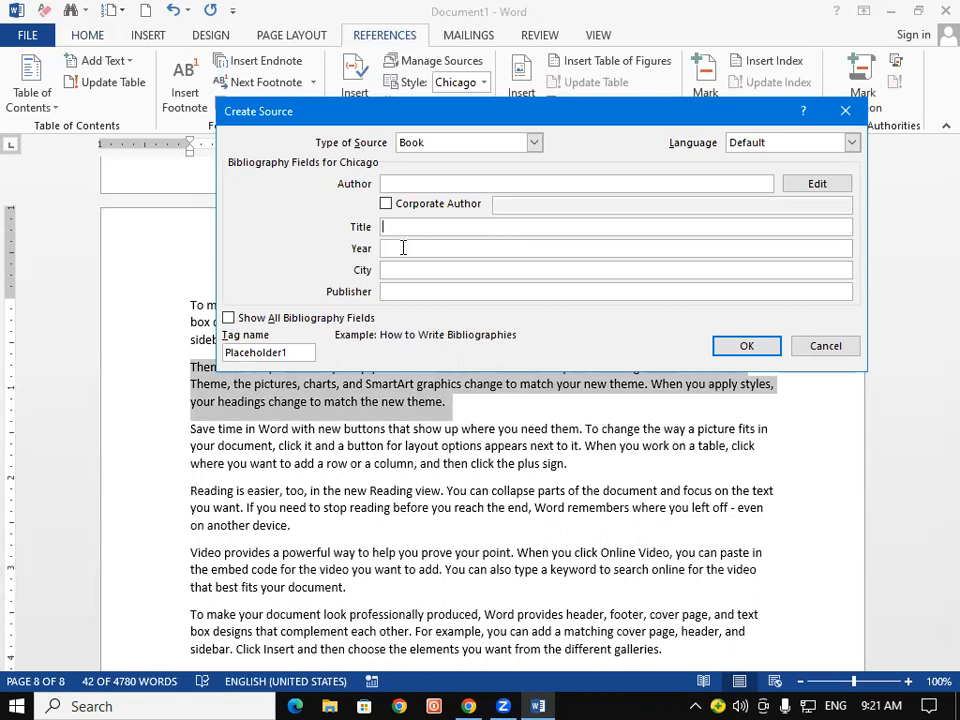
pyautogui.click(403, 248)
pyautogui.click(401, 269)
pyautogui.click(387, 289)
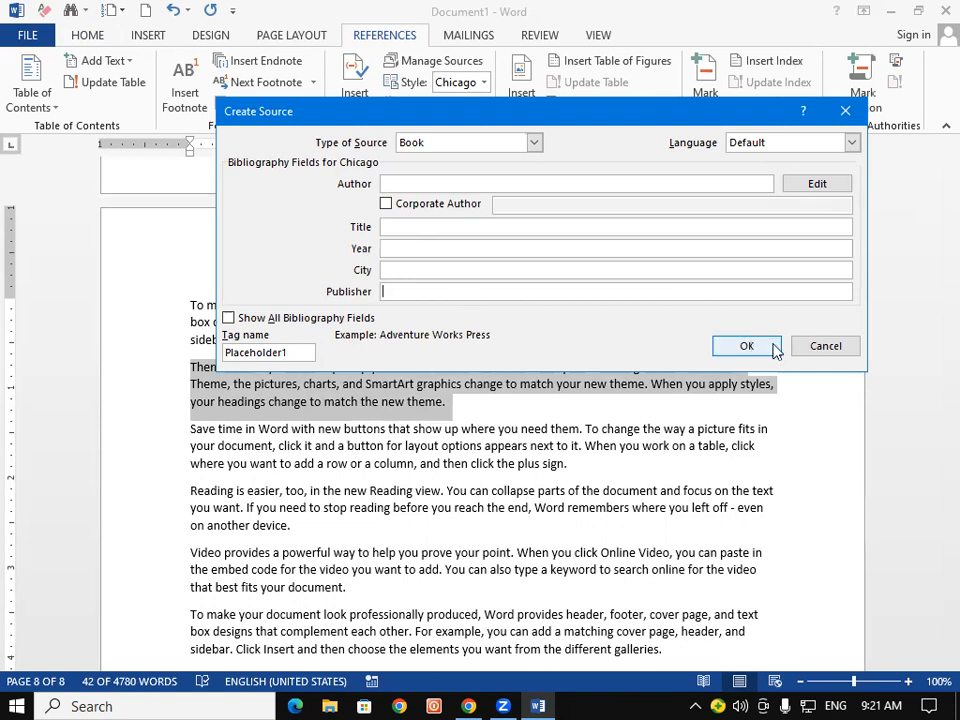
pyautogui.press('Escape')
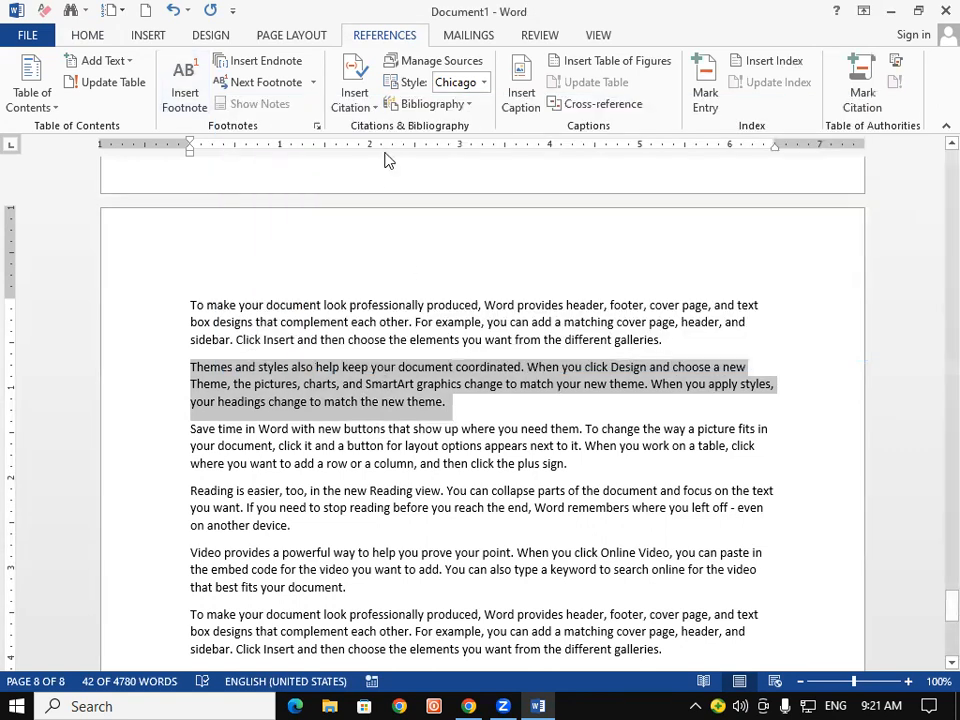
# Preview the Math source from the source manager's master list, and close the manager
pyautogui.click(420, 62)
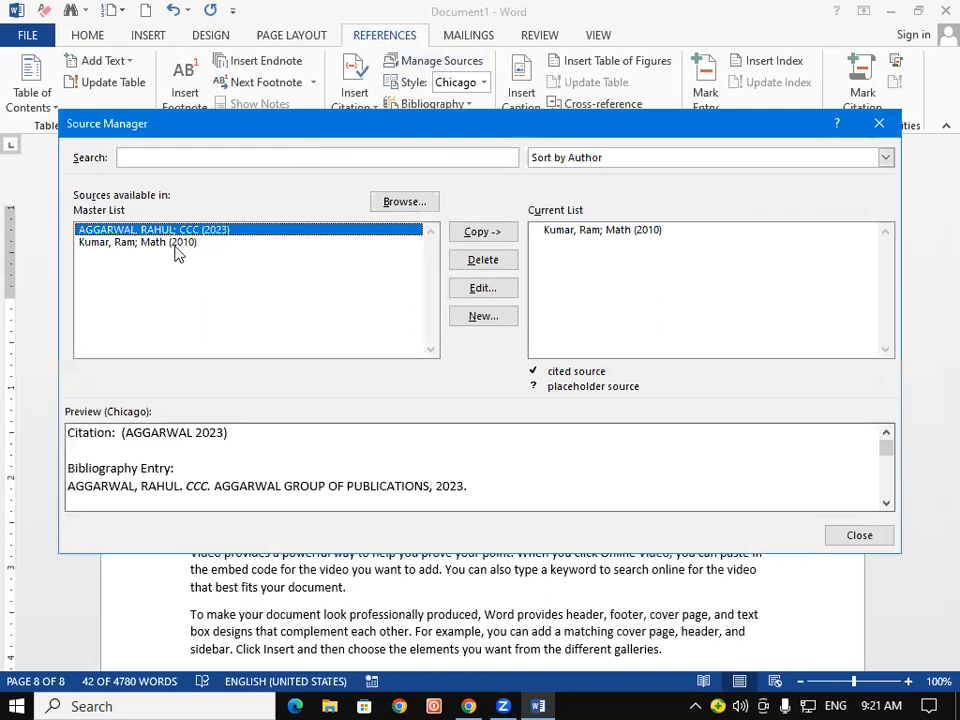
pyautogui.click(160, 245)
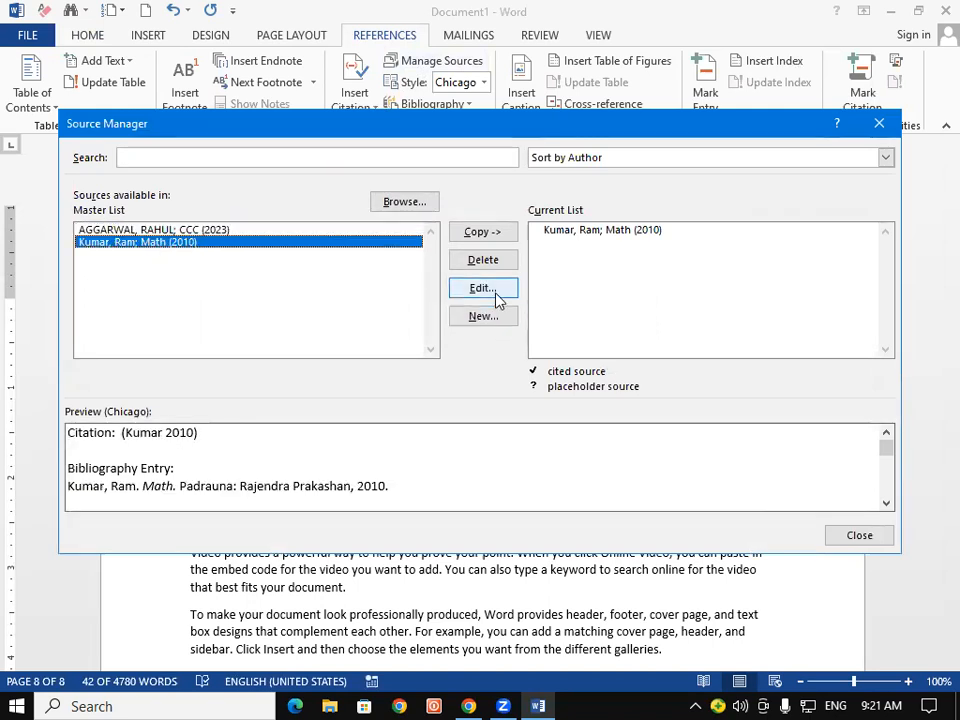
pyautogui.click(879, 123)
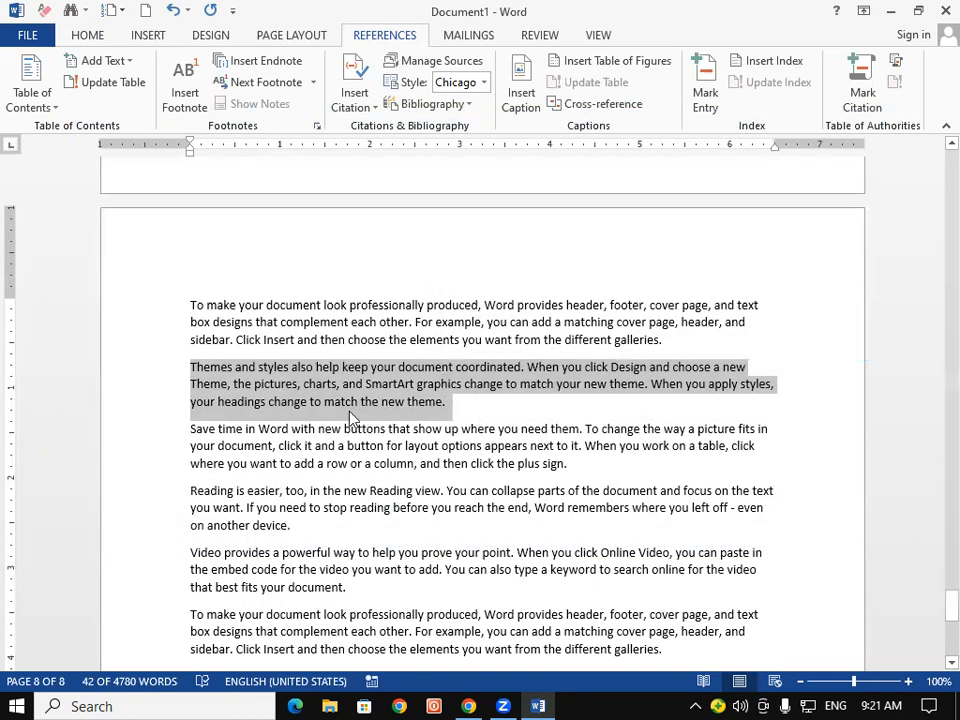
# Insert a citation of the Math source in place of the selected paragraph
pyautogui.click(368, 107)
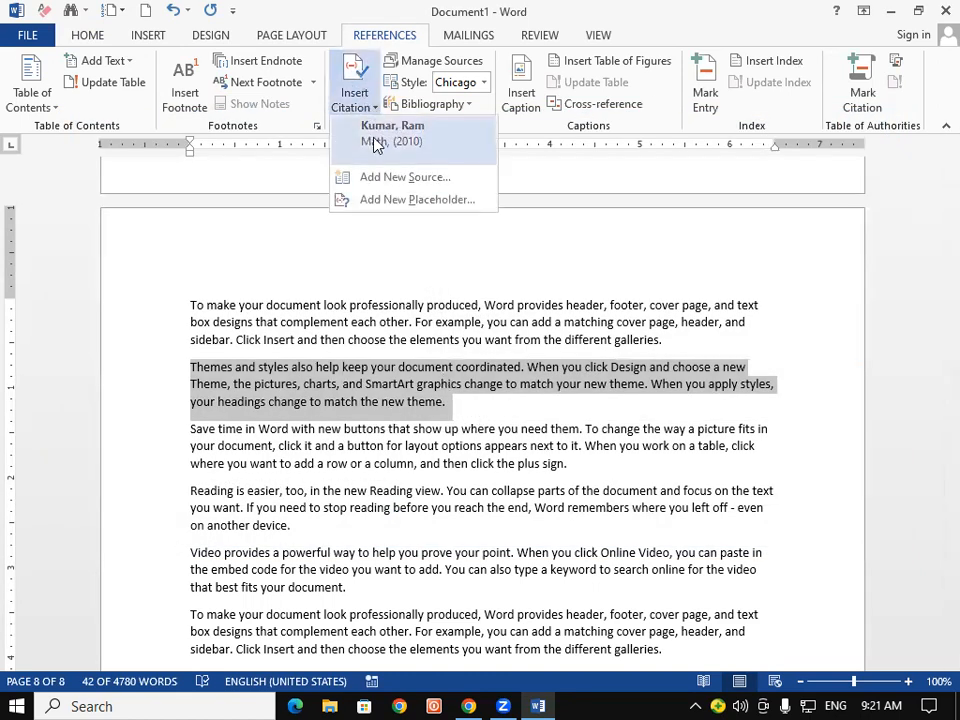
pyautogui.click(375, 138)
pyautogui.moveTo(195, 368); pyautogui.dragTo(615, 399)
# Add a new line above the citation paragraph and insert the built-in Bibliography there
pyautogui.click(708, 341)
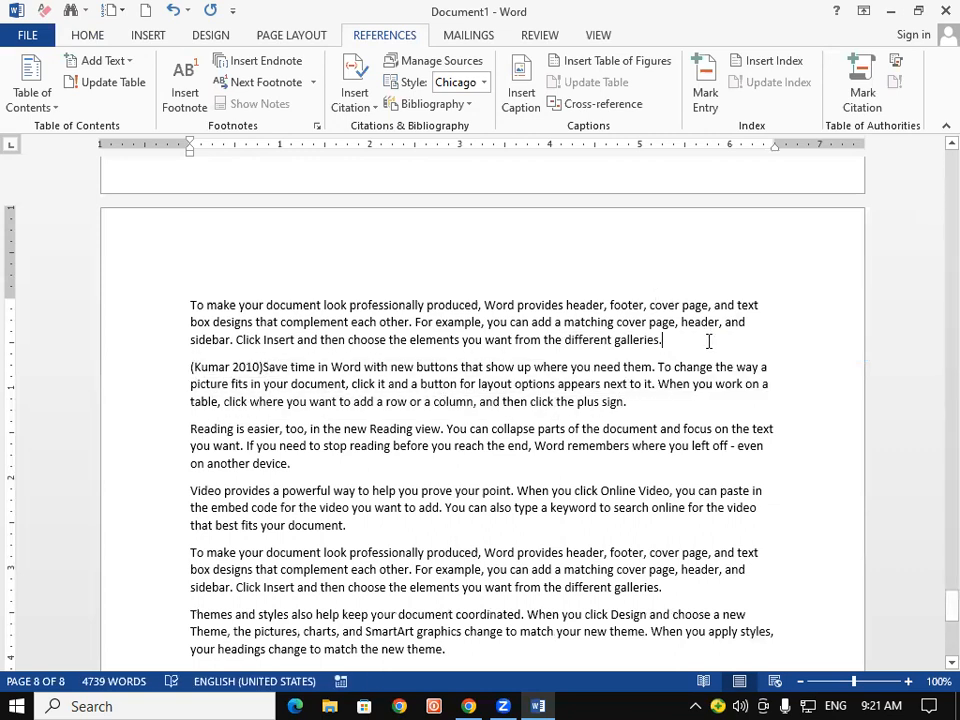
pyautogui.press('Return')
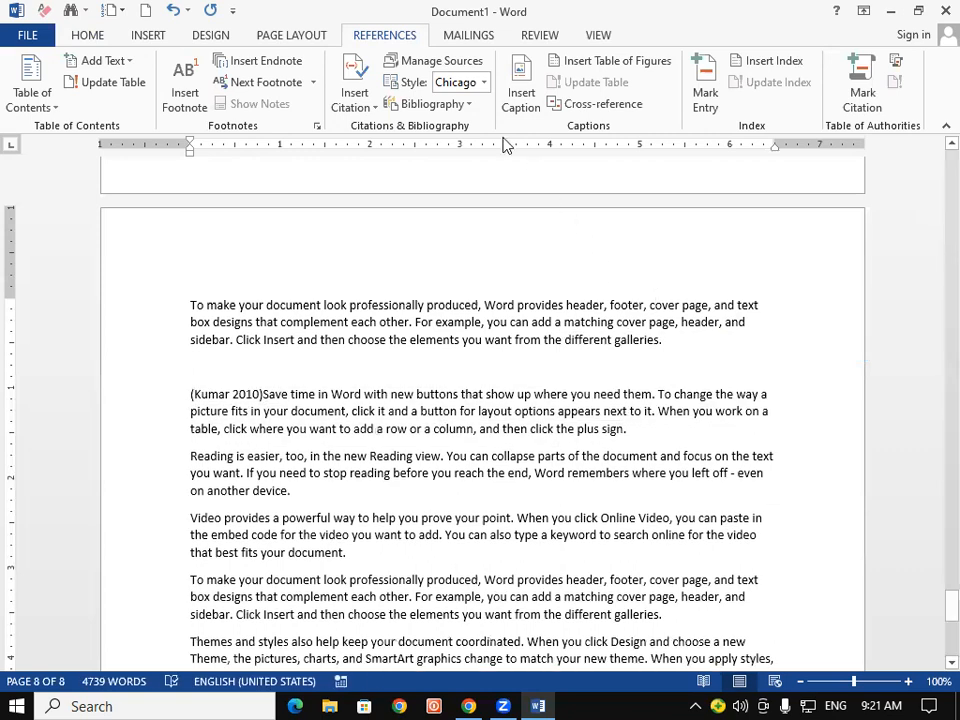
pyautogui.click(464, 104)
pyautogui.click(445, 163)
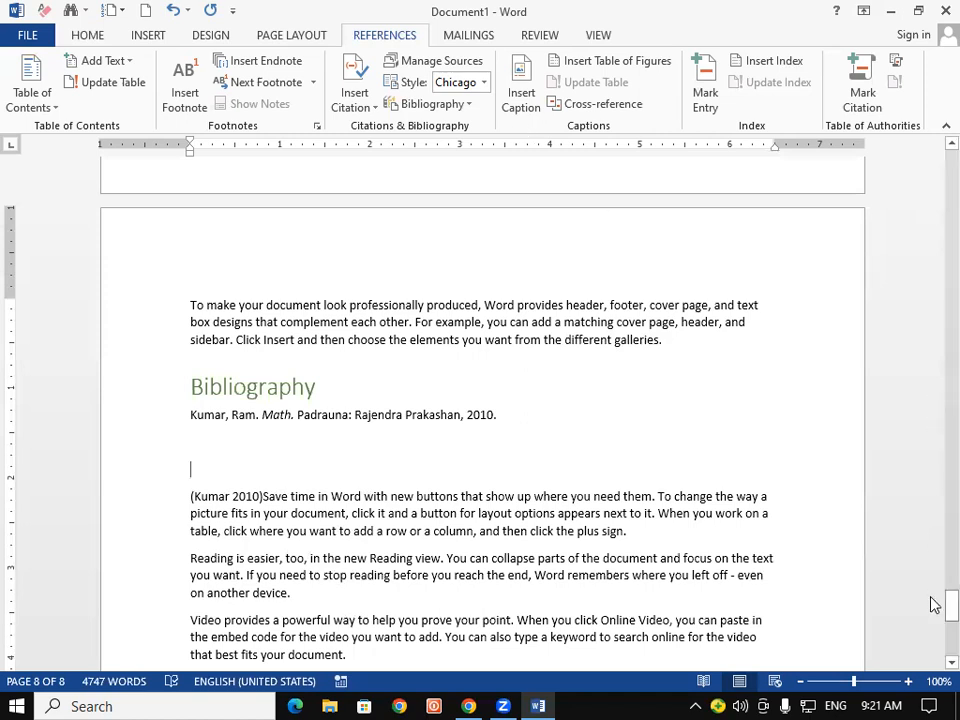
# Add a "Computer" line at the very start of the document and style it as Heading 1
pyautogui.click(17, 706)
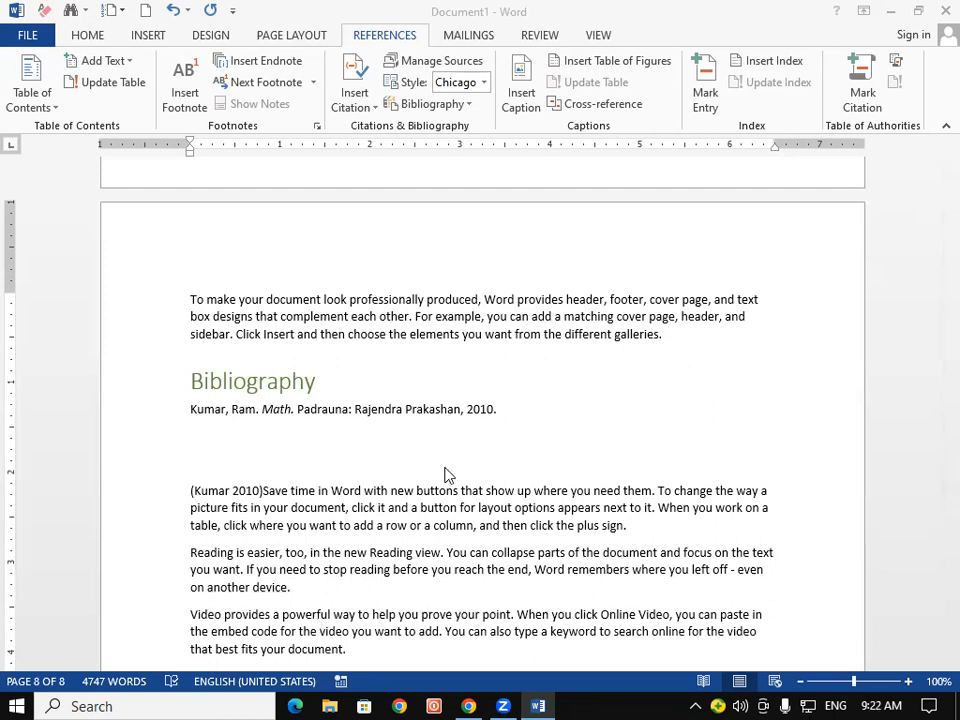
pyautogui.click(931, 580)
pyautogui.moveTo(932, 598); pyautogui.dragTo(932, 86)
pyautogui.click(710, 311)
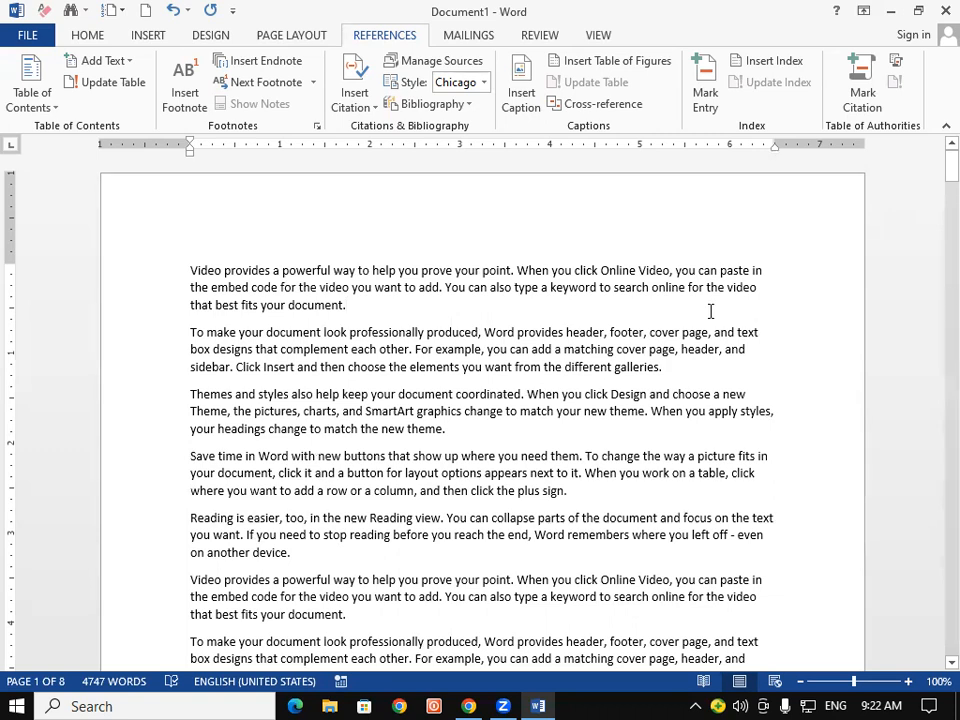
pyautogui.click(188, 264)
pyautogui.press('Return')
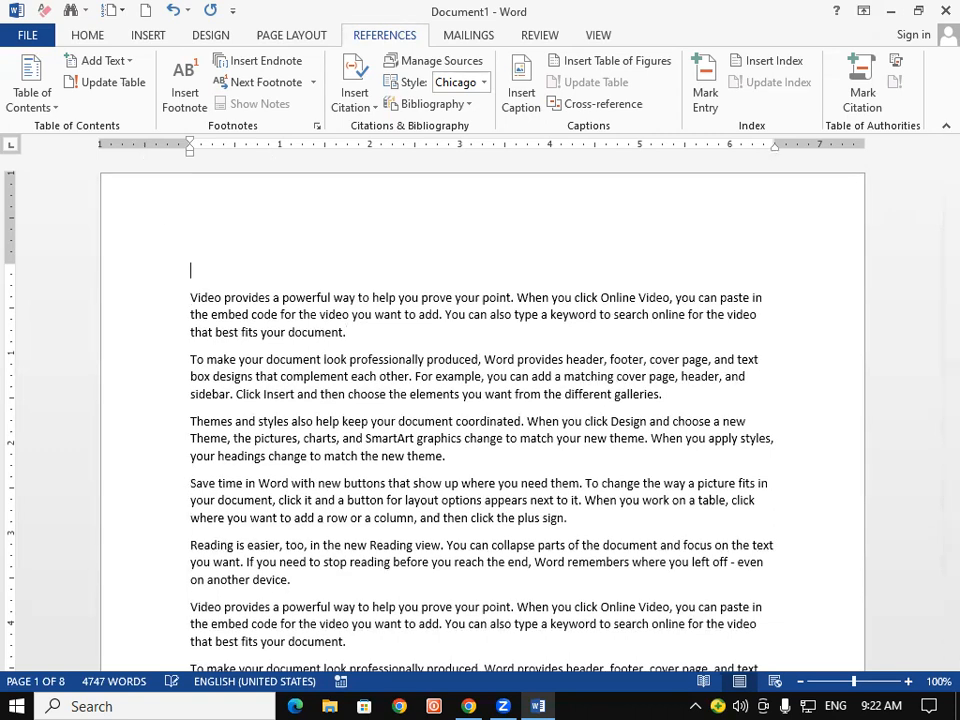
pyautogui.write('Computer')
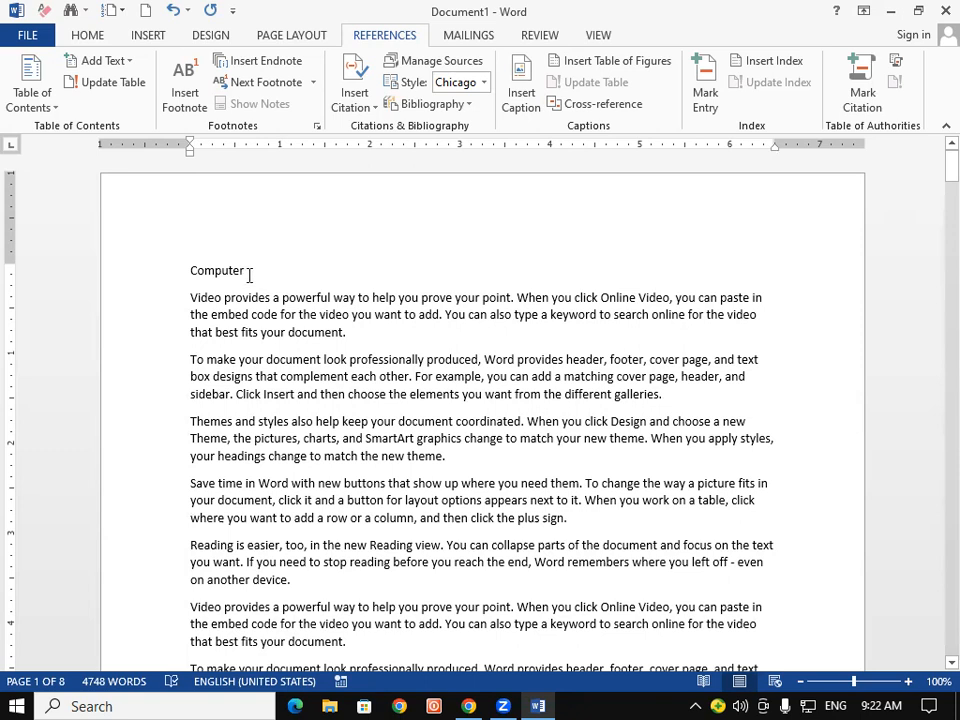
pyautogui.moveTo(248, 272); pyautogui.dragTo(190, 273)
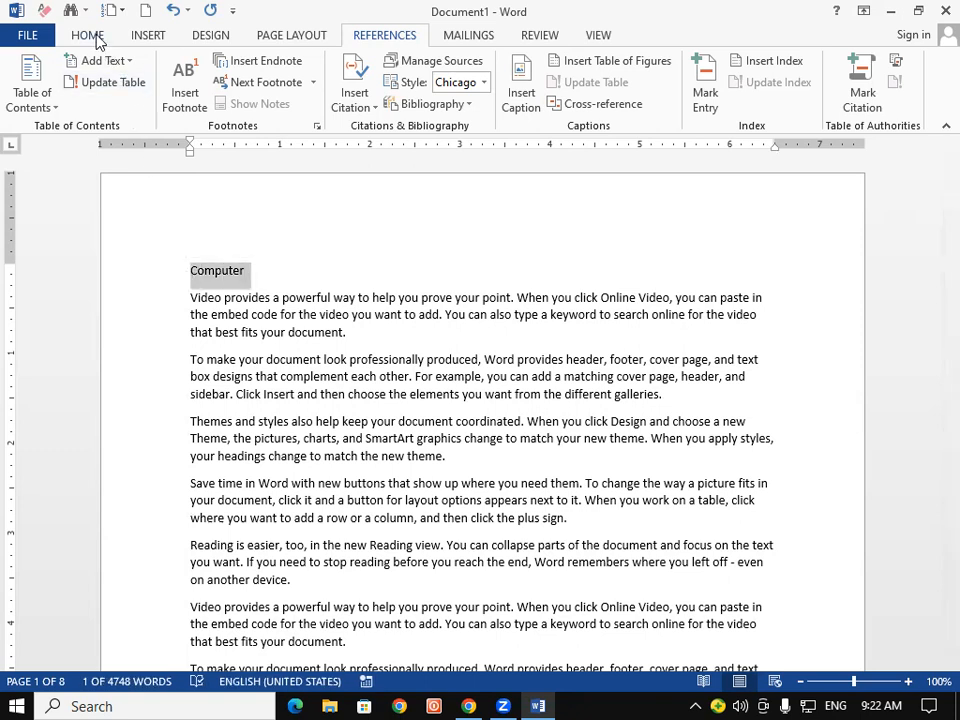
pyautogui.click(90, 36)
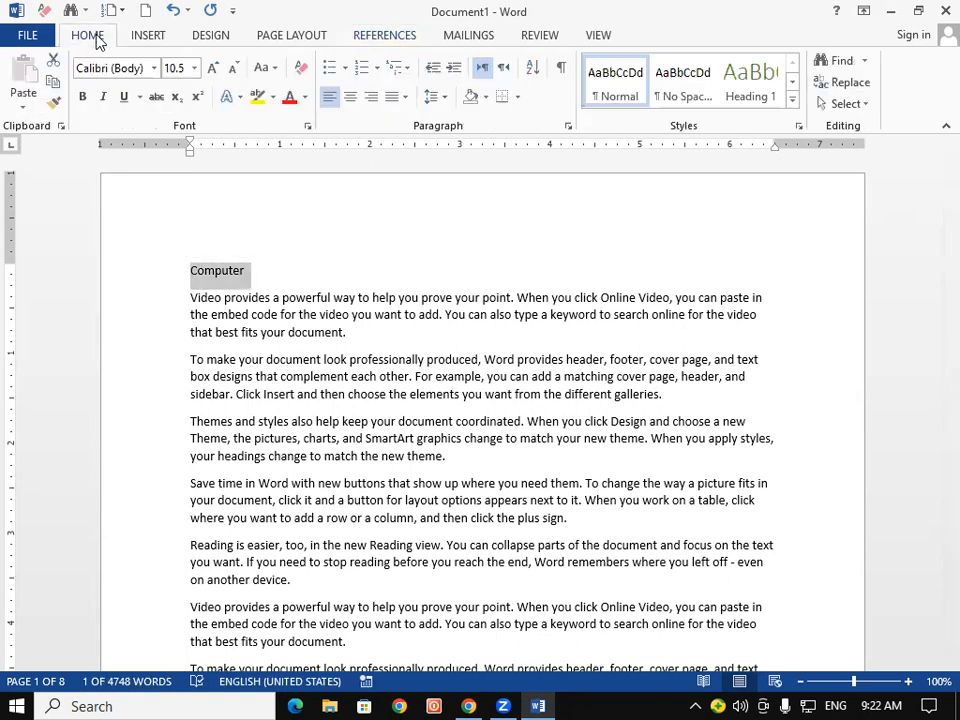
pyautogui.click(762, 90)
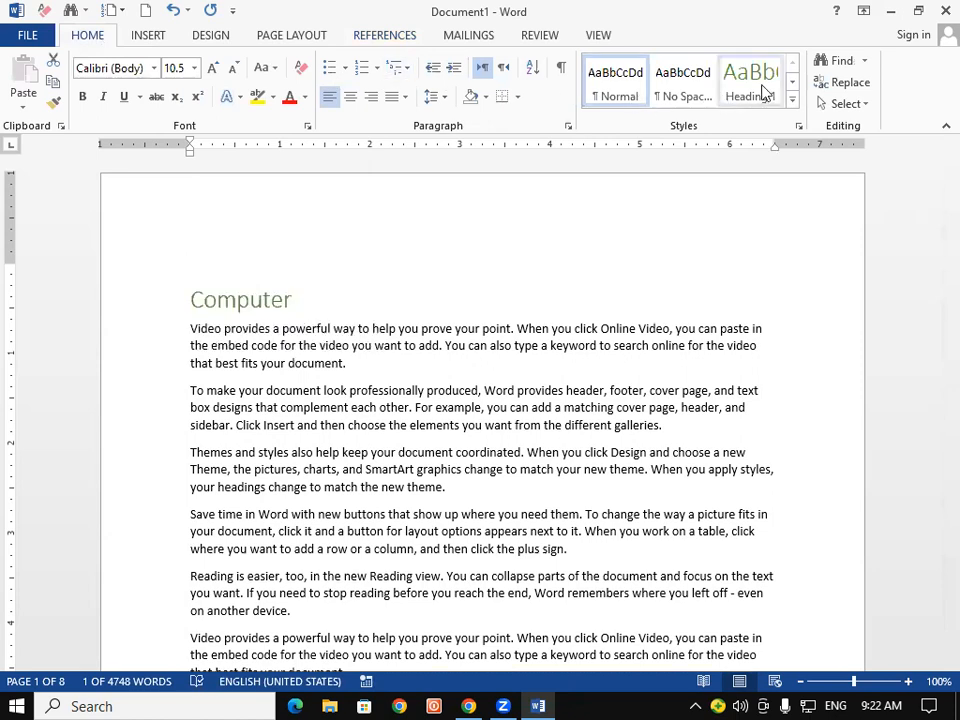
pyautogui.click(327, 300)
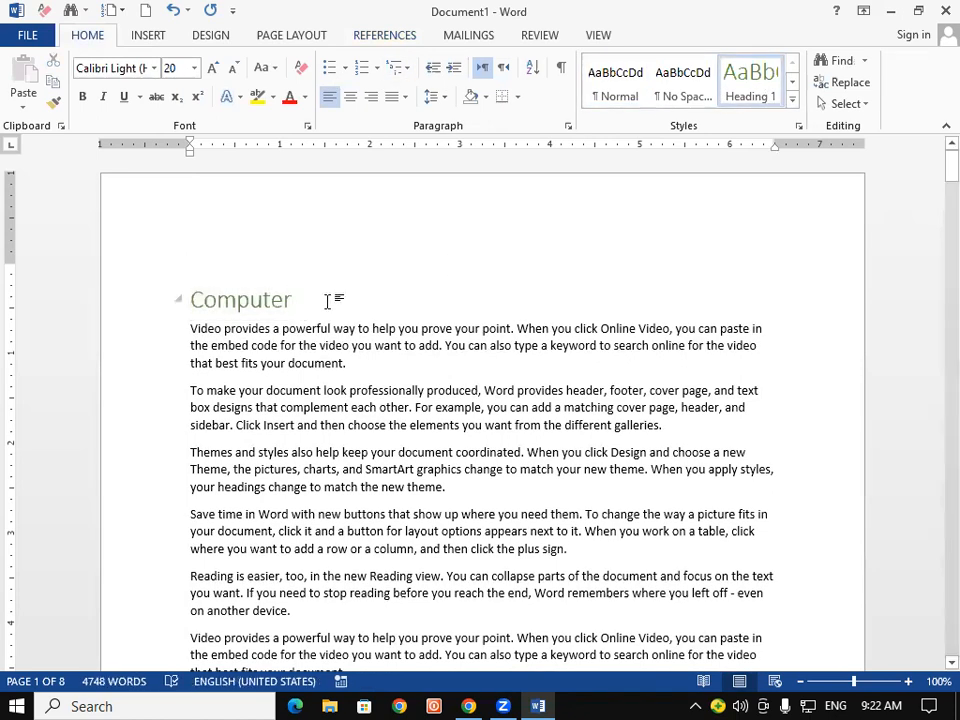
# Add a "Keyboard" line after a "Reading is easier" paragraph on page 2 and style it as Heading 1
pyautogui.scroll(-15, 327, 301)
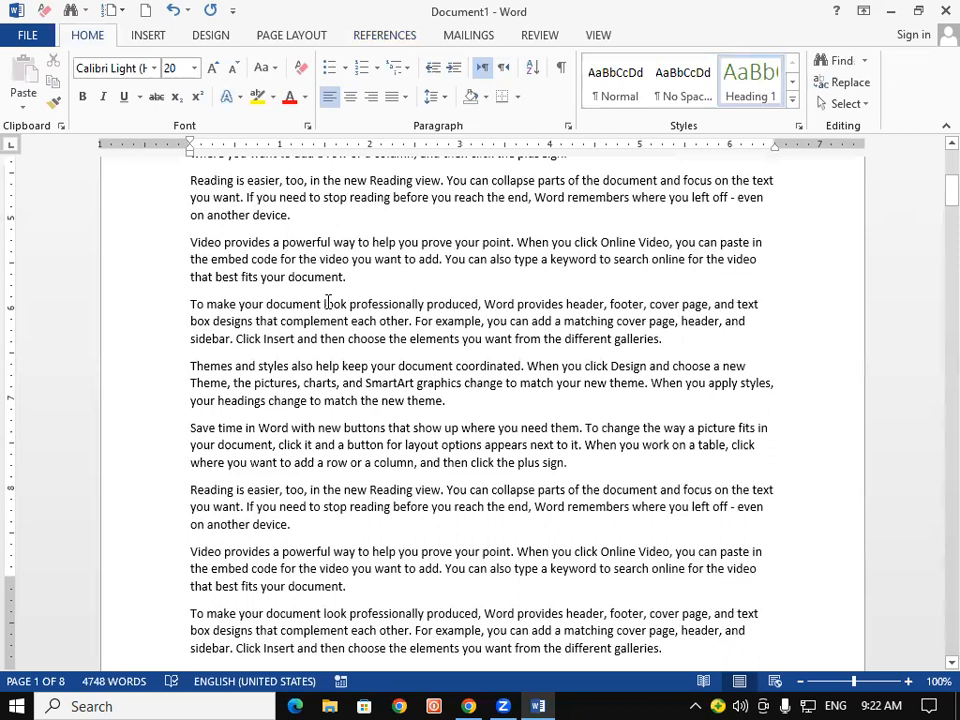
pyautogui.scroll(-6, 327, 301)
pyautogui.click(327, 307)
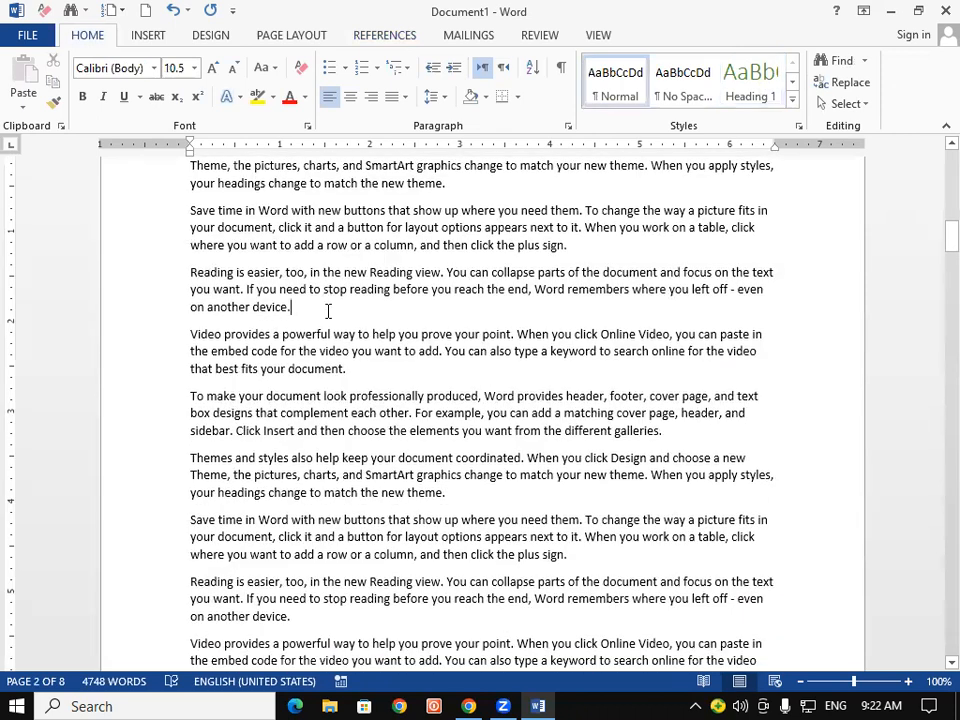
pyautogui.press('Return')
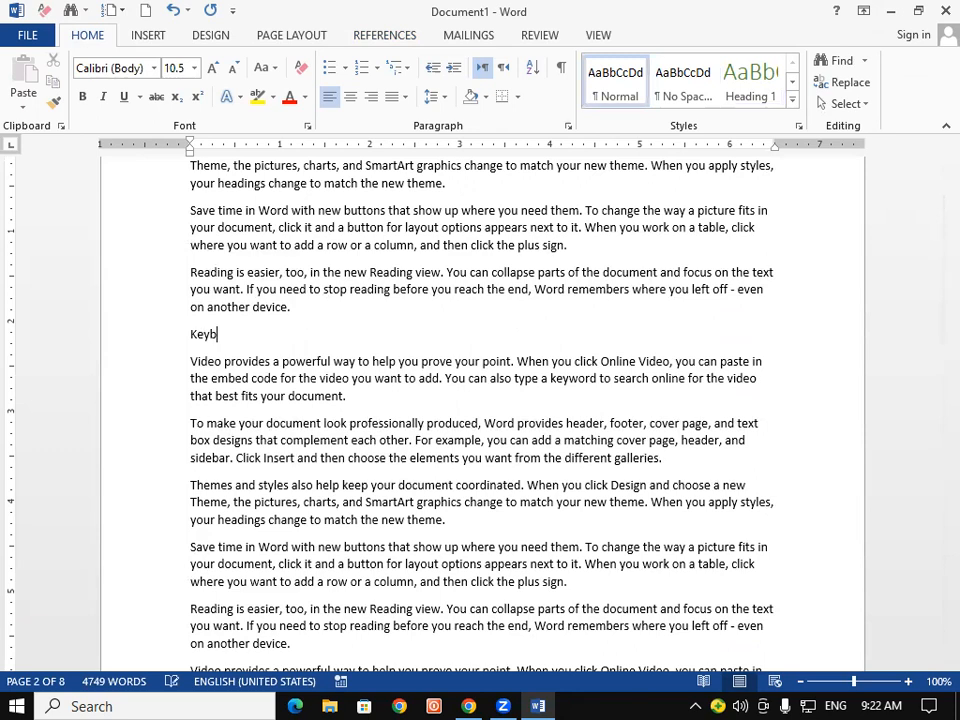
pyautogui.write('Keyboard')
pyautogui.moveTo(246, 341); pyautogui.dragTo(185, 343)
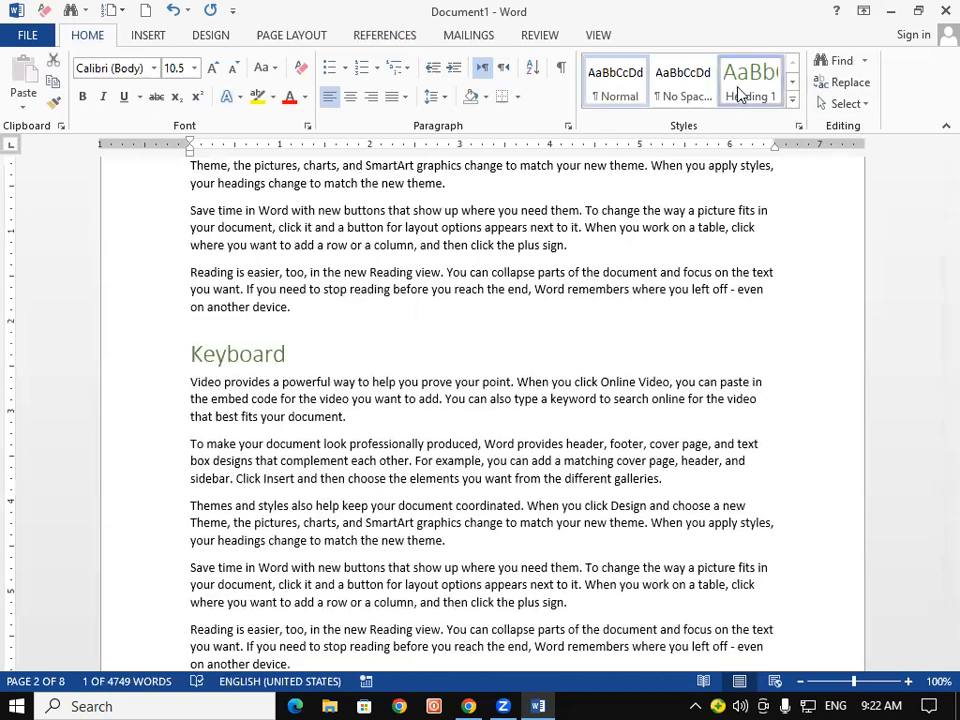
pyautogui.click(740, 88)
# Add a "Mouse" line after a "Reading is easier" paragraph on page 3 and style it as Heading 1
pyautogui.scroll(-12, 470, 410)
pyautogui.click(412, 416)
pyautogui.press('Return')
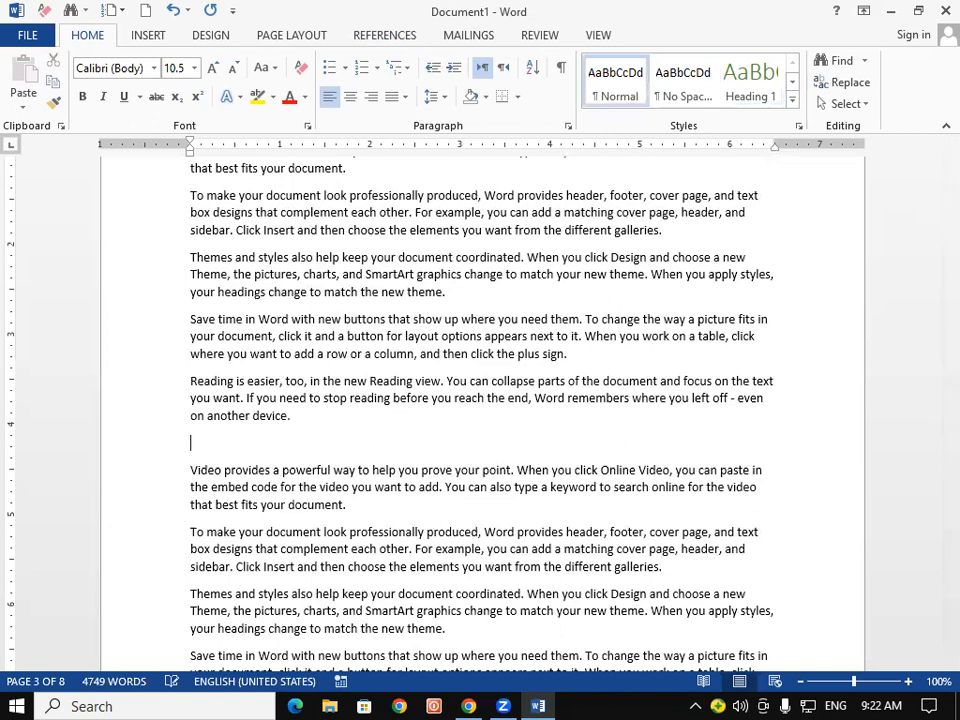
pyautogui.write('Mouse')
pyautogui.doubleClick(191, 447)
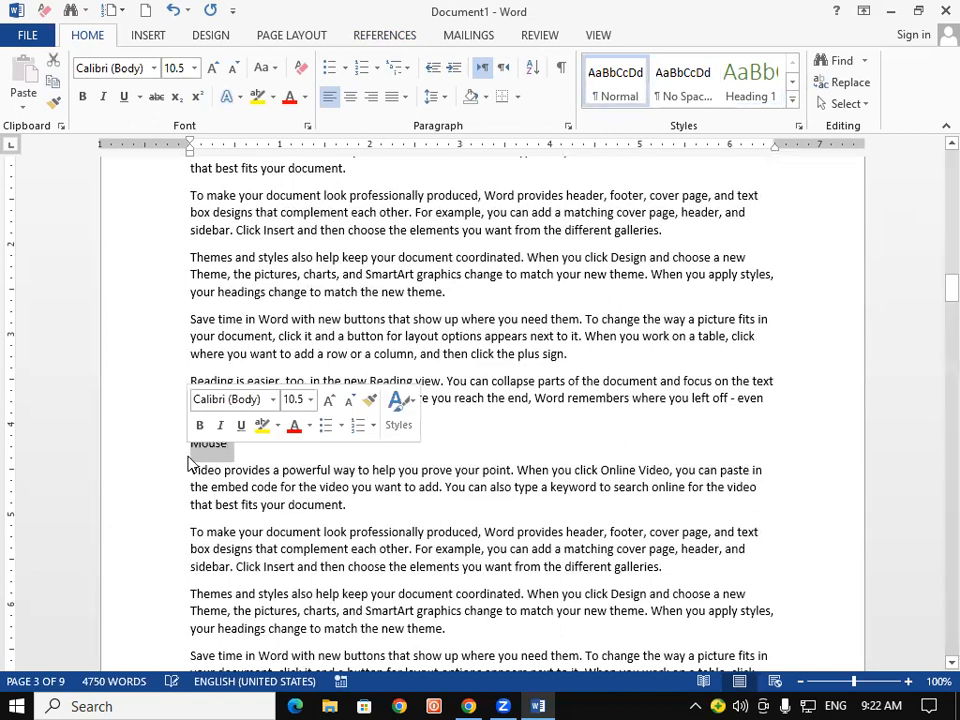
pyautogui.click(735, 92)
pyautogui.click(453, 411)
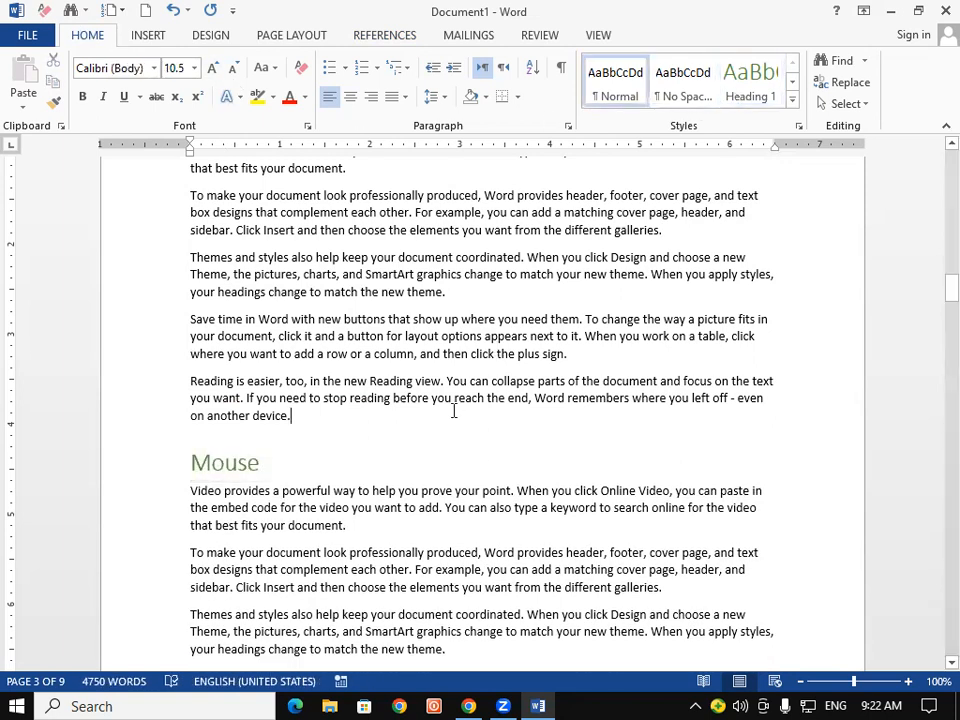
pyautogui.scroll(15, 453, 411)
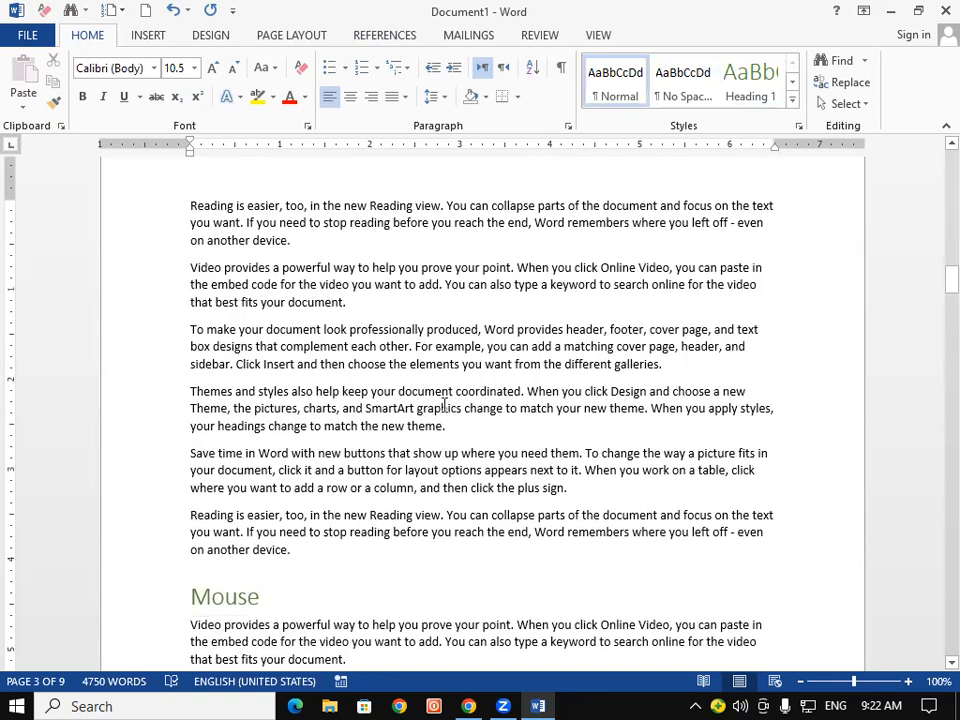
pyautogui.scroll(15, 433, 410)
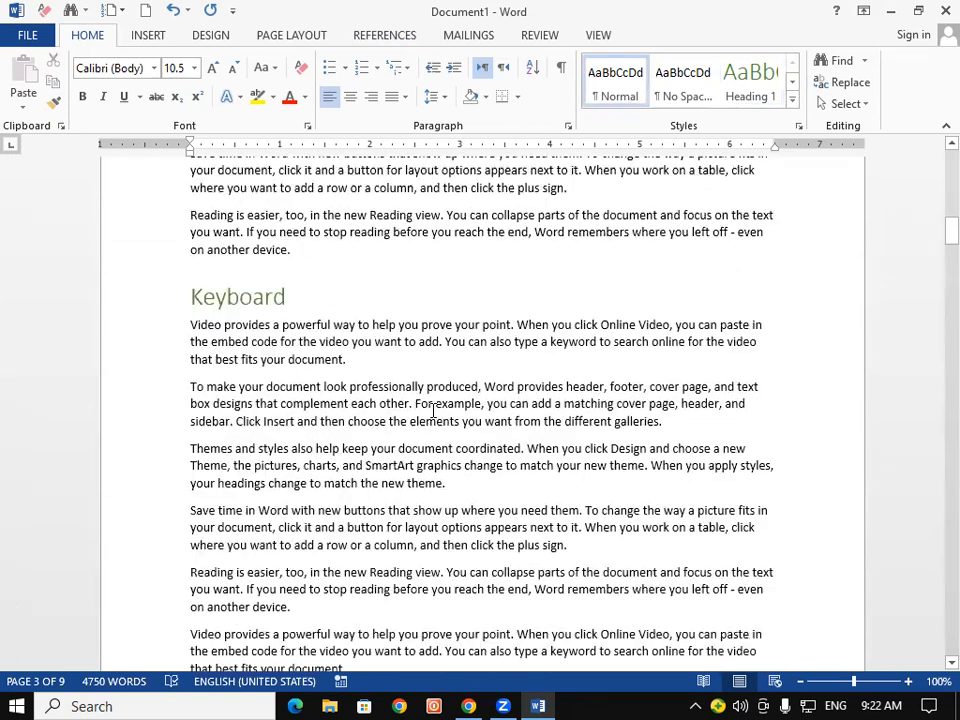
# Try to insert an online picture of a black desktop PC from a Bing image search for "Computer" on the first page
pyautogui.scroll(3, 433, 410)
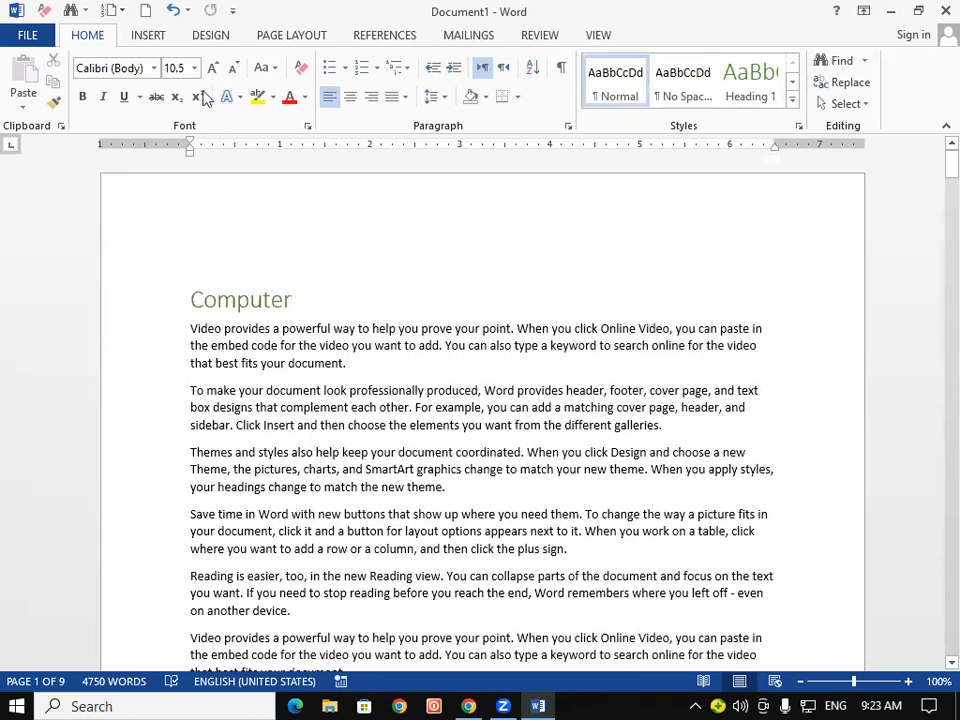
pyautogui.click(155, 37)
pyautogui.click(218, 80)
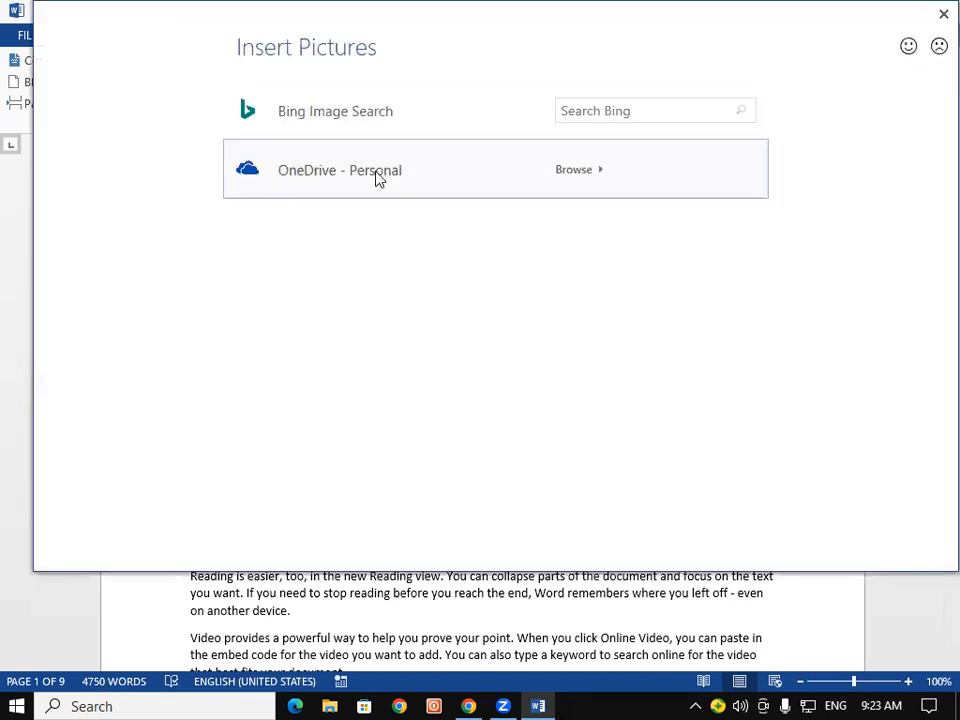
pyautogui.click(572, 112)
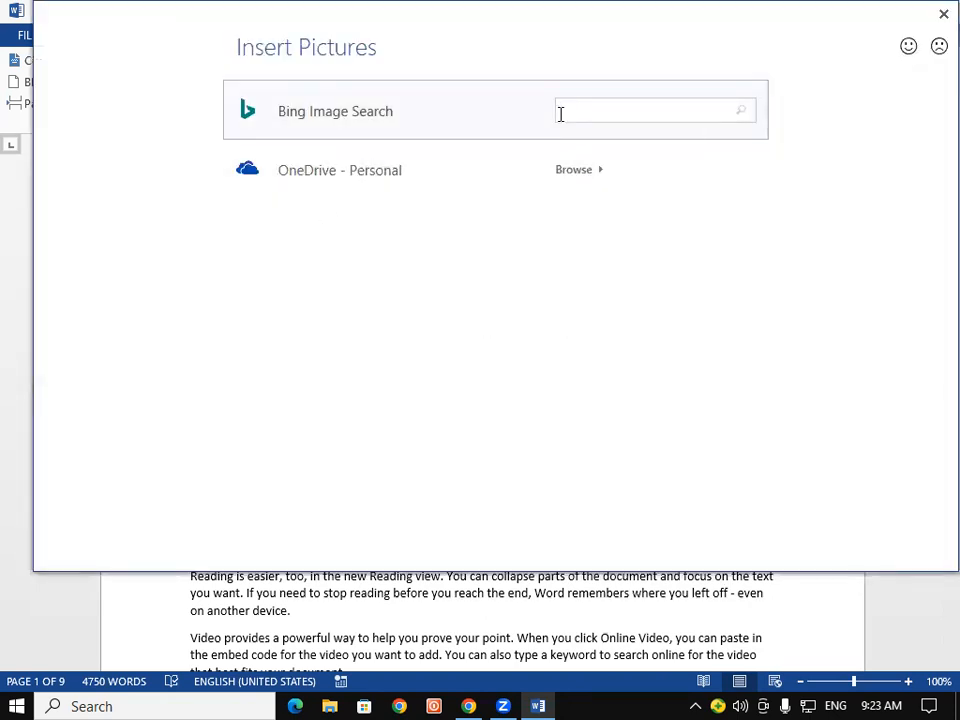
pyautogui.write('Computer')
pyautogui.press('Return')
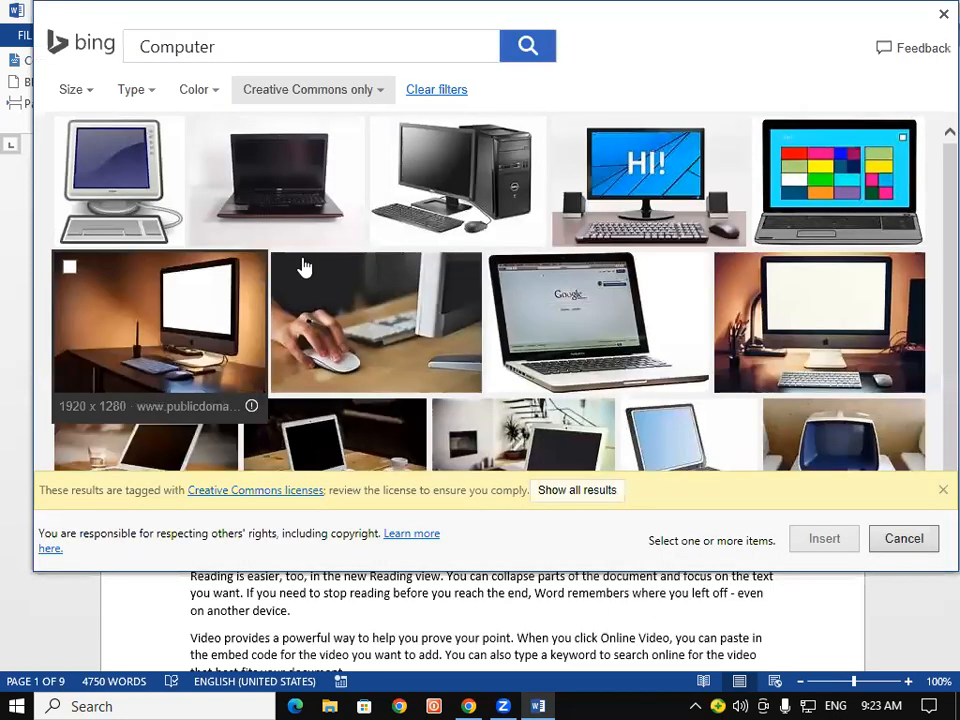
pyautogui.click(495, 192)
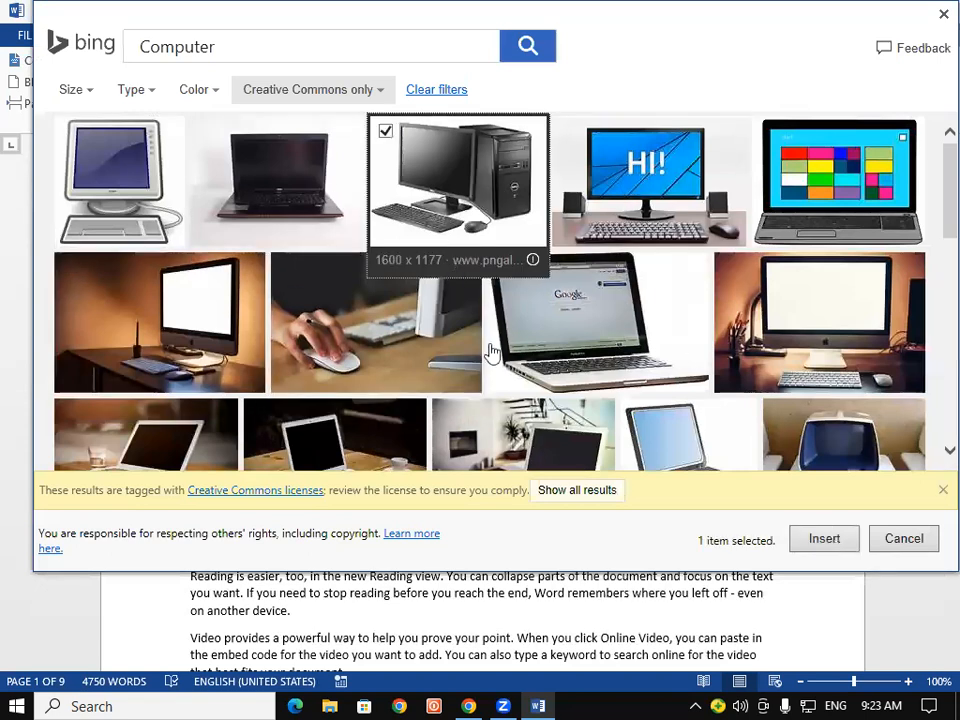
pyautogui.click(838, 541)
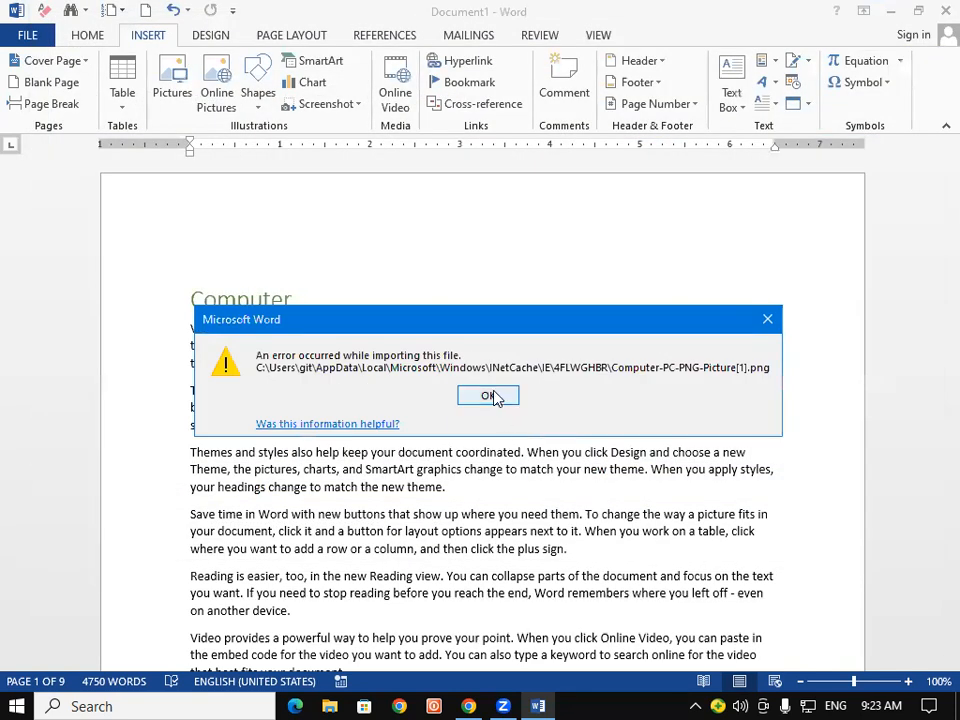
pyautogui.click(493, 397)
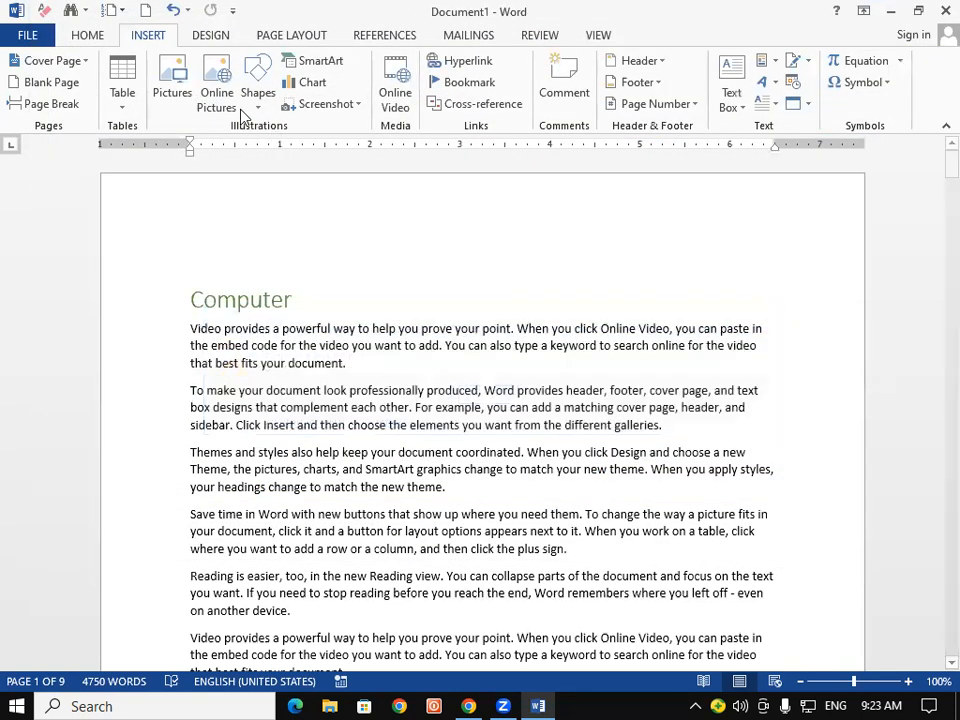
# Search Bing images again for "computer" and try to insert the first picture in the results
pyautogui.click(216, 92)
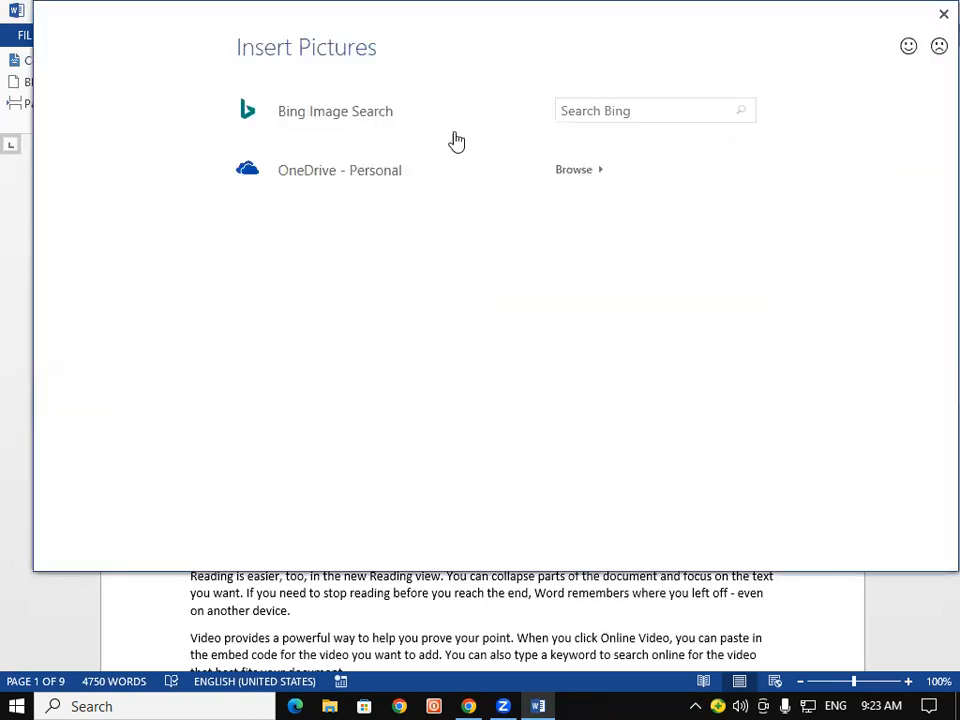
pyautogui.click(447, 119)
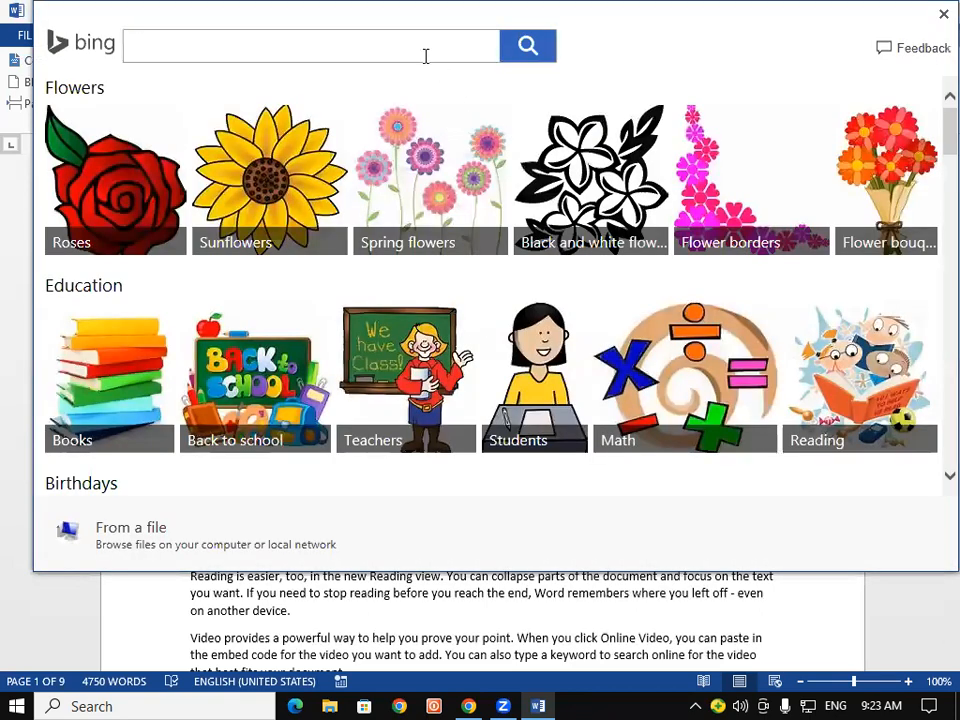
pyautogui.write('comp')
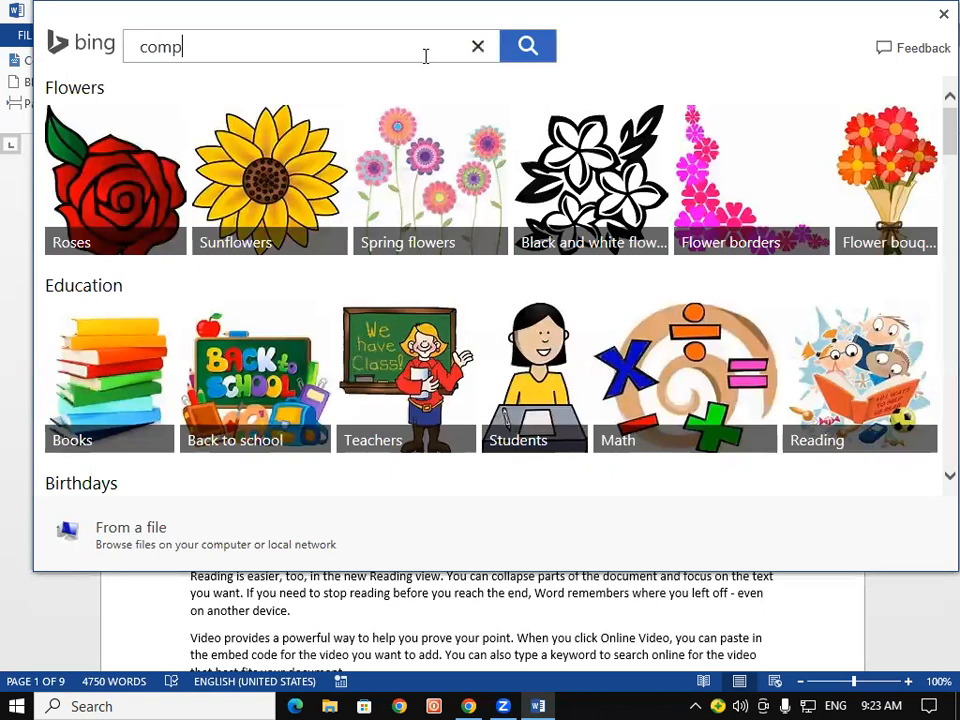
pyautogui.write('uter')
pyautogui.press('Return')
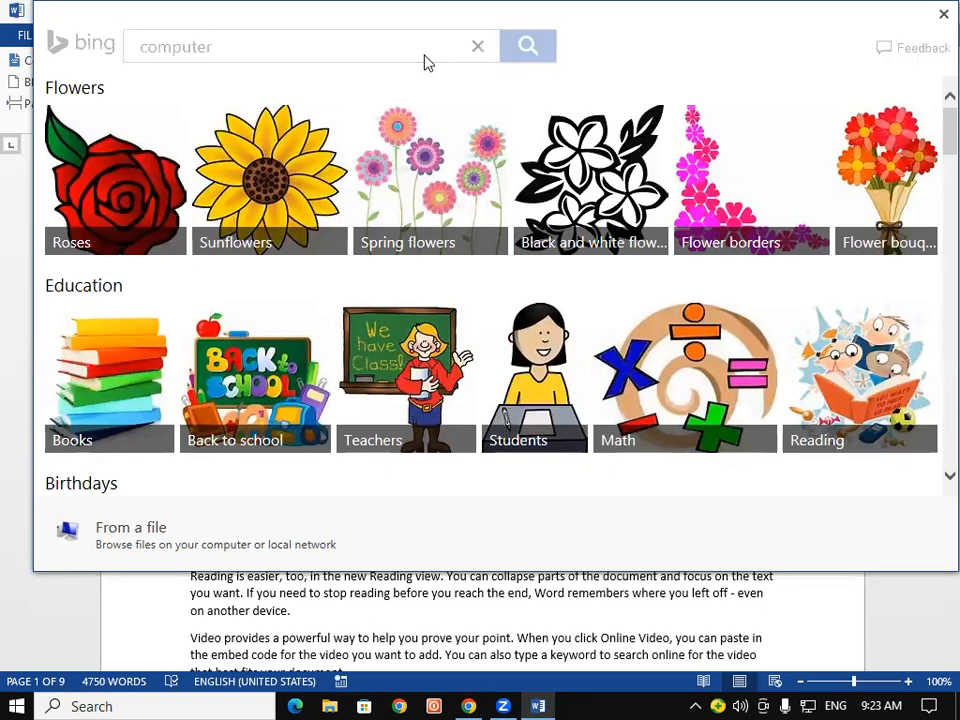
pyautogui.click(112, 128)
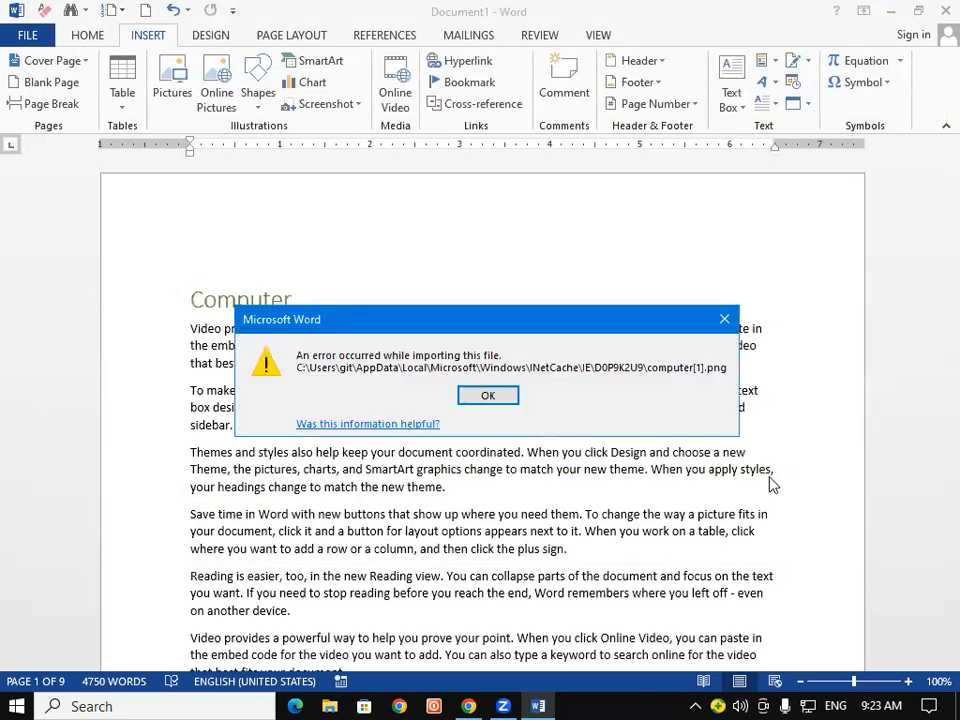
pyautogui.click(505, 396)
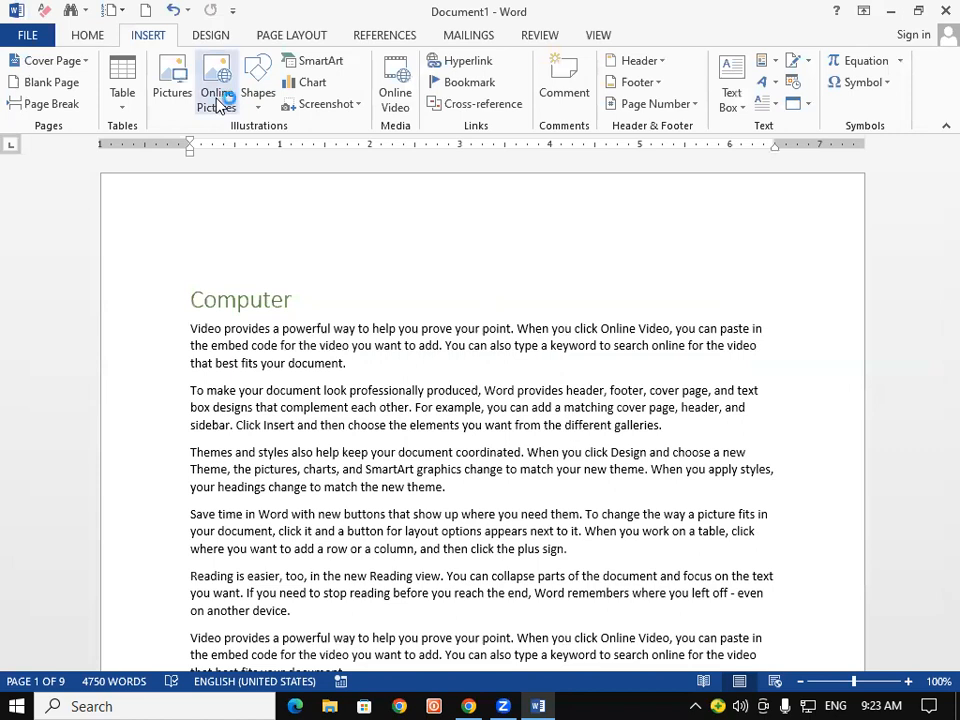
# Repeat the Bing image search with the corrected term "Computer" and try to insert a desktop computer picture from further down
pyautogui.click(216, 95)
pyautogui.click(558, 109)
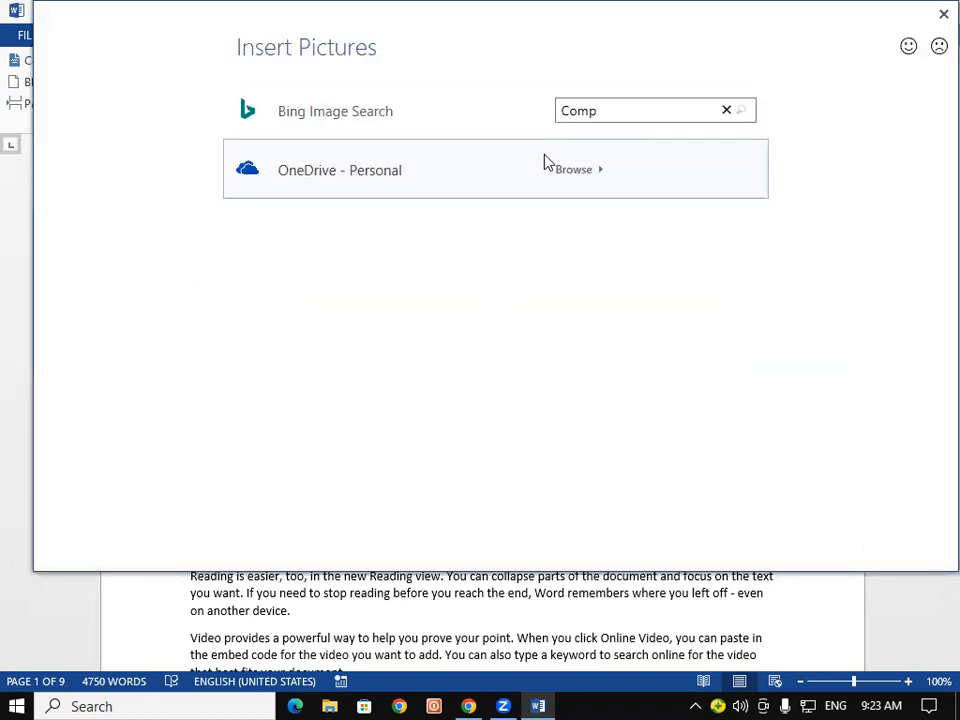
pyautogui.press('Return')
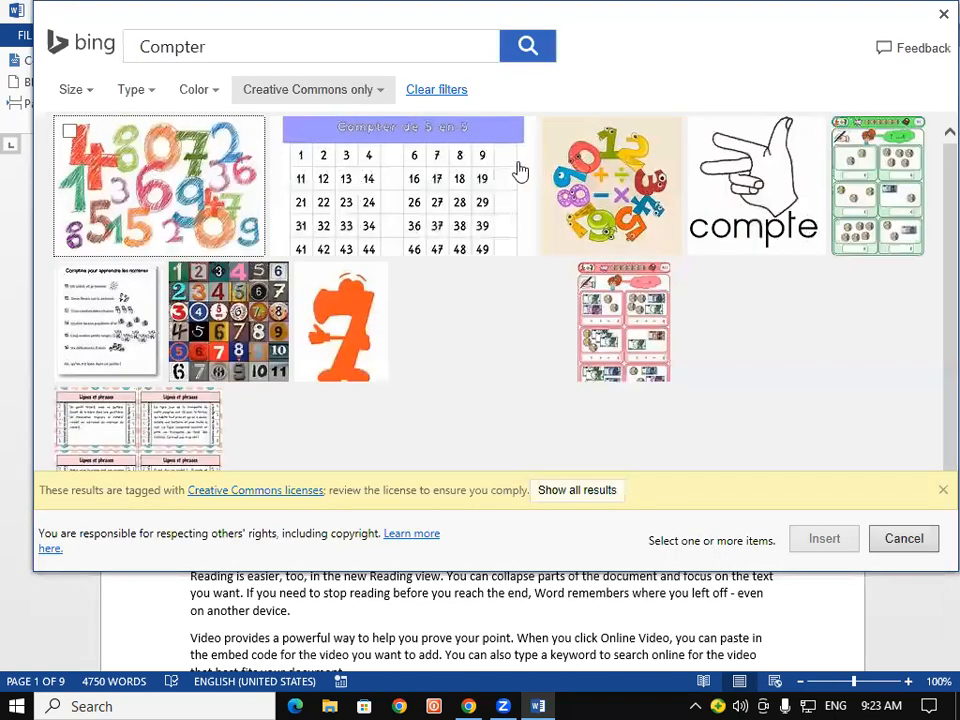
pyautogui.write('u')
pyautogui.click(520, 60)
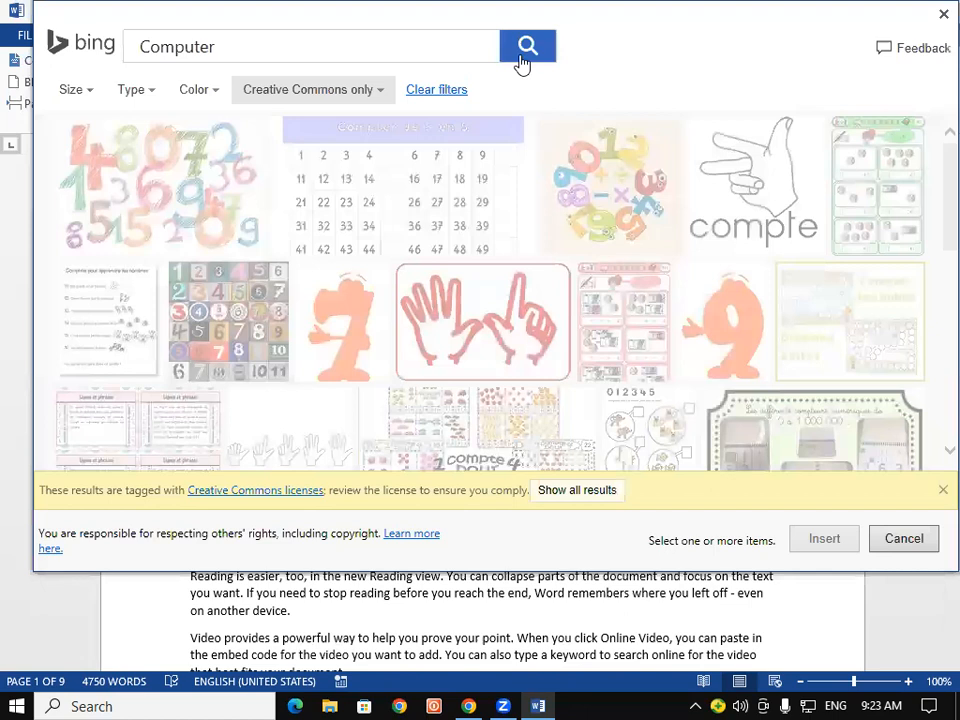
pyautogui.scroll(-1, 484, 210)
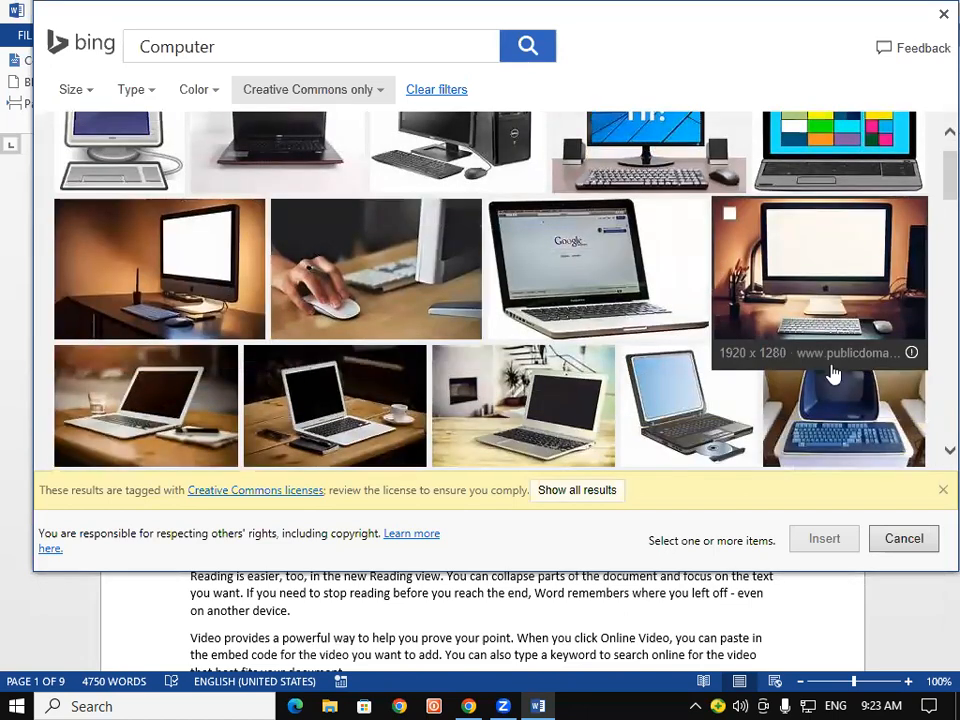
pyautogui.click(830, 370)
pyautogui.click(808, 548)
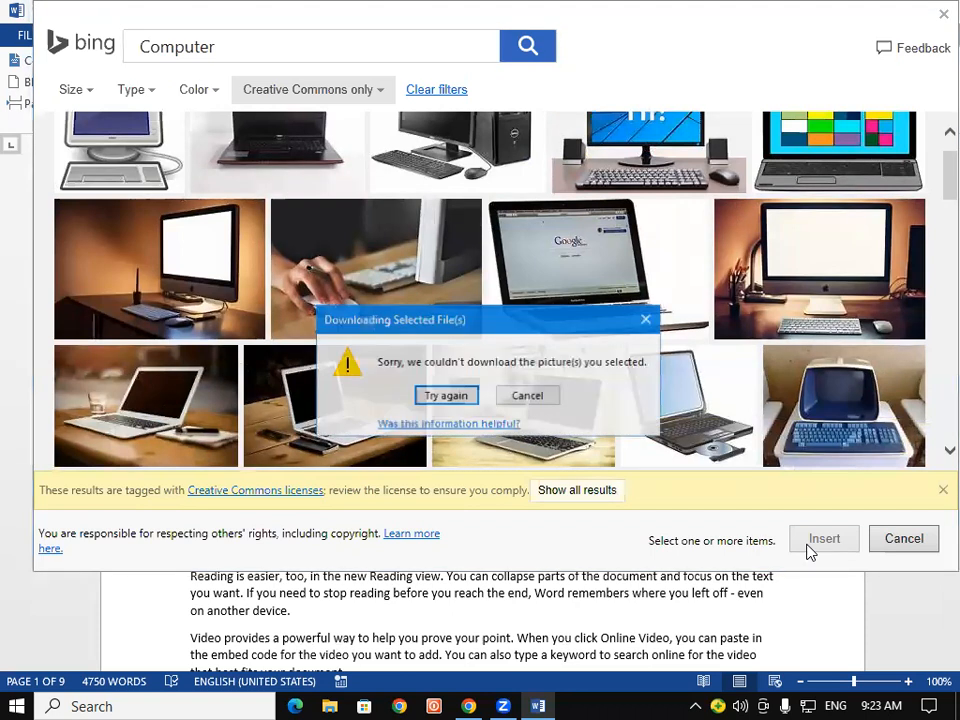
pyautogui.click(468, 394)
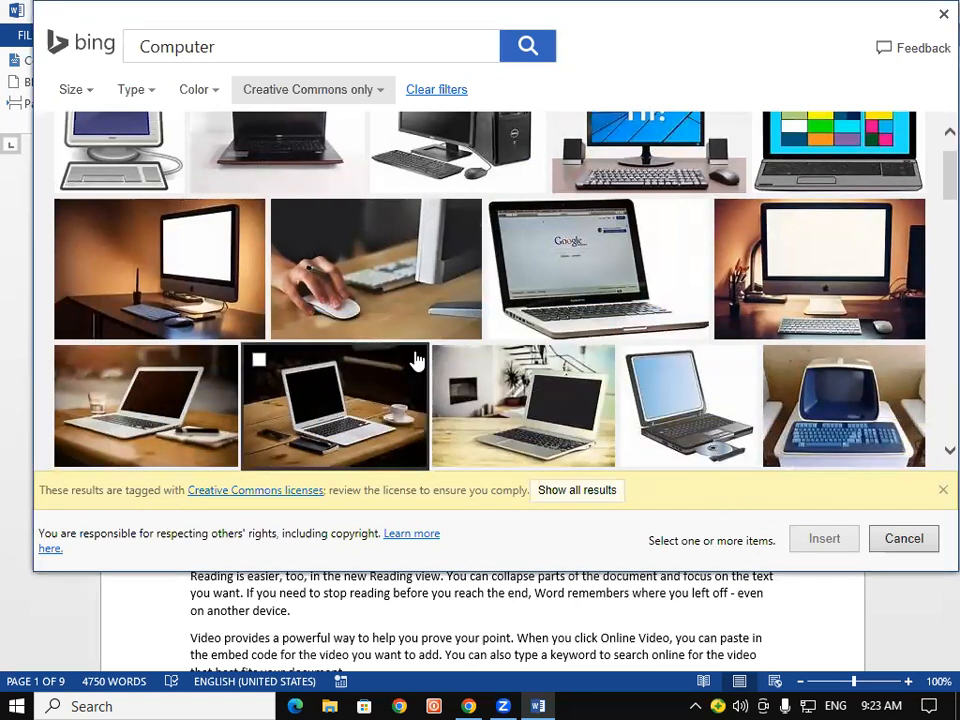
# Try to insert the picture of a laptop beside a coffee cup from the same Bing results
pyautogui.click(335, 405)
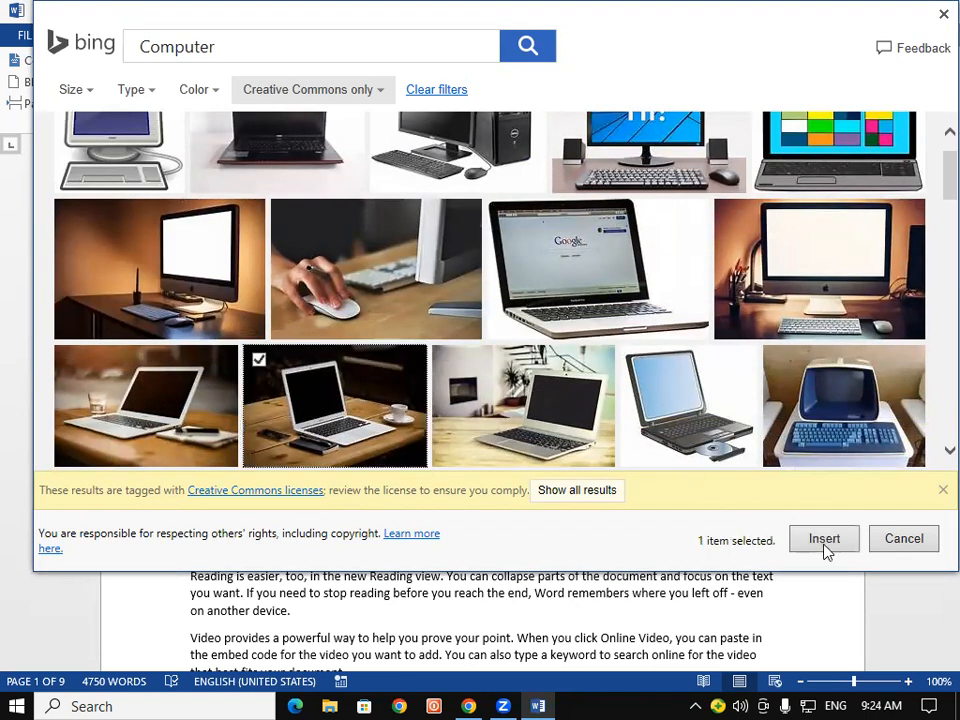
pyautogui.click(824, 545)
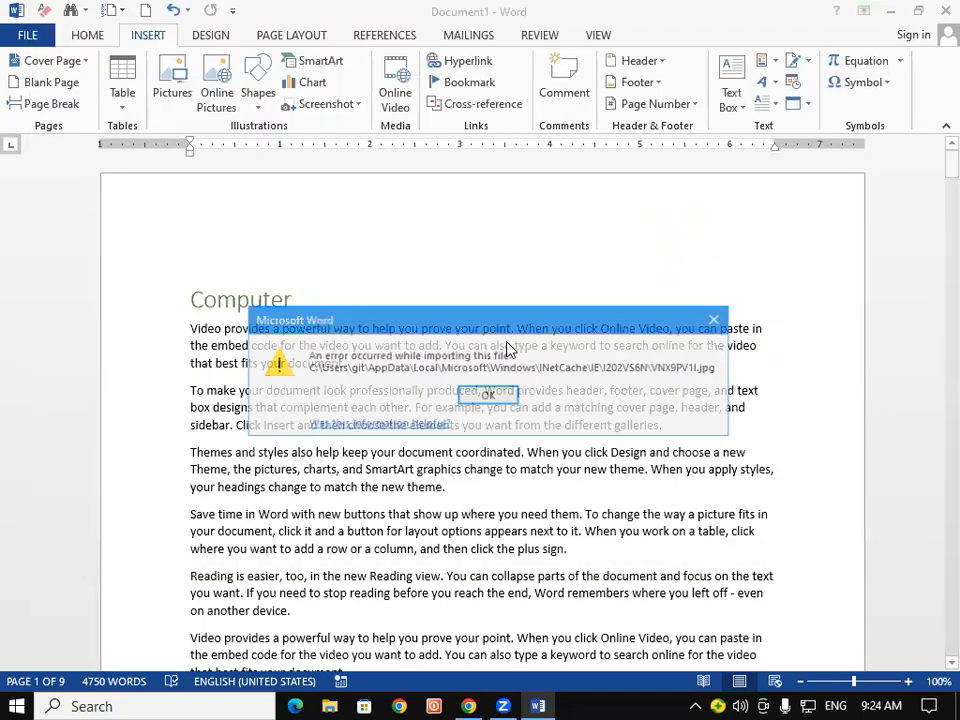
pyautogui.click(489, 396)
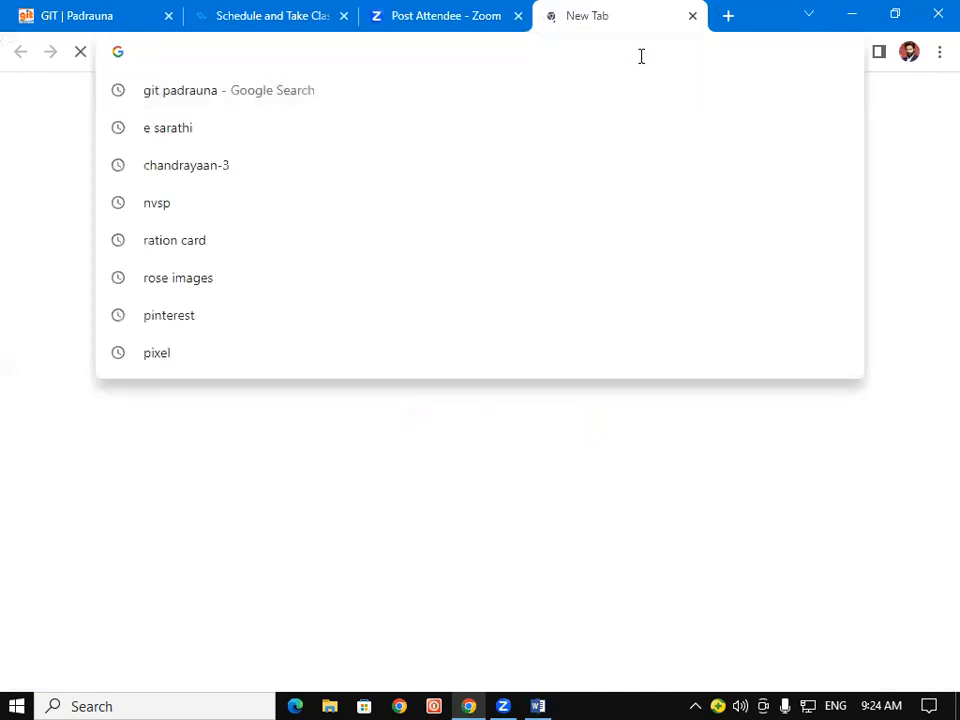
# Switch to a new Chrome tab, search Google for "computer img" and show the image results
pyautogui.write('c')
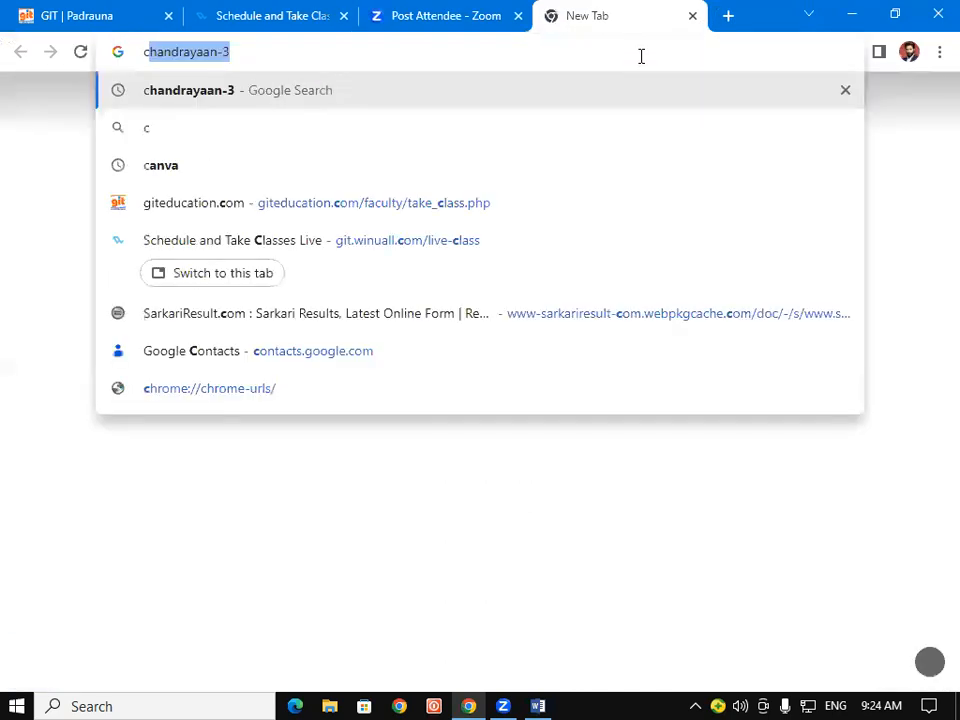
pyautogui.write('o')
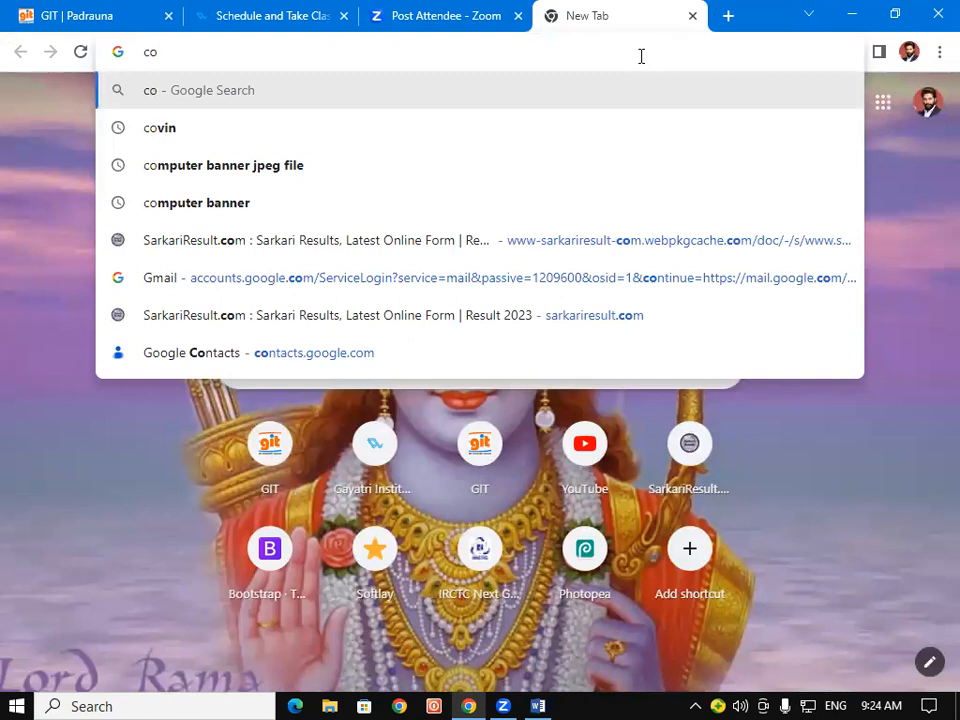
pyautogui.write('mp')
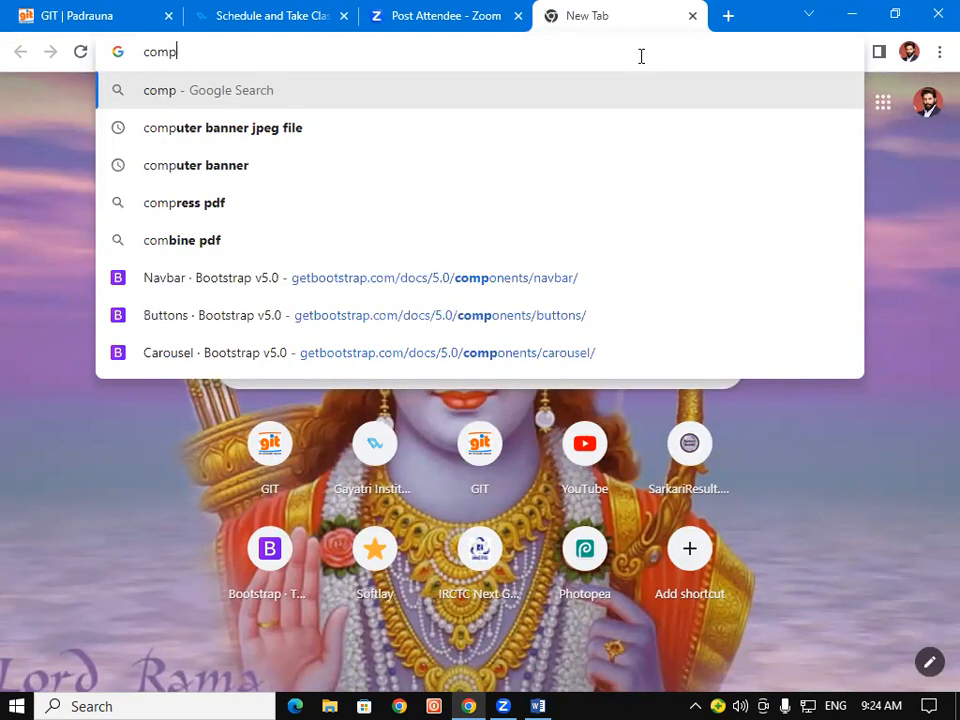
pyautogui.write('uter img')
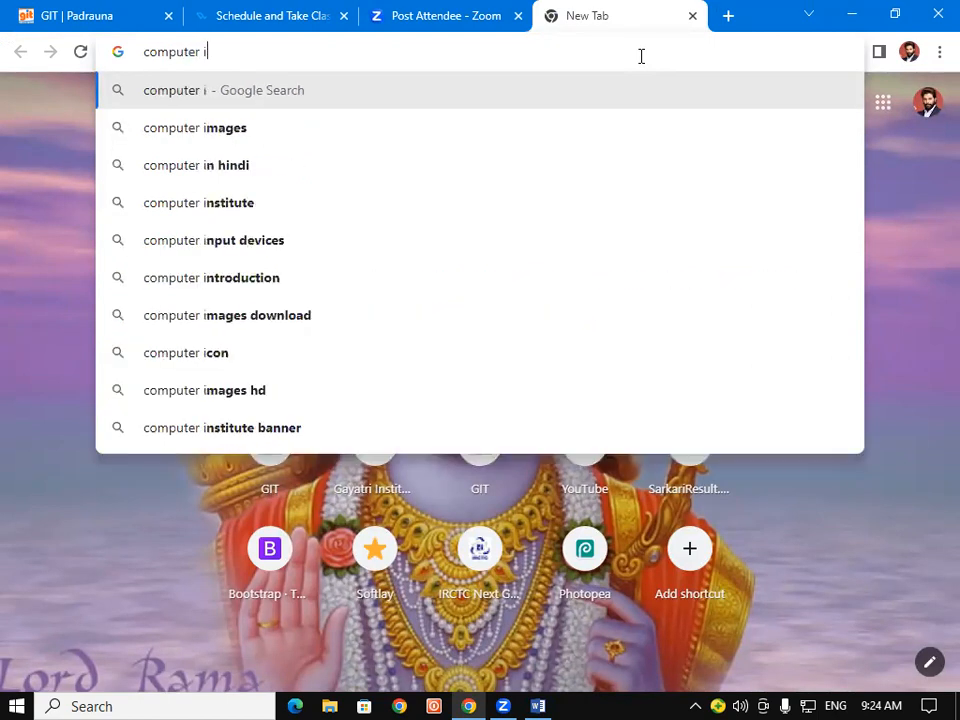
pyautogui.press('Return')
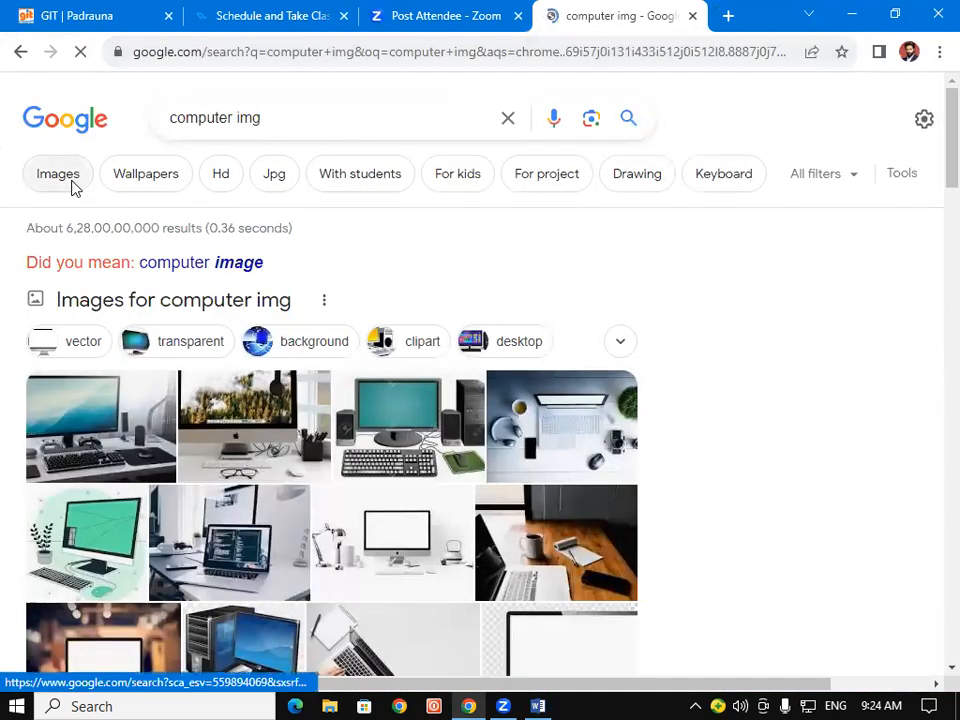
pyautogui.click(60, 176)
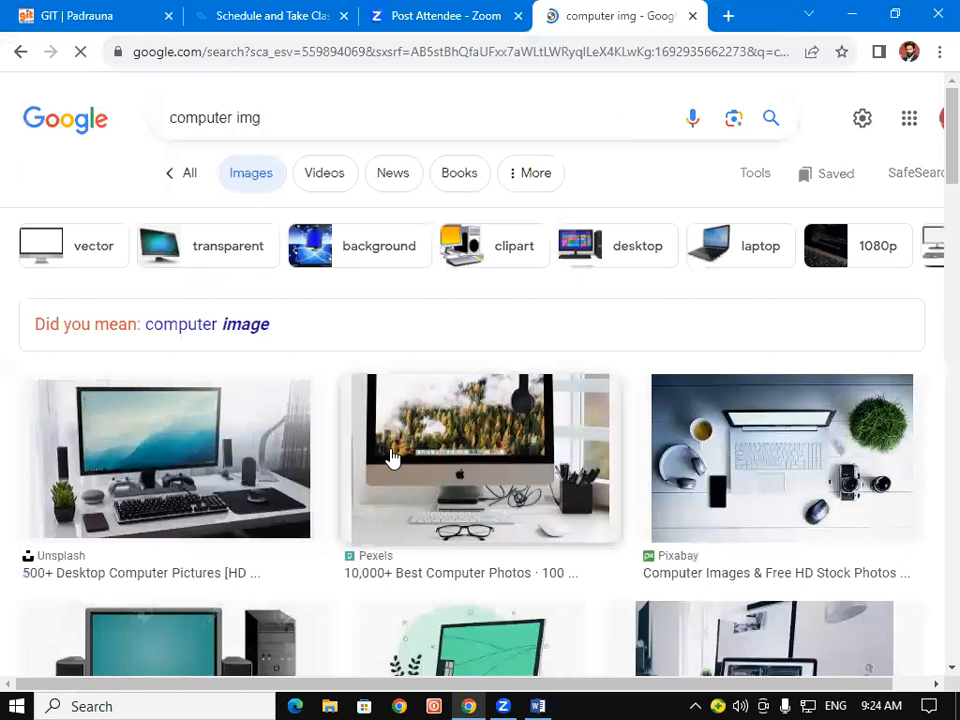
# Save the first Unsplash desktop computer image to the Desktop as a JPEG image named "download (1)"
pyautogui.scroll(-1, 137, 360)
pyautogui.rightClick(137, 360)
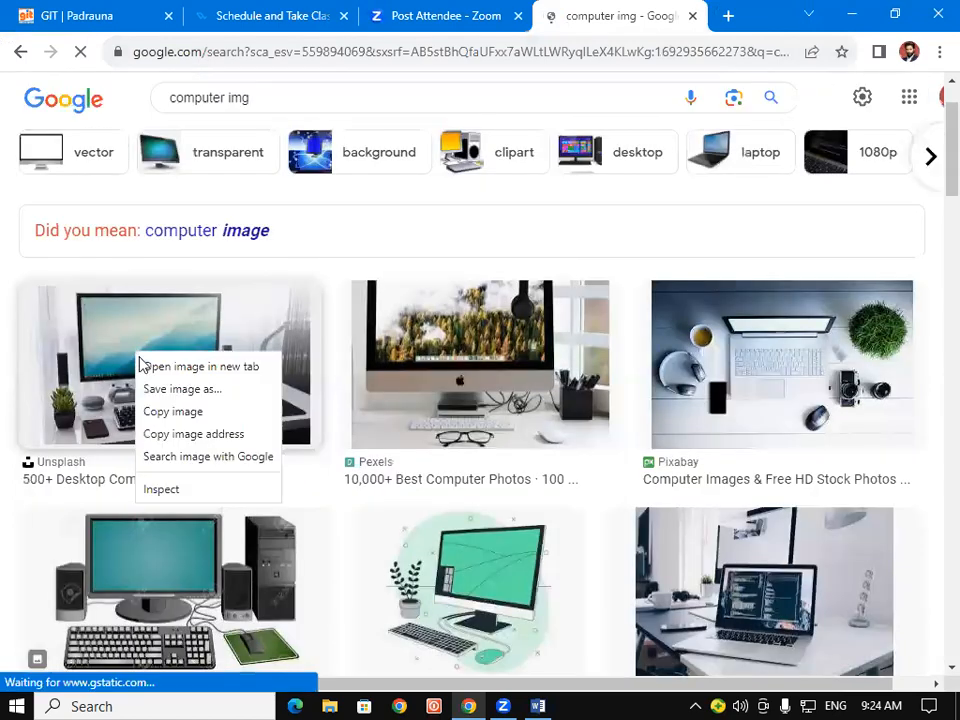
pyautogui.click(155, 397)
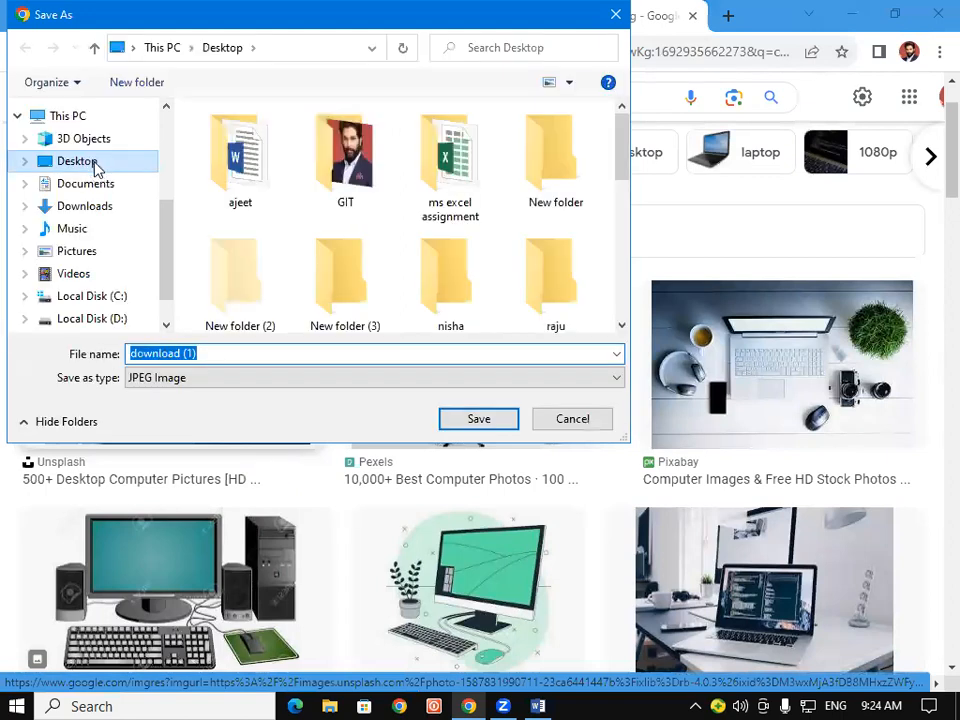
pyautogui.click(210, 347)
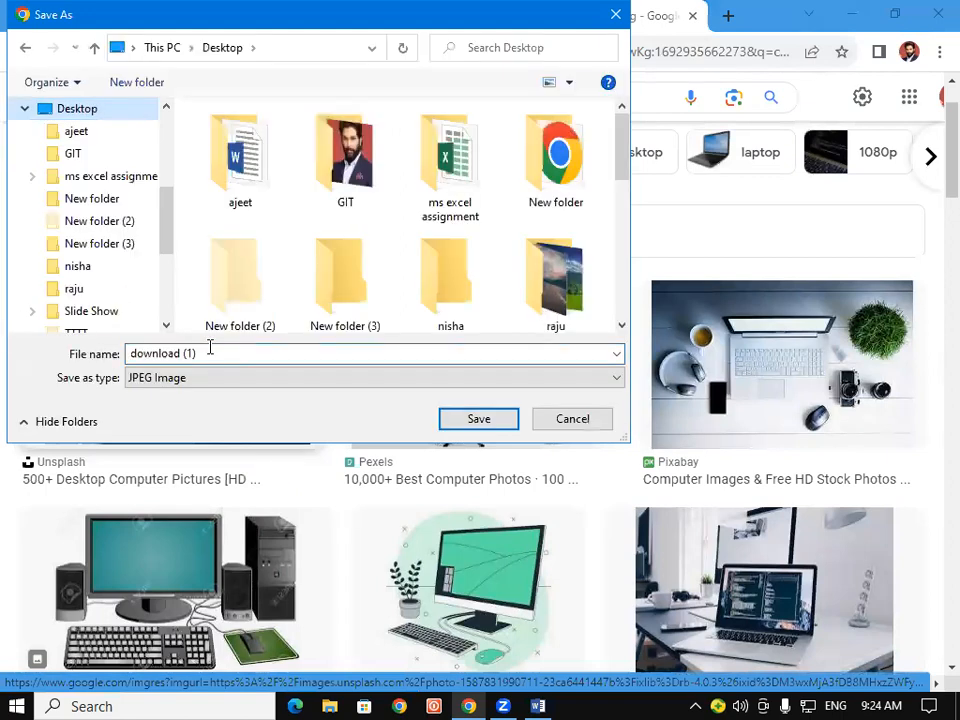
pyautogui.click(485, 422)
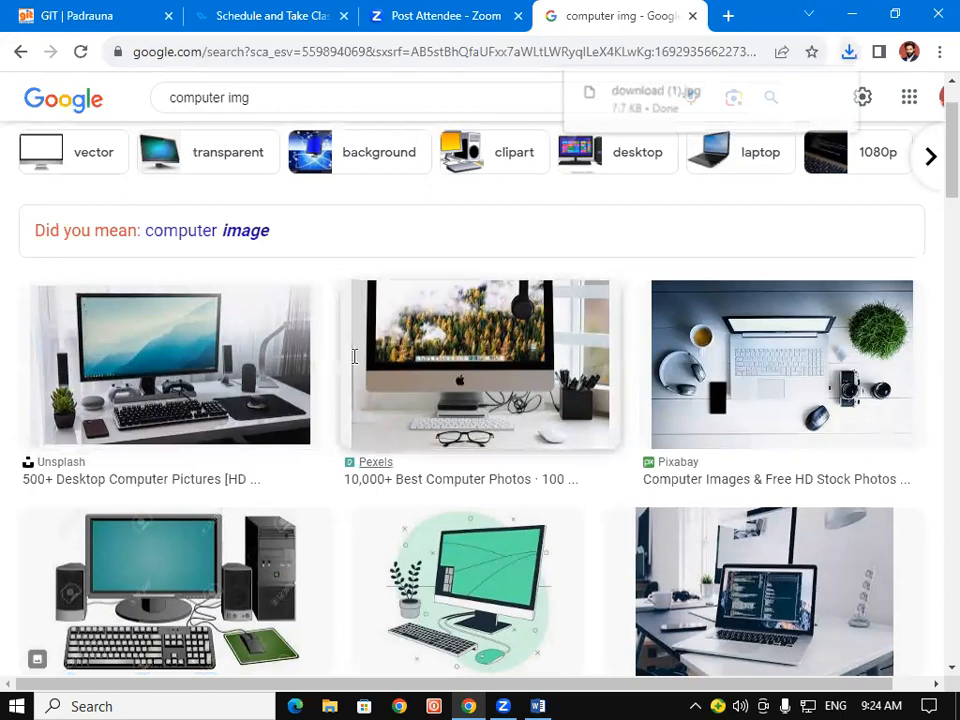
# Switch back to Word and insert the Desktop picture "download (1)" after the first paragraph under the Computer heading
pyautogui.hotkey('alt', 'Tab')
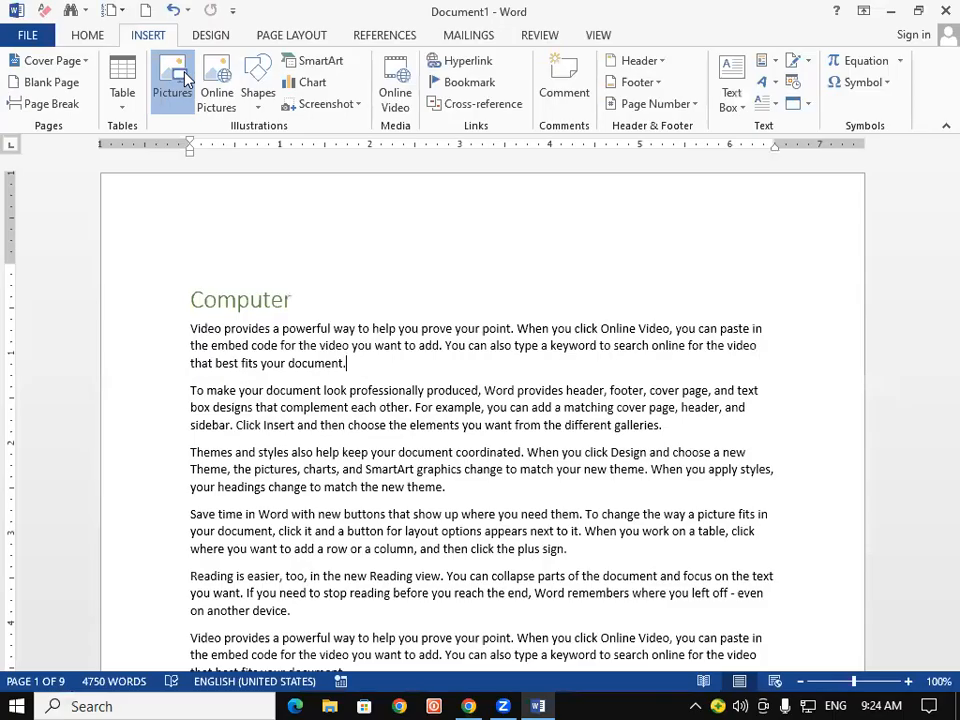
pyautogui.click(172, 95)
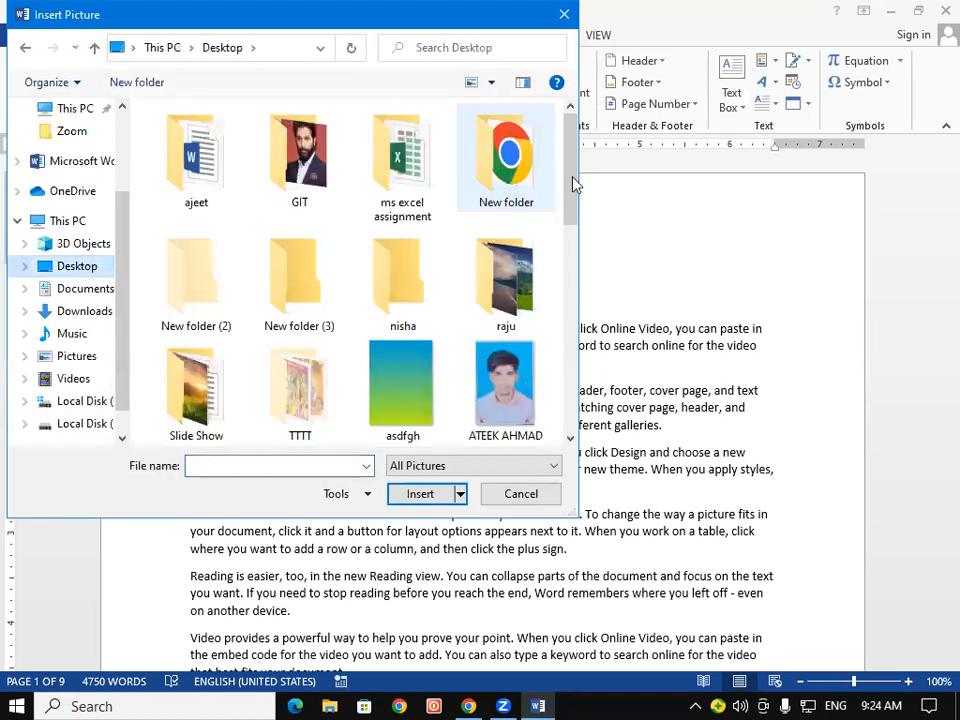
pyautogui.scroll(-2, 558, 270)
pyautogui.scroll(-5, 549, 315)
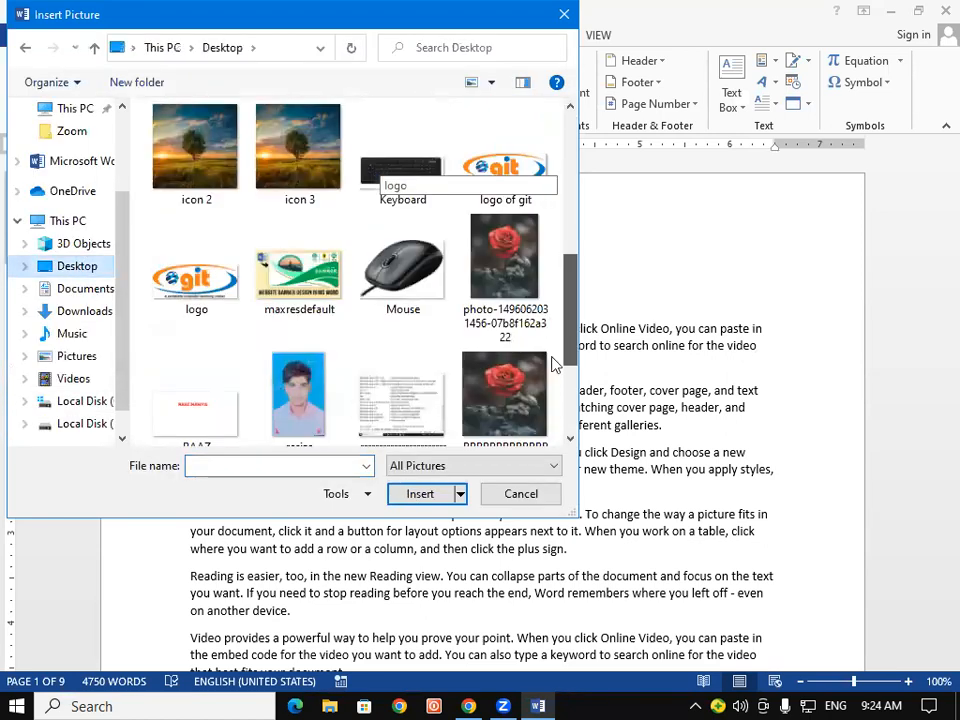
pyautogui.moveTo(558, 316); pyautogui.dragTo(564, 264)
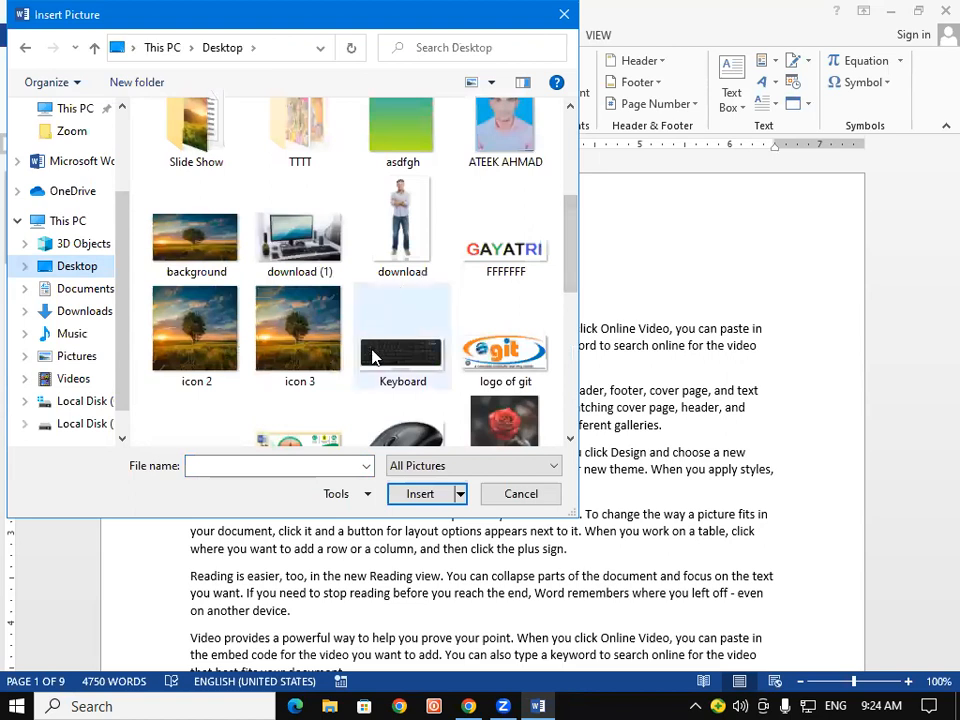
pyautogui.click(312, 245)
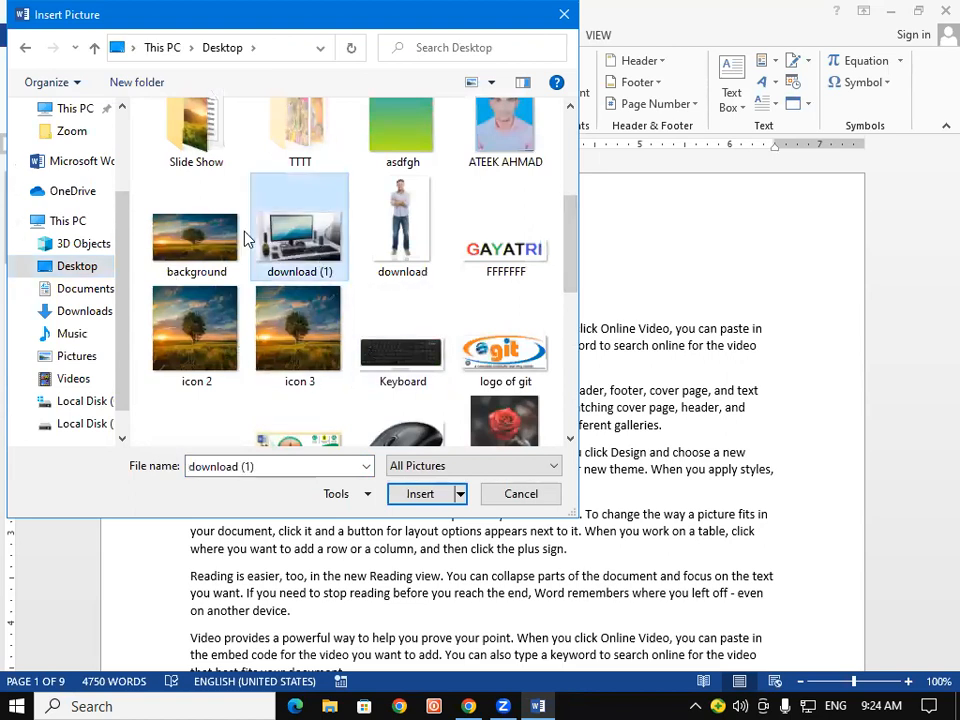
pyautogui.click(428, 494)
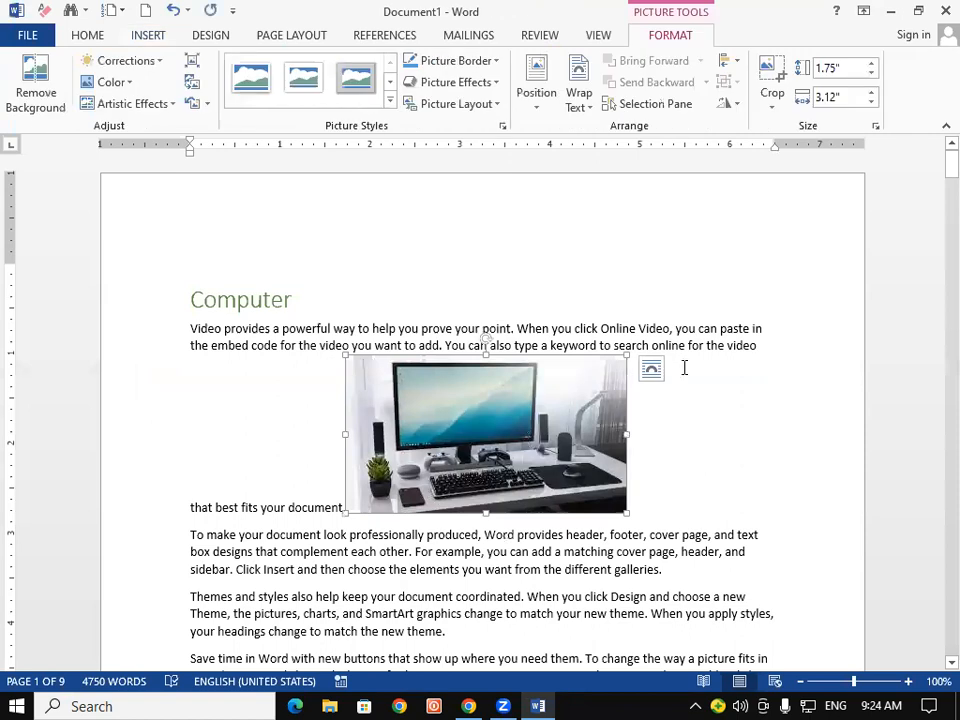
# Wrap the computer picture as Square, place it at the right margin beside the opening paragraphs, and stretch its height to about 2.48"
pyautogui.click(579, 100)
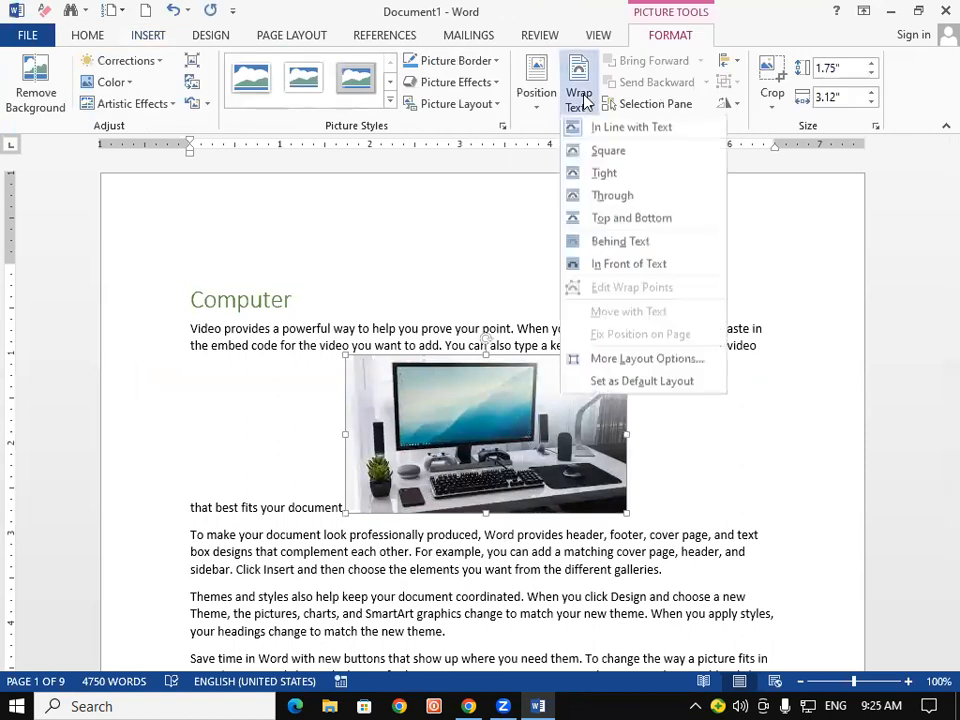
pyautogui.click(592, 151)
pyautogui.moveTo(531, 390); pyautogui.dragTo(659, 369)
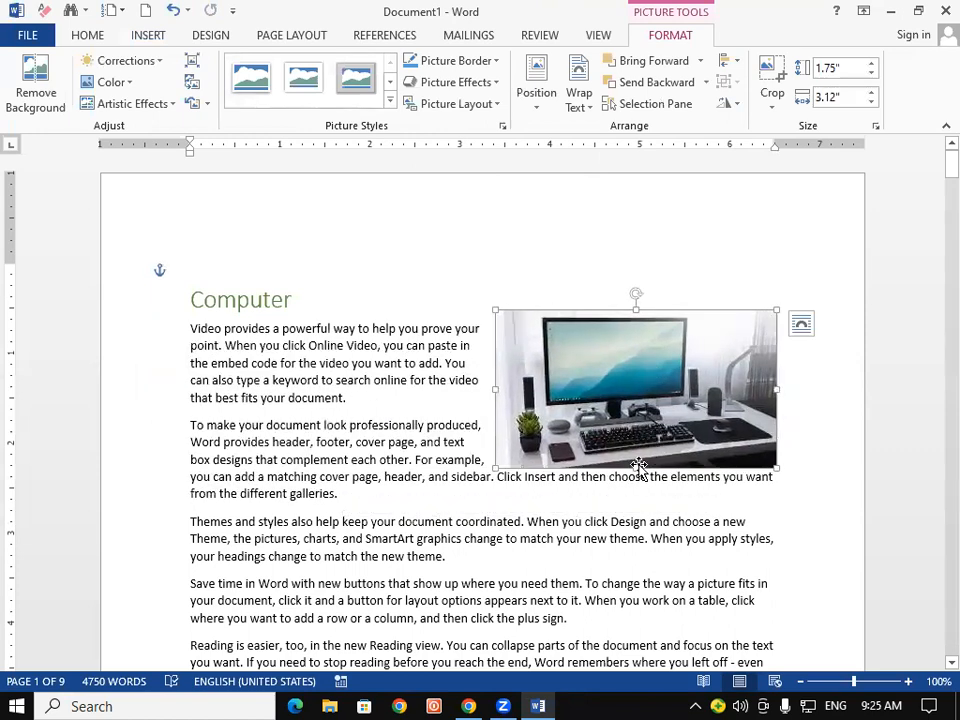
pyautogui.moveTo(636, 467); pyautogui.dragTo(634, 528)
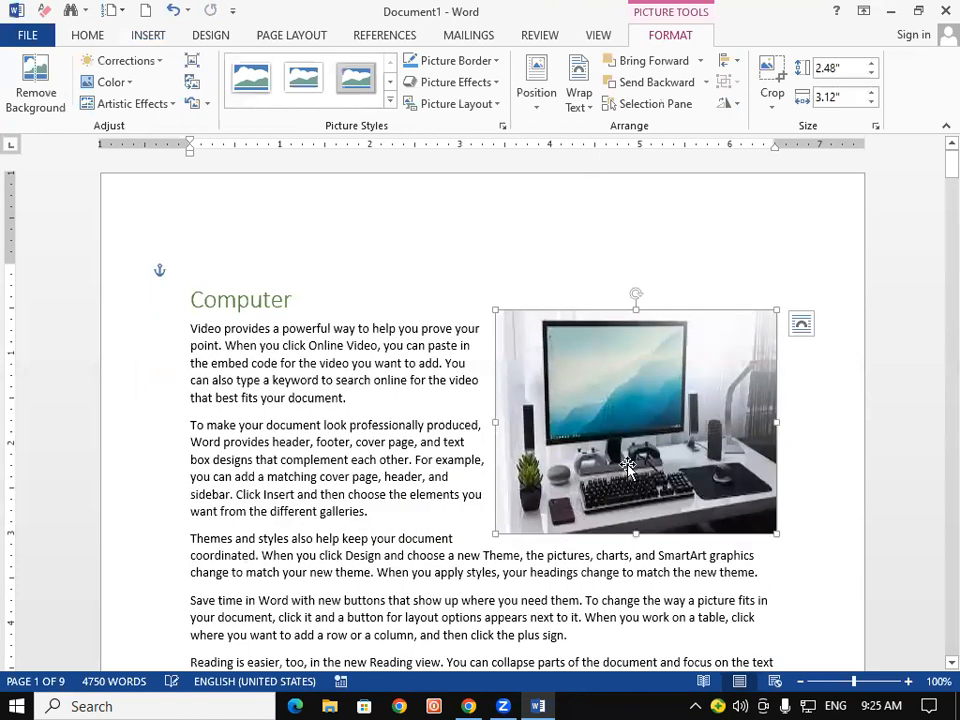
# Insert the "Keyboard" picture from the Desktop at the end of the first paragraph under the Keyboard heading
pyautogui.scroll(-15, 628, 452)
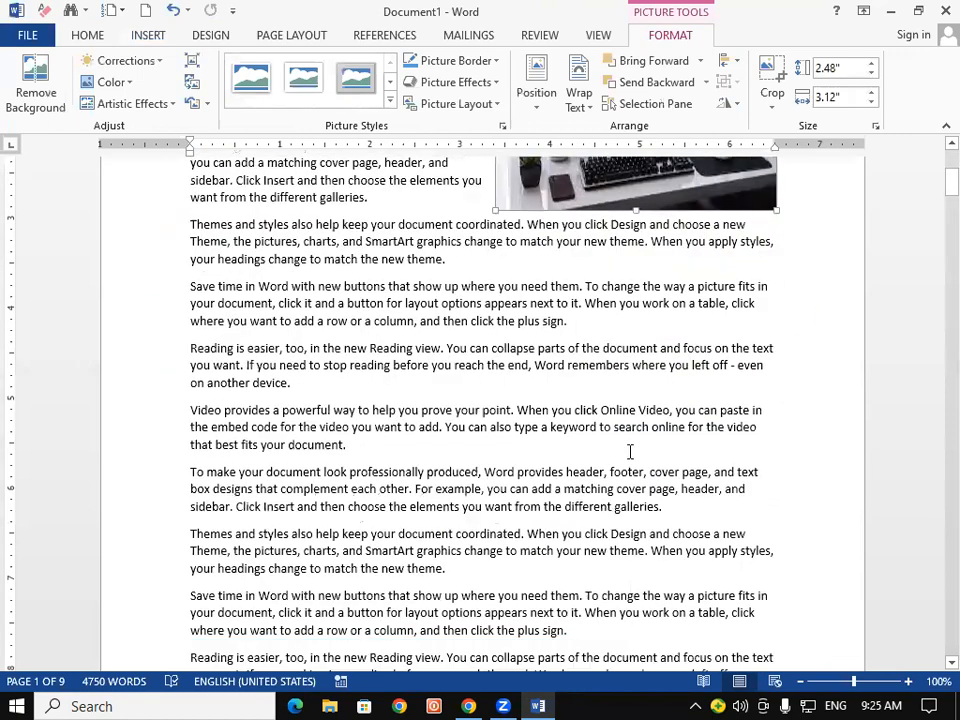
pyautogui.scroll(-6, 630, 452)
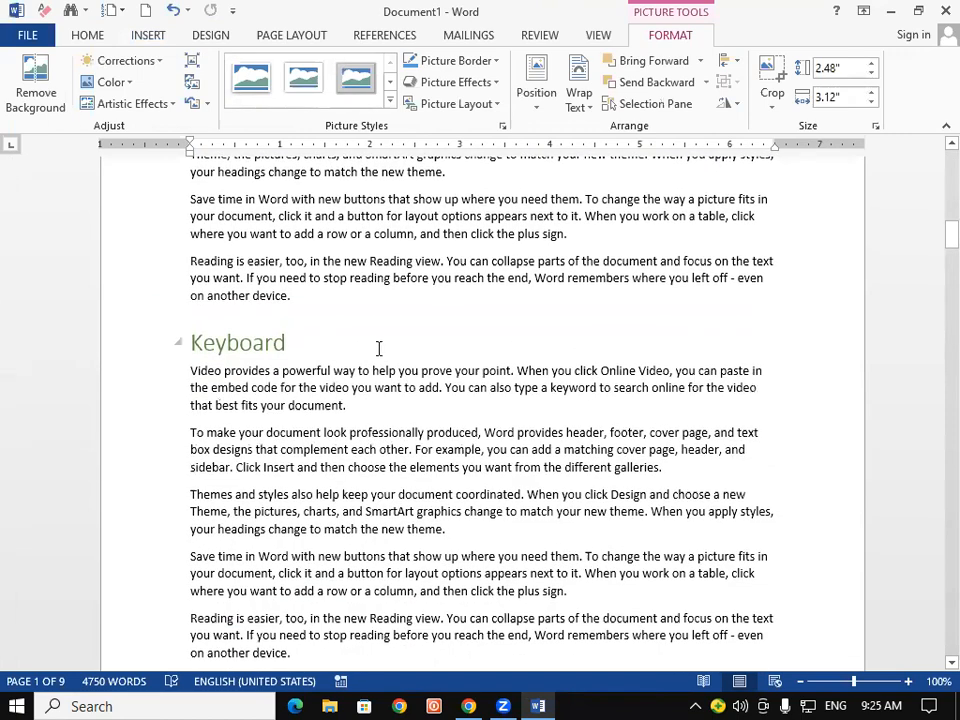
pyautogui.click(377, 350)
pyautogui.click(385, 414)
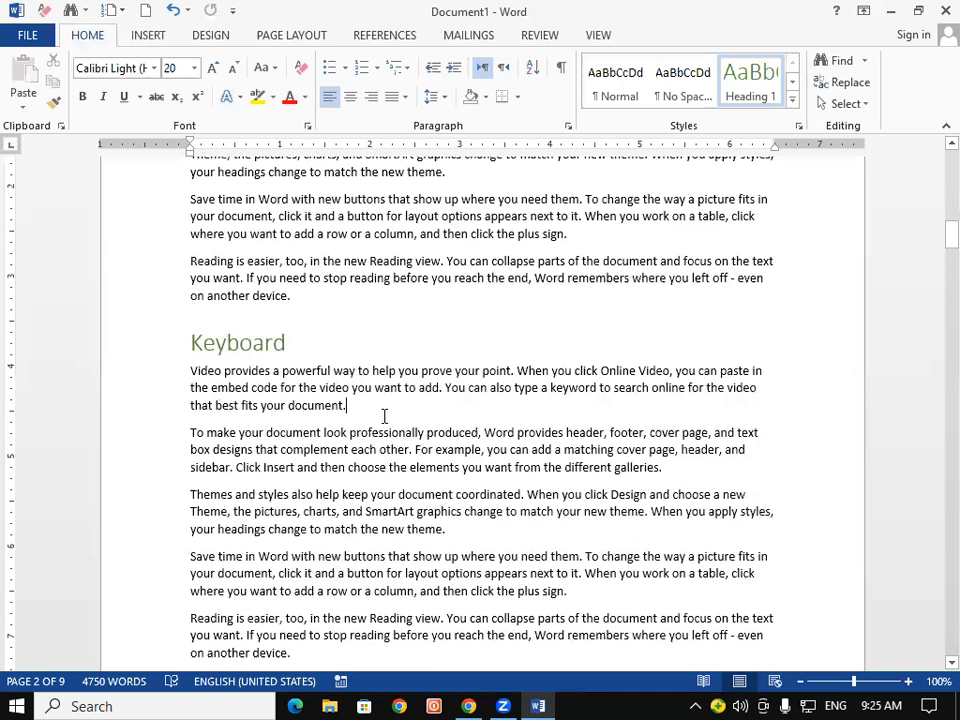
pyautogui.click(148, 36)
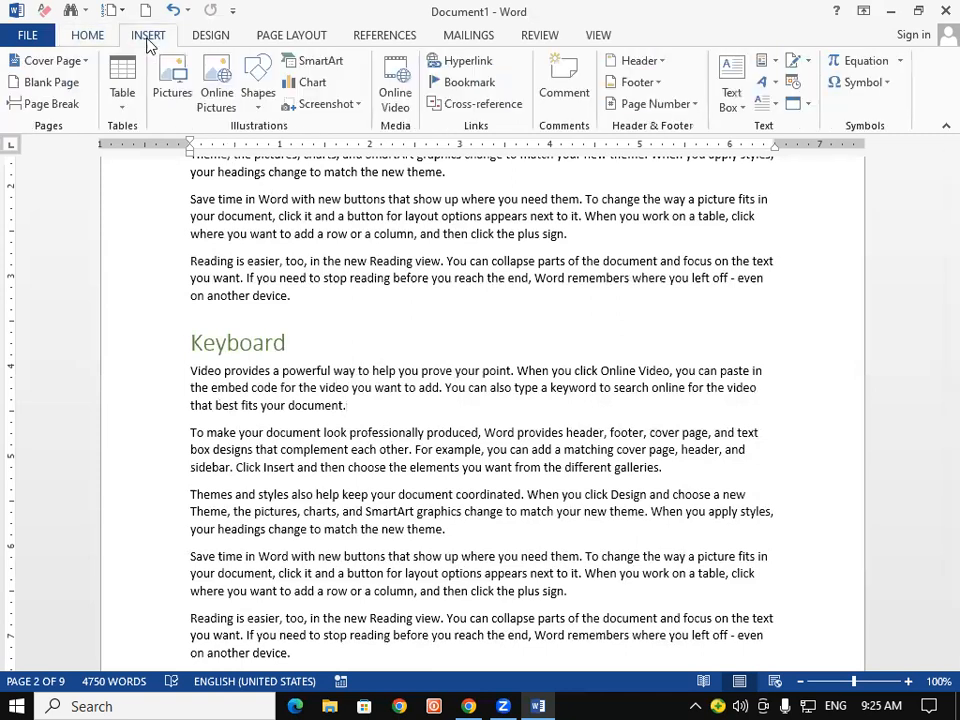
pyautogui.click(183, 94)
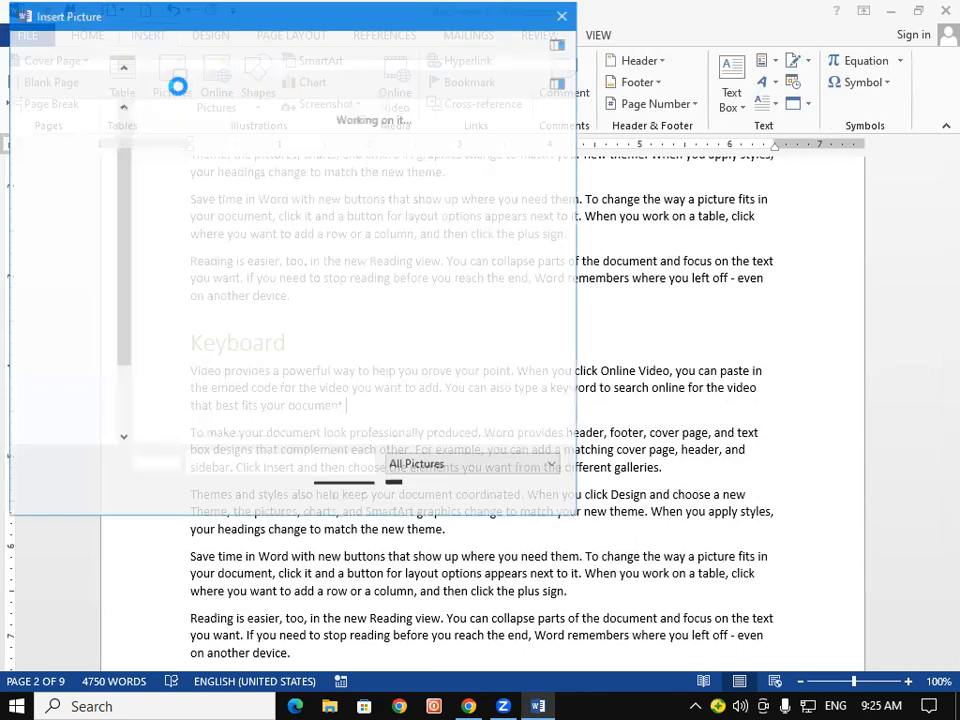
pyautogui.scroll(-3, 386, 285)
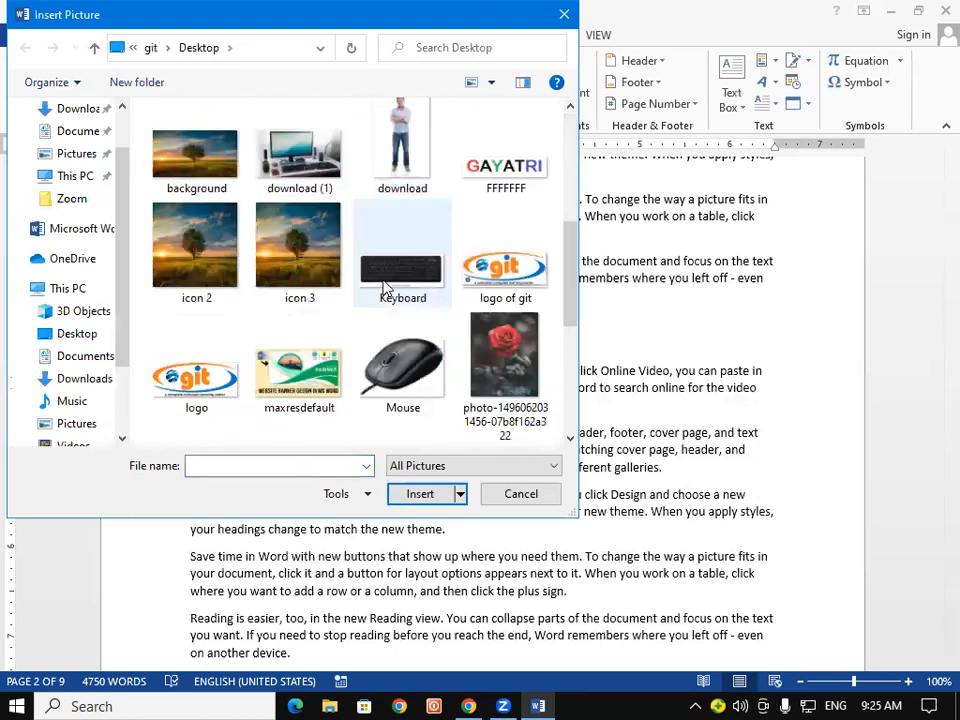
pyautogui.doubleClick(386, 284)
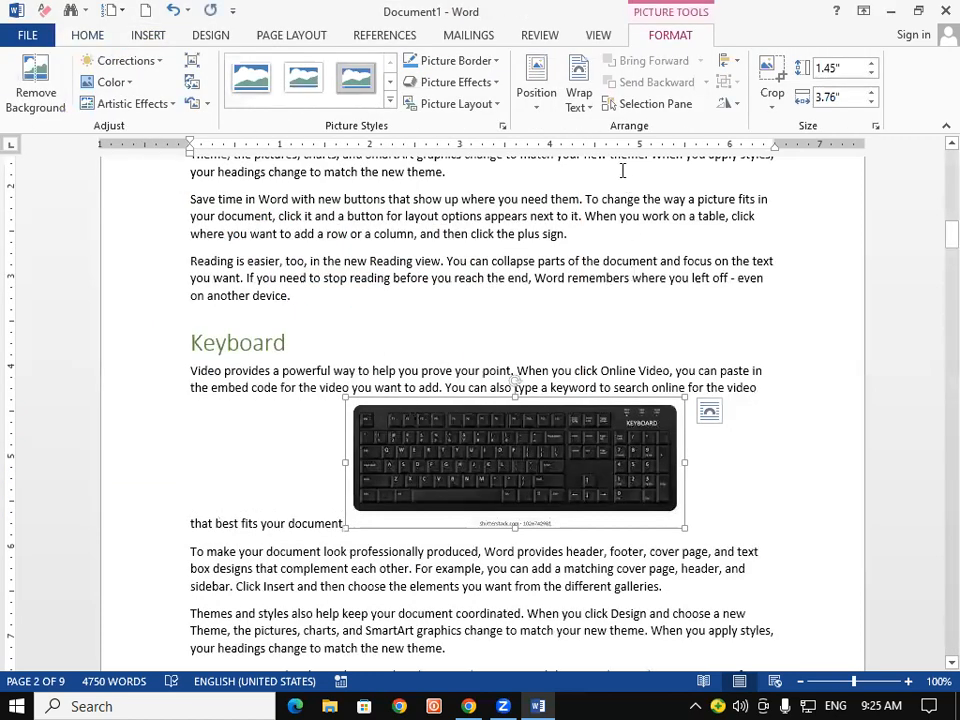
# Apply Square wrapping to the keyboard picture, place it at the right margin beside the opening paragraphs, and stretch it taller
pyautogui.click(584, 104)
pyautogui.click(605, 151)
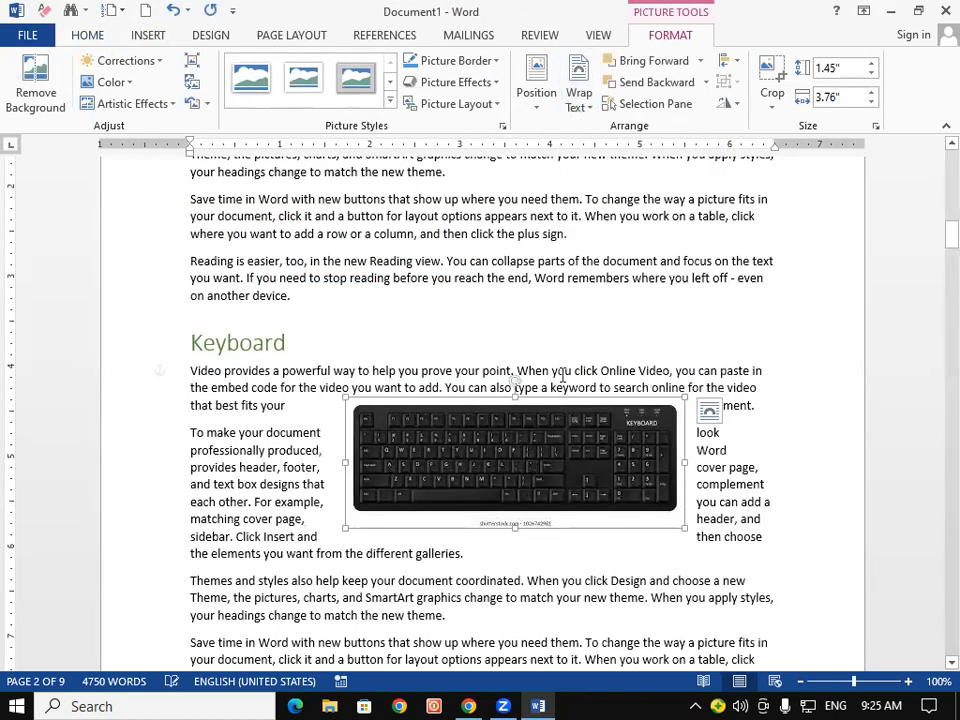
pyautogui.moveTo(551, 452); pyautogui.dragTo(643, 400)
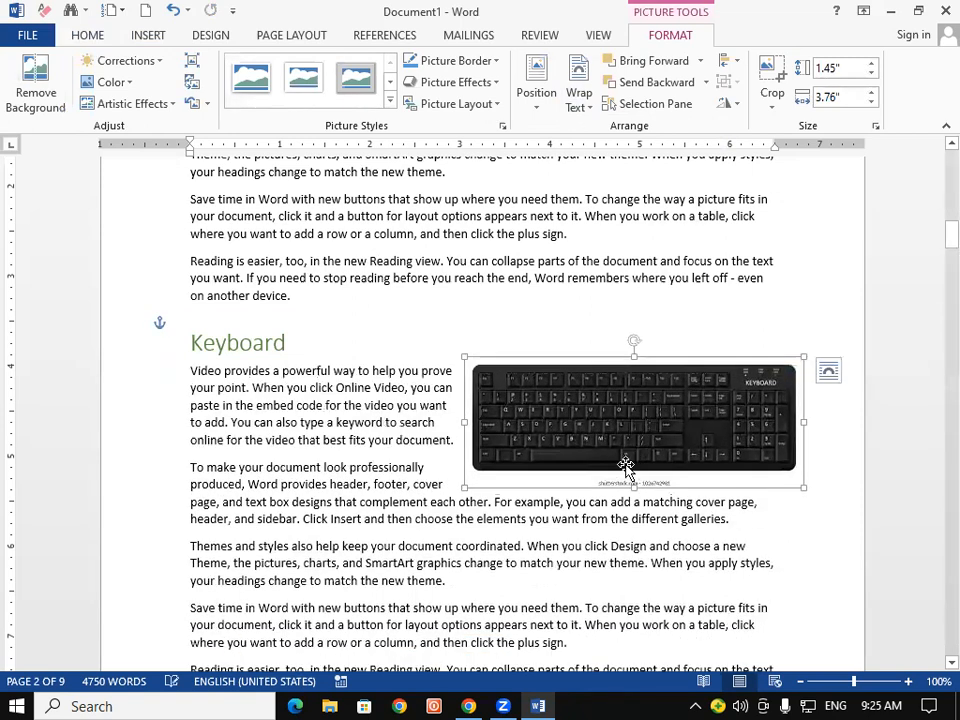
pyautogui.moveTo(631, 505); pyautogui.dragTo(636, 540)
pyautogui.click(579, 568)
# Insert the "Mouse" picture from the Desktop at the end of the first paragraph under the Mouse heading
pyautogui.scroll(-12, 564, 512)
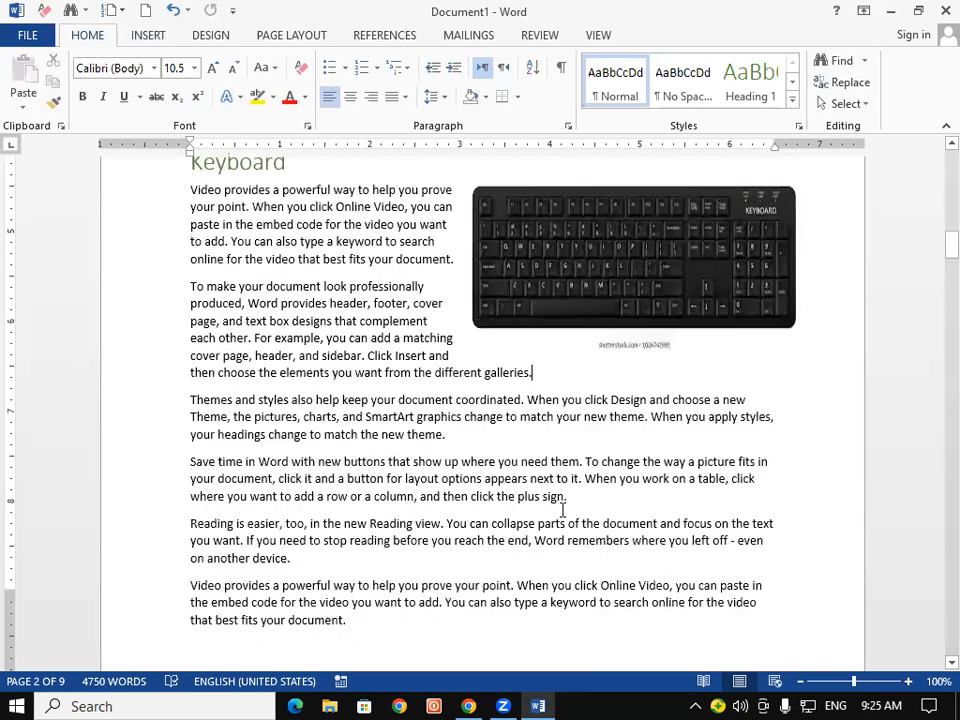
pyautogui.scroll(-12, 562, 510)
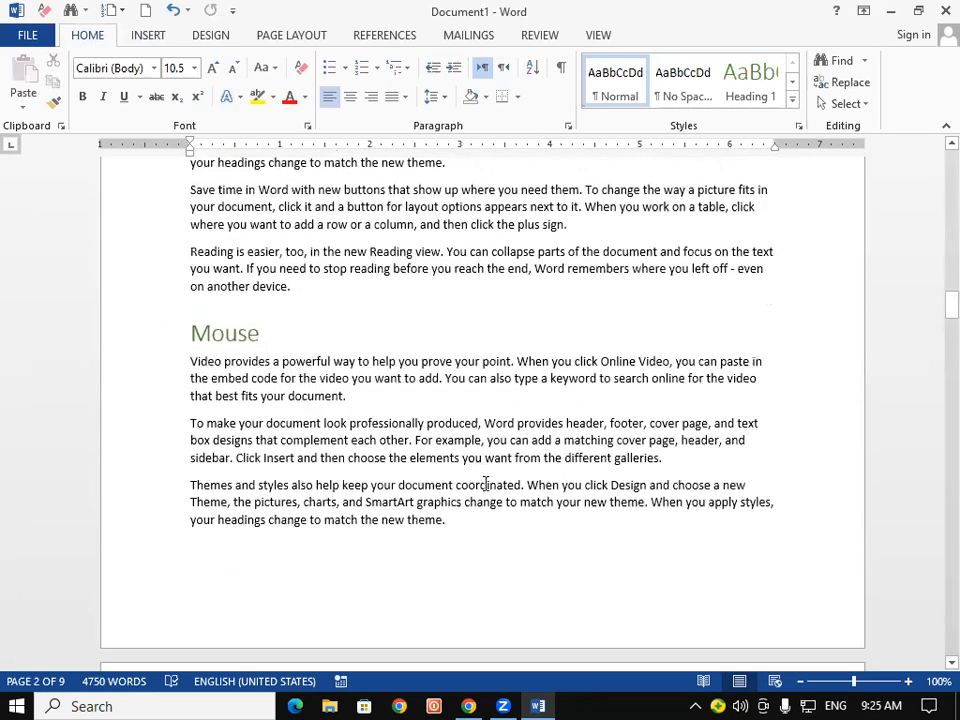
pyautogui.click(380, 352)
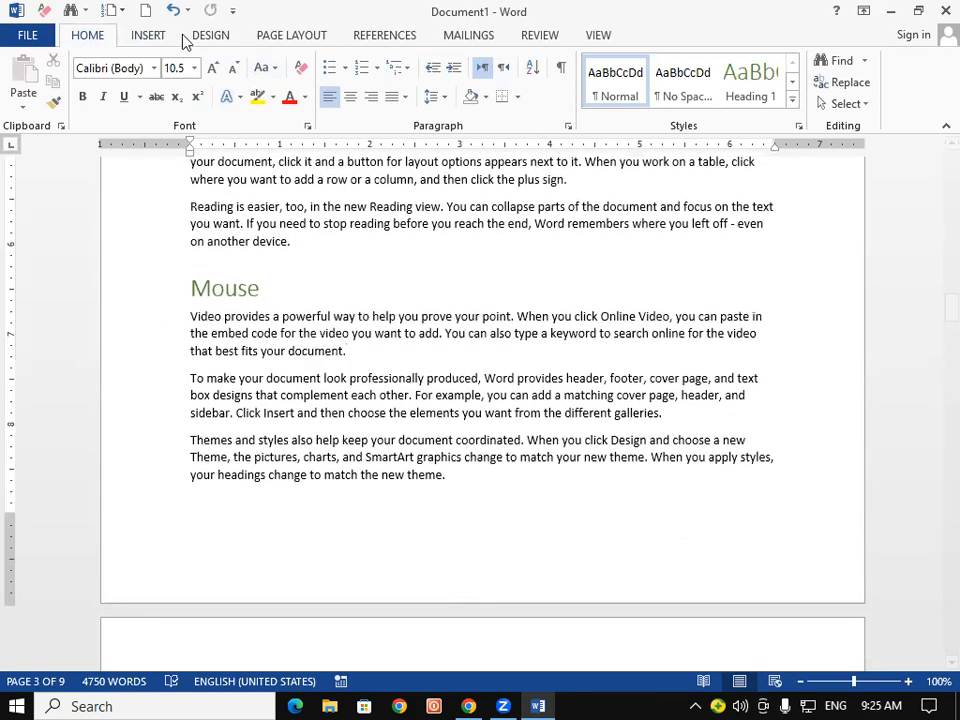
pyautogui.click(150, 36)
pyautogui.click(172, 82)
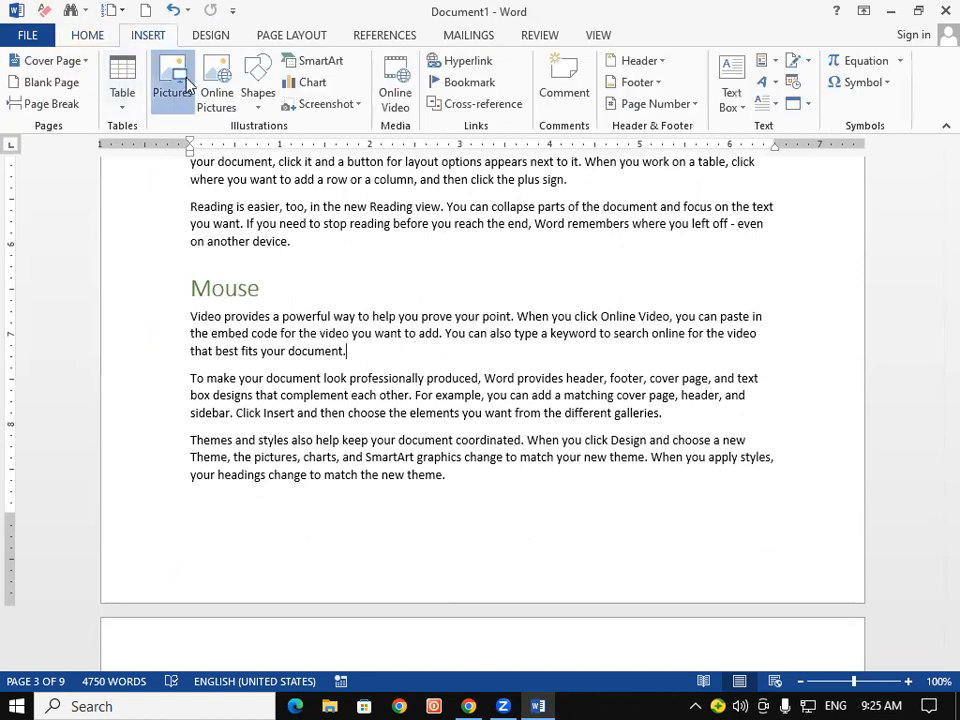
pyautogui.click(407, 345)
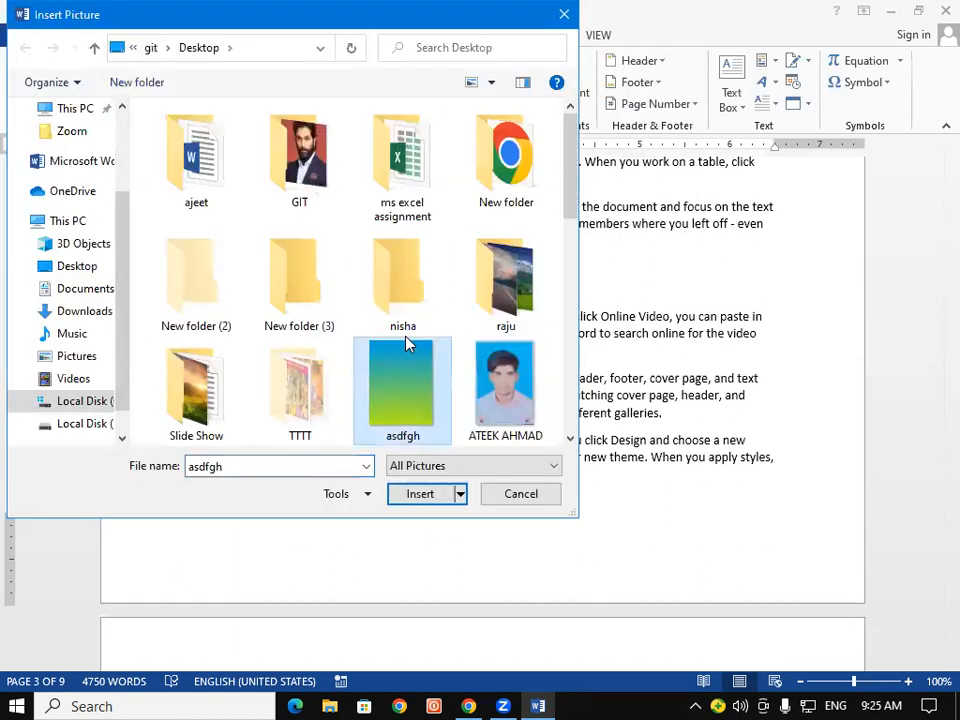
pyautogui.scroll(-5, 405, 340)
pyautogui.scroll(1, 403, 338)
pyautogui.click(403, 336)
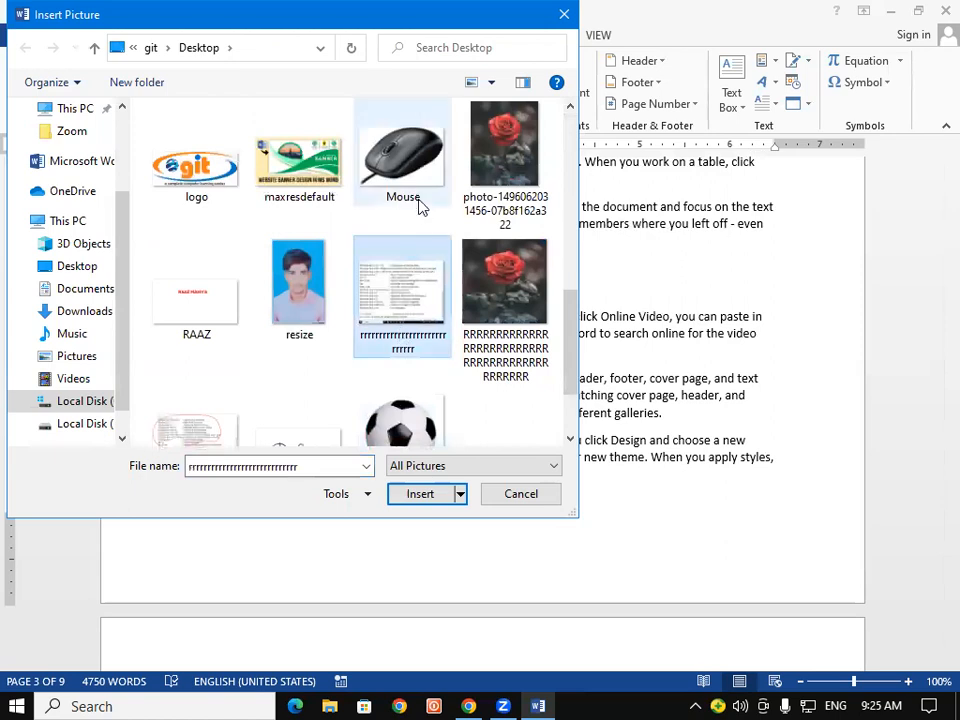
pyautogui.click(420, 206)
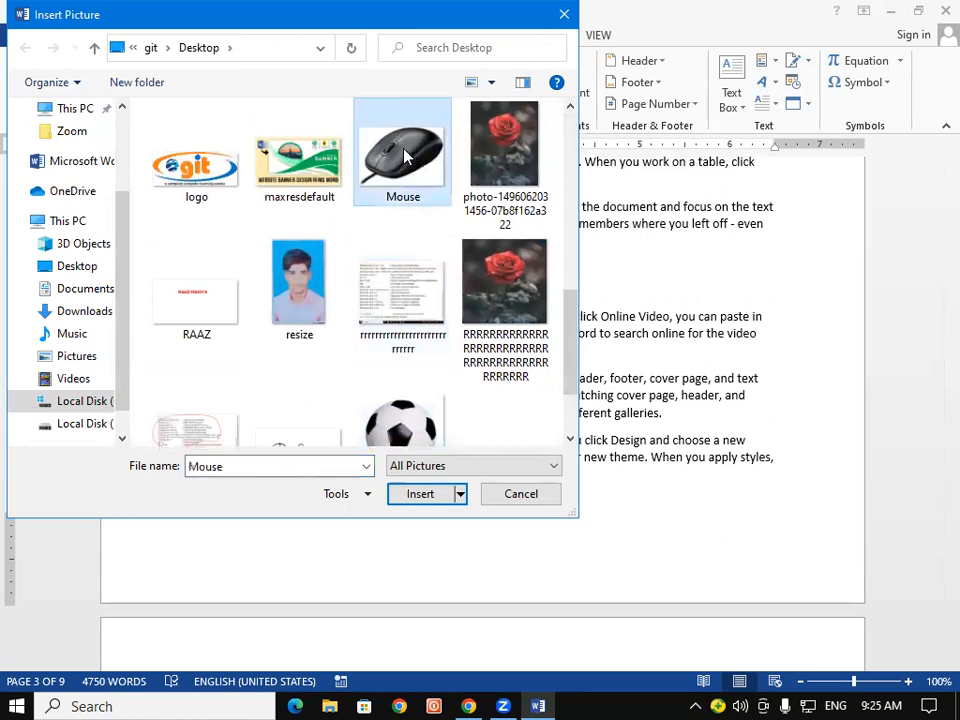
pyautogui.click(414, 496)
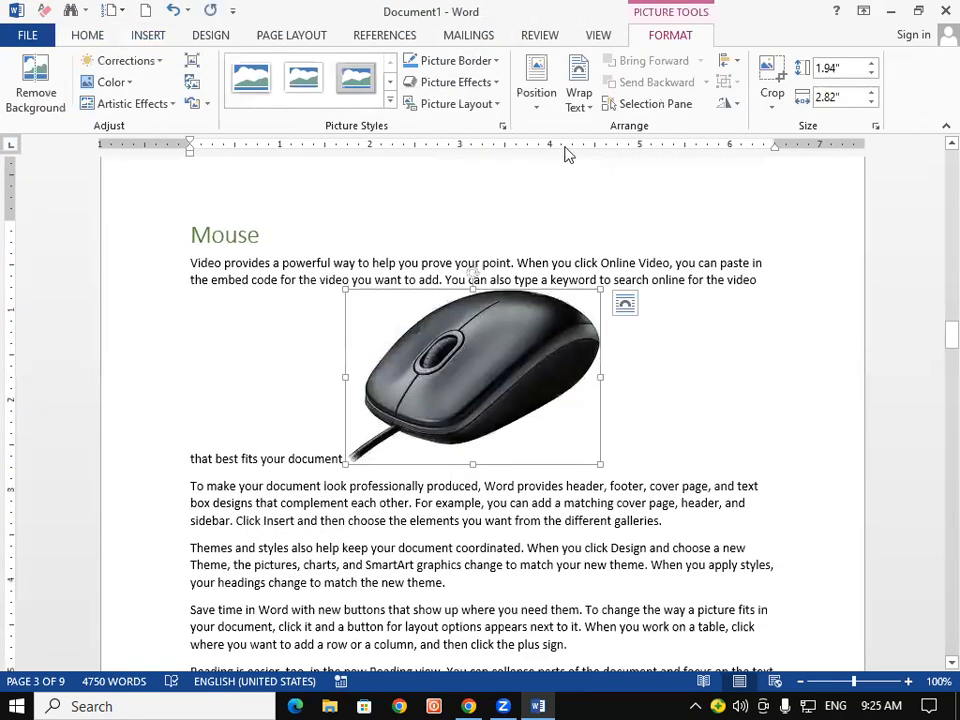
# Apply Square wrapping to the mouse picture and place it at the right margin beside the paragraphs under the Mouse heading
pyautogui.click(578, 100)
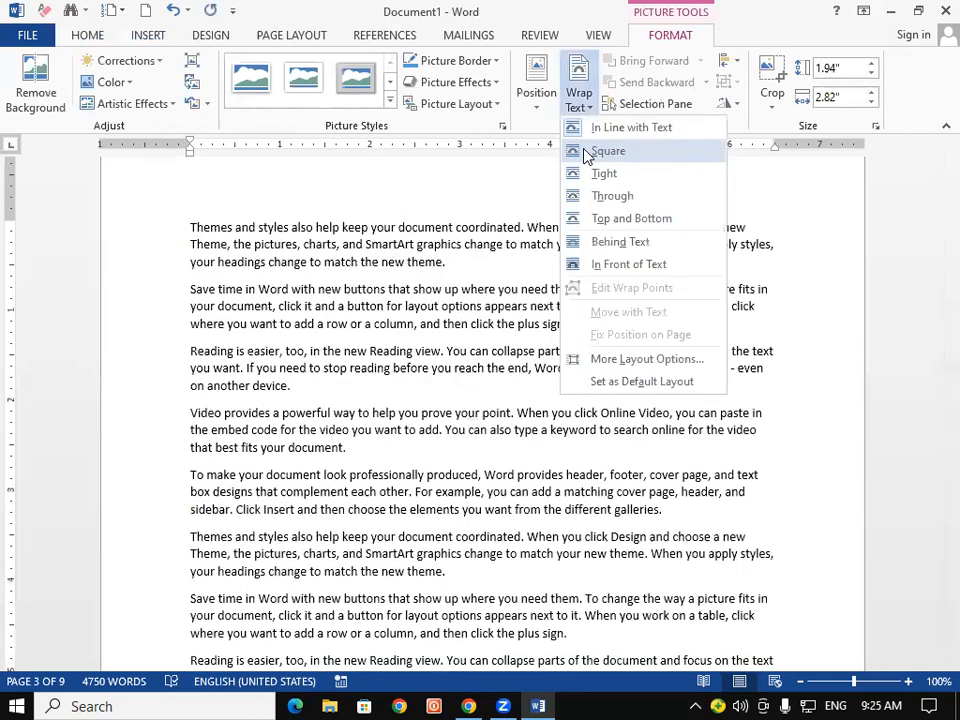
pyautogui.click(587, 152)
pyautogui.scroll(-10, 488, 364)
pyautogui.scroll(2, 490, 372)
pyautogui.scroll(9, 488, 366)
pyautogui.scroll(-1, 488, 366)
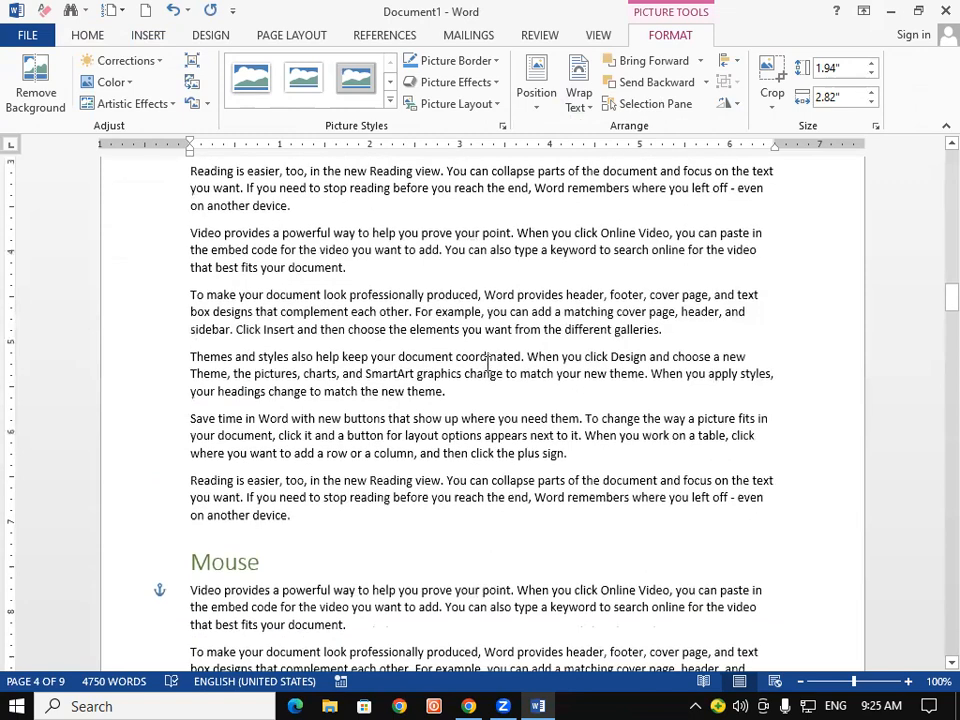
pyautogui.scroll(4, 488, 366)
pyautogui.moveTo(483, 232); pyautogui.dragTo(577, 491)
pyautogui.scroll(-4, 590, 430)
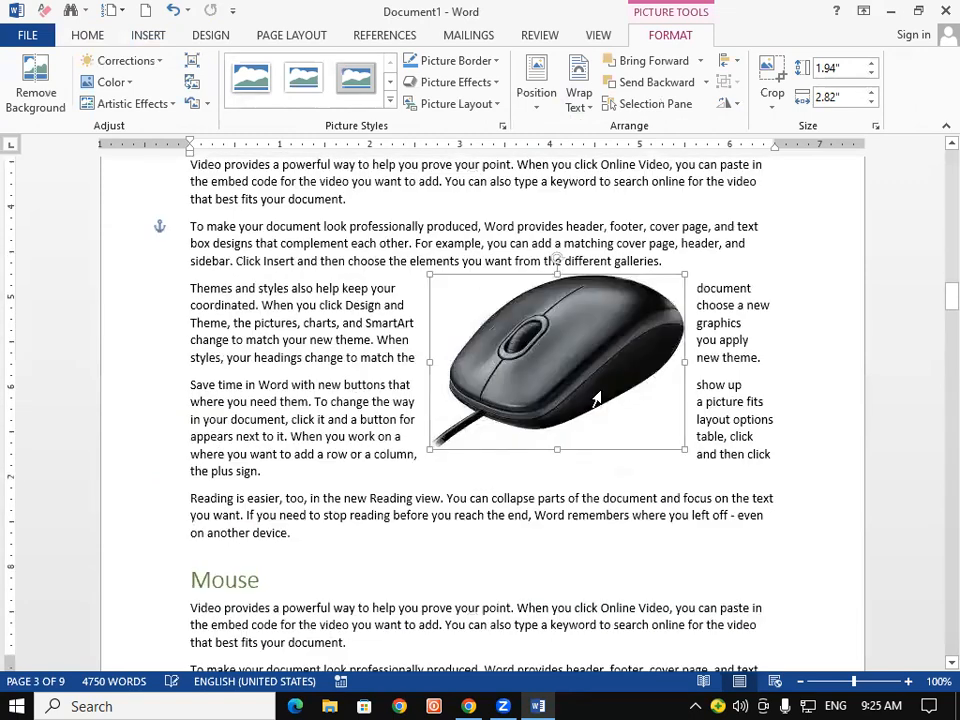
pyautogui.moveTo(584, 331); pyautogui.dragTo(675, 568)
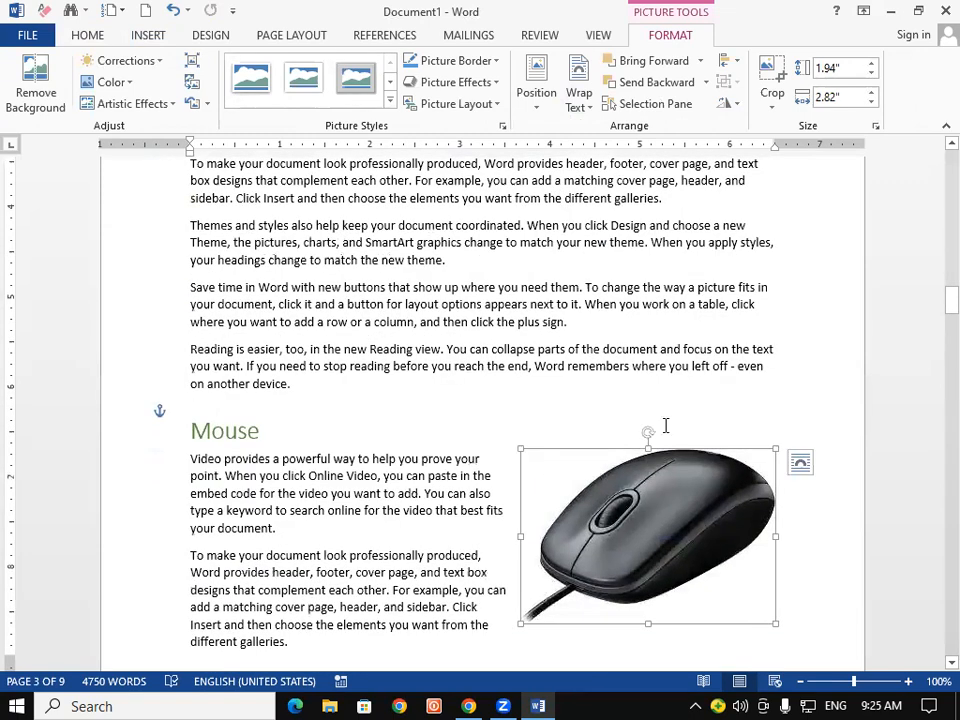
pyautogui.scroll(-2, 686, 322)
pyautogui.click(675, 294)
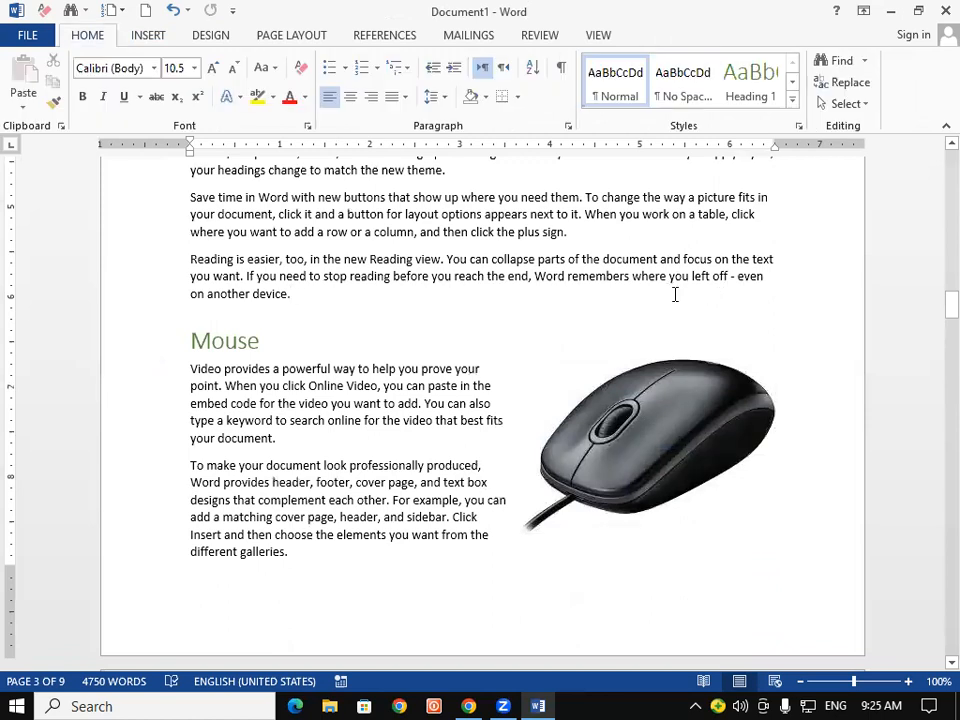
# Nudge the mouse picture slightly upward so its upper edge sits level with the Mouse heading
pyautogui.scroll(-3, 585, 278)
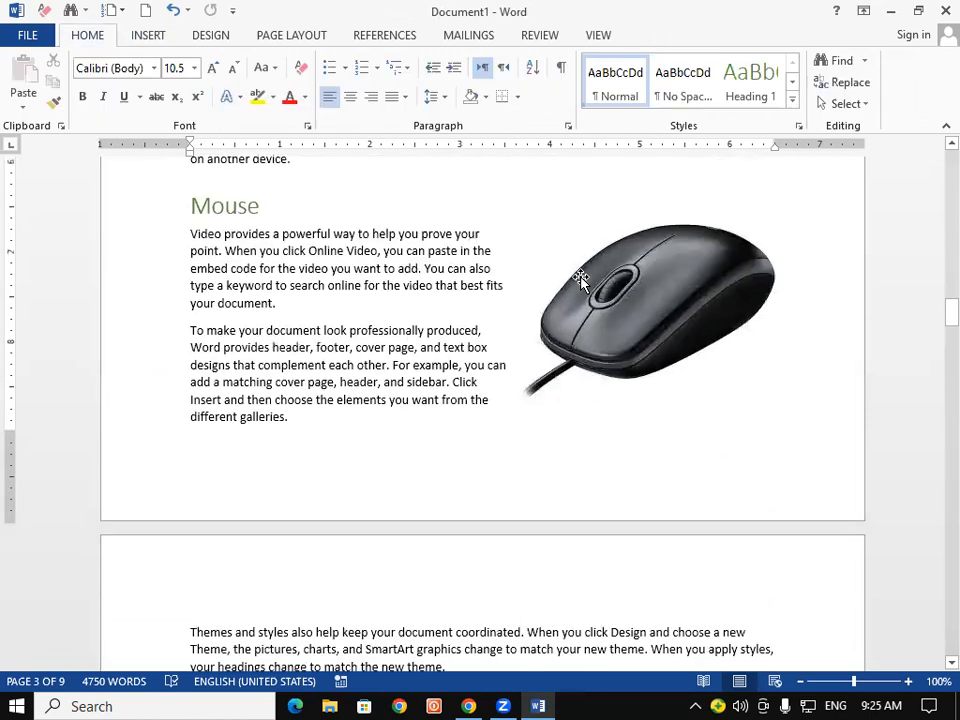
pyautogui.click(631, 297)
pyautogui.moveTo(631, 297); pyautogui.dragTo(636, 272)
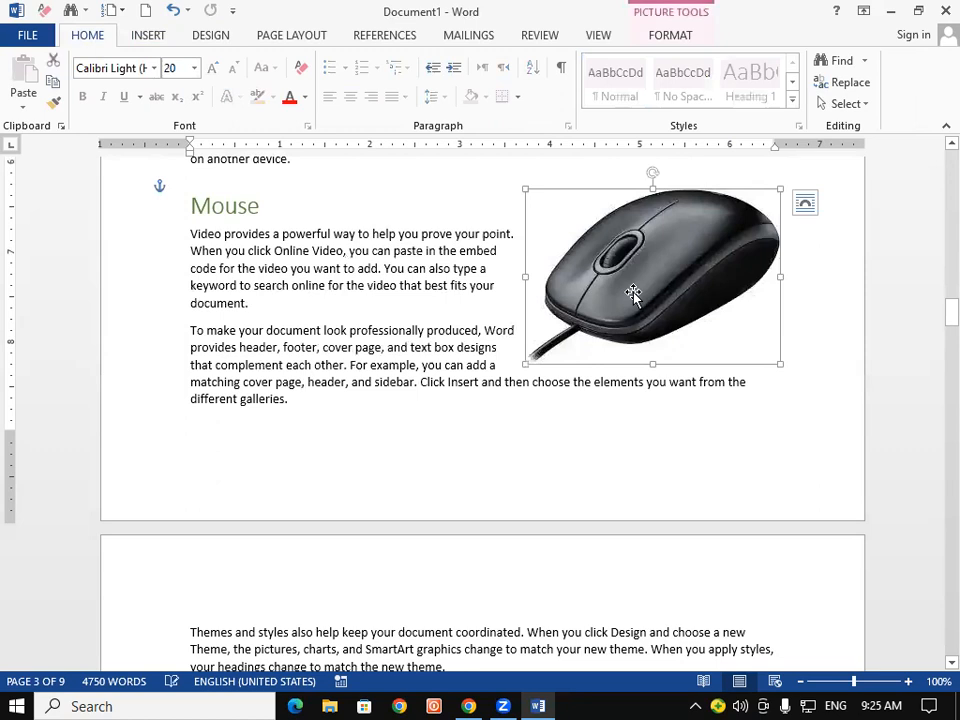
pyautogui.scroll(5, 630, 298)
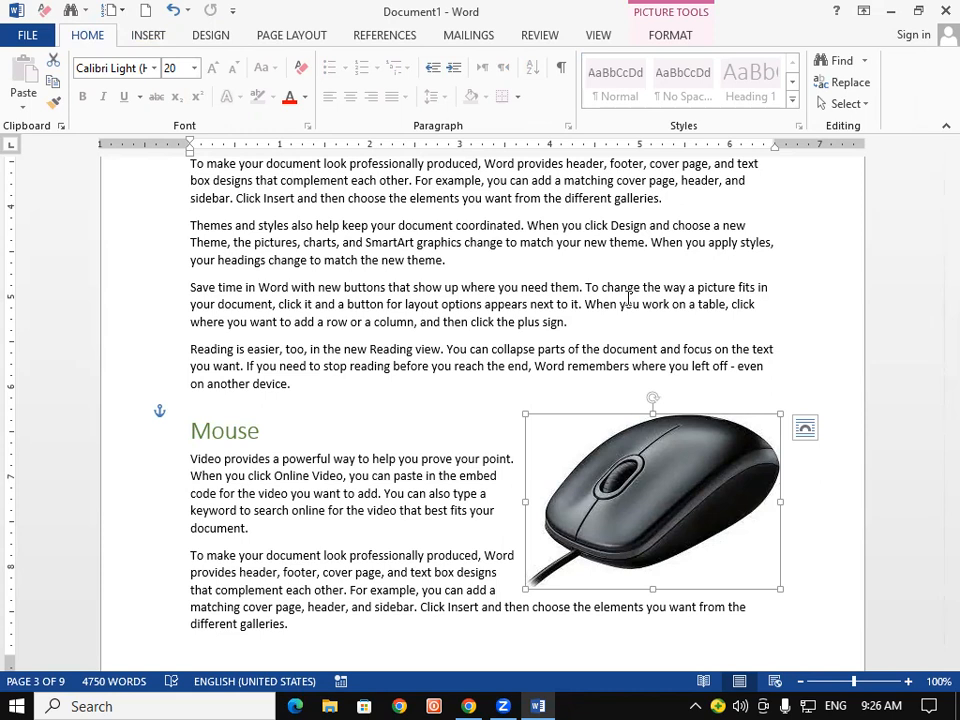
pyautogui.scroll(10, 936, 300)
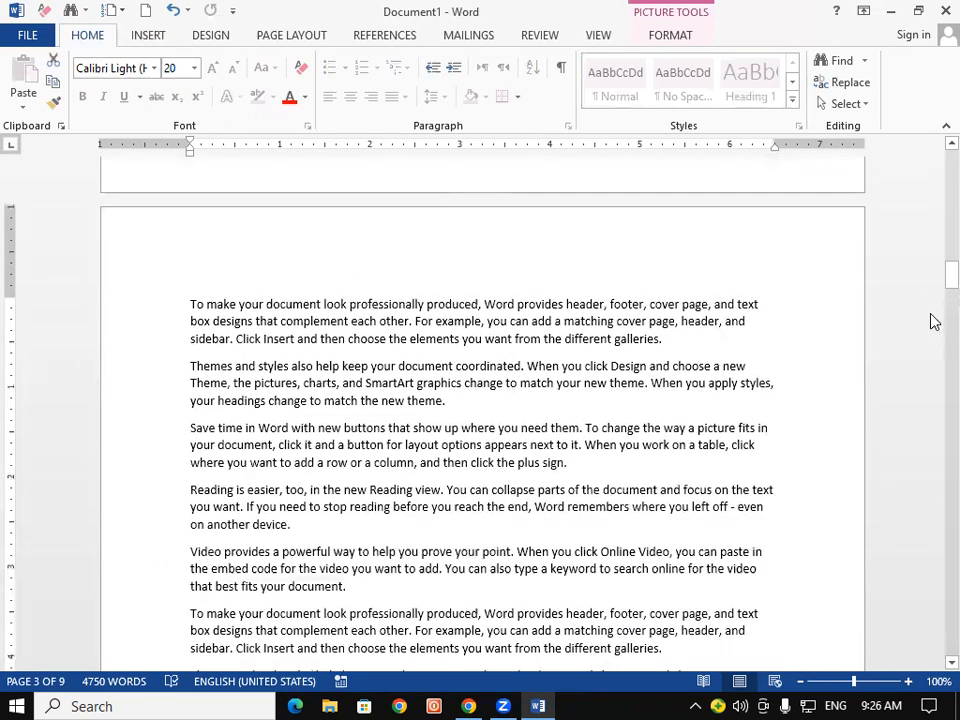
pyautogui.moveTo(952, 270); pyautogui.dragTo(940, 165)
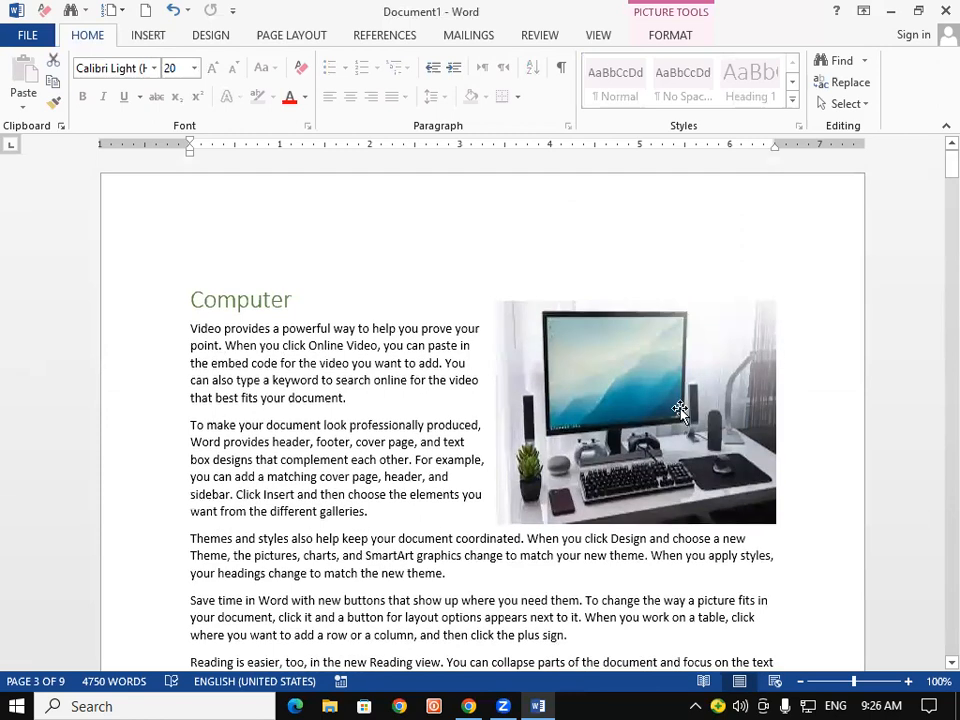
pyautogui.click(622, 470)
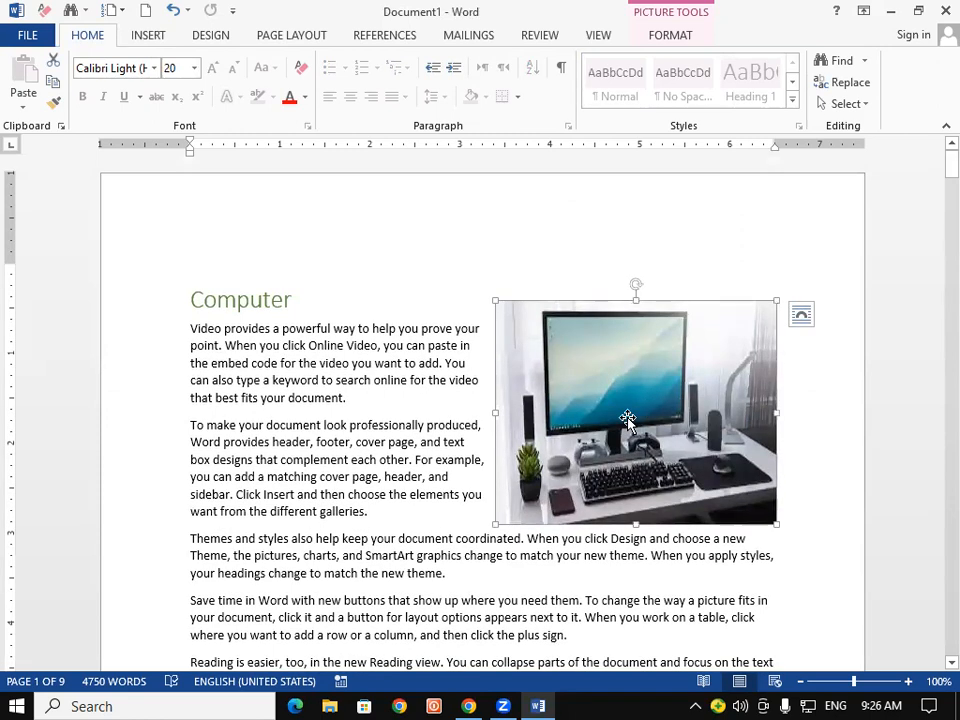
pyautogui.click(404, 36)
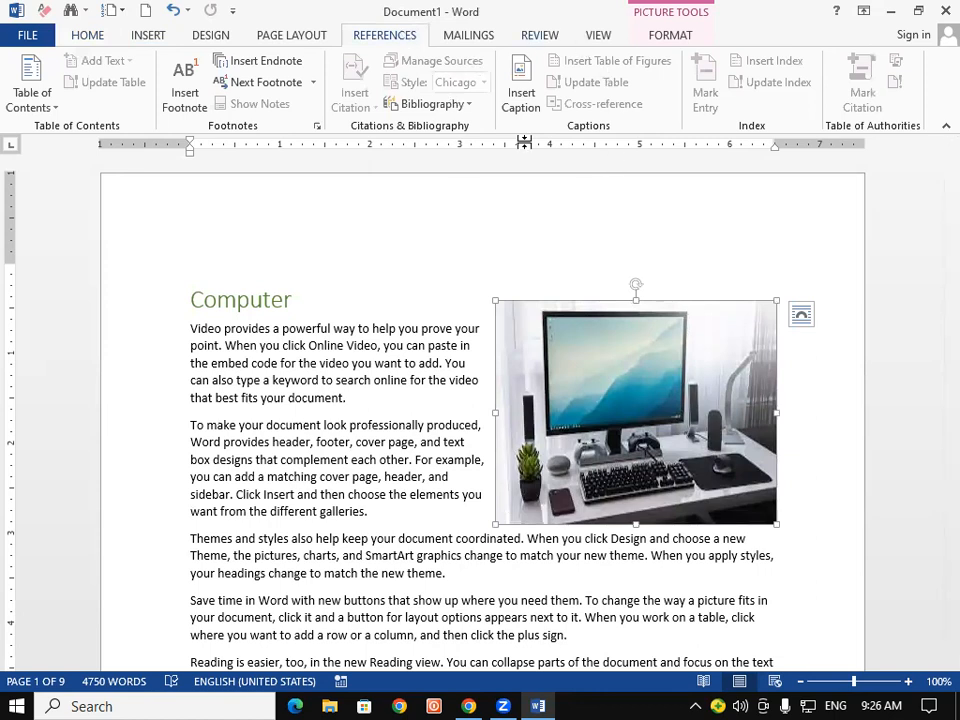
pyautogui.click(522, 98)
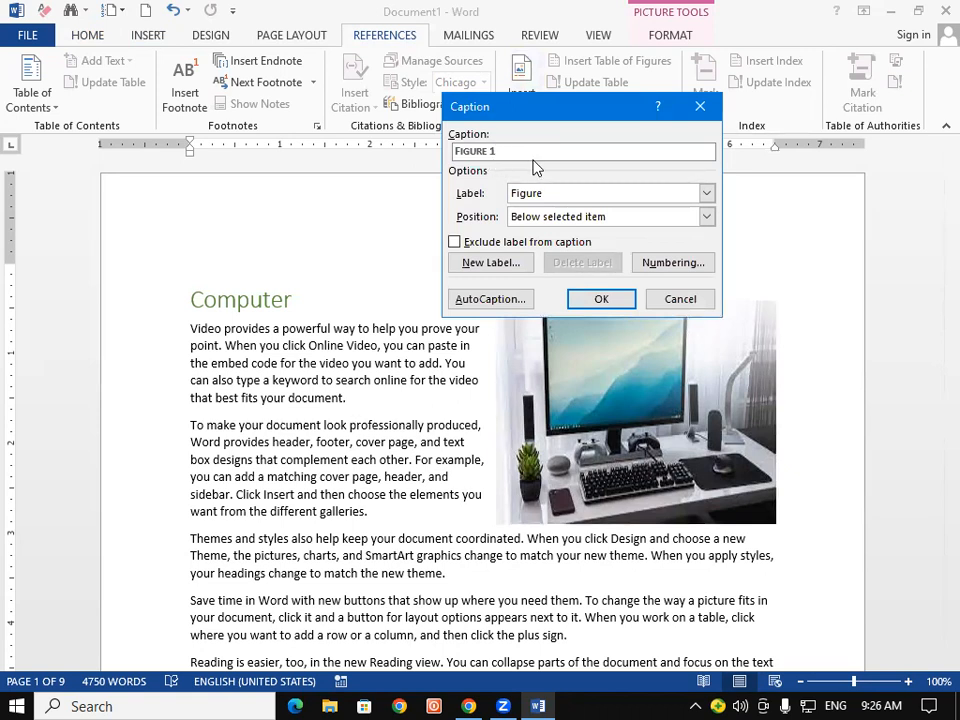
pyautogui.click(707, 194)
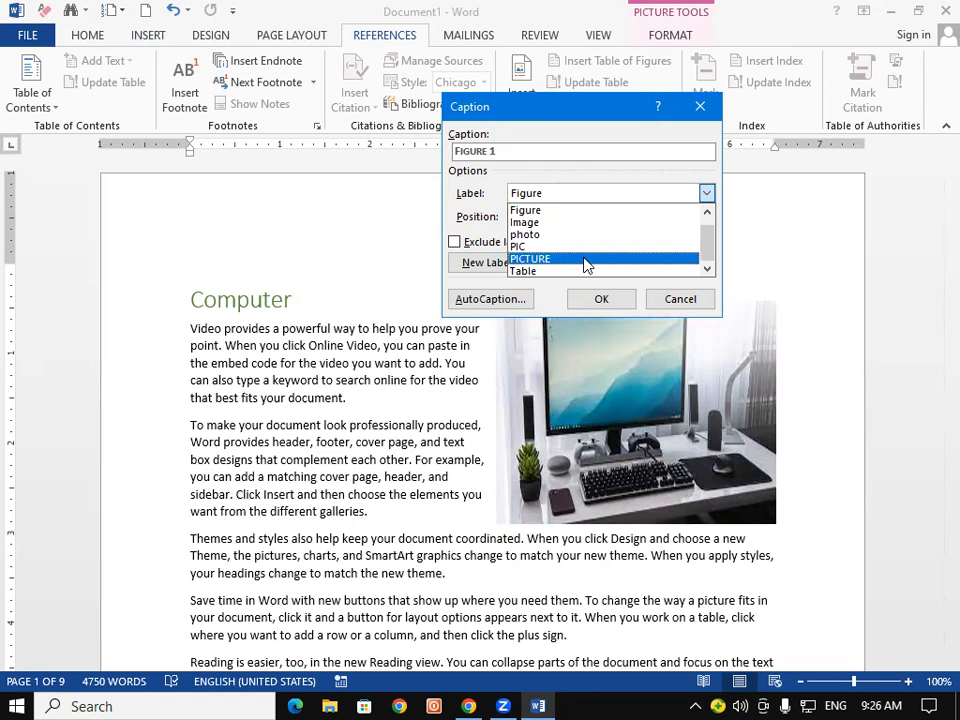
pyautogui.scroll(1, 583, 246)
pyautogui.click(548, 220)
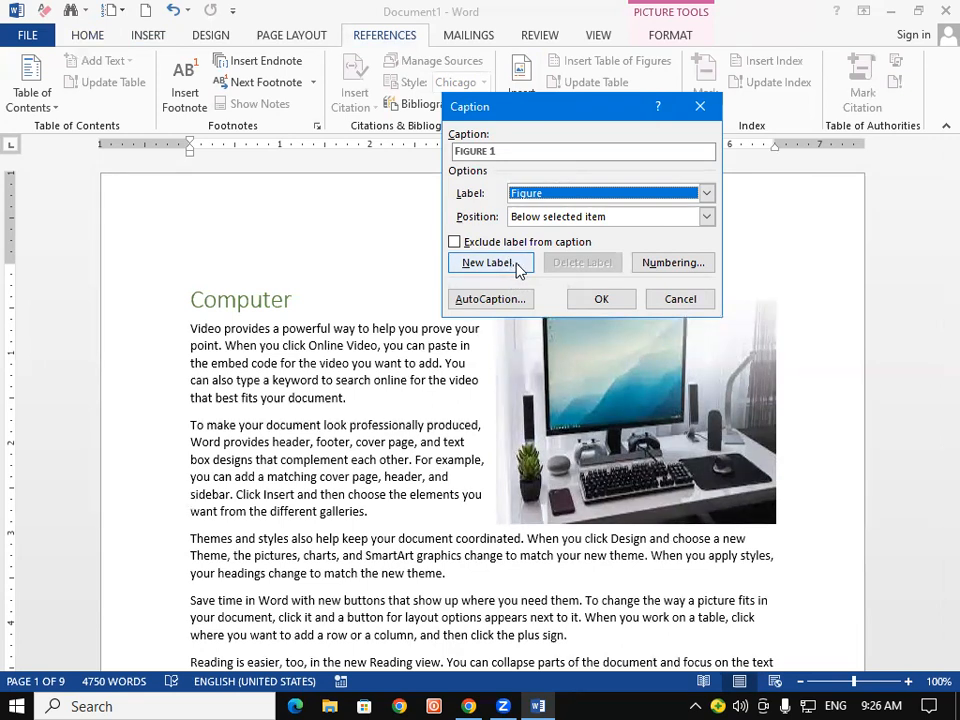
pyautogui.click(699, 105)
pyautogui.scroll(-1, 712, 376)
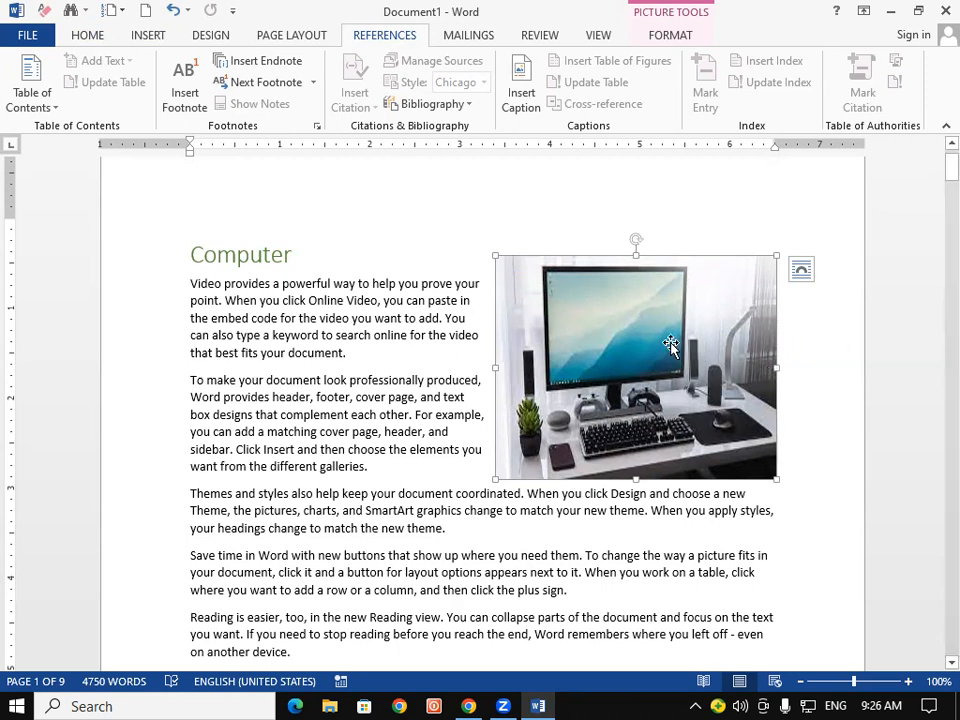
# Insert an "Image 1" caption with the Image label below the computer picture
pyautogui.click(521, 84)
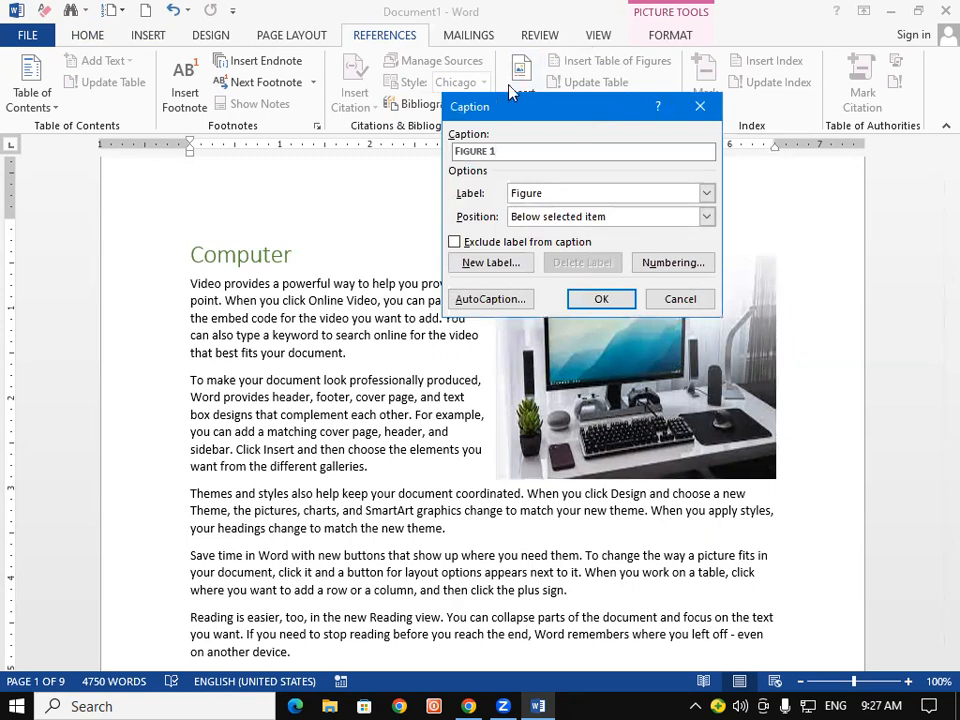
pyautogui.click(706, 194)
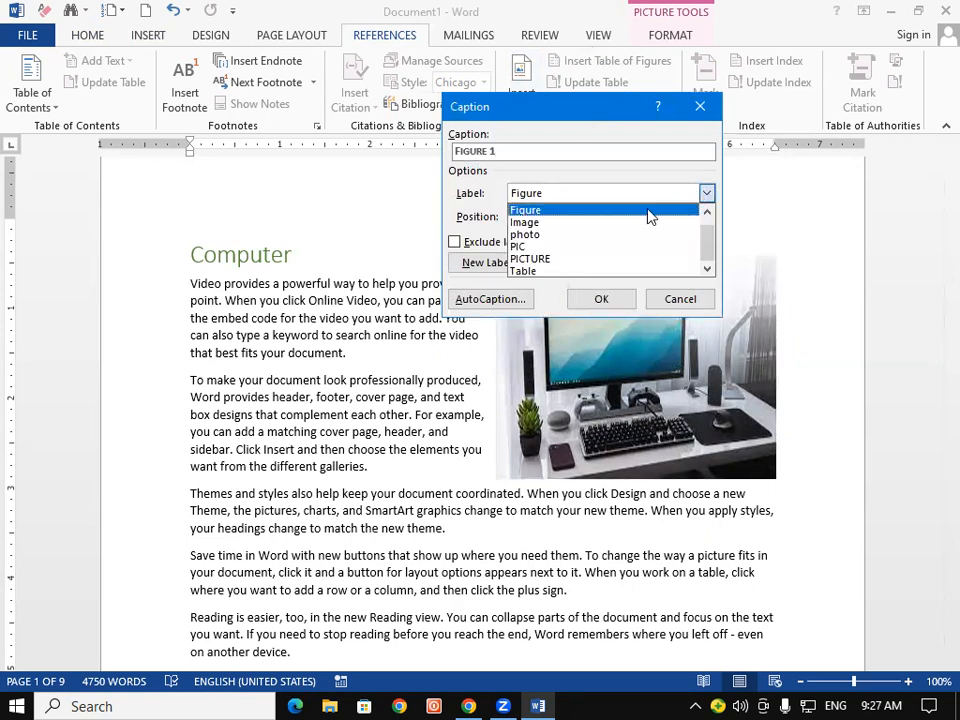
pyautogui.click(624, 222)
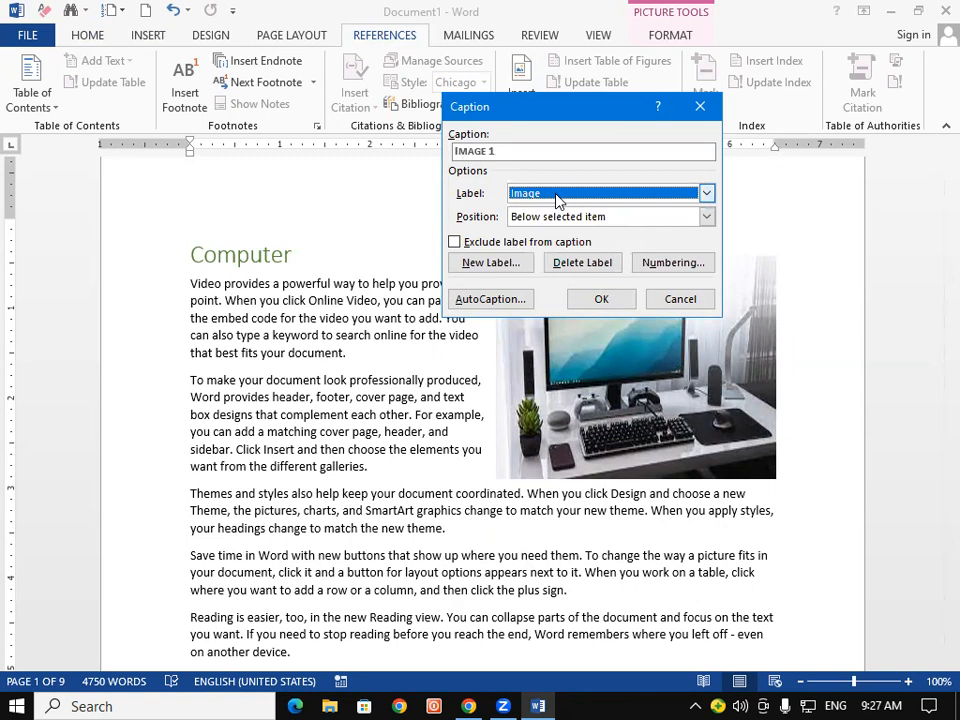
pyautogui.click(512, 263)
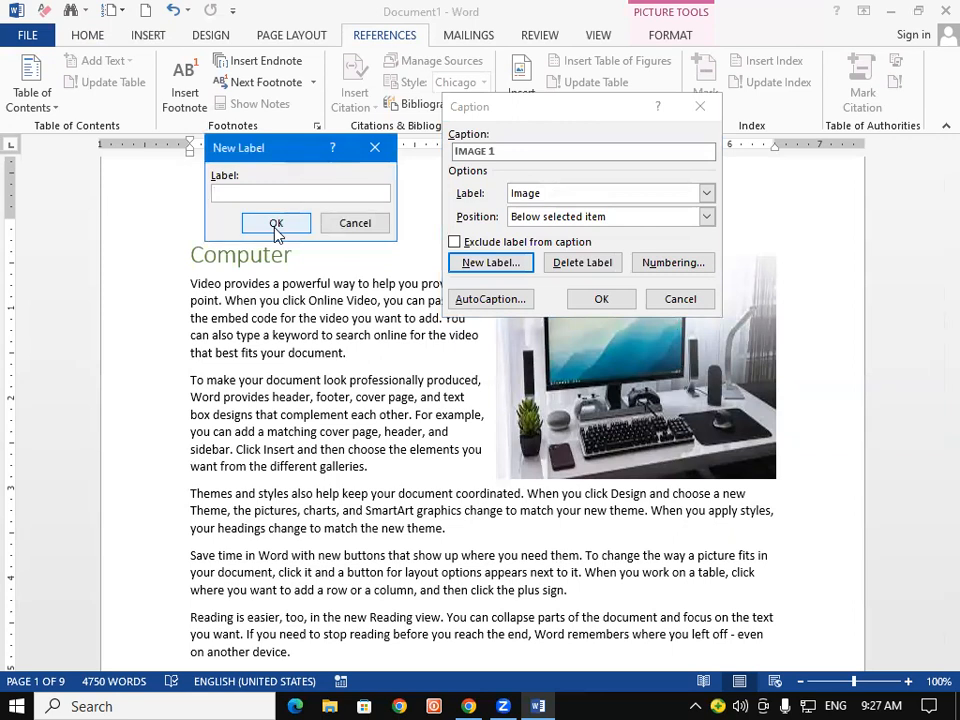
pyautogui.click(330, 224)
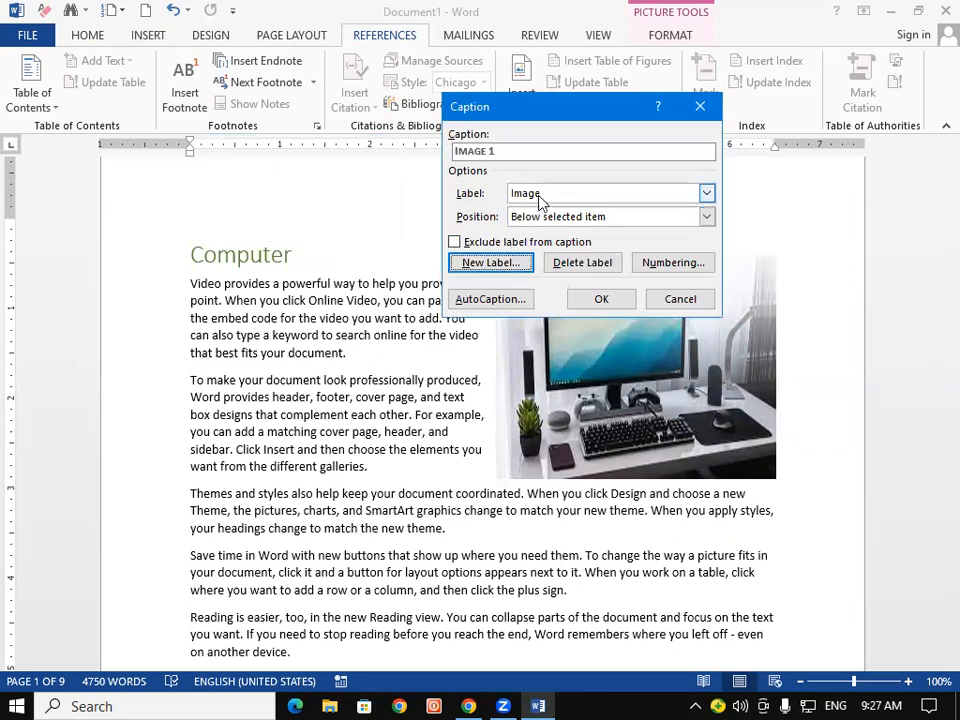
pyautogui.click(540, 195)
pyautogui.click(540, 221)
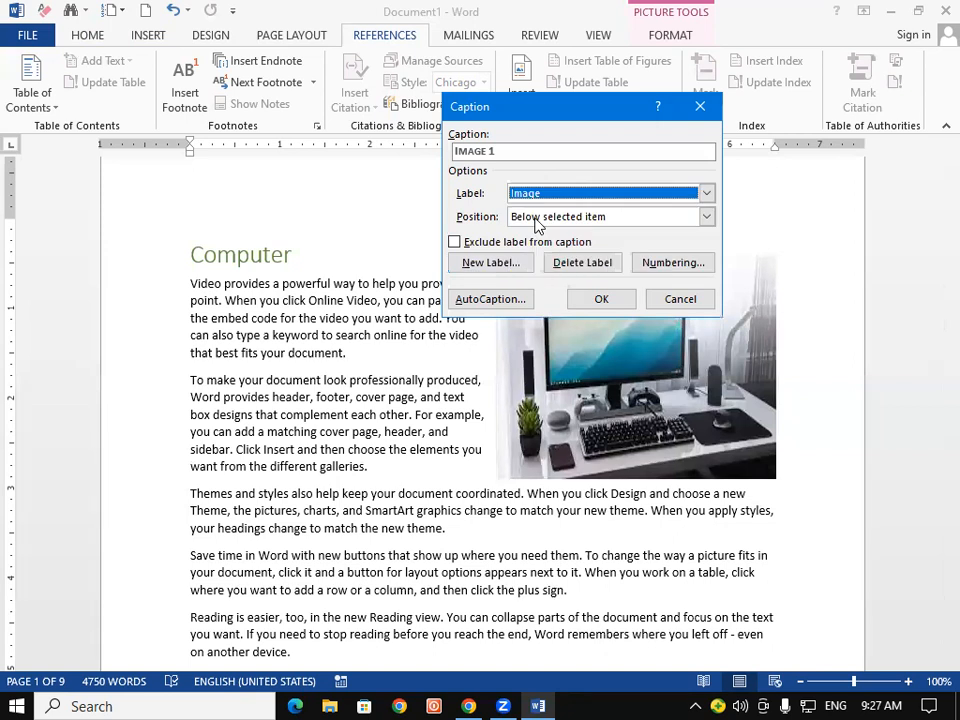
pyautogui.click(597, 299)
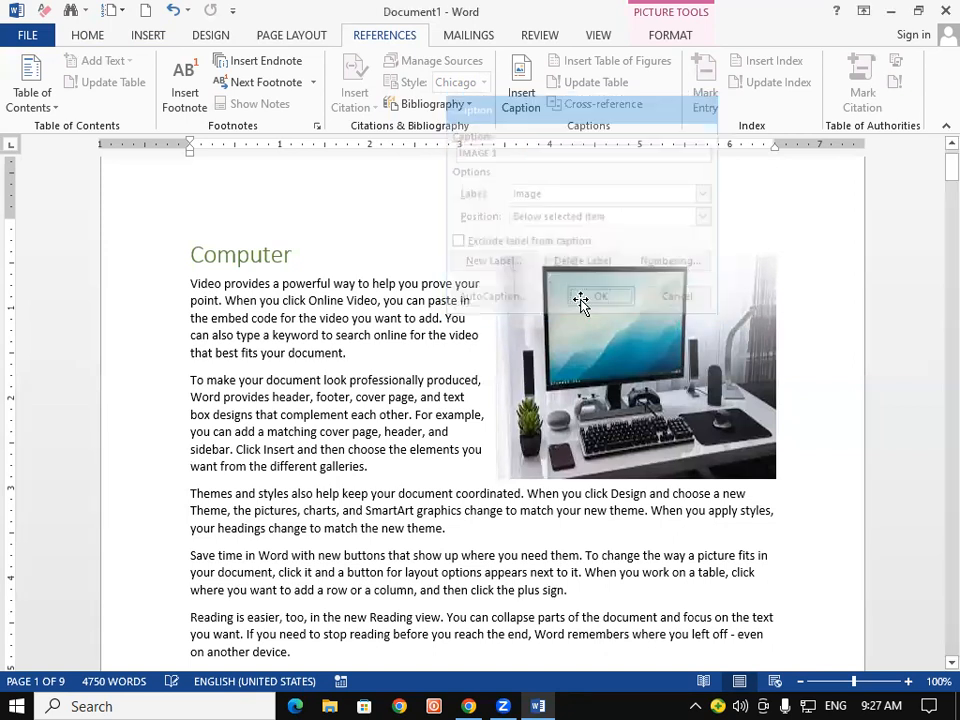
# Enlarge the text of the Image 1 caption under the computer picture by several font sizes
pyautogui.scroll(-2, 589, 404)
pyautogui.click(555, 454)
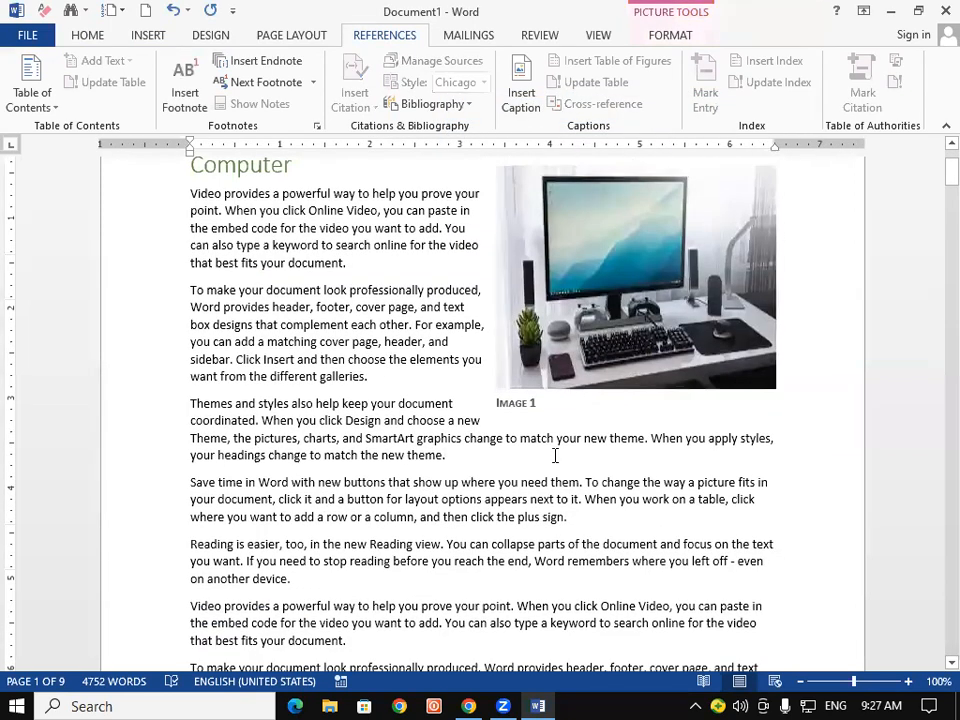
pyautogui.moveTo(553, 401); pyautogui.dragTo(497, 403)
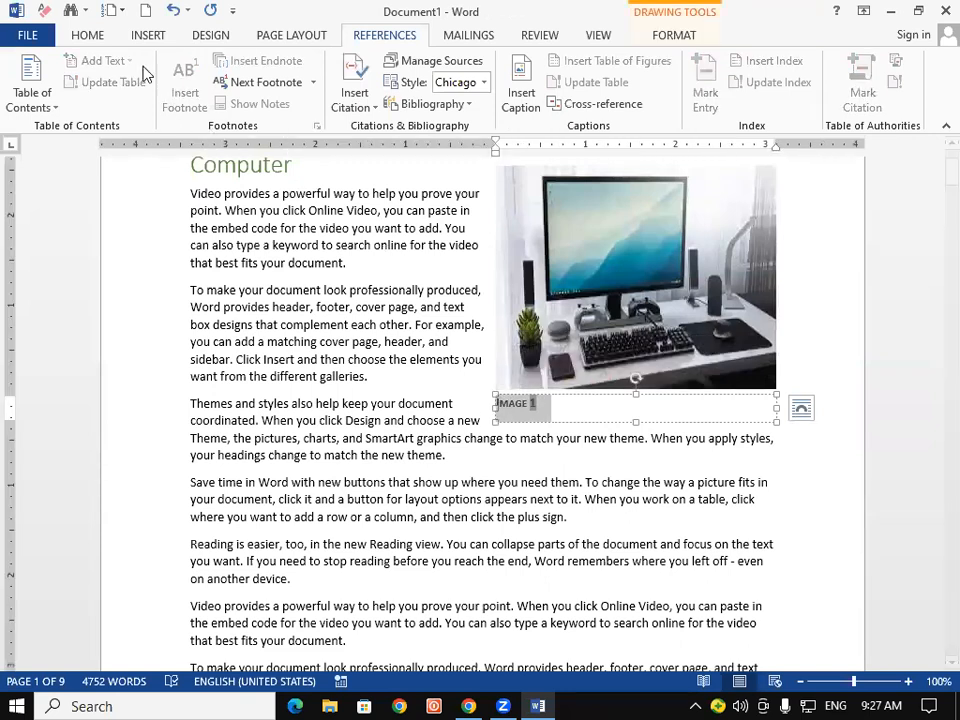
pyautogui.click(94, 38)
pyautogui.click(213, 70)
pyautogui.click(213, 70)
pyautogui.click(213, 70)
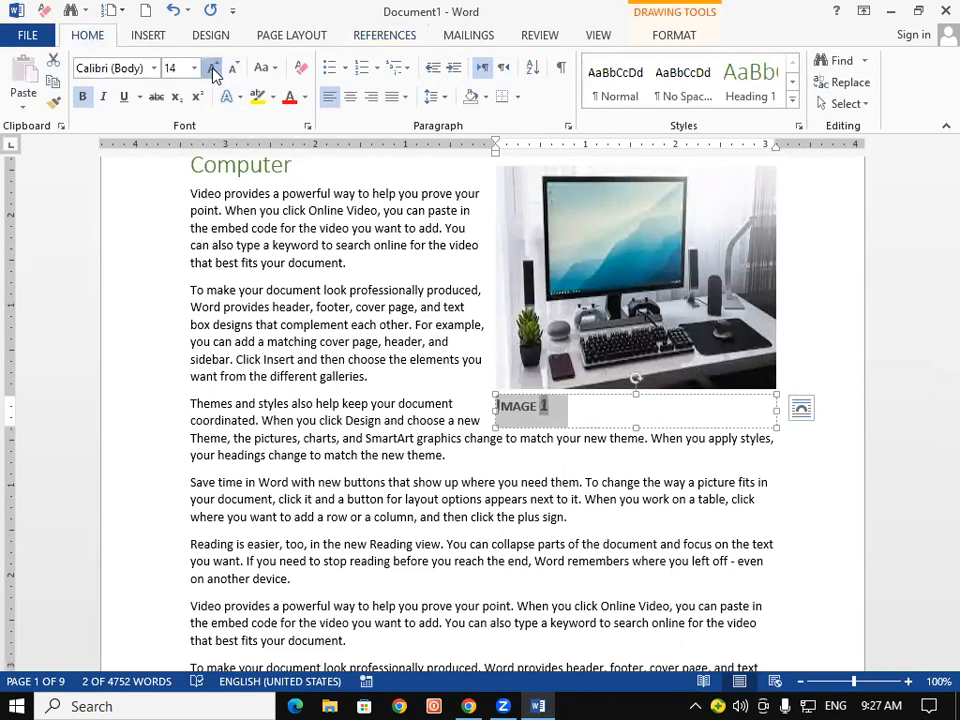
pyautogui.click(213, 70)
pyautogui.click(213, 70)
pyautogui.click(410, 440)
# Insert an "Image 2" caption with the Image label below the picture under the Keyboard heading
pyautogui.scroll(-2, 410, 440)
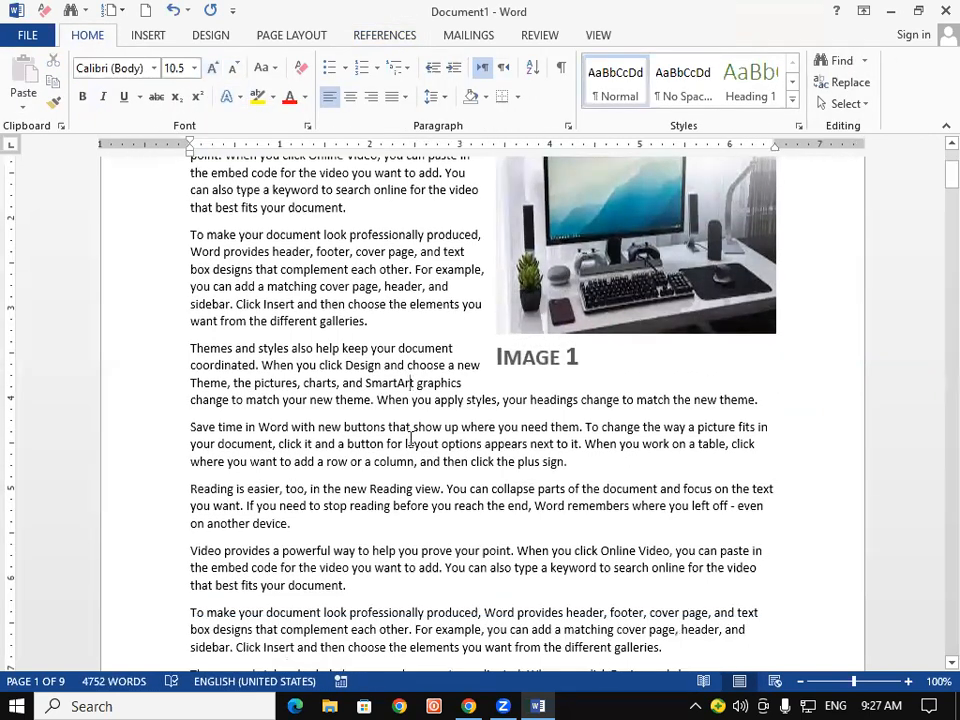
pyautogui.scroll(-5, 410, 440)
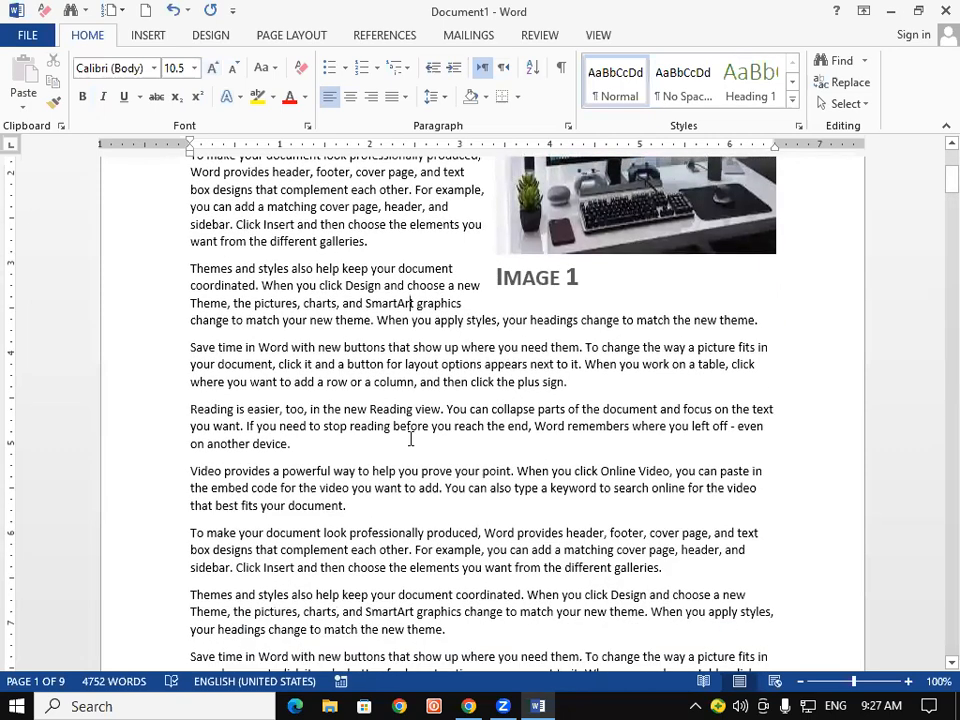
pyautogui.scroll(-12, 410, 438)
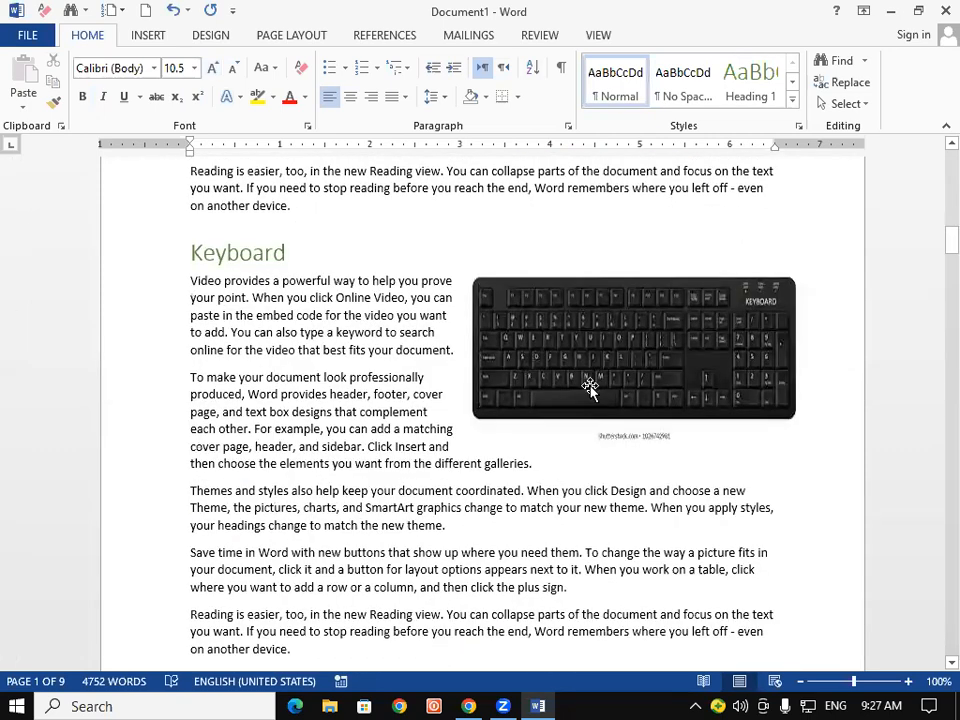
pyautogui.click(598, 379)
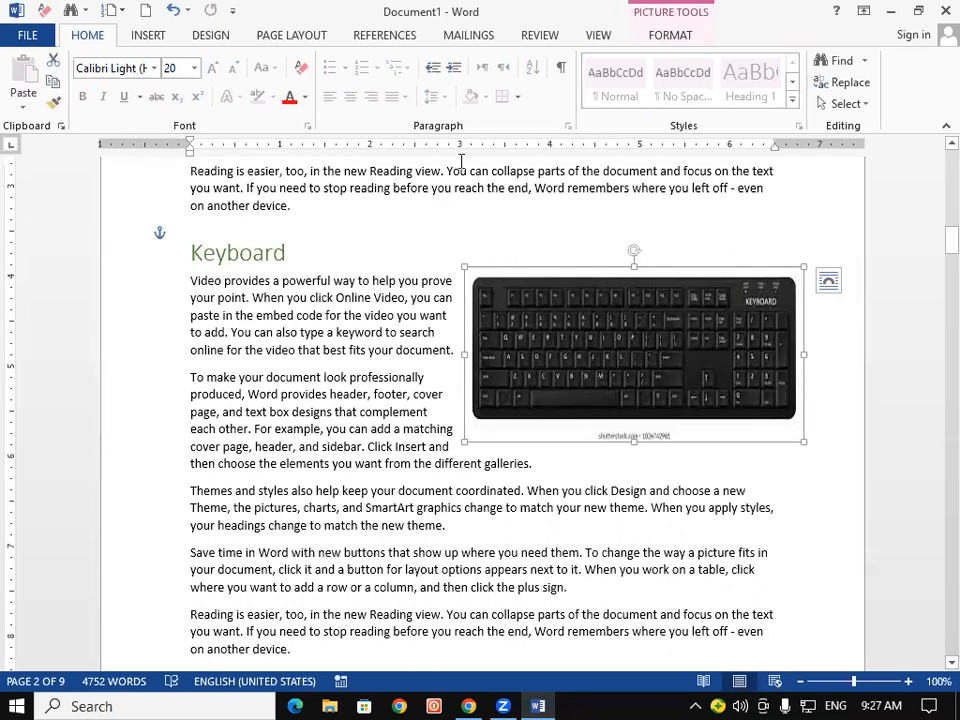
pyautogui.click(385, 35)
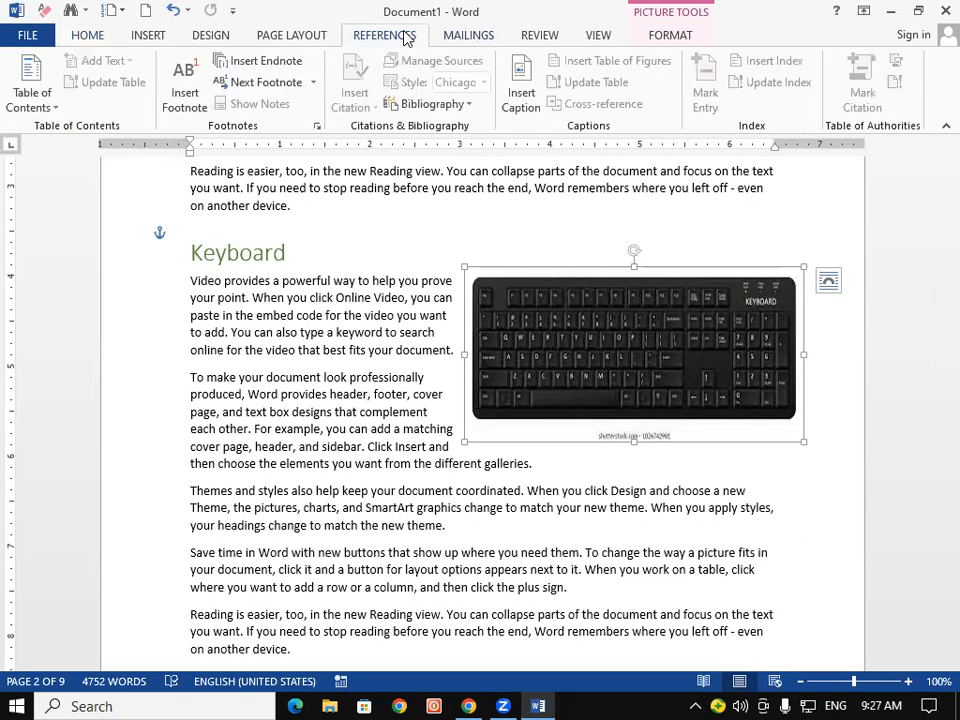
pyautogui.click(515, 96)
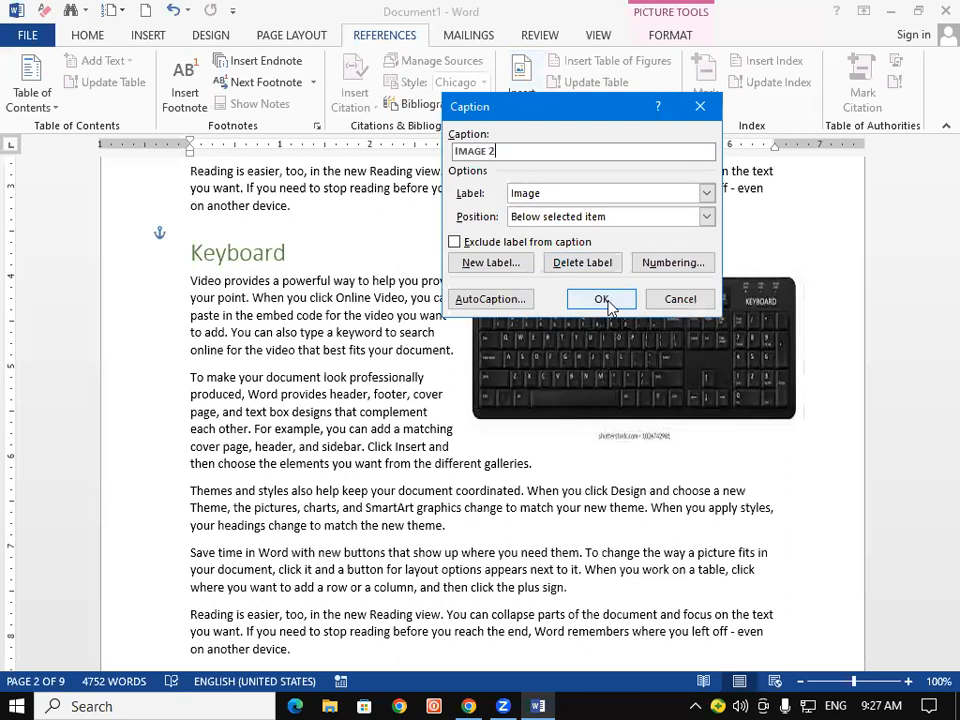
pyautogui.click(610, 302)
# Enlarge the text of the Image 2 caption under the keyboard picture to match the Image 1 caption
pyautogui.moveTo(522, 456); pyautogui.dragTo(424, 428)
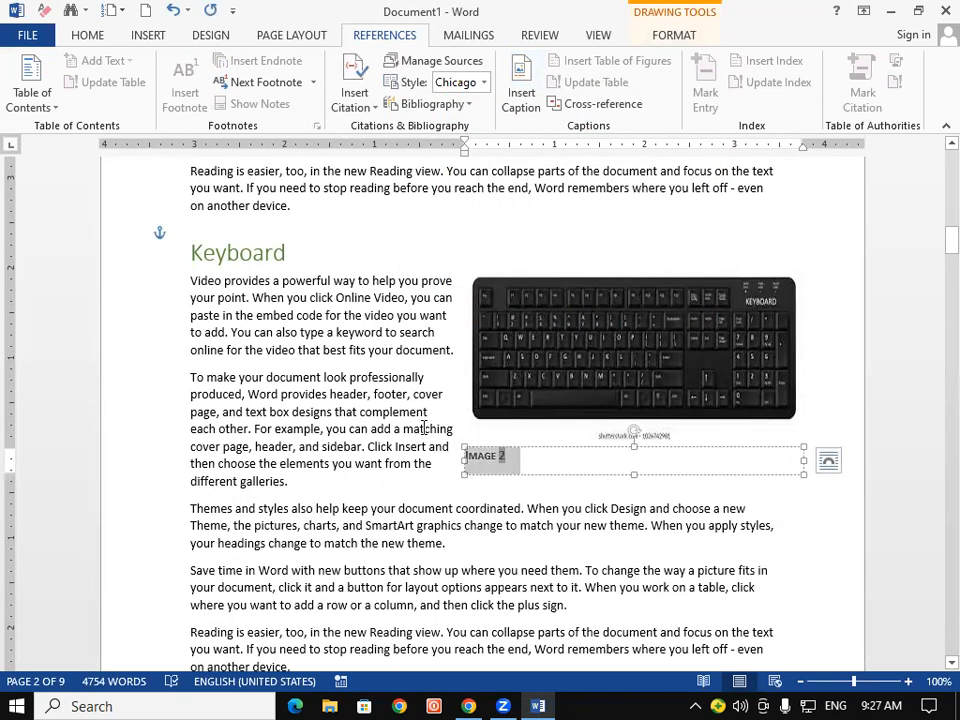
pyautogui.click(86, 36)
pyautogui.click(214, 70)
pyautogui.click(214, 70)
pyautogui.click(216, 76)
pyautogui.click(216, 76)
pyautogui.click(216, 76)
pyautogui.click(216, 76)
pyautogui.click(216, 76)
pyautogui.click(321, 377)
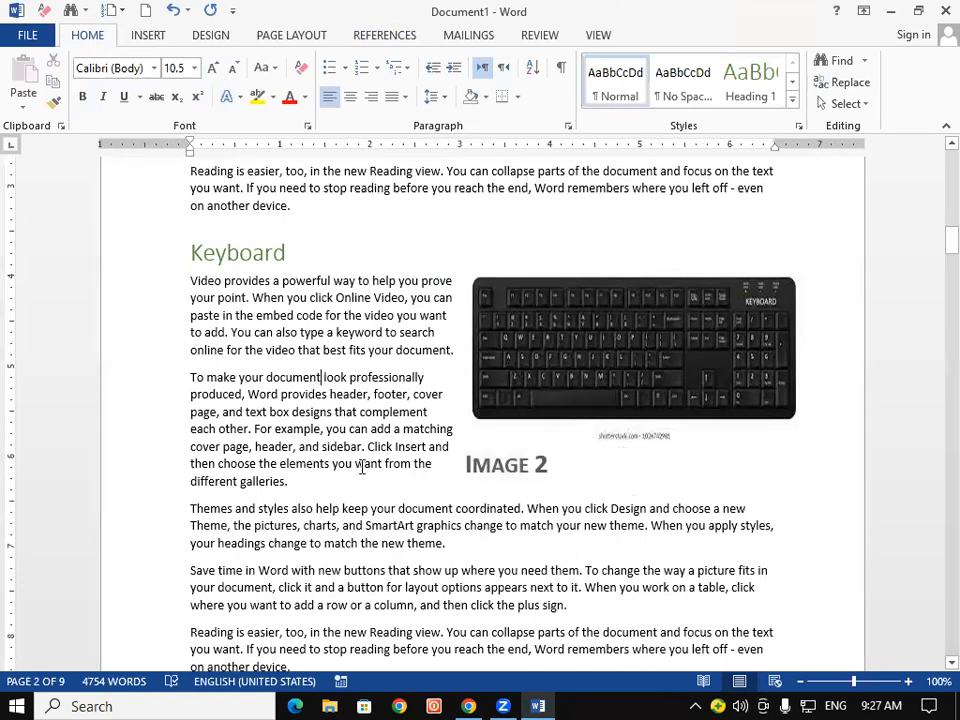
# Insert an "Image 3" caption with the Image label below the picture under the Mouse heading
pyautogui.scroll(-2, 363, 467)
pyautogui.scroll(-20, 363, 467)
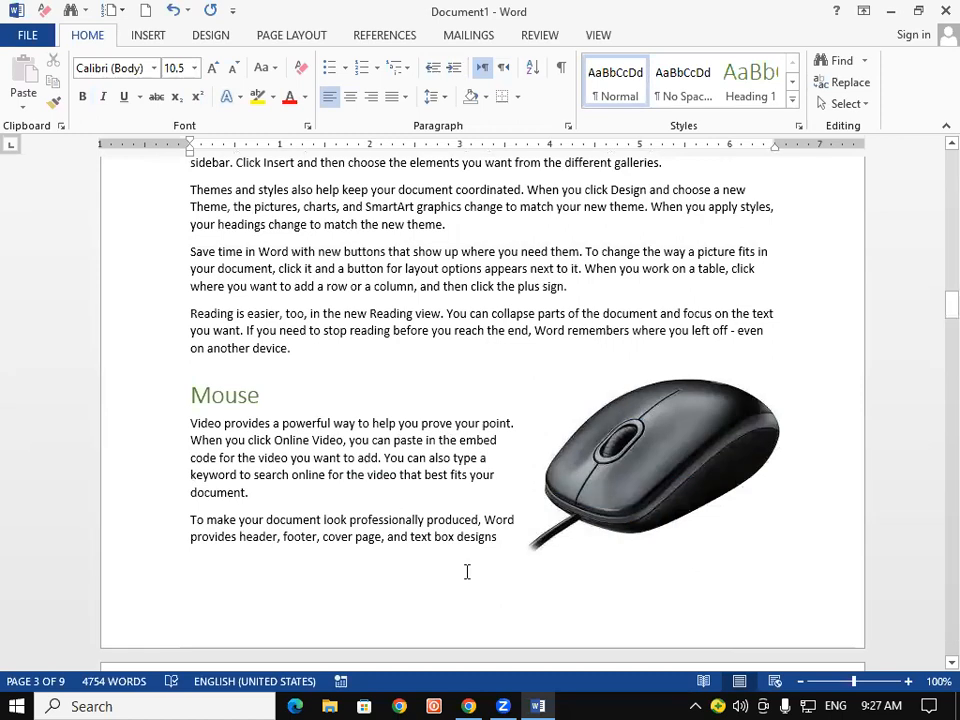
pyautogui.click(765, 445)
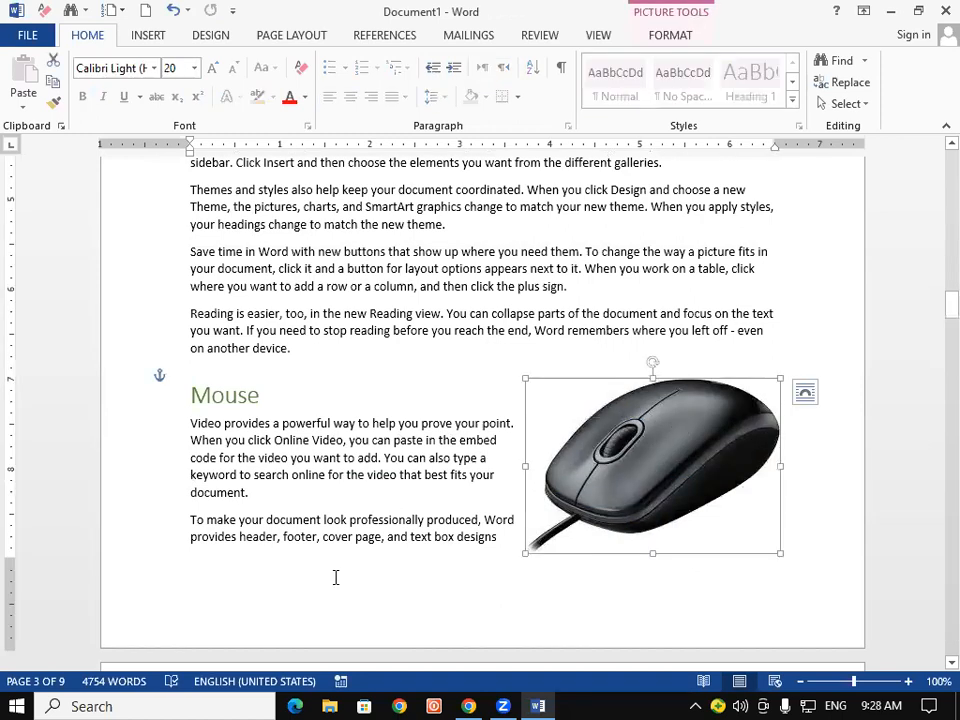
pyautogui.click(388, 35)
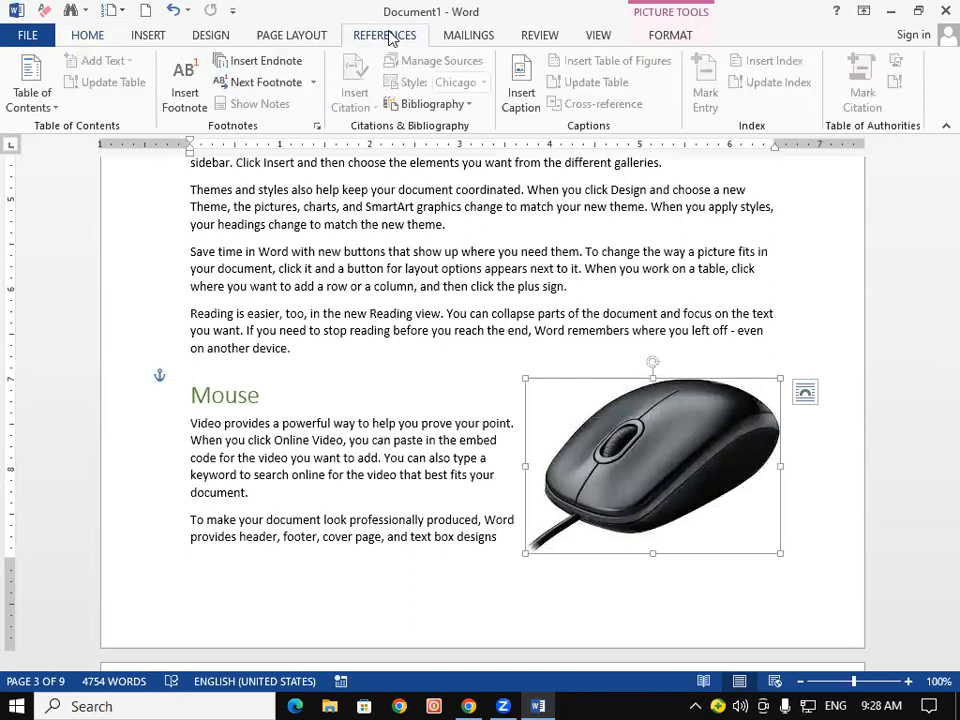
pyautogui.click(521, 98)
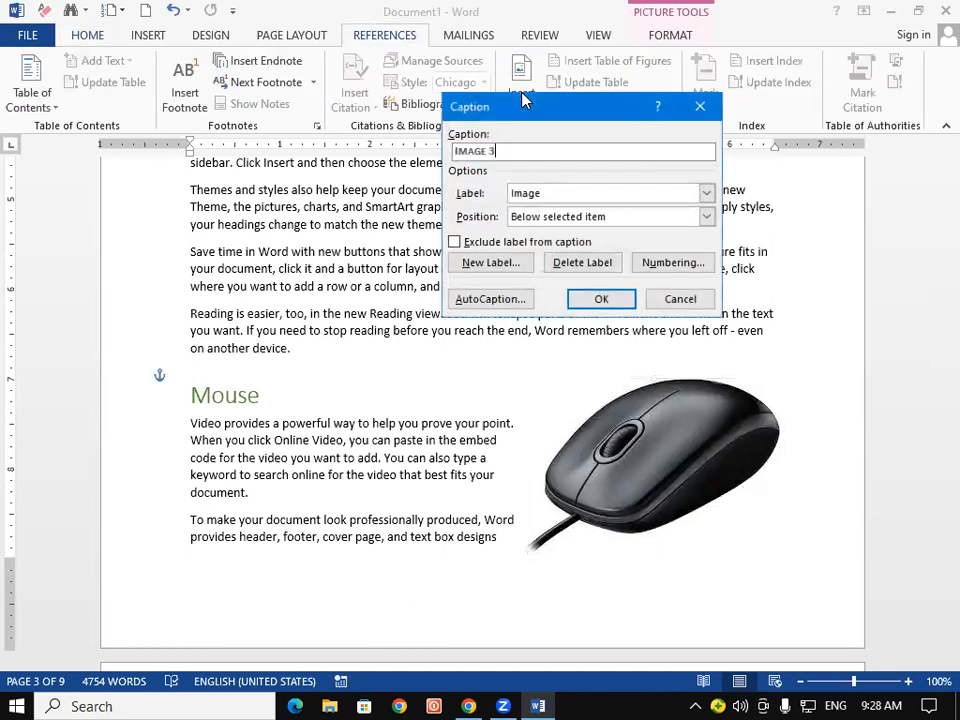
pyautogui.click(601, 299)
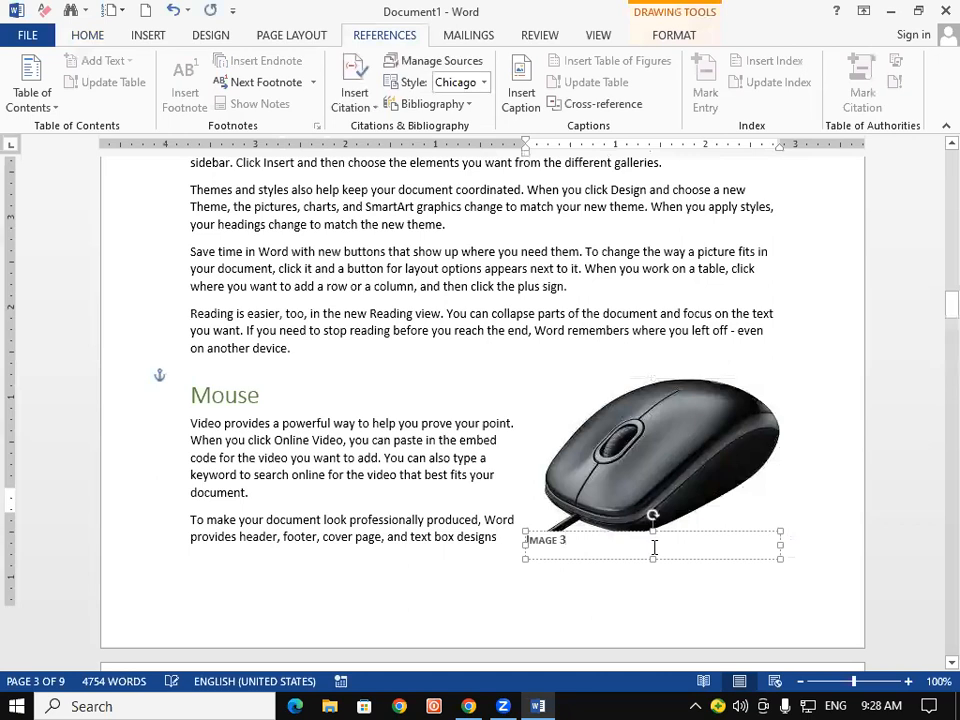
# Enlarge the text of the Image 3 caption under the mouse picture to 20 pt
pyautogui.scroll(-2, 653, 546)
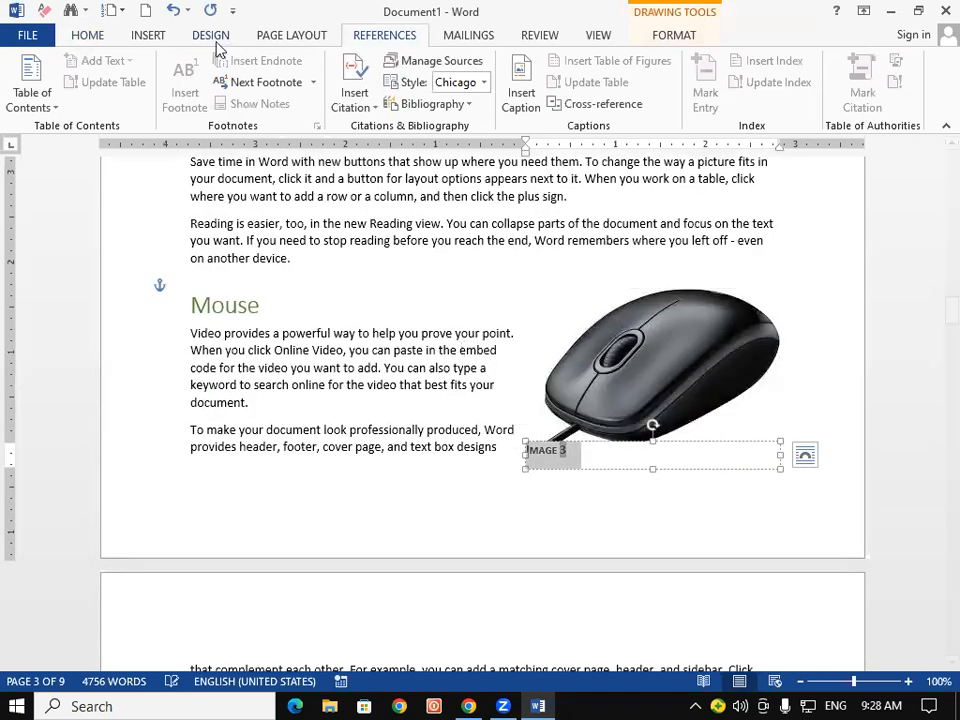
pyautogui.click(92, 38)
pyautogui.click(213, 70)
pyautogui.click(213, 70)
pyautogui.click(213, 70)
pyautogui.click(213, 70)
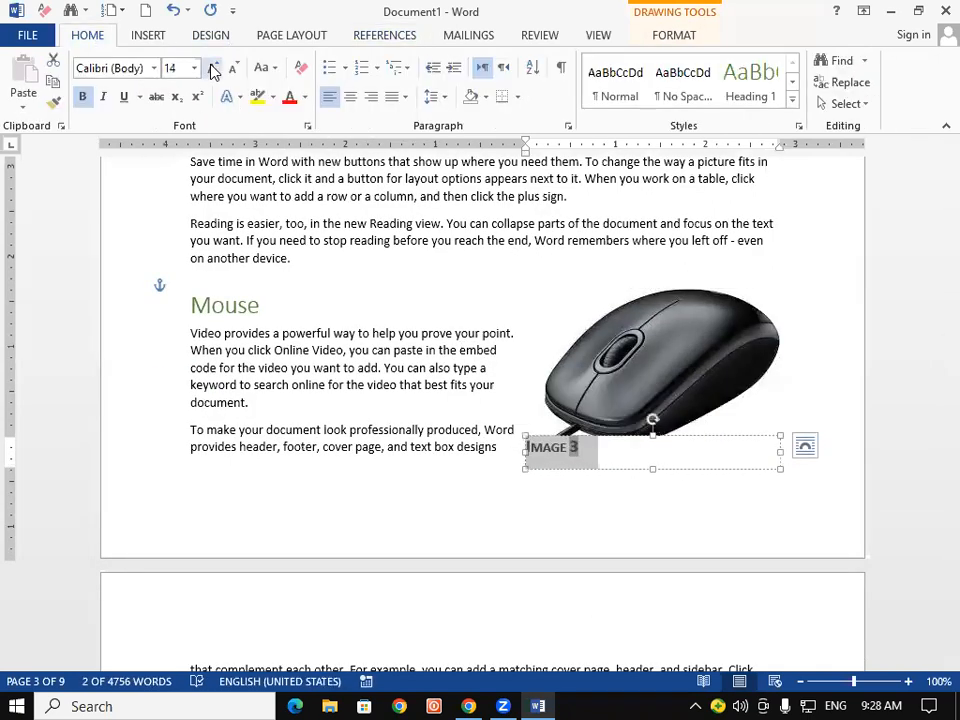
pyautogui.click(213, 70)
pyautogui.click(213, 70)
pyautogui.click(213, 70)
# Shift the Image 3 caption box slightly to the right and move the mouse picture up so the caption clears it
pyautogui.click(600, 410)
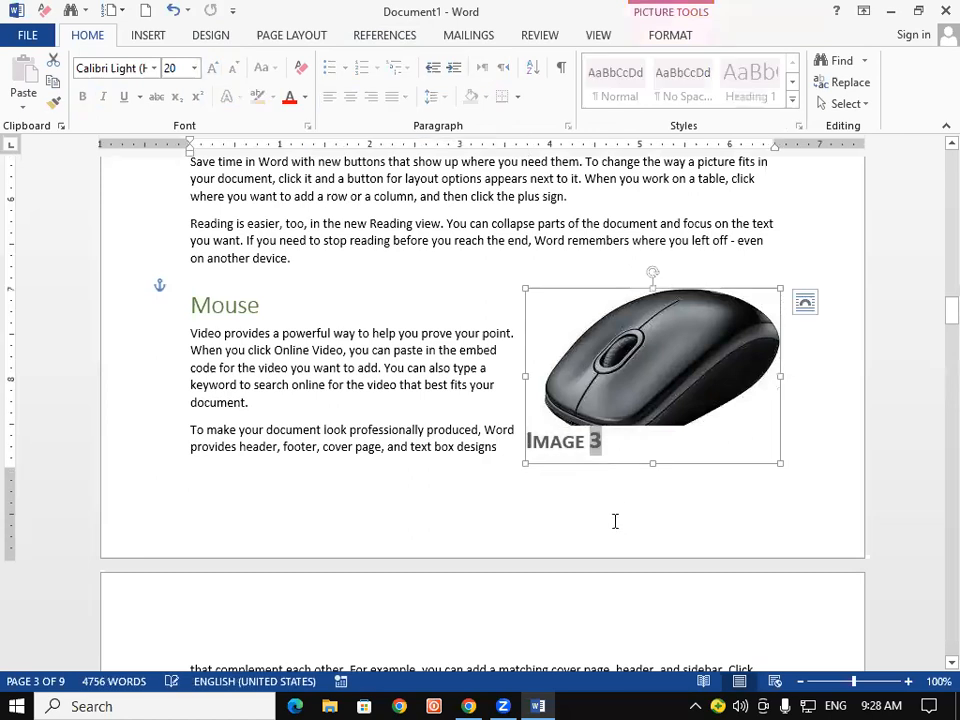
pyautogui.click(615, 521)
pyautogui.click(587, 441)
pyautogui.moveTo(609, 481); pyautogui.dragTo(615, 506)
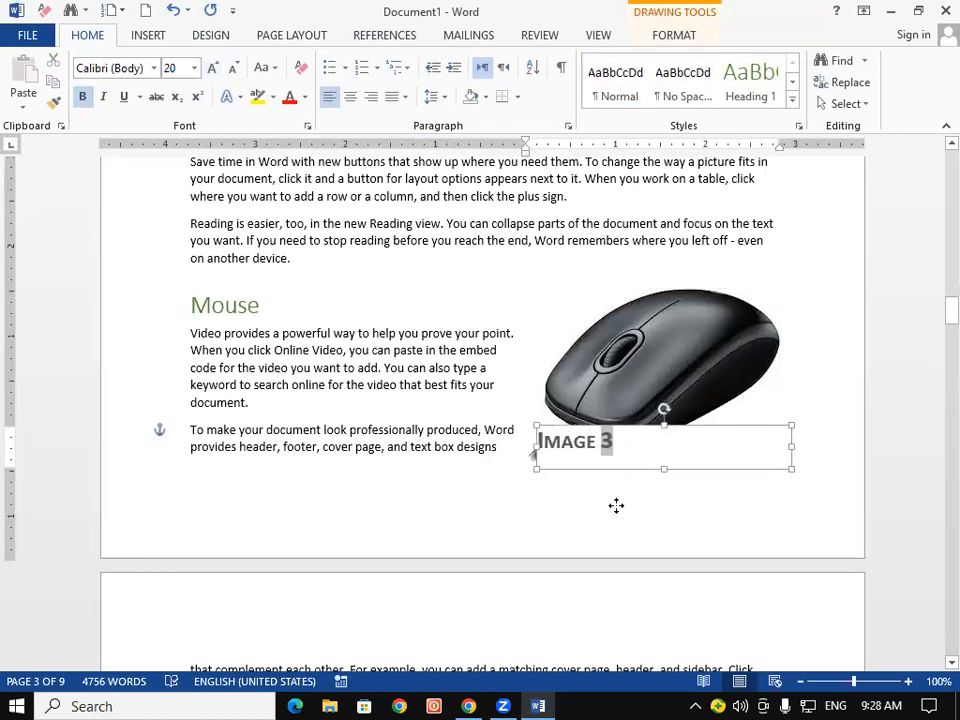
pyautogui.click(635, 350)
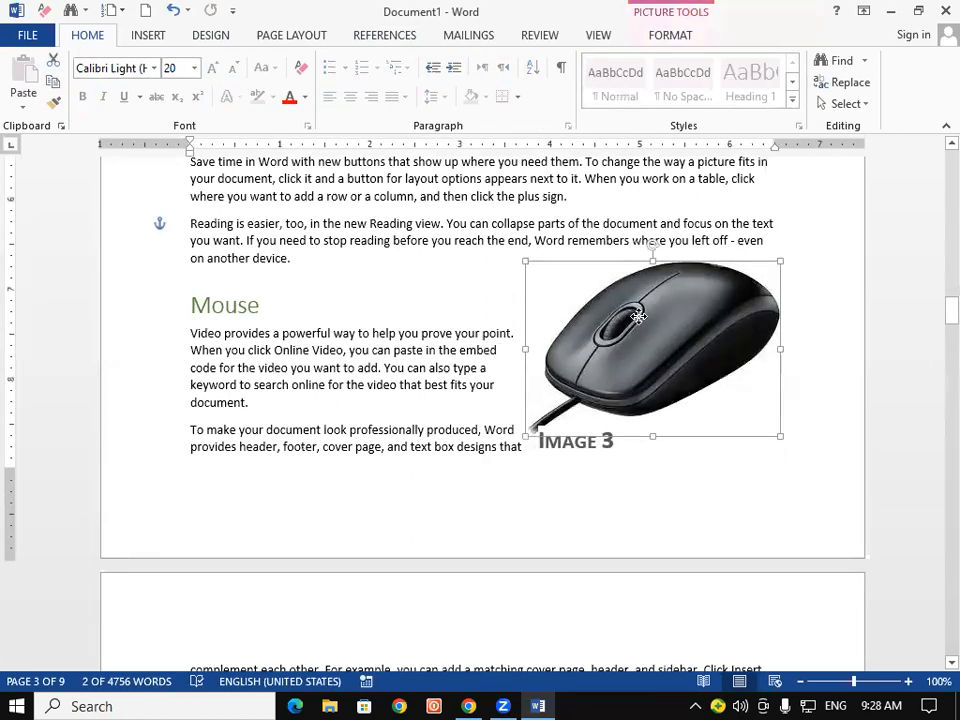
pyautogui.click(414, 405)
# Place the insertion point at the end of a "Reading is easier" paragraph in the middle of page 4
pyautogui.scroll(-2, 424, 407)
pyautogui.scroll(-10, 424, 407)
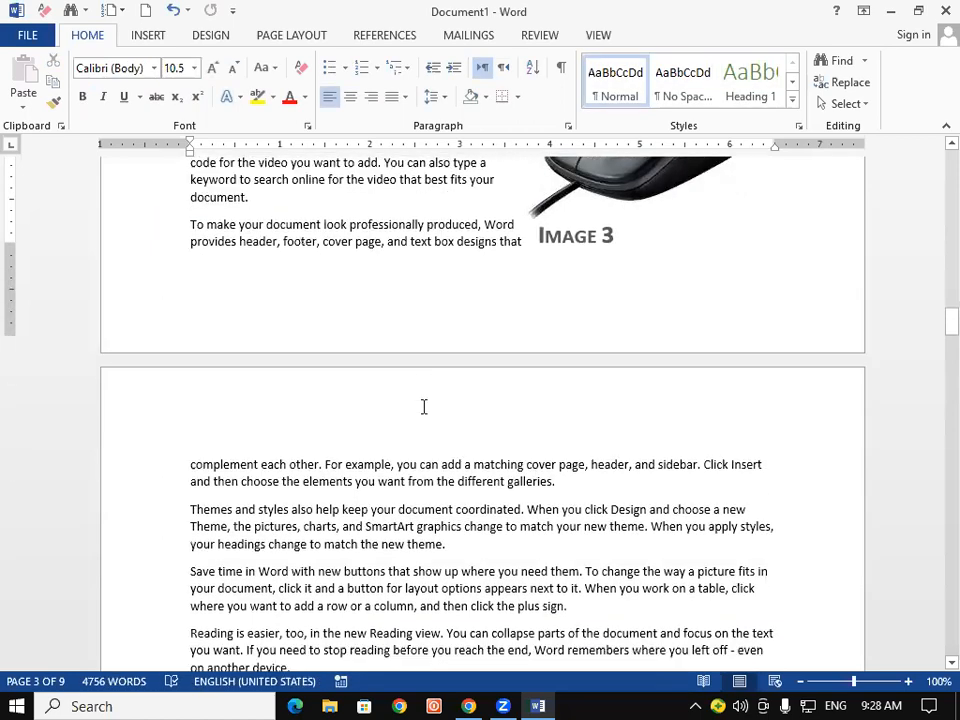
pyautogui.scroll(-2, 424, 407)
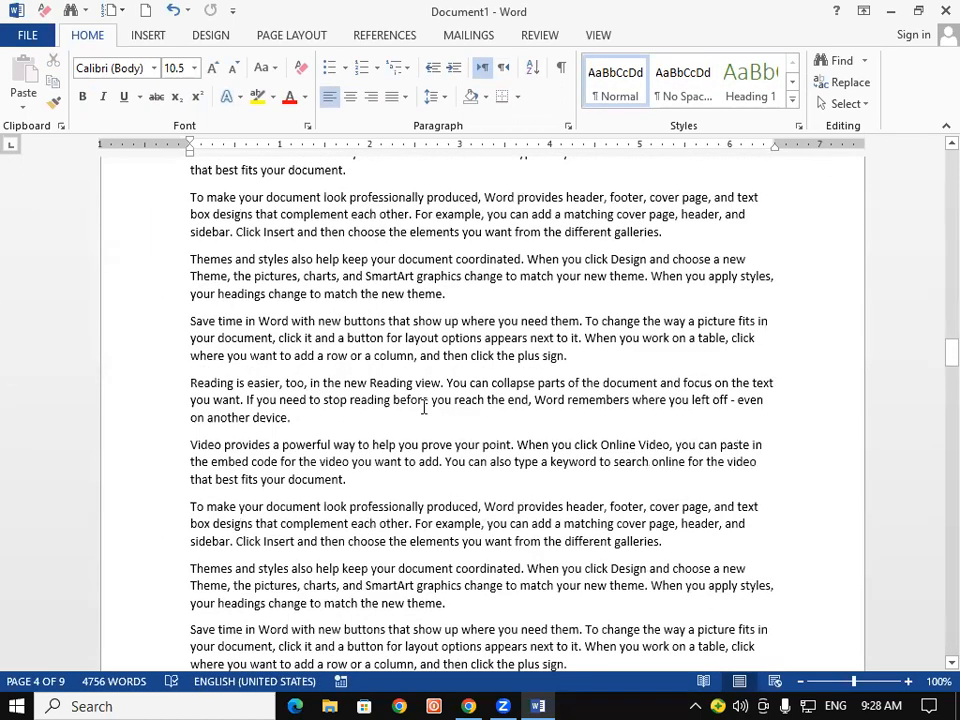
pyautogui.click(321, 427)
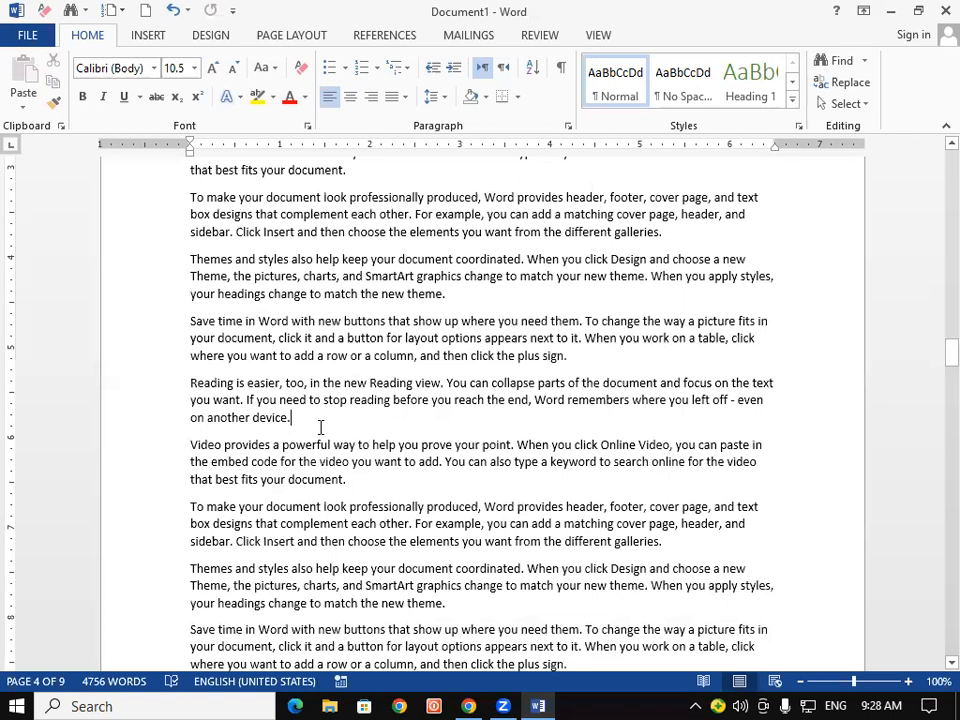
# Add a "CPU" line before the "Video provides" paragraph on page 4 and format it as Heading 1
pyautogui.press('Return')
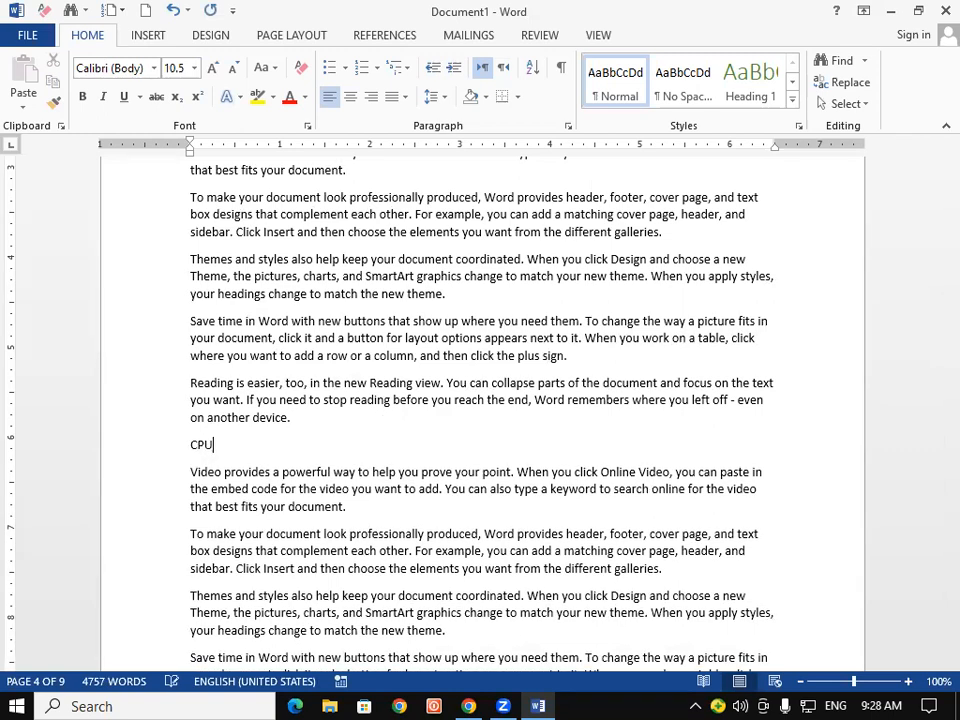
pyautogui.doubleClick(190, 447)
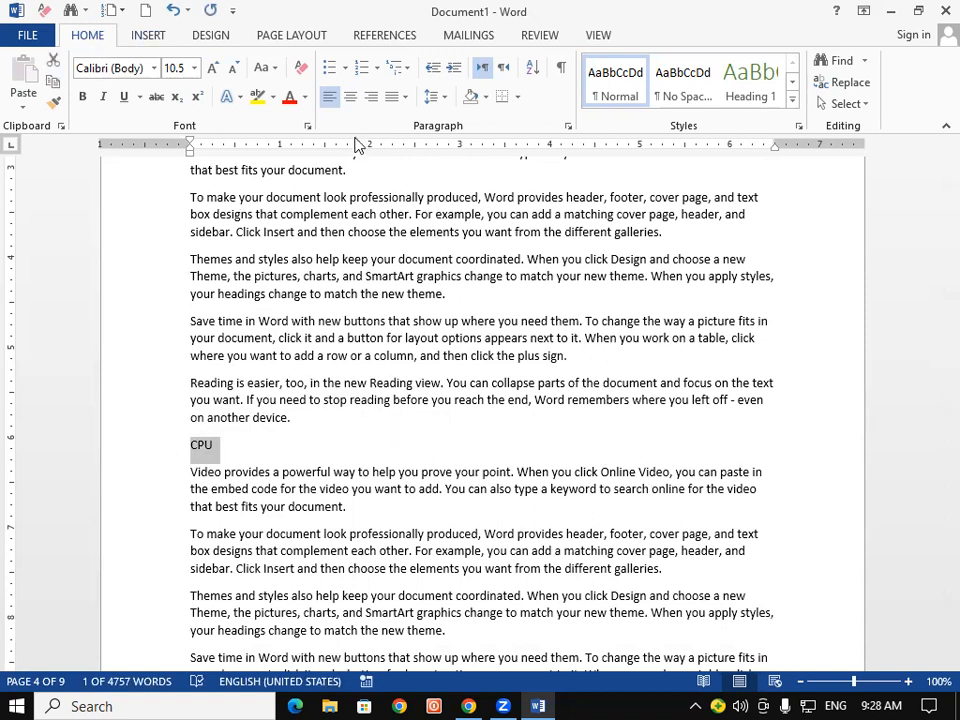
pyautogui.click(757, 82)
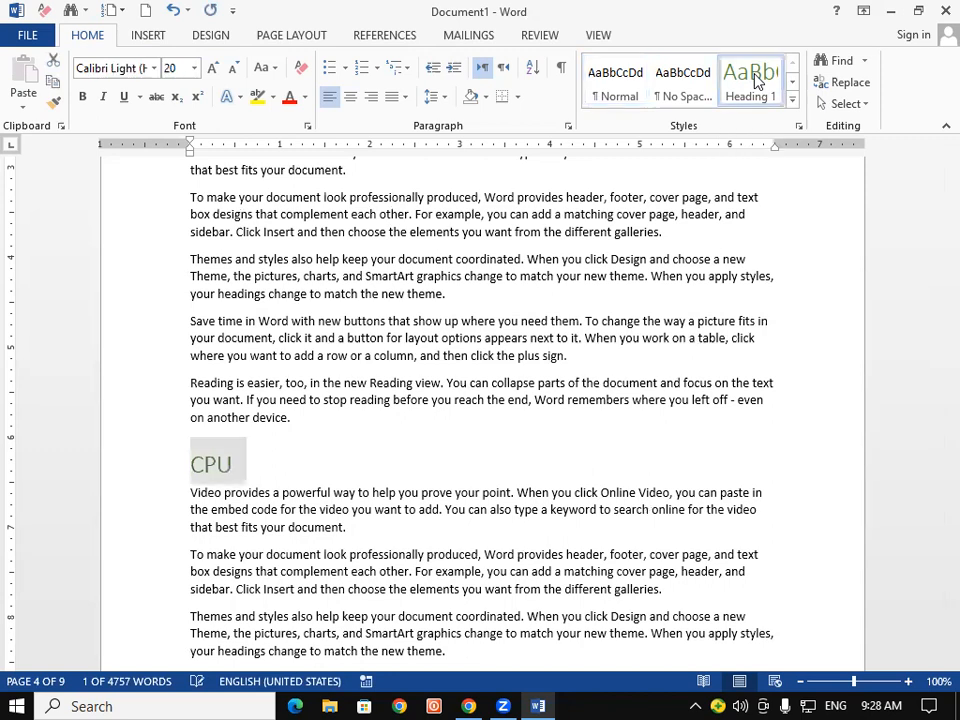
pyautogui.click(336, 480)
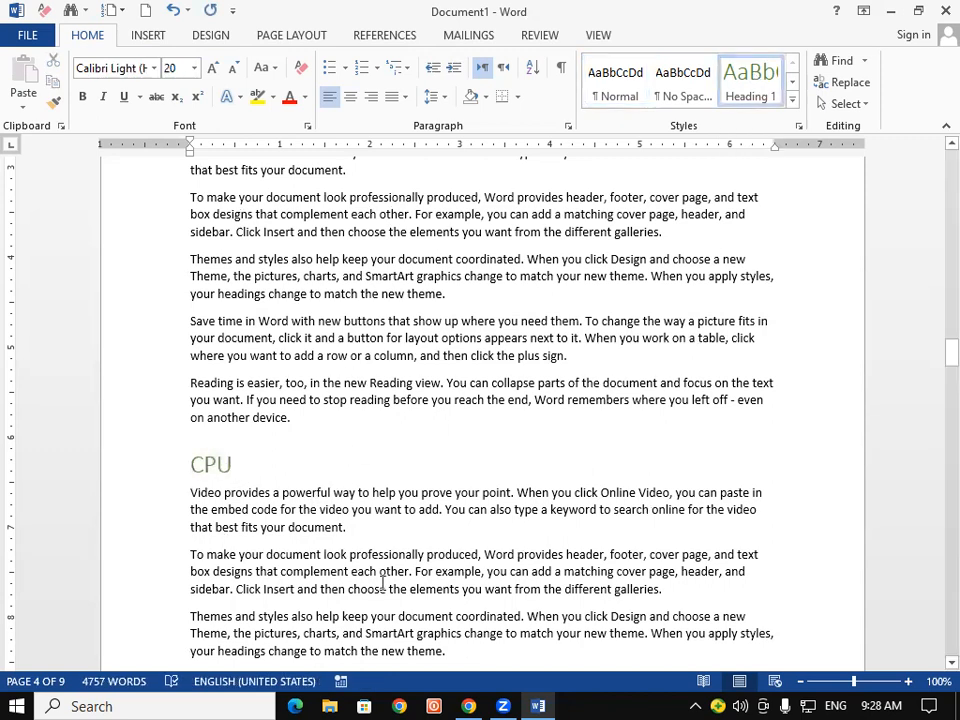
# Switch to Chrome and search Google Images for "CPU image"
pyautogui.click(475, 699)
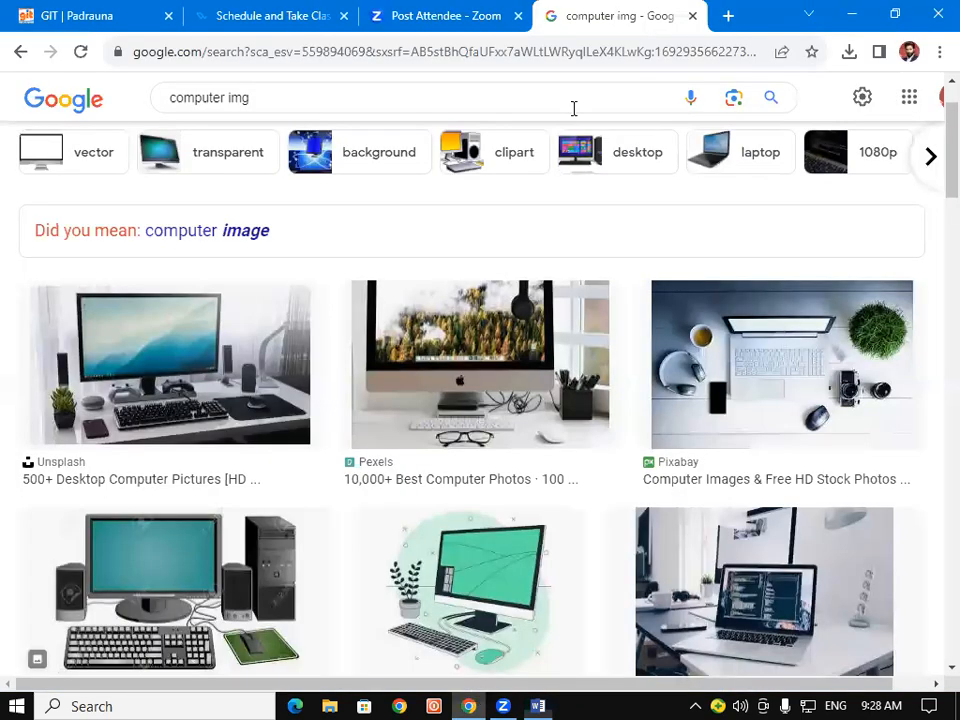
pyautogui.moveTo(274, 96); pyautogui.dragTo(150, 107)
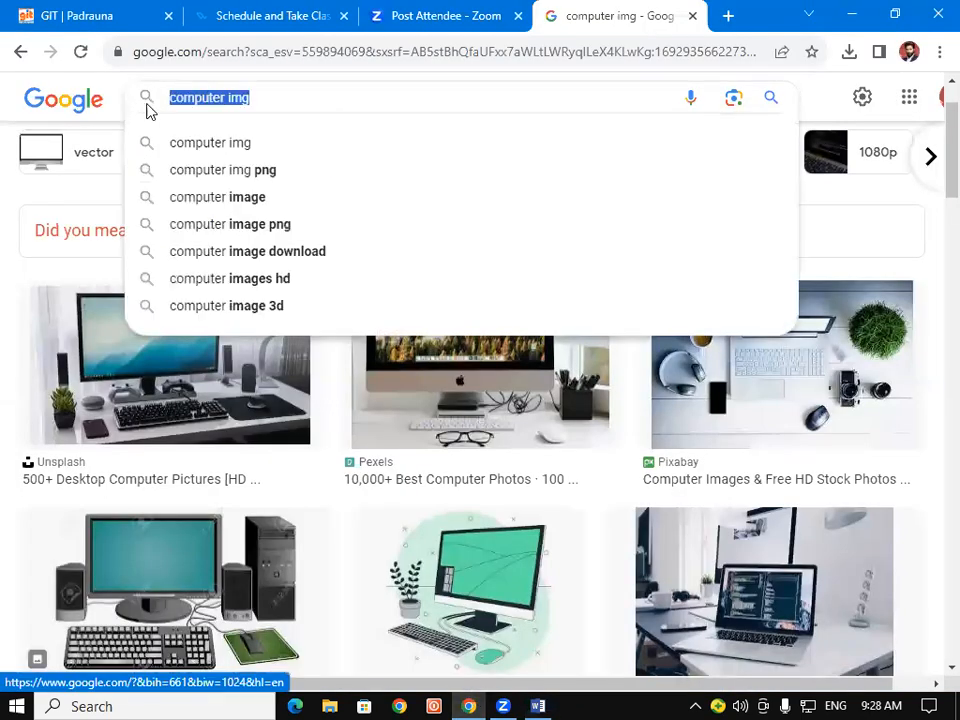
pyautogui.write('CPU image')
pyautogui.press('Return')
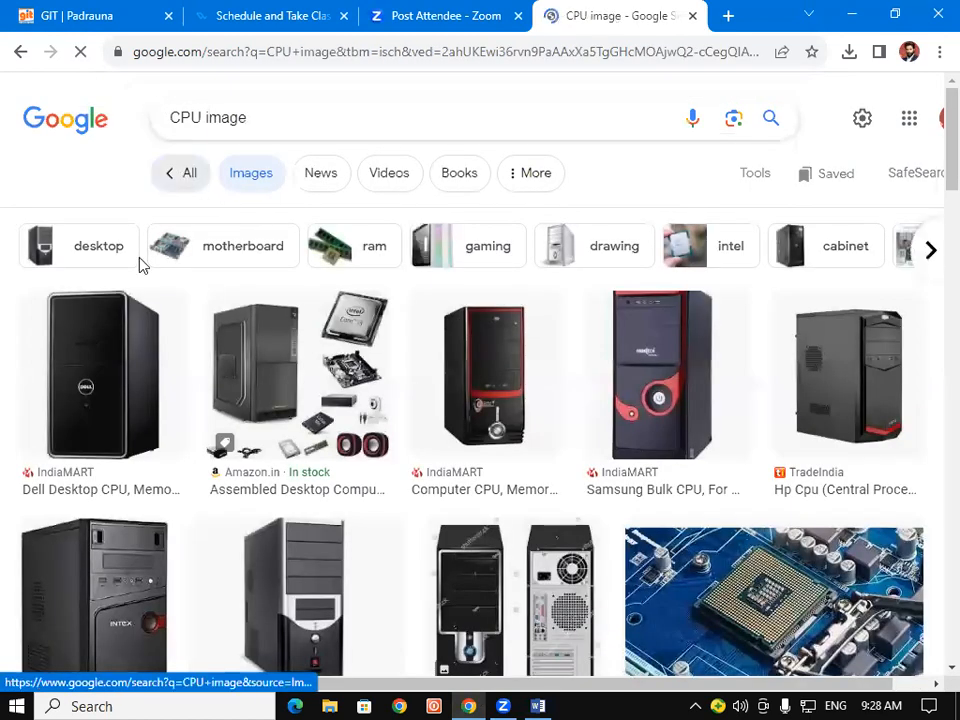
# Save the black and red Samsung Bulk CPU picture to the Desktop as JPEG image "download (2)"
pyautogui.rightClick(641, 364)
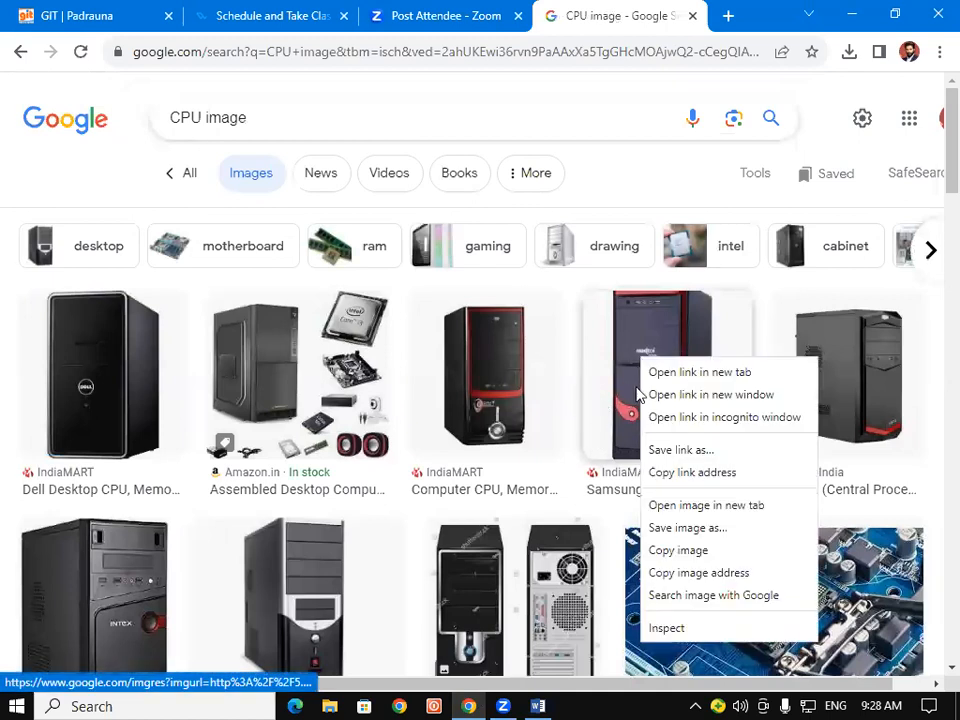
pyautogui.click(675, 530)
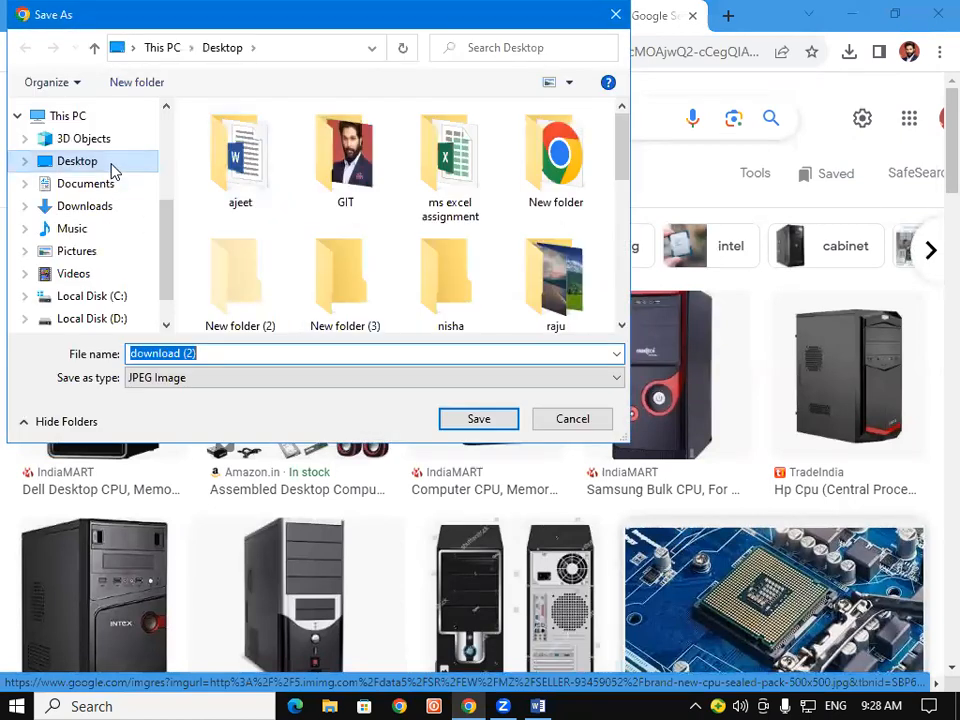
pyautogui.click(113, 170)
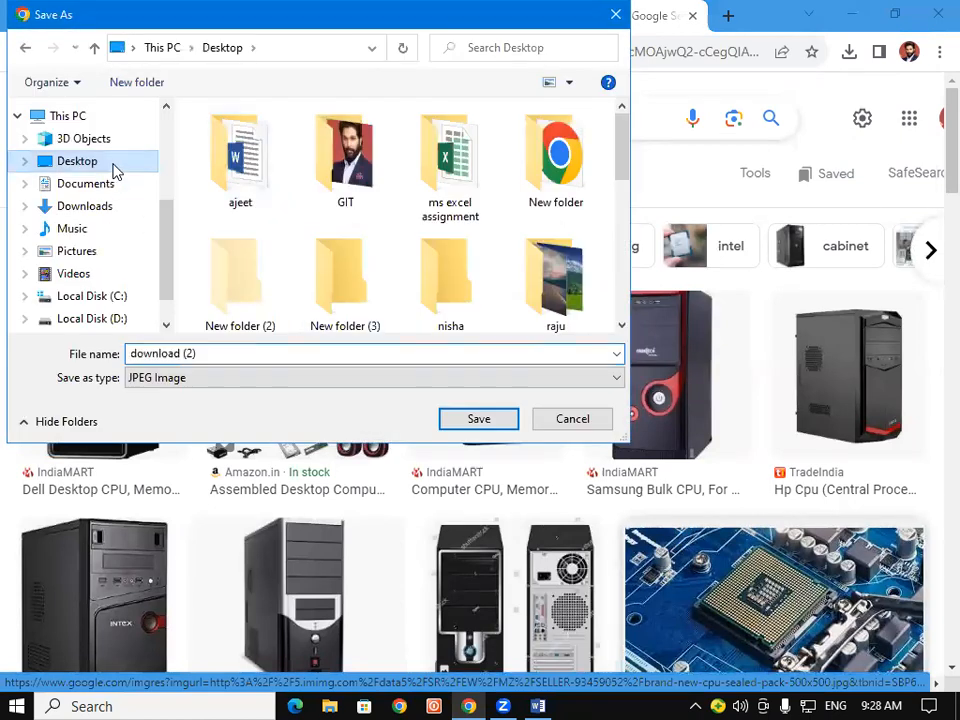
pyautogui.click(462, 424)
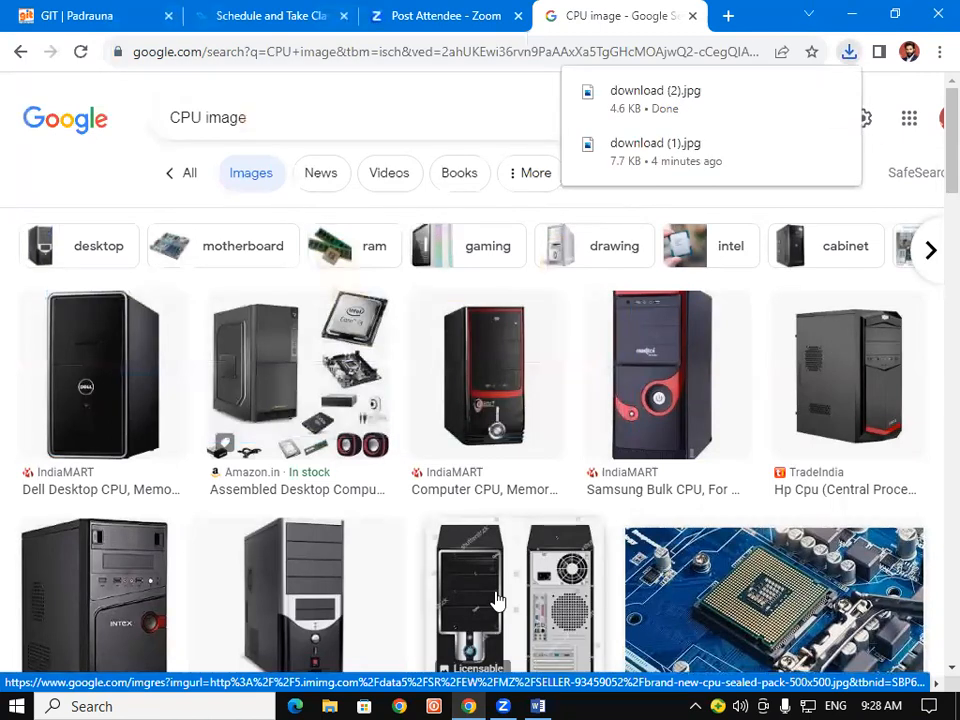
# Return to Word and insert the picture "download (2)" from the Desktop at the CPU heading
pyautogui.click(537, 704)
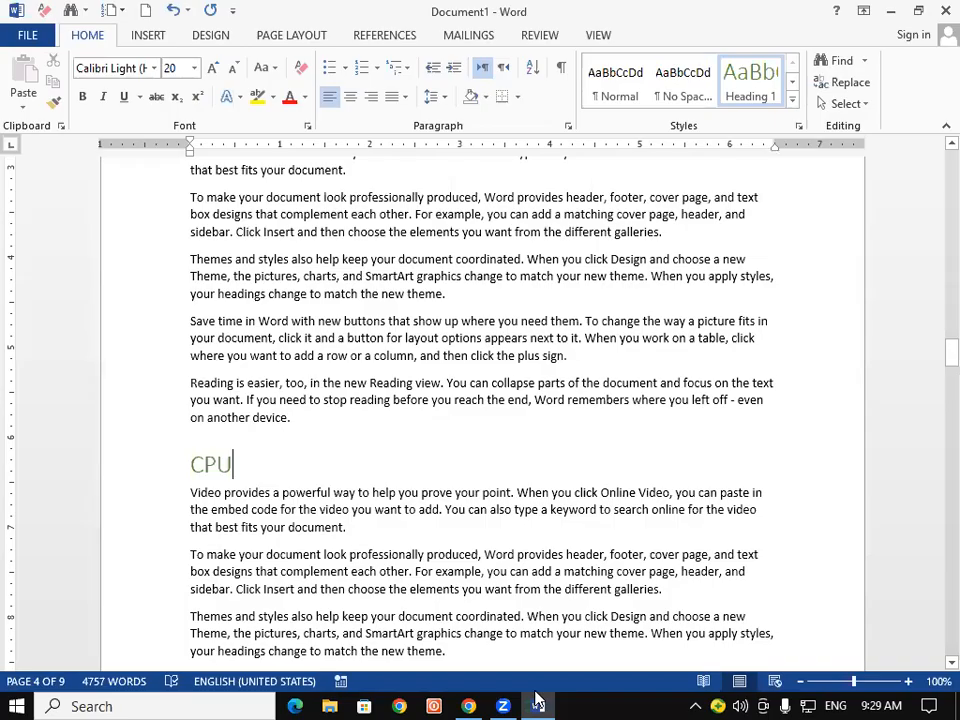
pyautogui.click(149, 36)
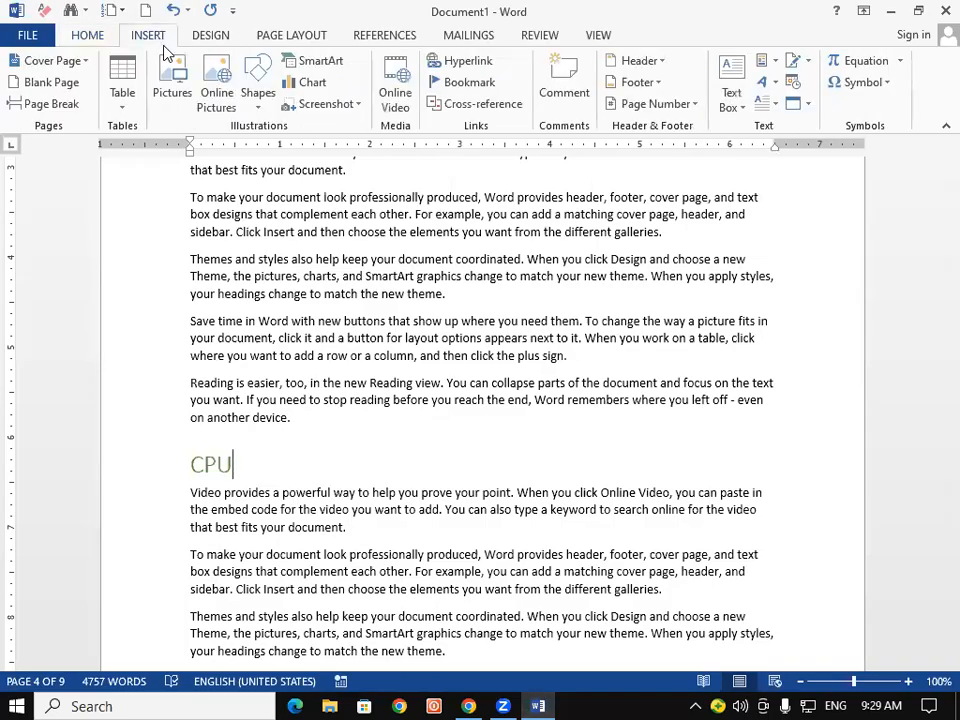
pyautogui.click(172, 76)
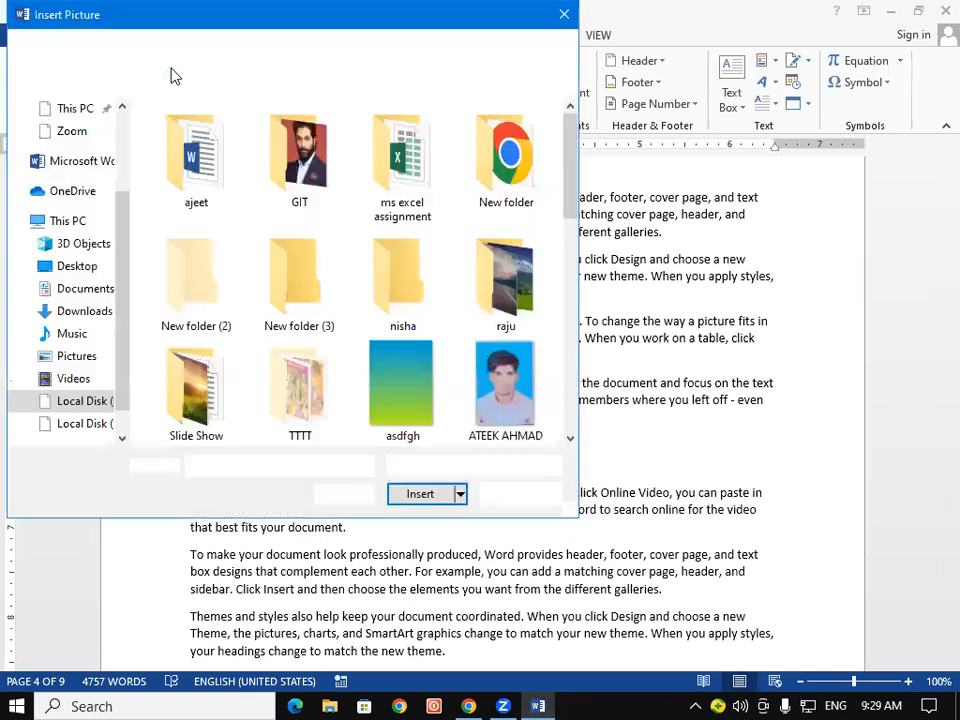
pyautogui.click(300, 274)
pyautogui.moveTo(572, 171); pyautogui.dragTo(521, 245)
pyautogui.click(413, 277)
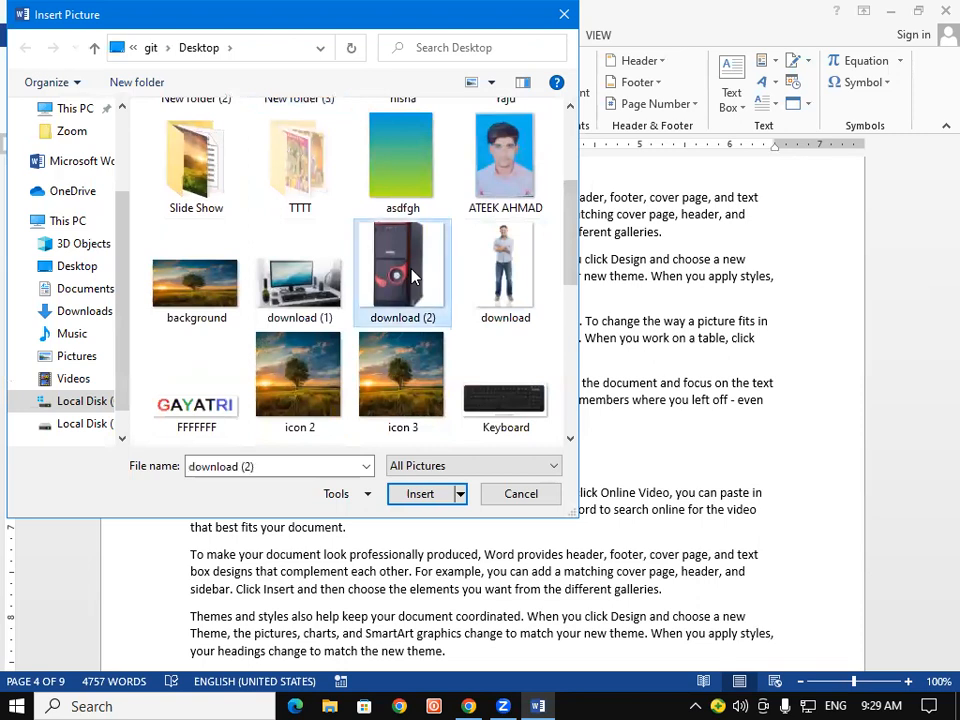
pyautogui.click(422, 494)
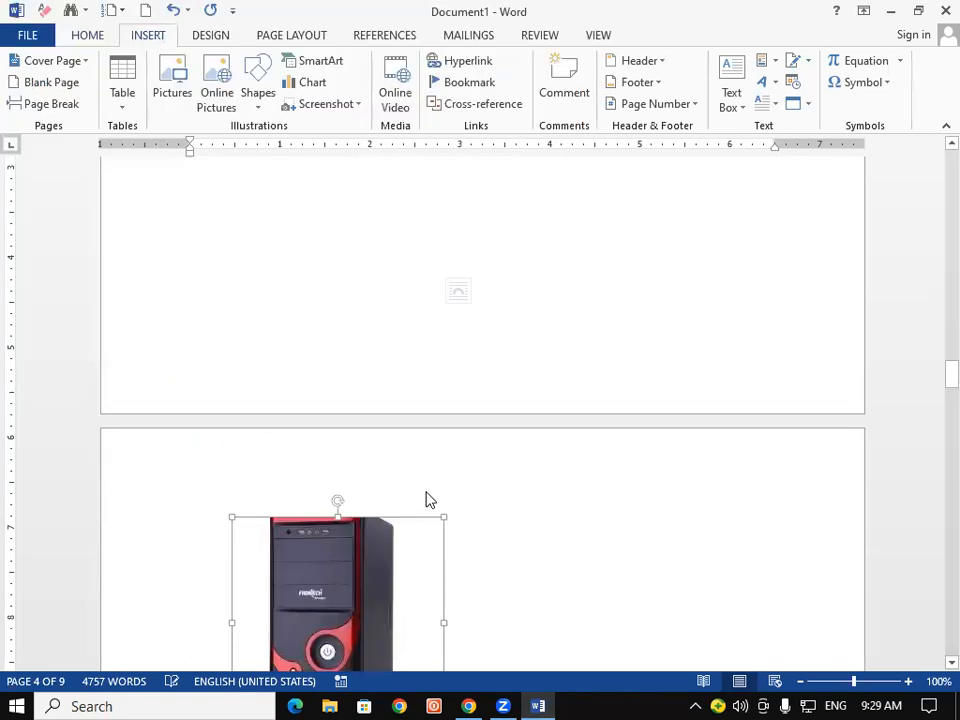
# Move the CPU picture into the paragraph below its heading and set its text wrapping to Square
pyautogui.moveTo(343, 429); pyautogui.dragTo(467, 508)
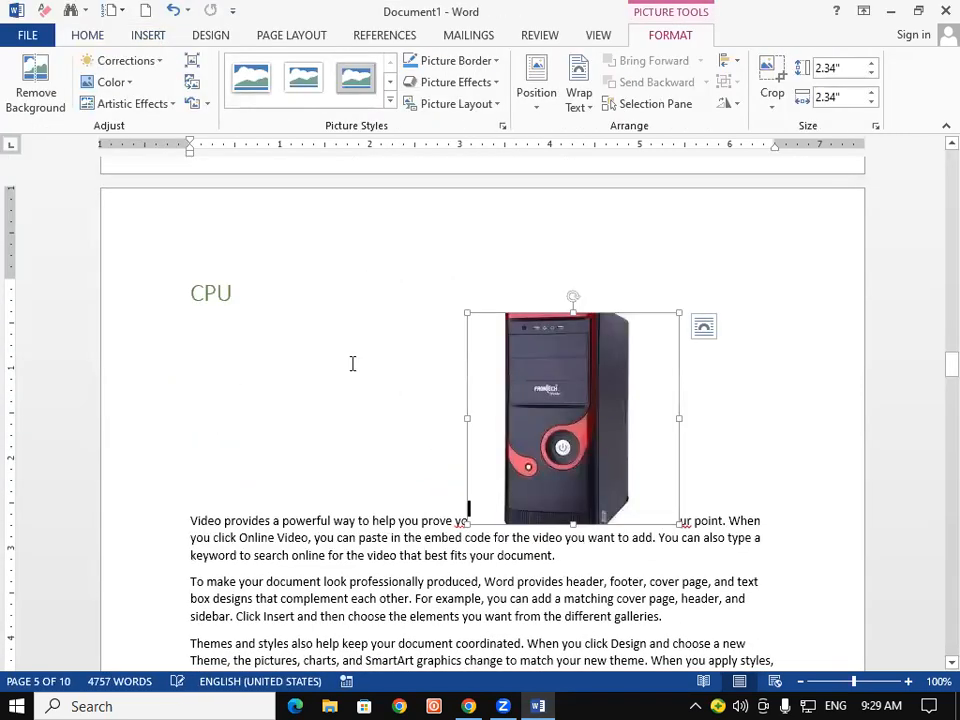
pyautogui.moveTo(506, 381); pyautogui.dragTo(315, 366)
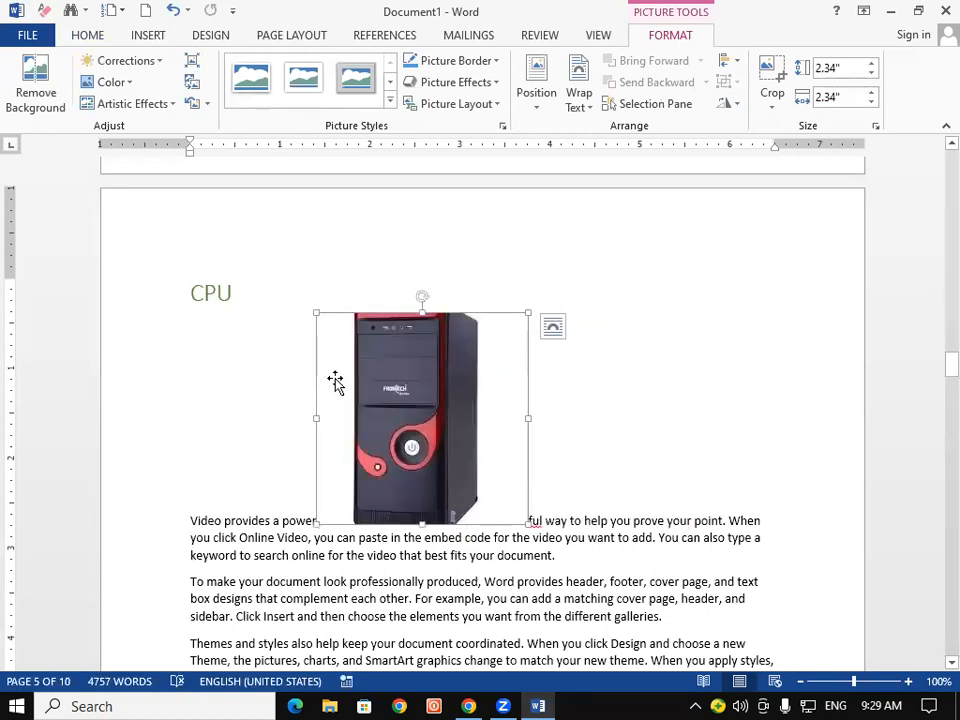
pyautogui.click(580, 98)
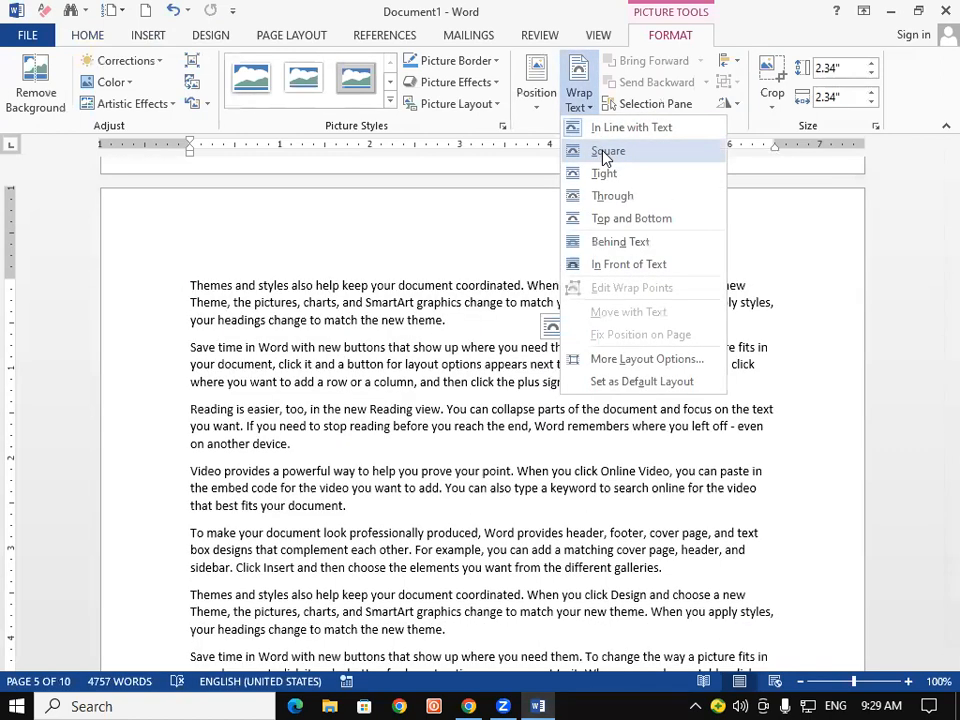
pyautogui.click(587, 243)
# Position the CPU picture at the right margin beside the CPU heading and its paragraphs
pyautogui.scroll(9, 531, 348)
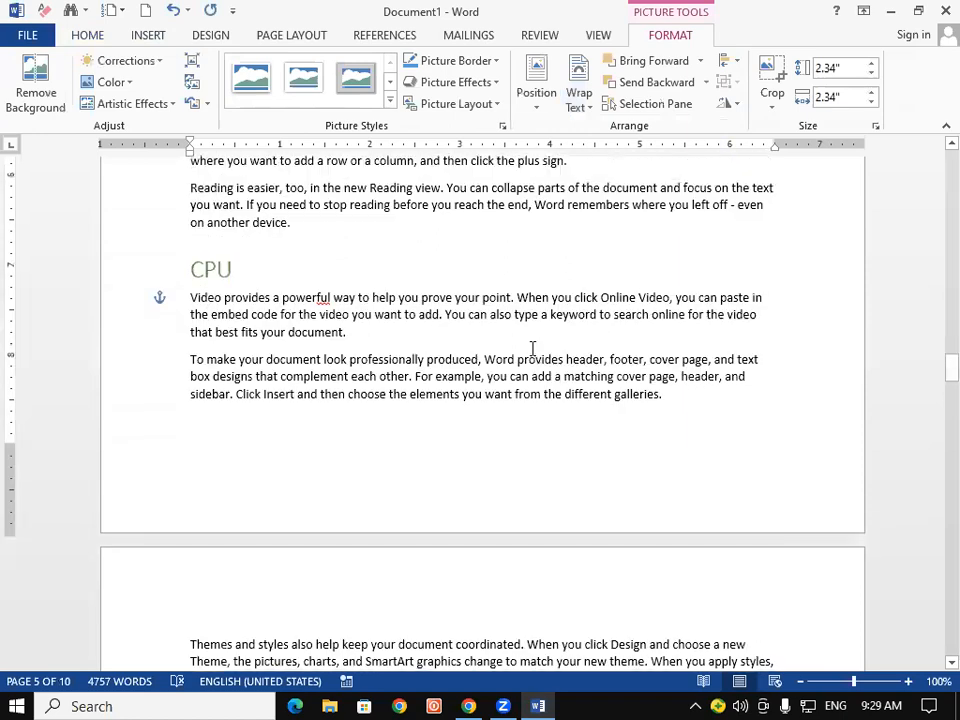
pyautogui.scroll(-10, 531, 348)
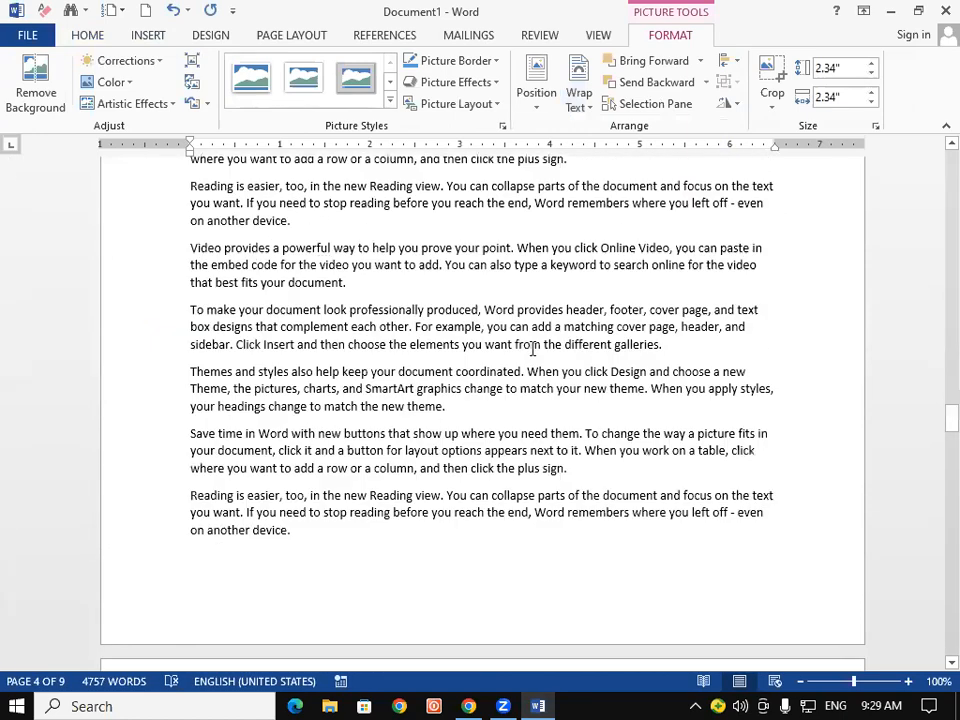
pyautogui.scroll(10, 532, 349)
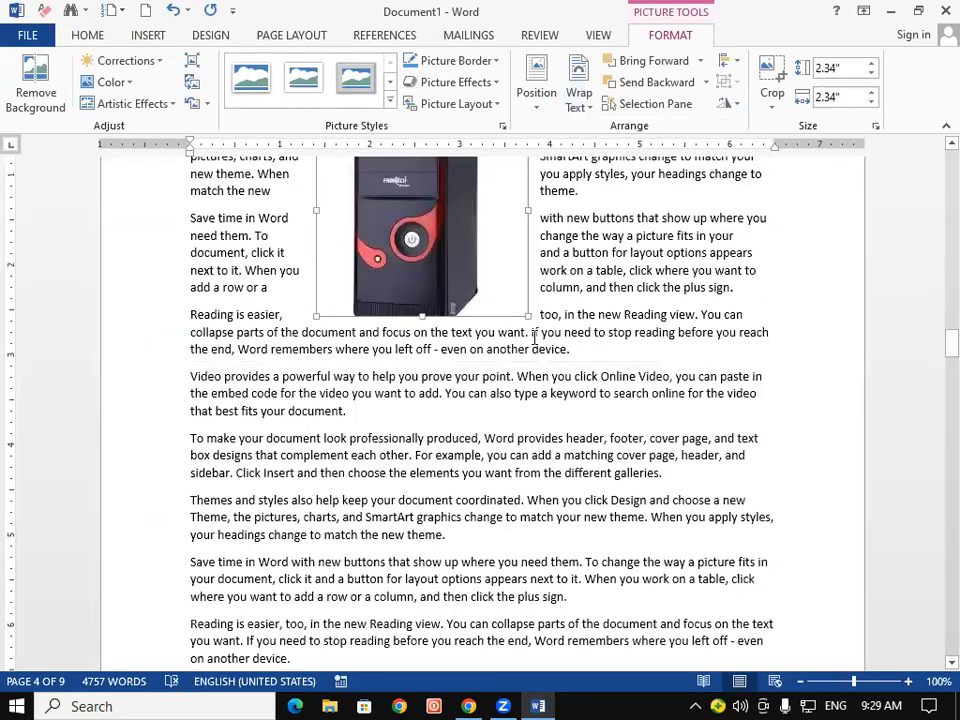
pyautogui.moveTo(470, 343); pyautogui.dragTo(628, 658)
pyautogui.scroll(-5, 538, 337)
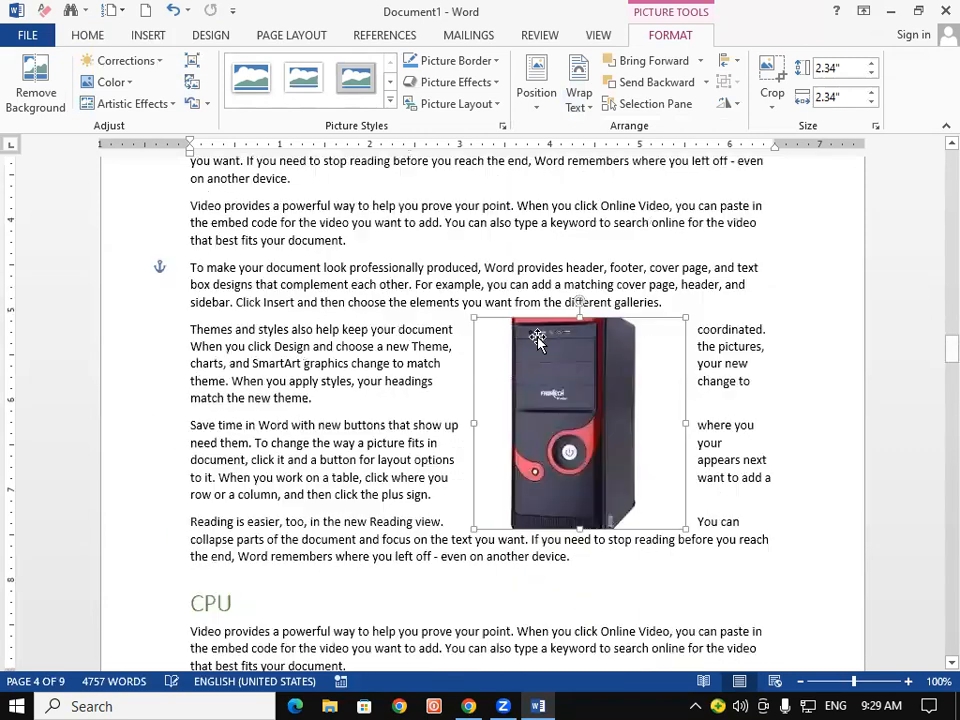
pyautogui.moveTo(594, 395); pyautogui.dragTo(665, 470)
pyautogui.scroll(-4, 665, 470)
pyautogui.moveTo(663, 333); pyautogui.dragTo(663, 249)
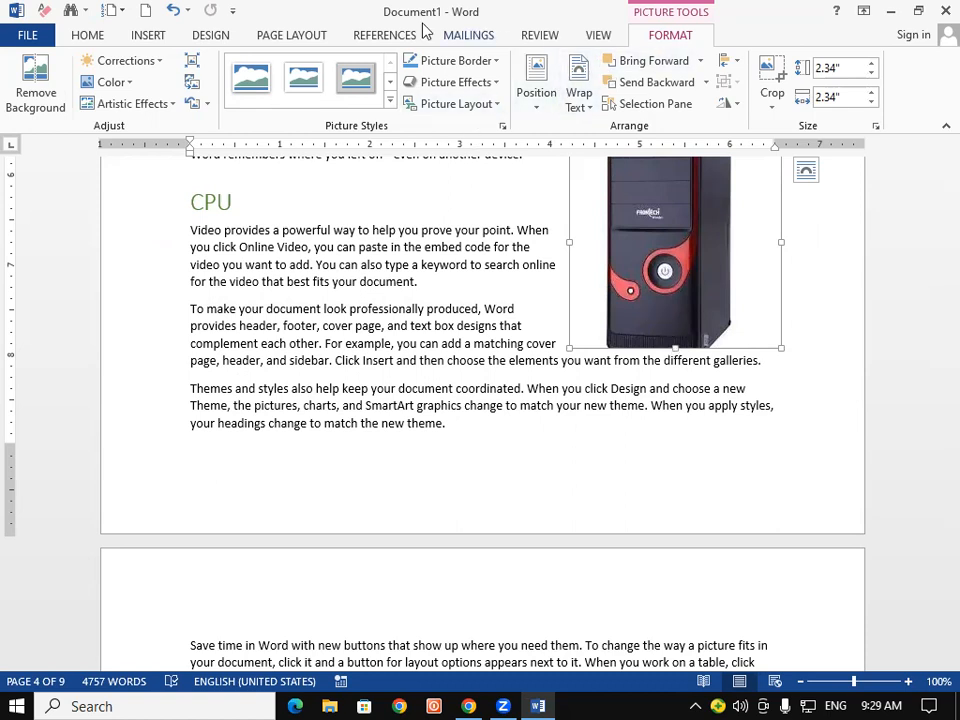
# Insert a caption with the label "Image" below the CPU picture
pyautogui.click(386, 36)
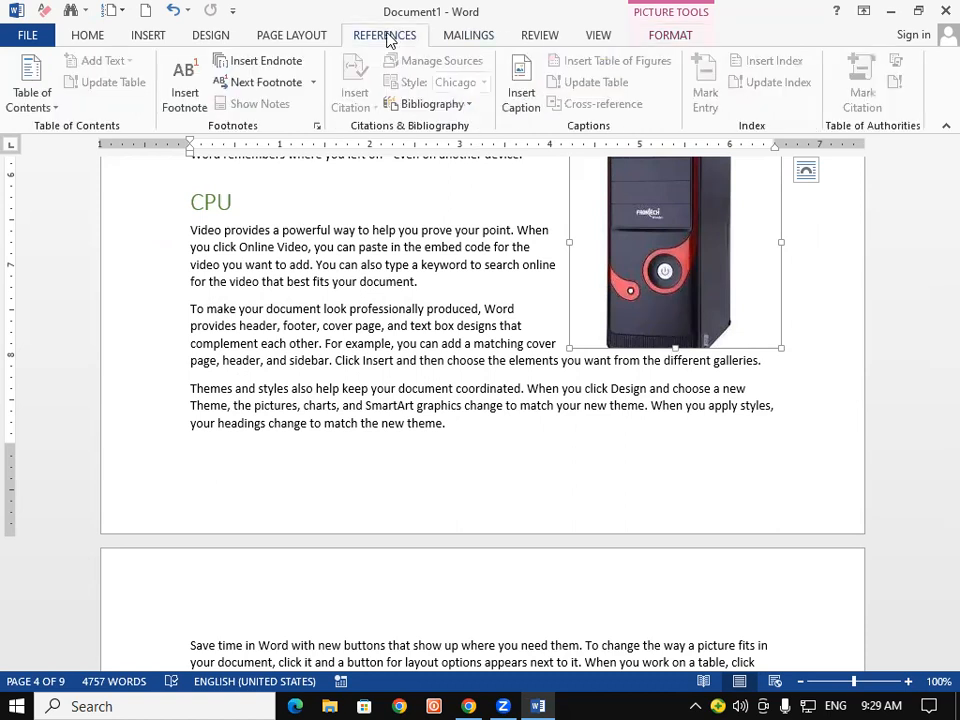
pyautogui.click(518, 92)
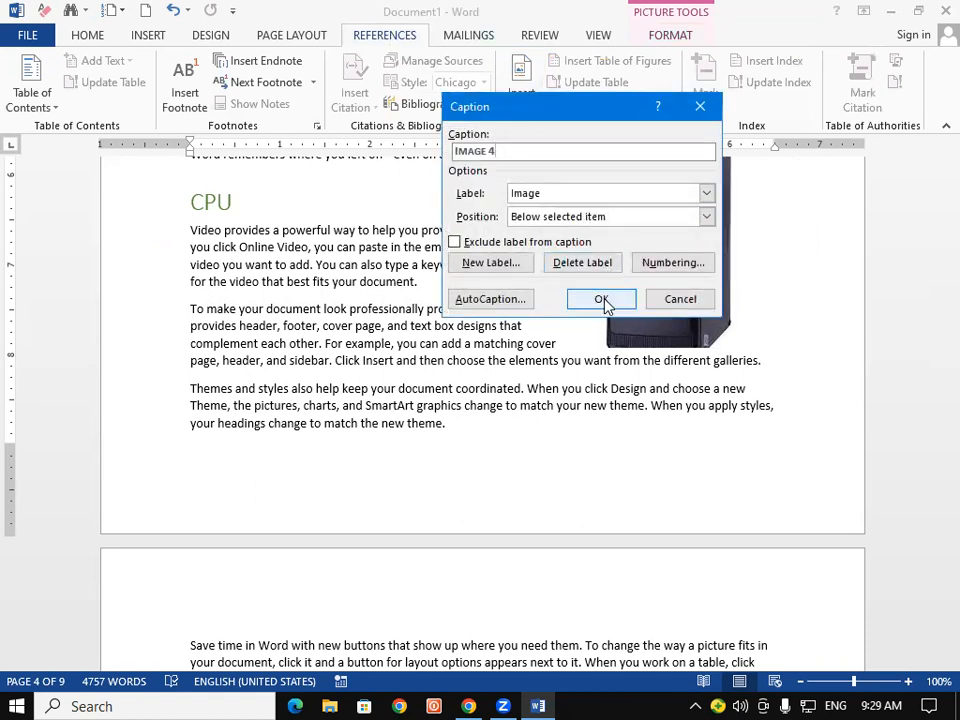
pyautogui.click(605, 298)
# Enlarge the font of the CPU picture's caption by five size increments
pyautogui.moveTo(622, 361); pyautogui.dragTo(570, 362)
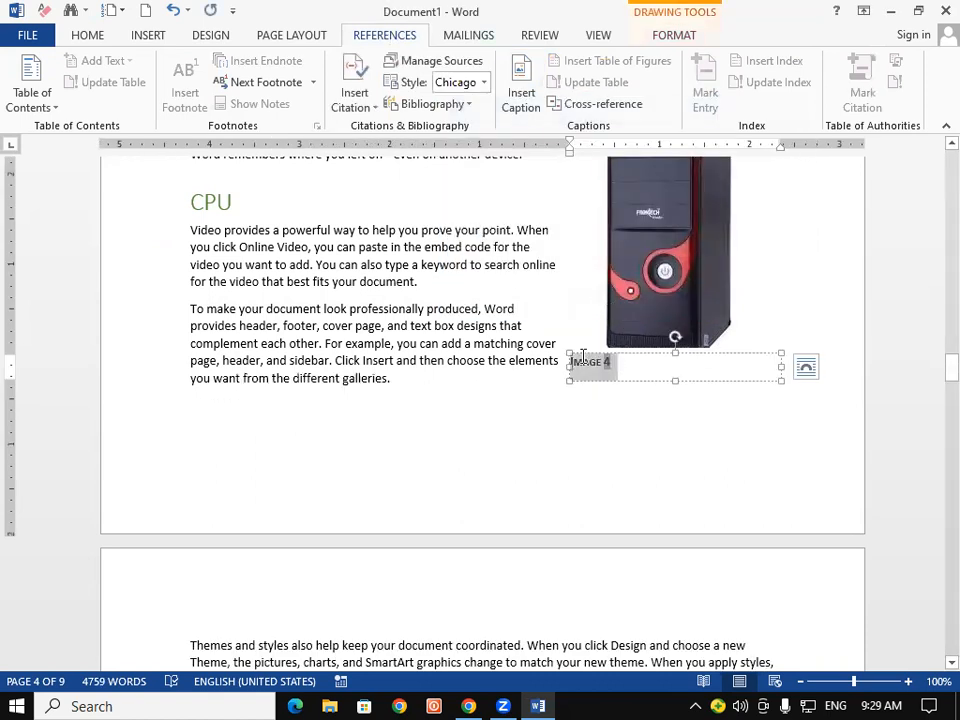
pyautogui.click(87, 35)
pyautogui.click(213, 67)
pyautogui.click(213, 67)
pyautogui.click(213, 67)
pyautogui.click(213, 67)
pyautogui.click(213, 67)
pyautogui.click(611, 254)
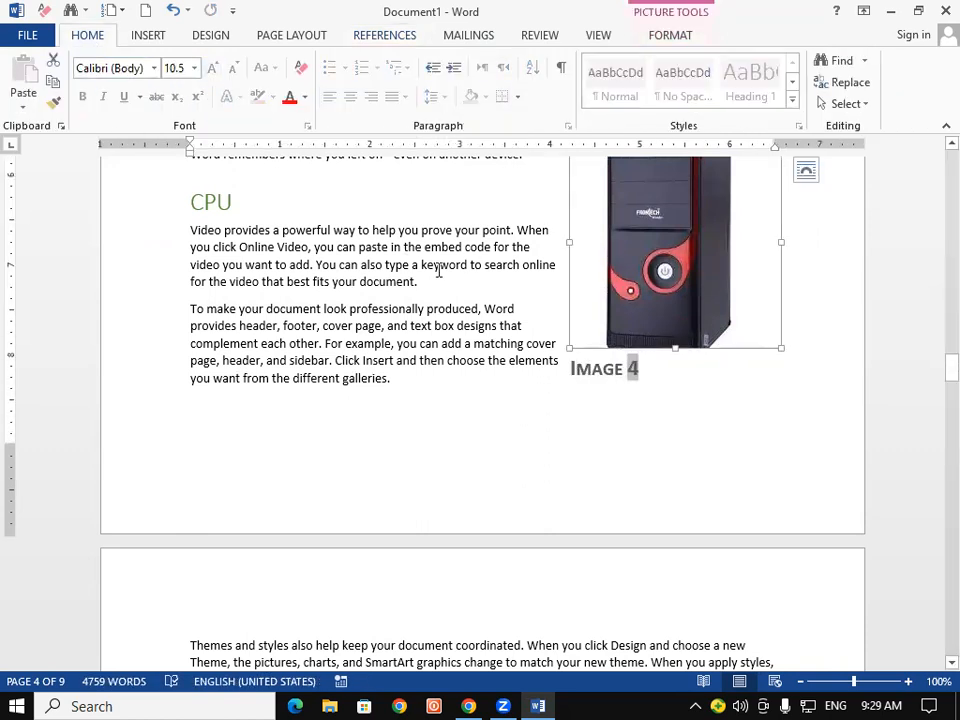
pyautogui.click(371, 319)
# Insert a blank page at the start of the document, before the Computer heading
pyautogui.scroll(2, 369, 316)
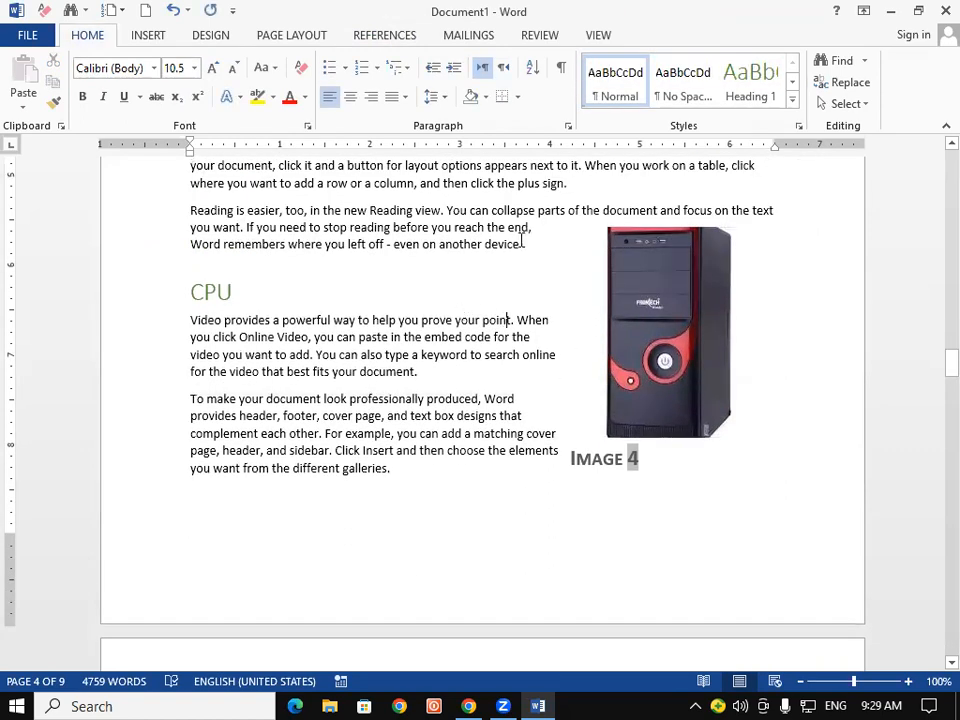
pyautogui.scroll(3, 934, 446)
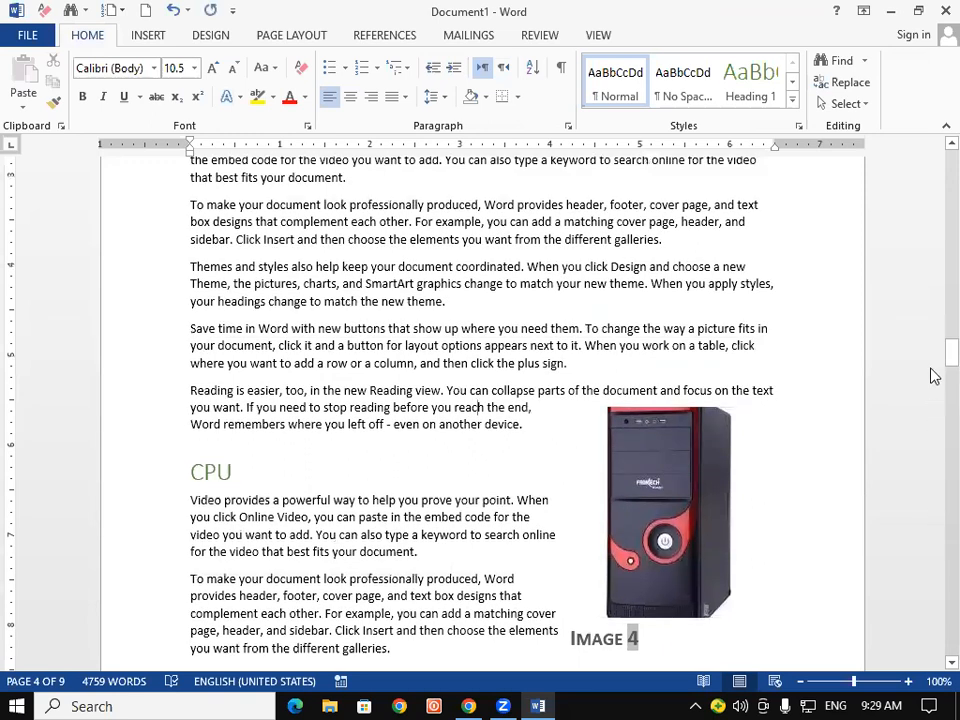
pyautogui.moveTo(934, 347); pyautogui.dragTo(934, 146)
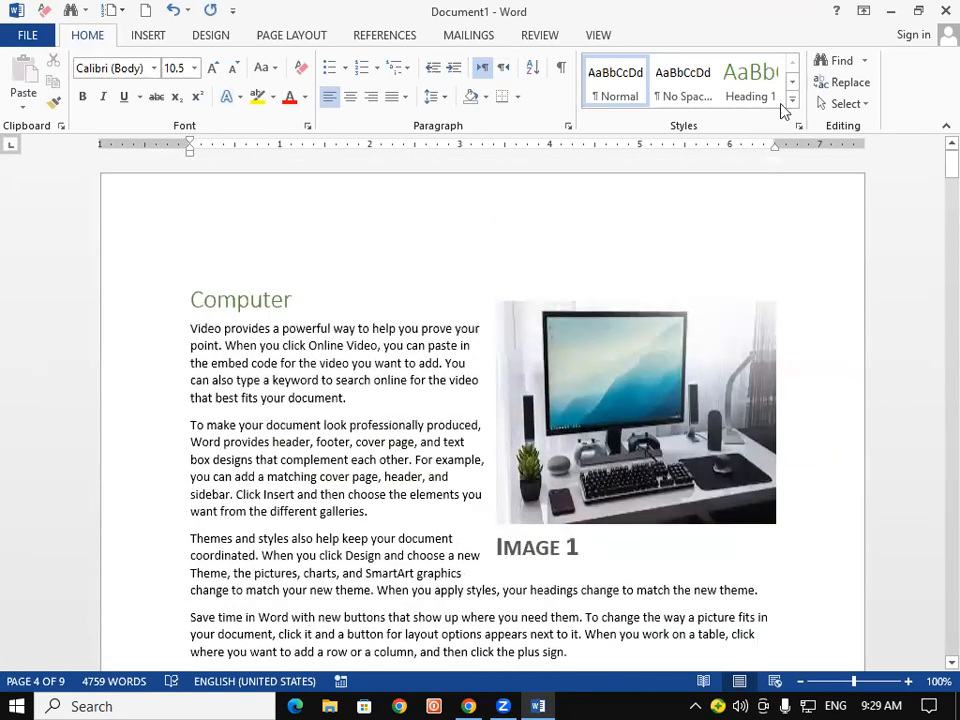
pyautogui.click(370, 35)
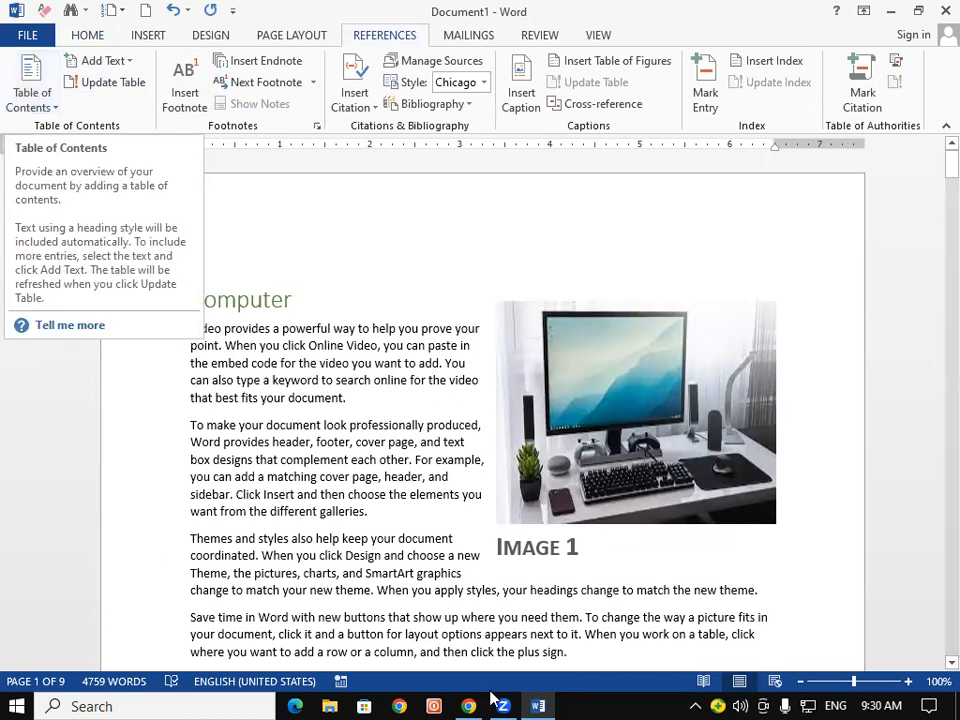
pyautogui.click(148, 35)
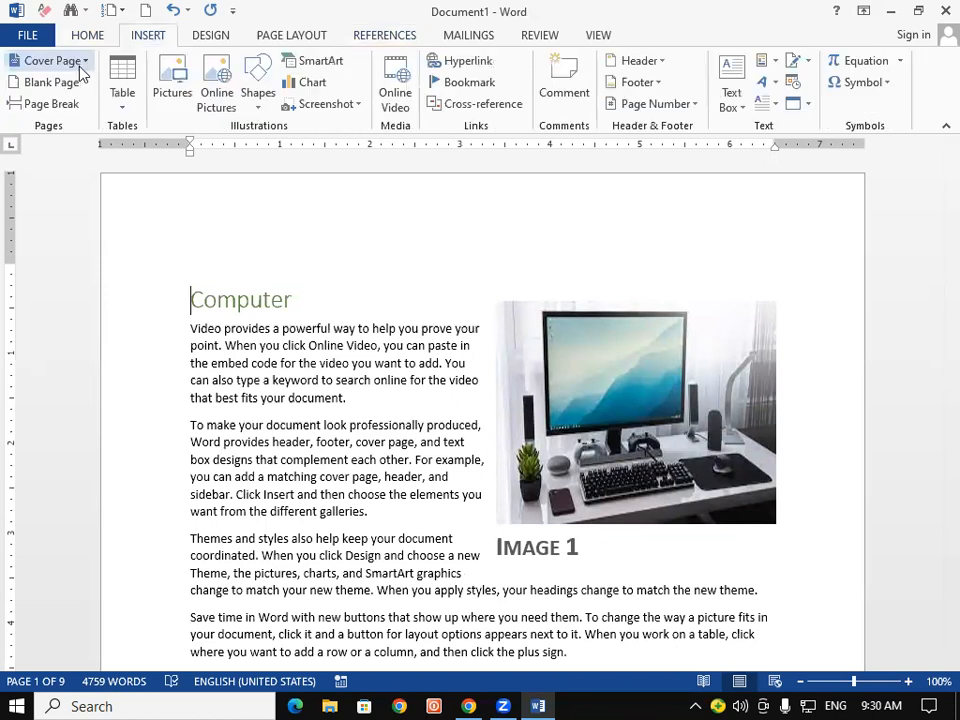
pyautogui.click(66, 84)
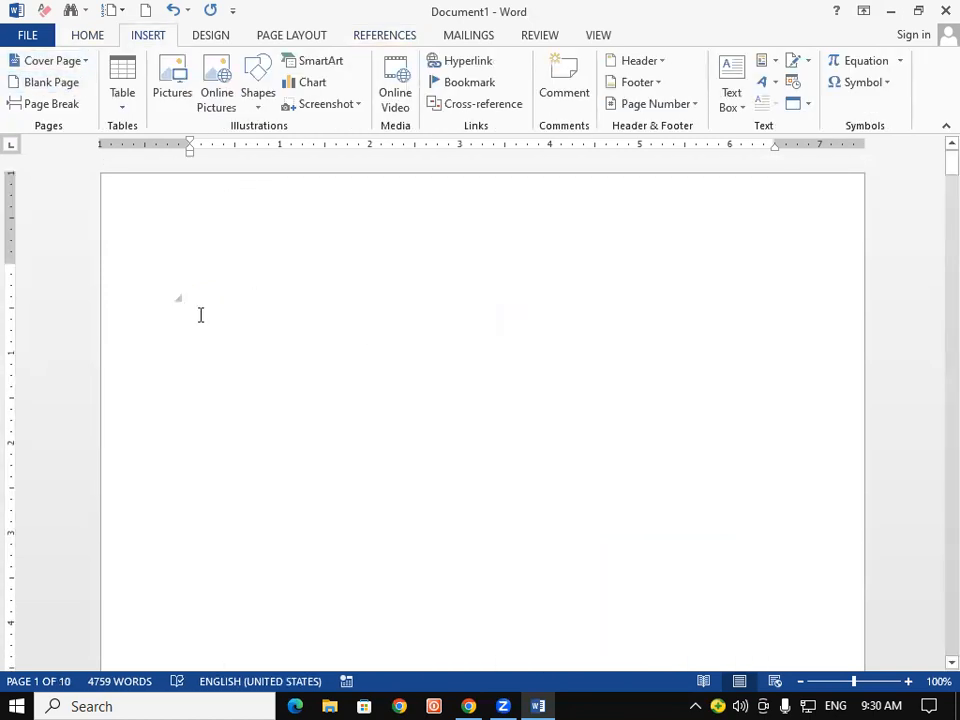
# Insert a table of figures for the caption label "Image" on the blank first page
pyautogui.click(405, 36)
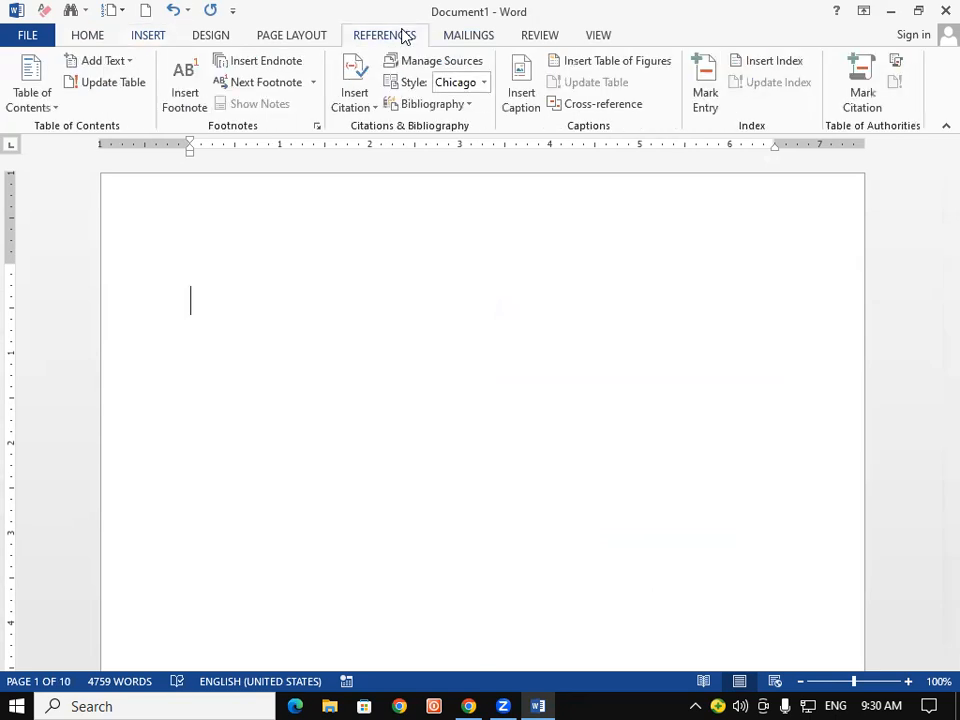
pyautogui.click(586, 69)
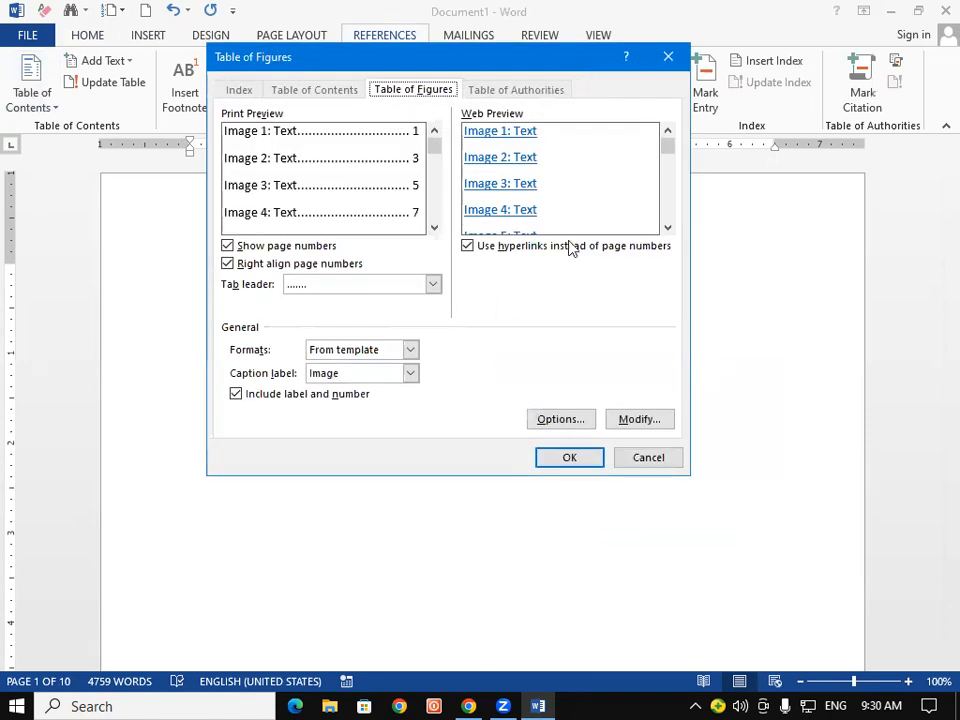
pyautogui.click(569, 458)
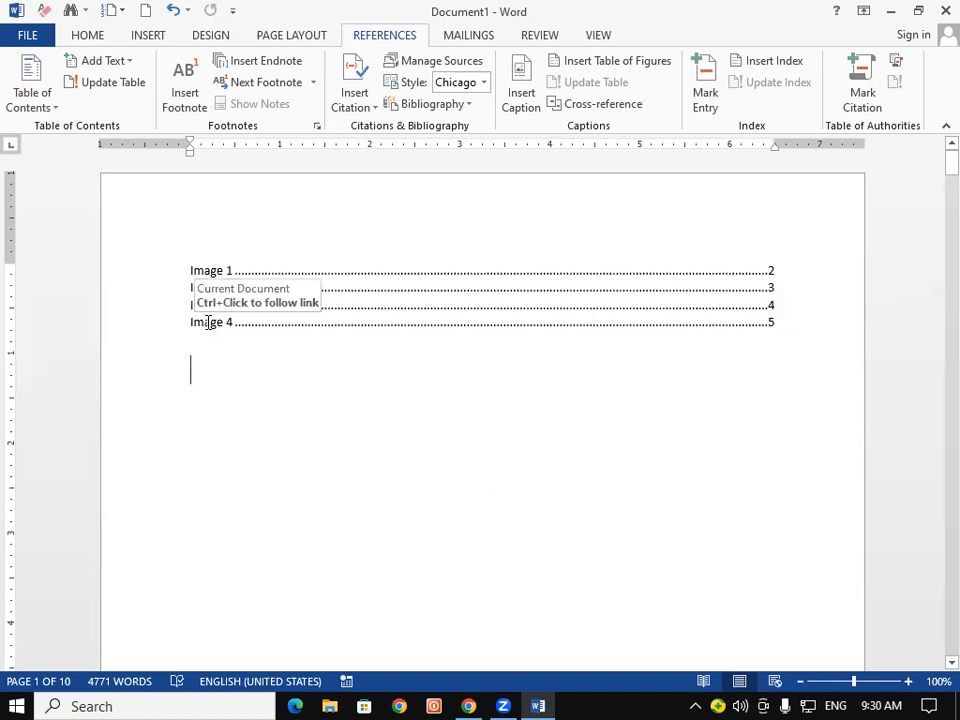
pyautogui.click(232, 465)
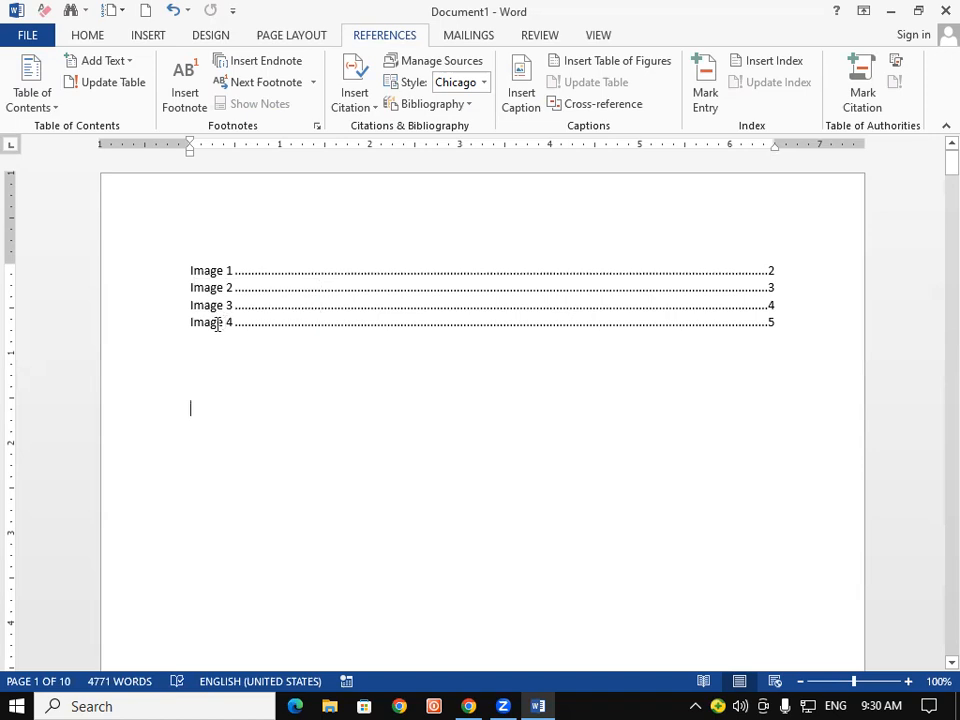
# Follow the Image 1 and Image 4 entries of the table of figures to check the captioned pictures they link to
pyautogui.keyDown('ctrl'); pyautogui.click(212, 271); pyautogui.keyUp('ctrl')
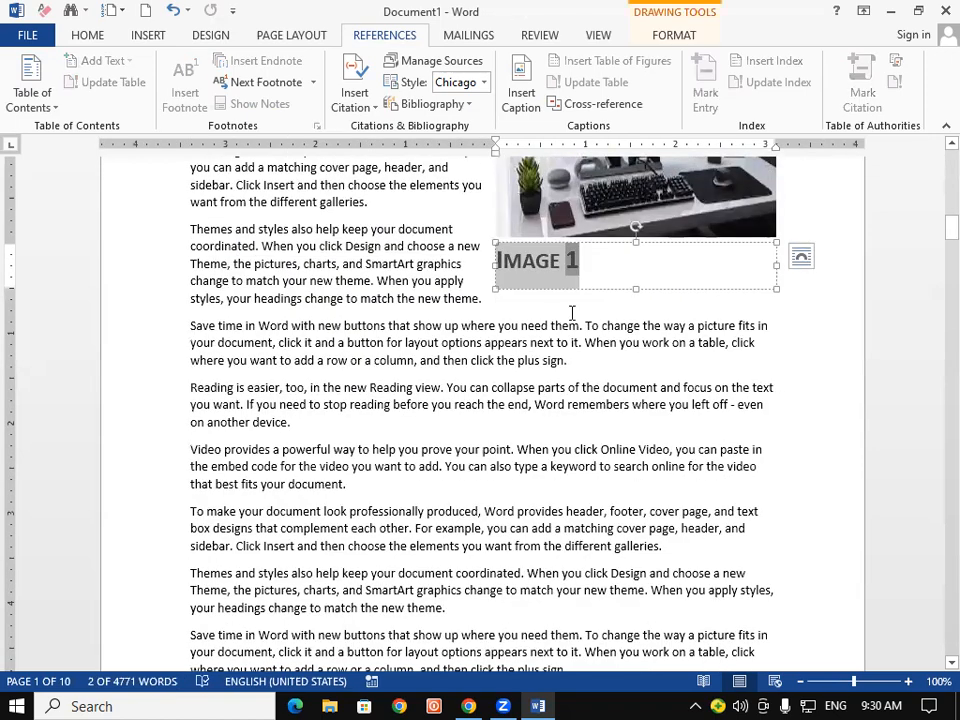
pyautogui.click(664, 343)
pyautogui.scroll(5, 660, 346)
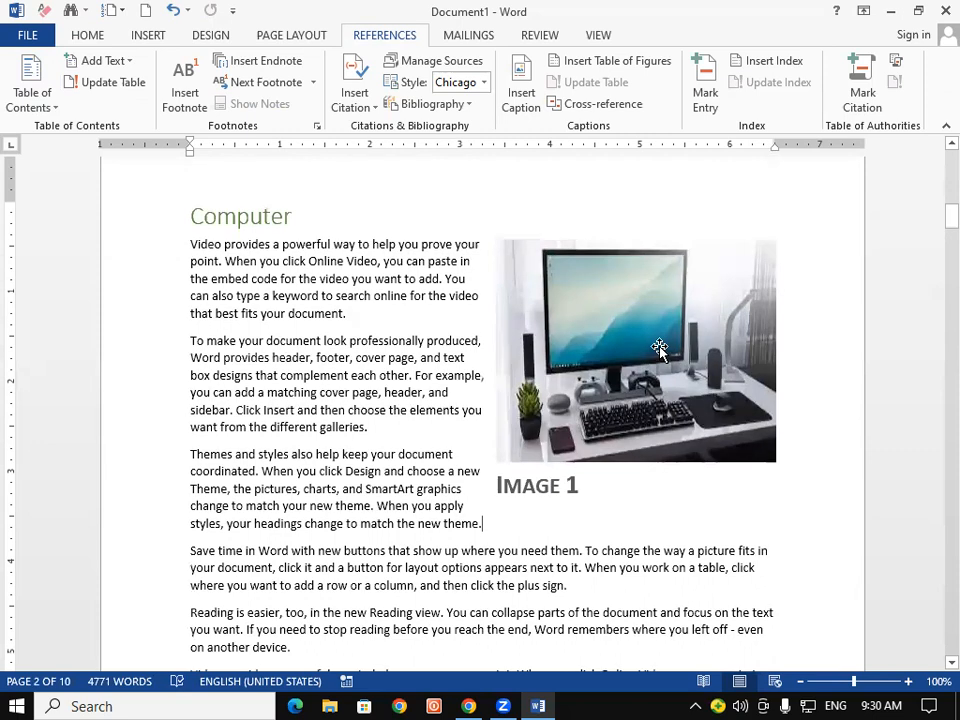
pyautogui.moveTo(951, 216); pyautogui.dragTo(843, 120)
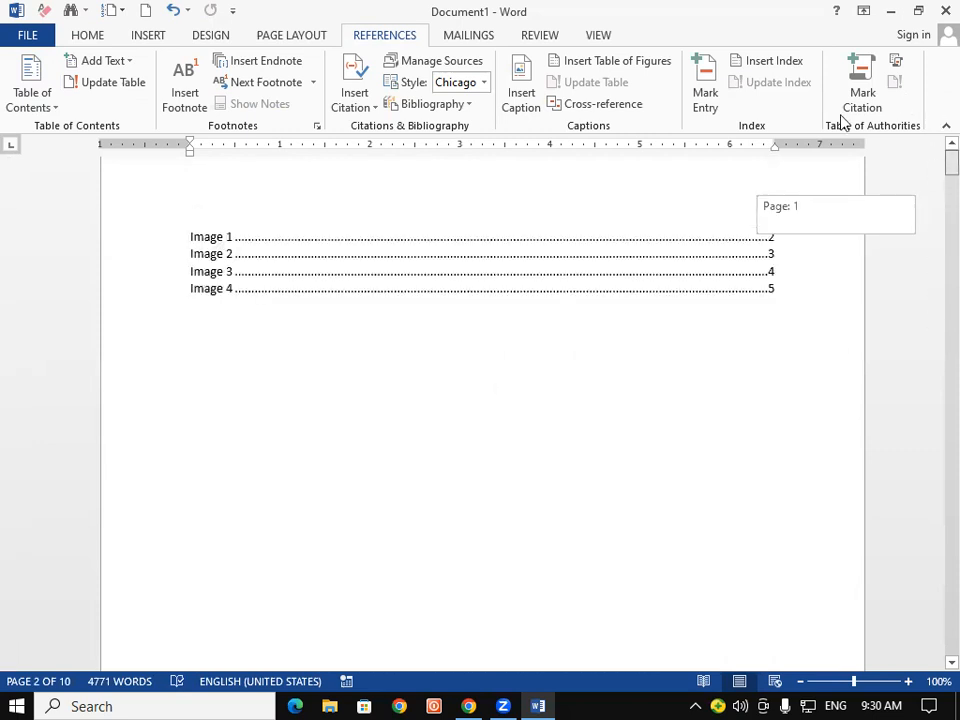
pyautogui.keyDown('ctrl'); pyautogui.click(219, 334); pyautogui.keyUp('ctrl')
pyautogui.scroll(-2, 561, 435)
pyautogui.click(677, 353)
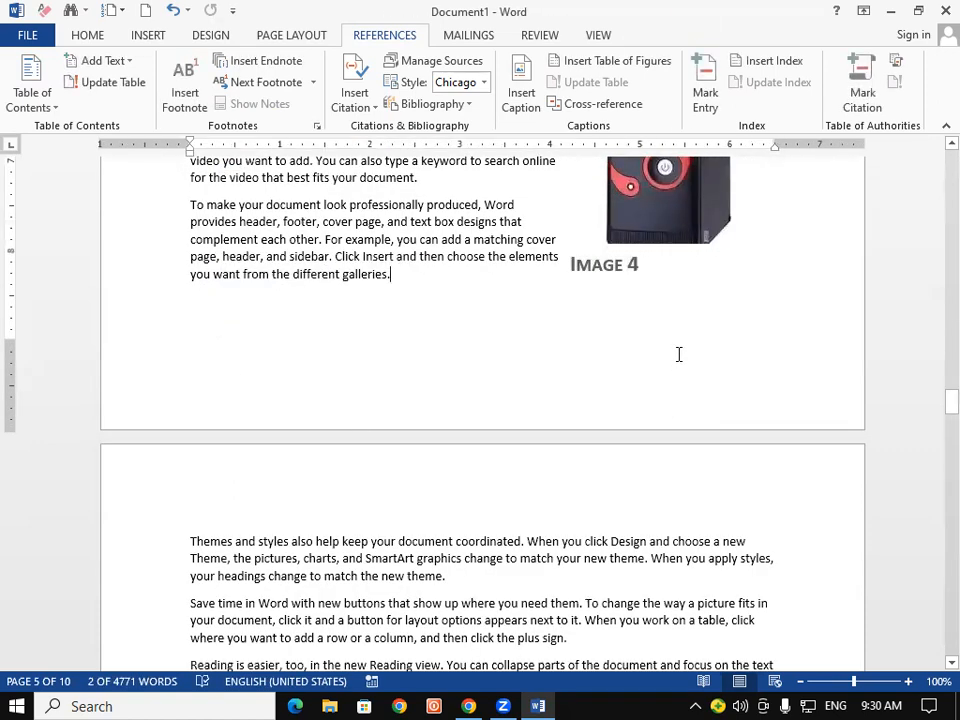
pyautogui.scroll(3, 680, 338)
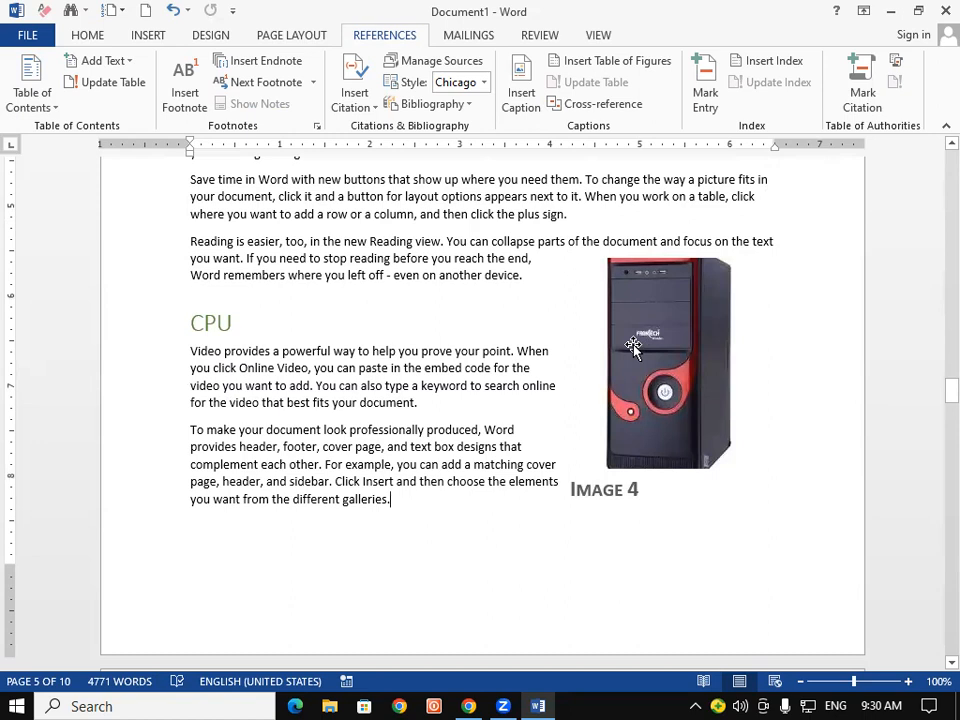
pyautogui.scroll(6, 630, 345)
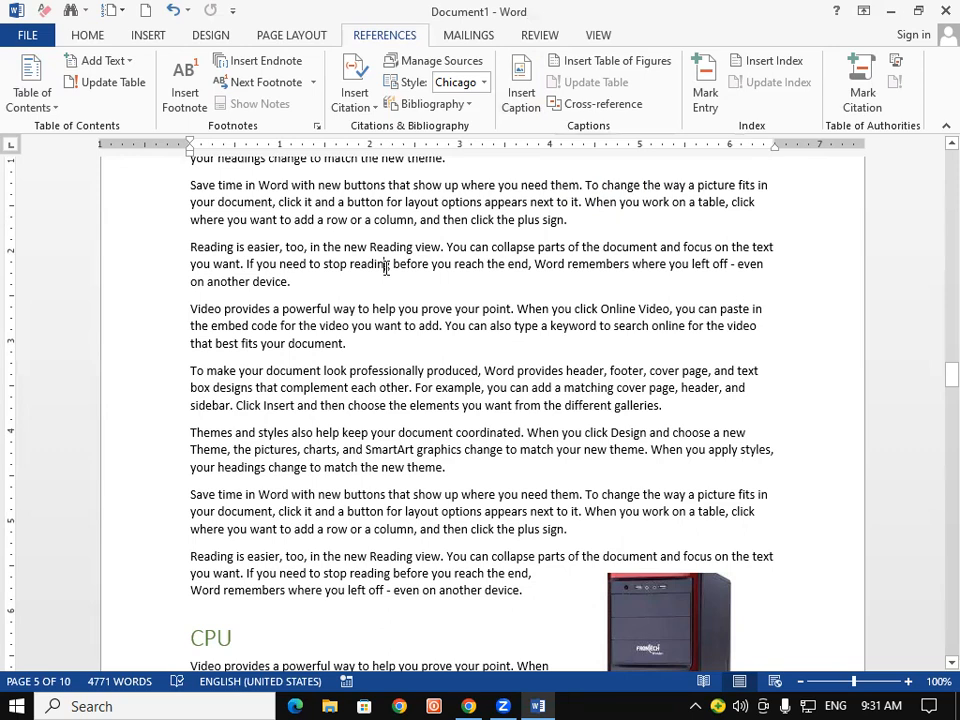
# Insert the desktop picture "asdfgh" at the end of the "To make your document look professionally produced" paragraph on page 6
pyautogui.scroll(-10, 386, 268)
pyautogui.scroll(-5, 466, 382)
pyautogui.click(662, 413)
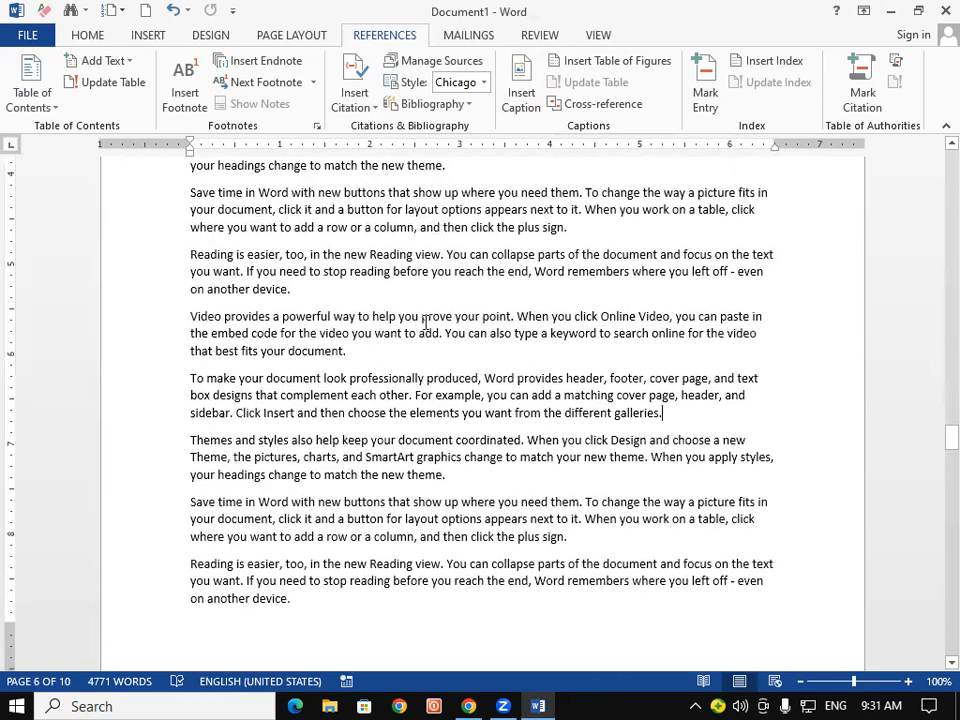
pyautogui.click(146, 37)
pyautogui.click(184, 97)
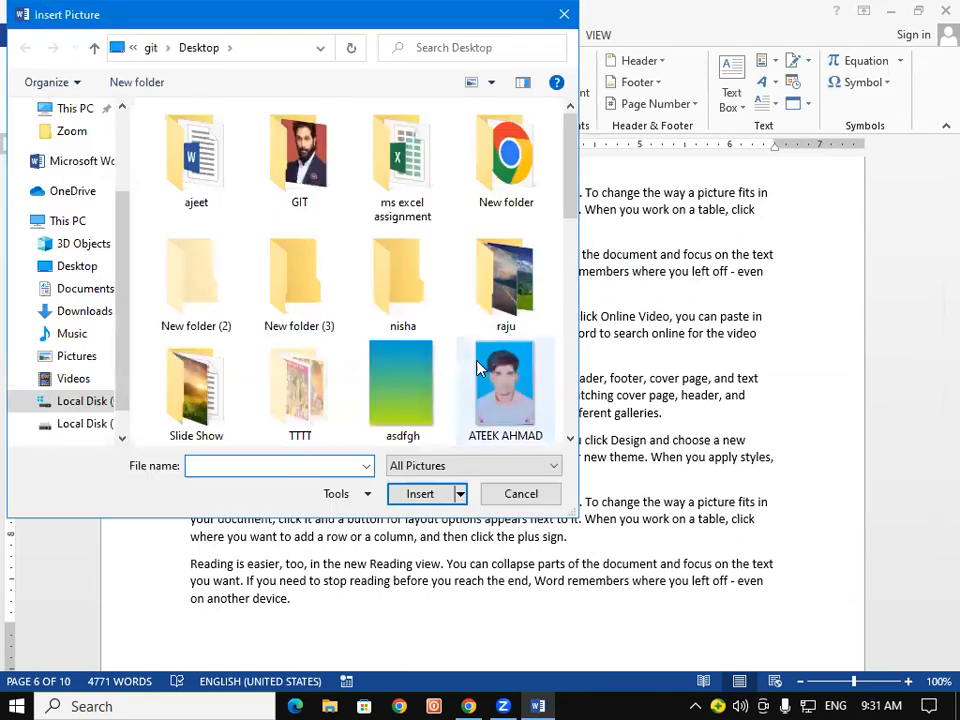
pyautogui.click(410, 378)
pyautogui.doubleClick(410, 378)
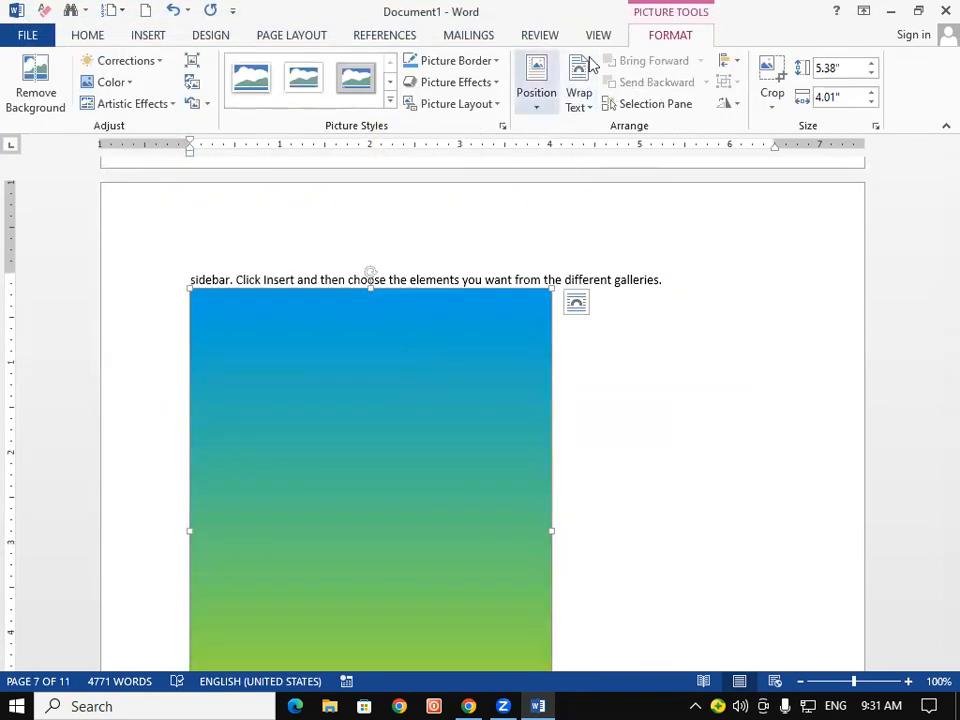
# Wrap the text around the gradient picture and shrink it to about 2.95" high by 2.2" wide
pyautogui.click(579, 96)
pyautogui.click(600, 151)
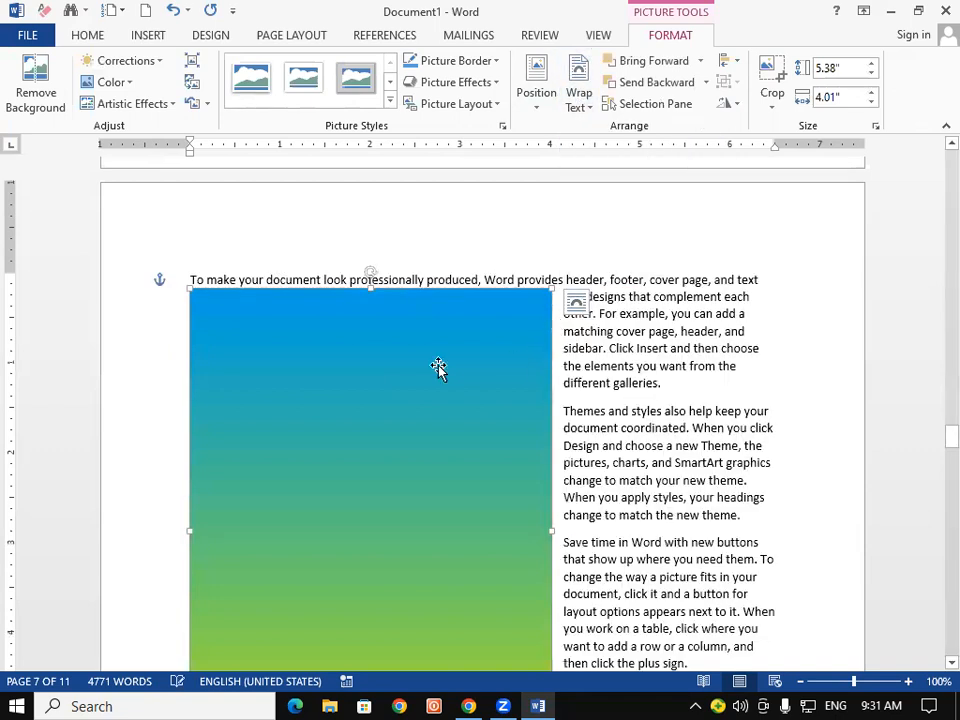
pyautogui.moveTo(195, 292); pyautogui.dragTo(441, 363)
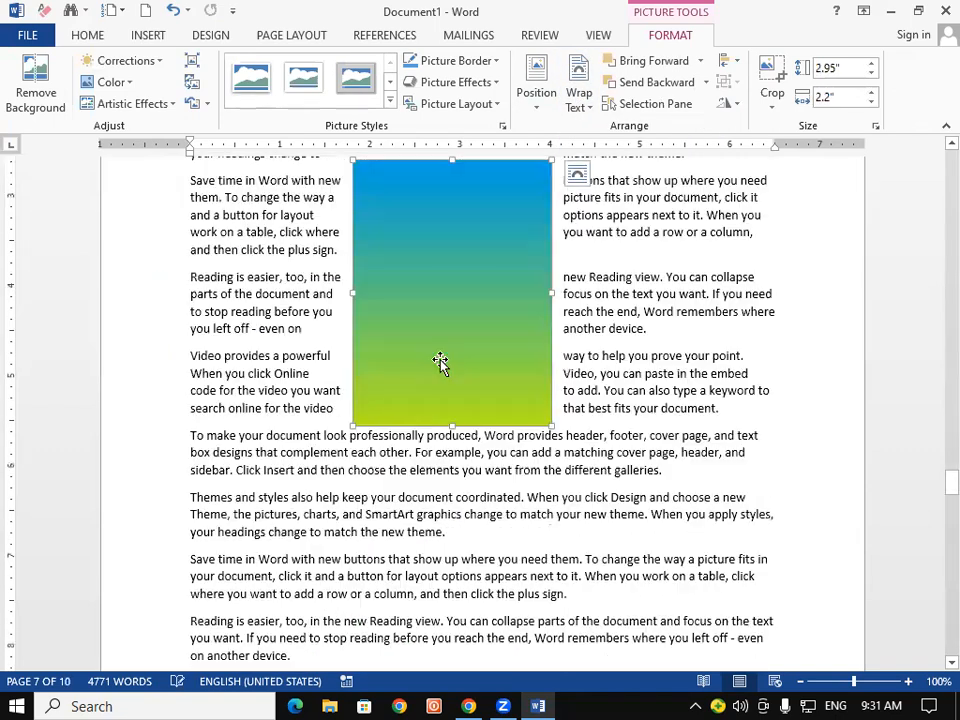
# Insert a caption with the label "Image" below the gradient picture
pyautogui.click(393, 36)
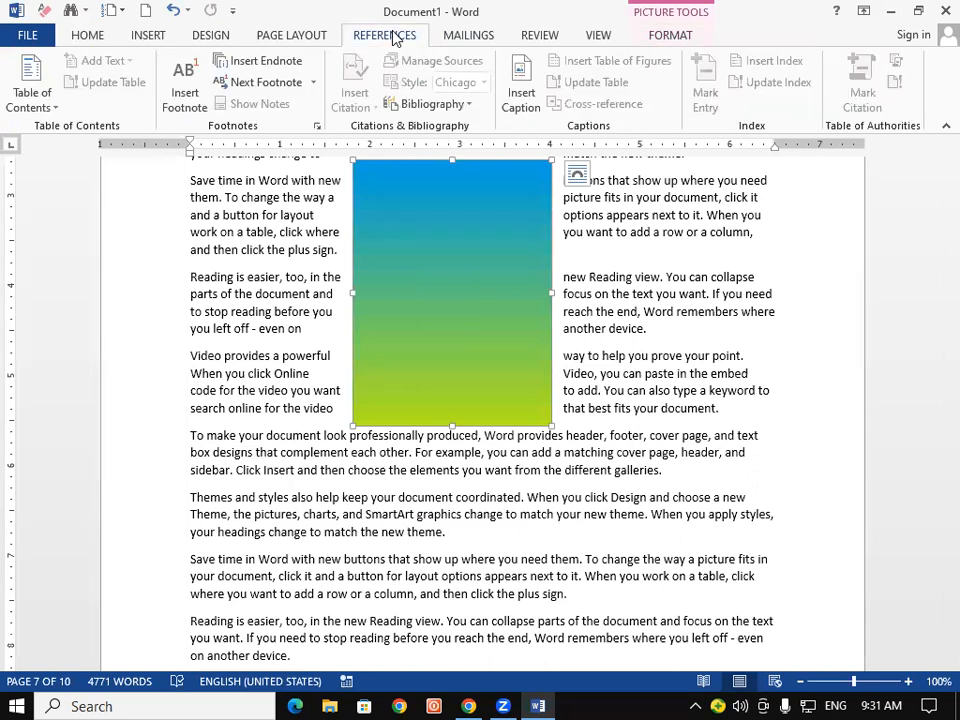
pyautogui.click(522, 80)
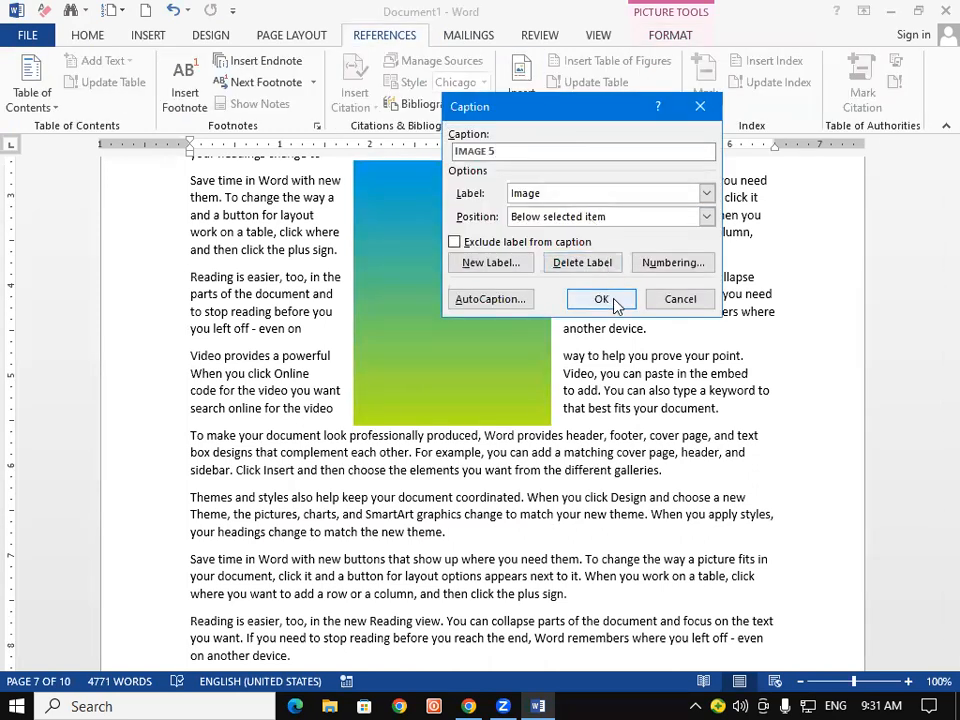
pyautogui.click(601, 299)
# Update the entire table of figures on the first page to include the newly captioned picture
pyautogui.moveTo(944, 475); pyautogui.dragTo(934, 140)
pyautogui.click(340, 326)
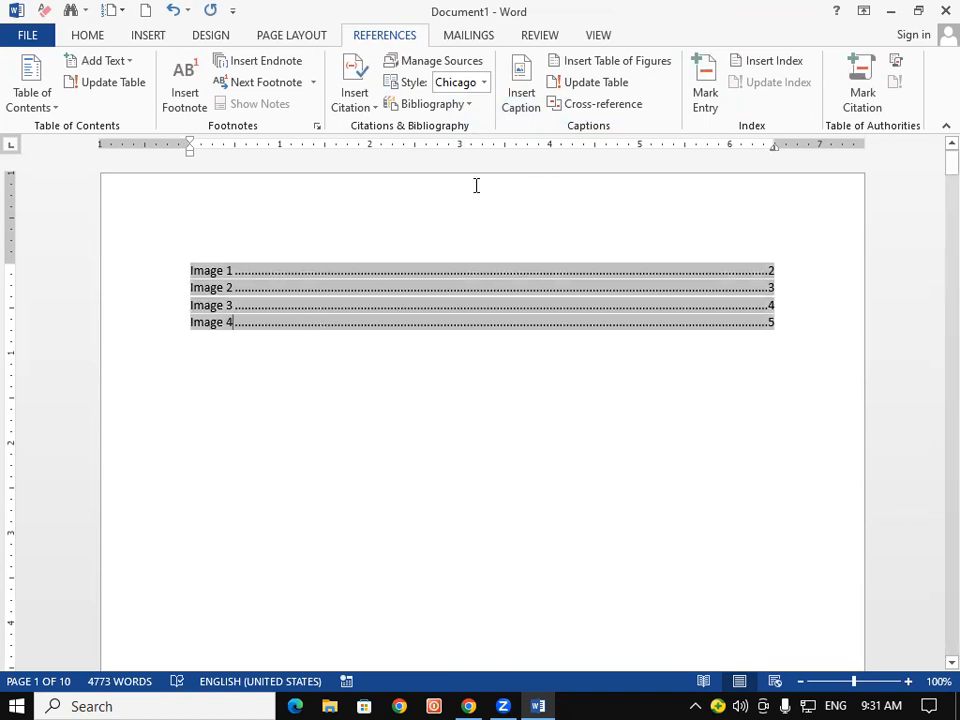
pyautogui.click(591, 82)
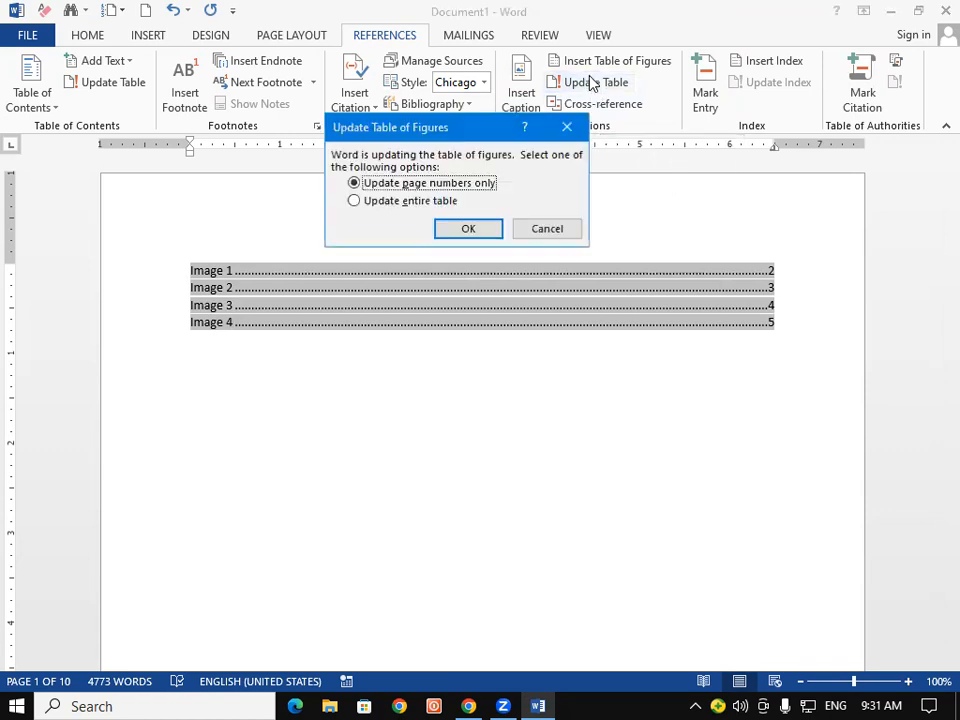
pyautogui.click(425, 203)
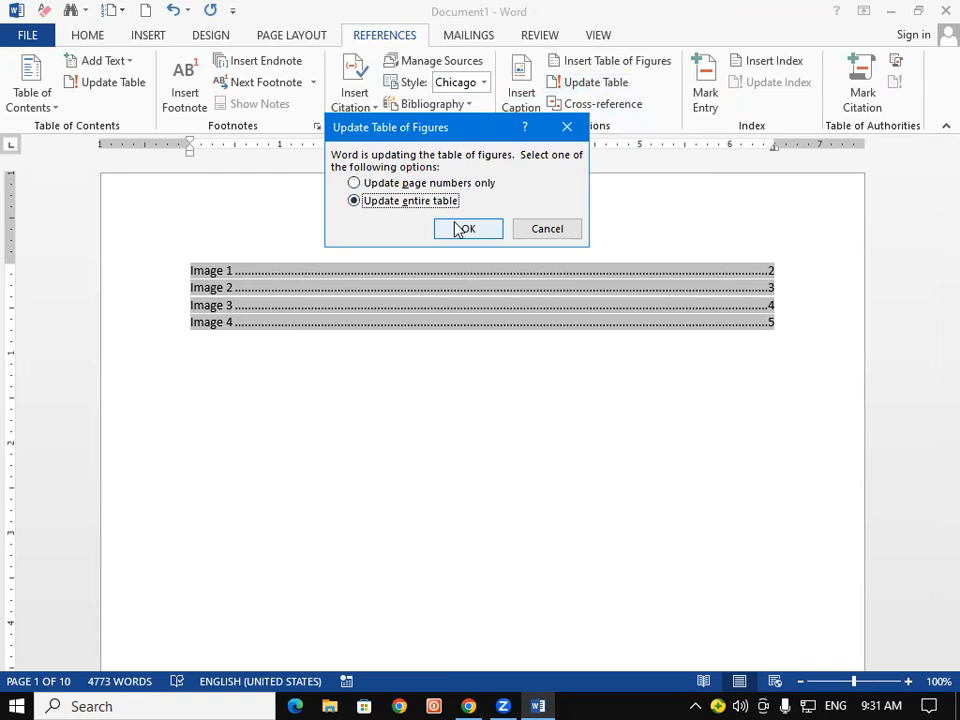
pyautogui.click(458, 229)
pyautogui.click(291, 386)
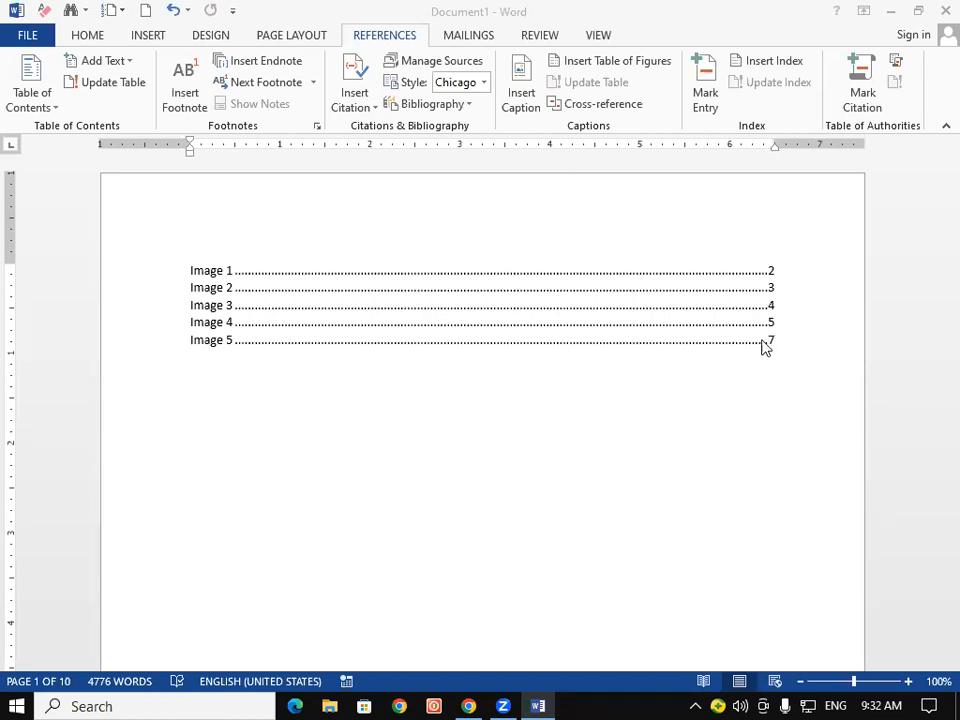
# Follow the Image 5 entry to check its captioned picture, and return to the table of figures on the first page
pyautogui.click(215, 340)
pyautogui.keyDown('ctrl'); pyautogui.click(215, 340); pyautogui.keyUp('ctrl')
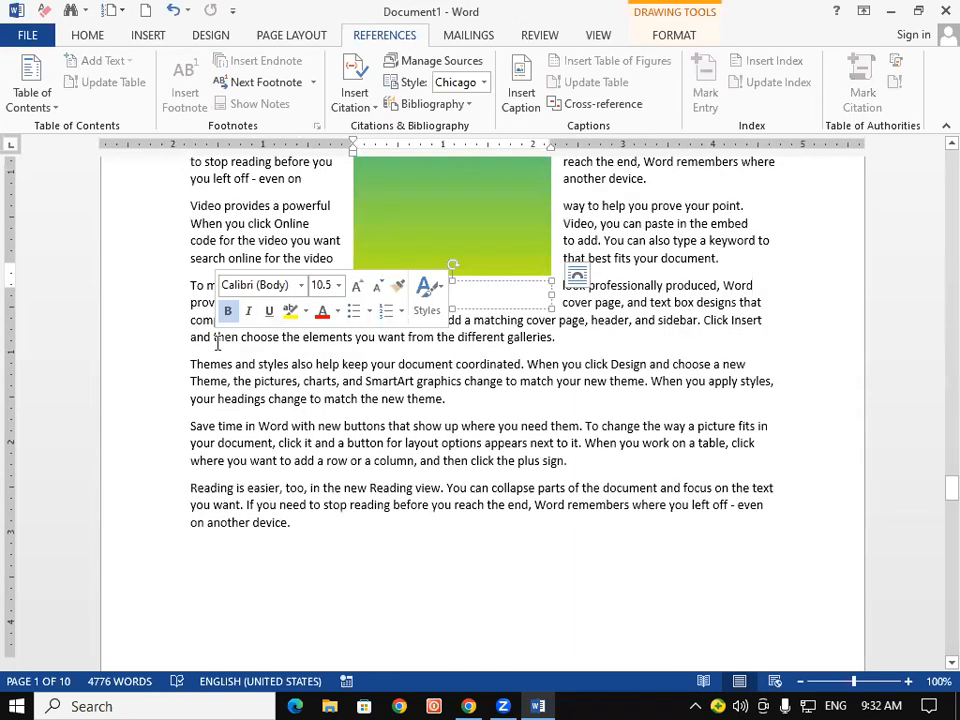
pyautogui.scroll(2, 501, 461)
pyautogui.click(501, 461)
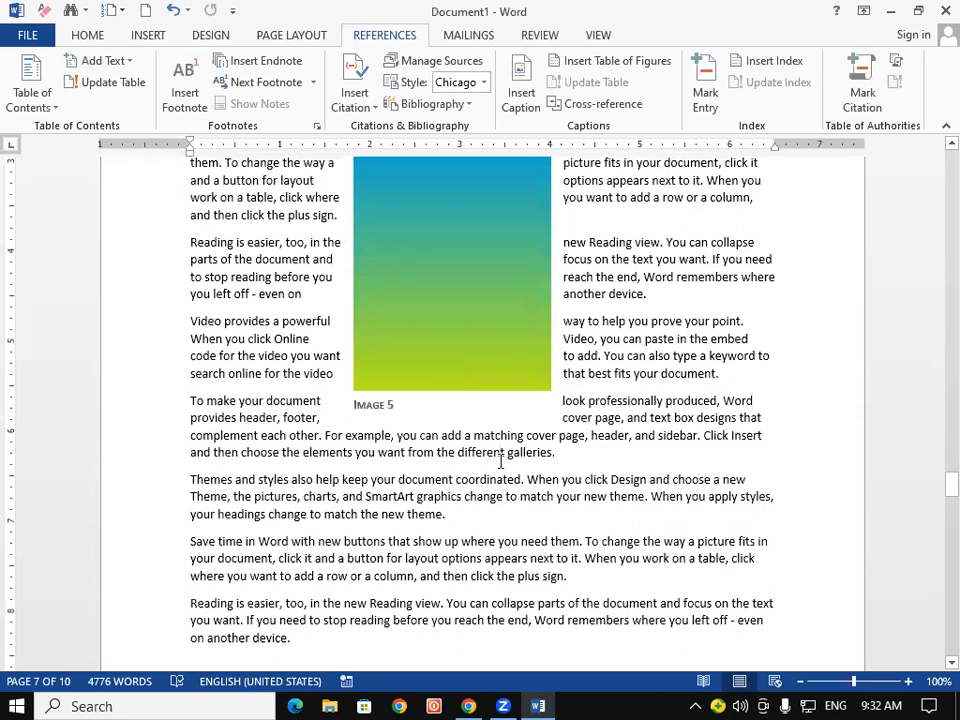
pyautogui.scroll(2, 501, 461)
pyautogui.moveTo(946, 480); pyautogui.dragTo(707, 146)
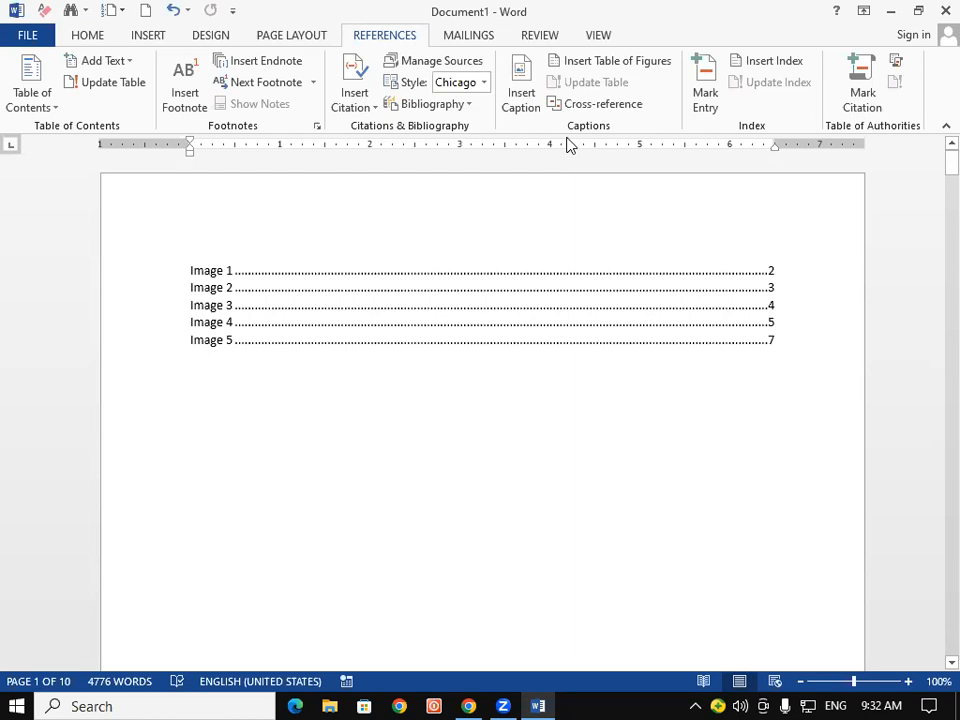
pyautogui.scroll(-8, 568, 148)
pyautogui.scroll(-4, 643, 303)
pyautogui.scroll(10, 643, 303)
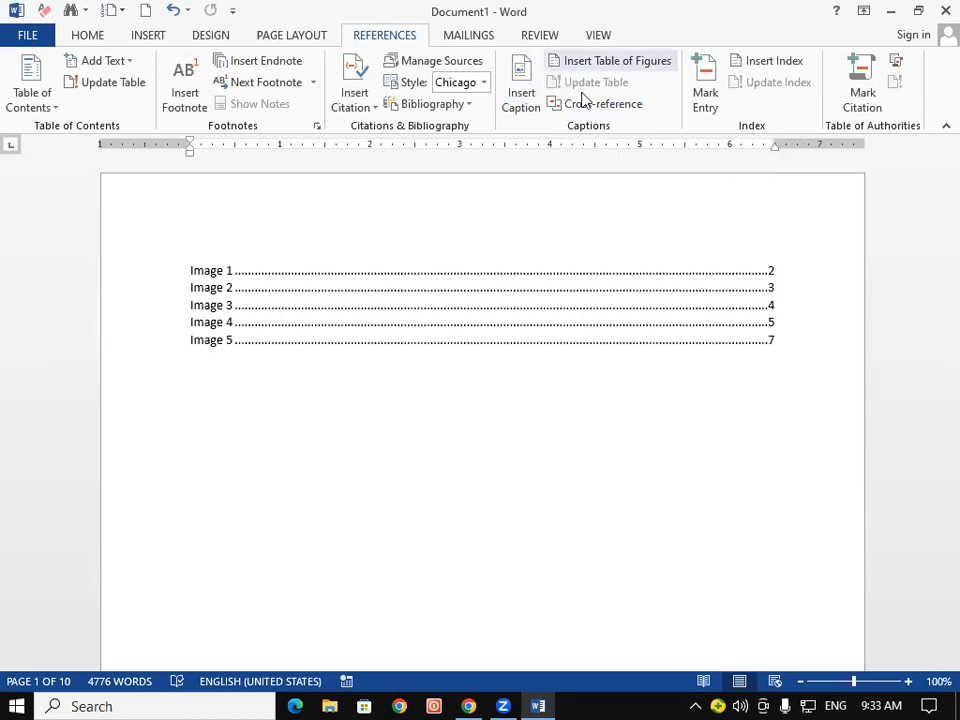
# Update only the page numbers of the table of figures
pyautogui.click(452, 438)
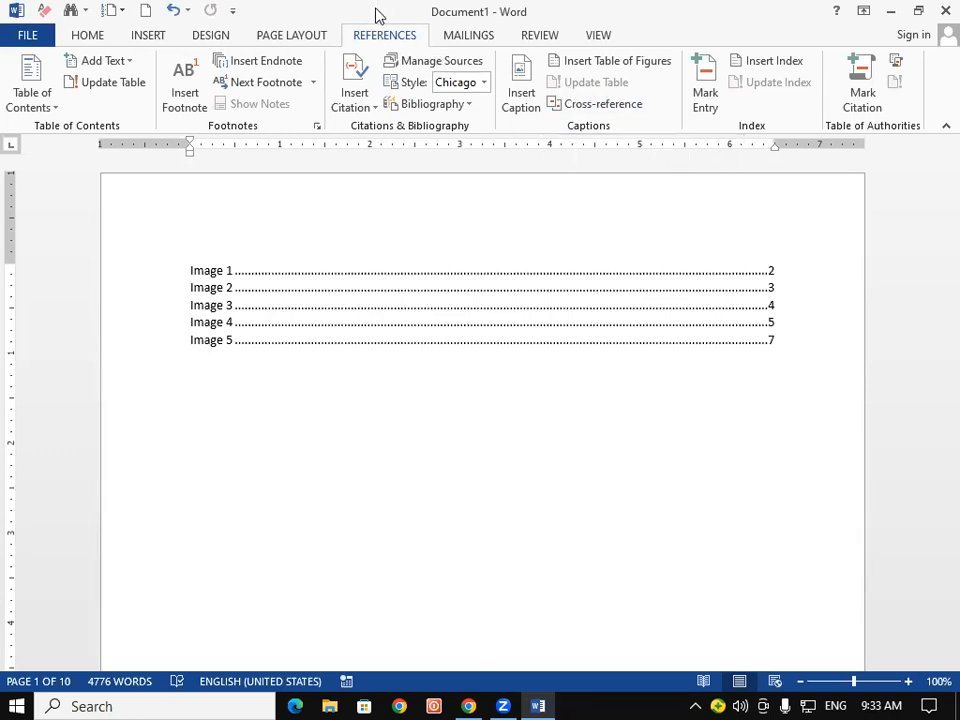
pyautogui.click(323, 333)
pyautogui.click(574, 88)
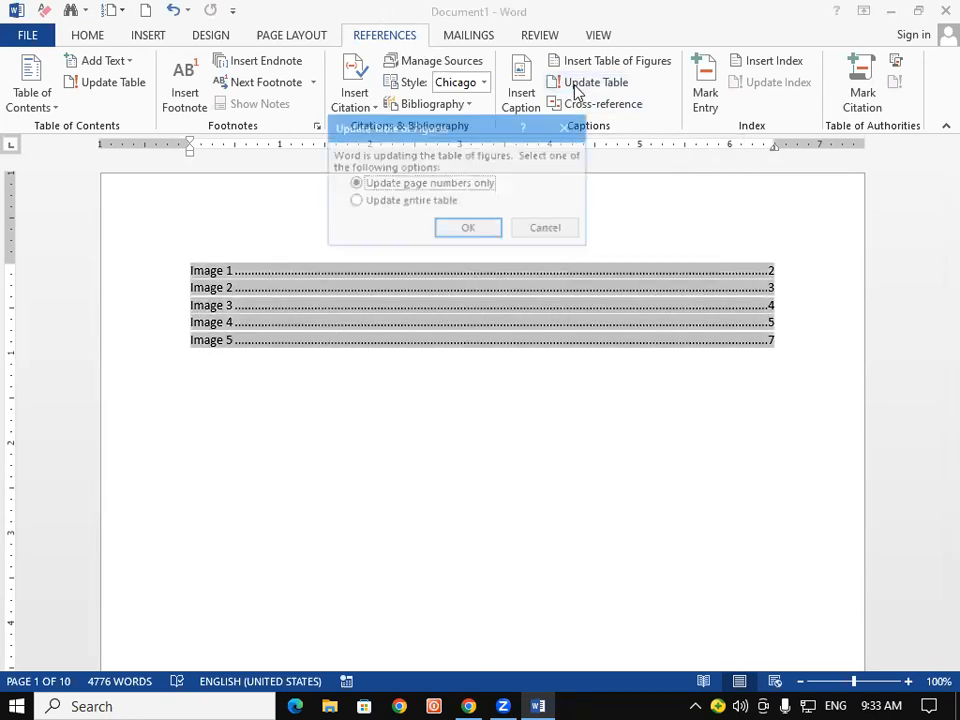
pyautogui.click(474, 228)
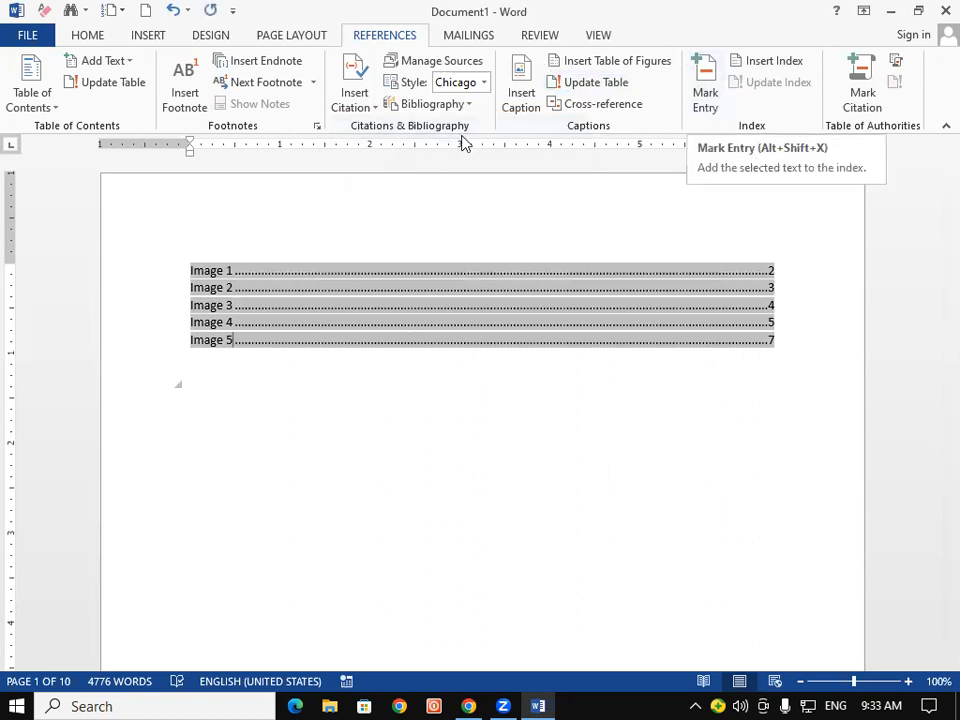
pyautogui.click(598, 86)
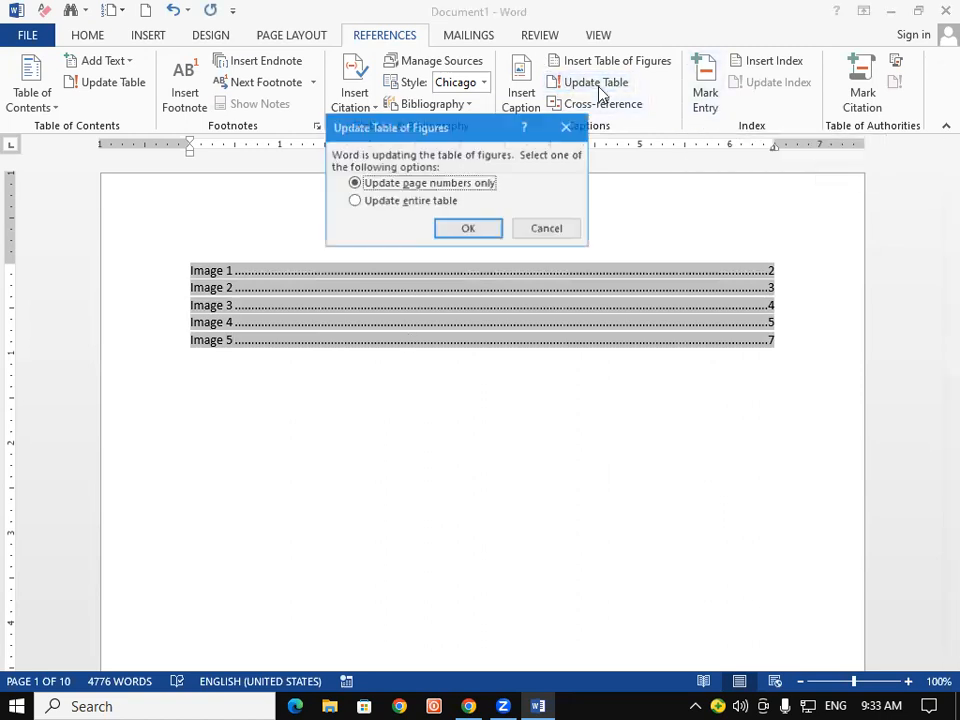
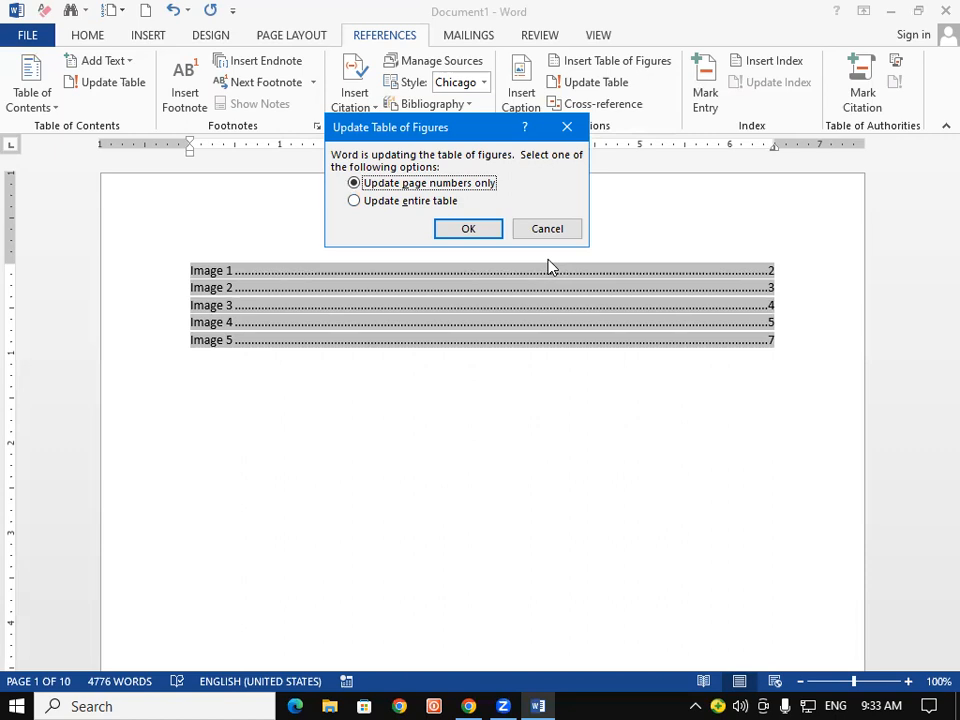
pyautogui.click(566, 127)
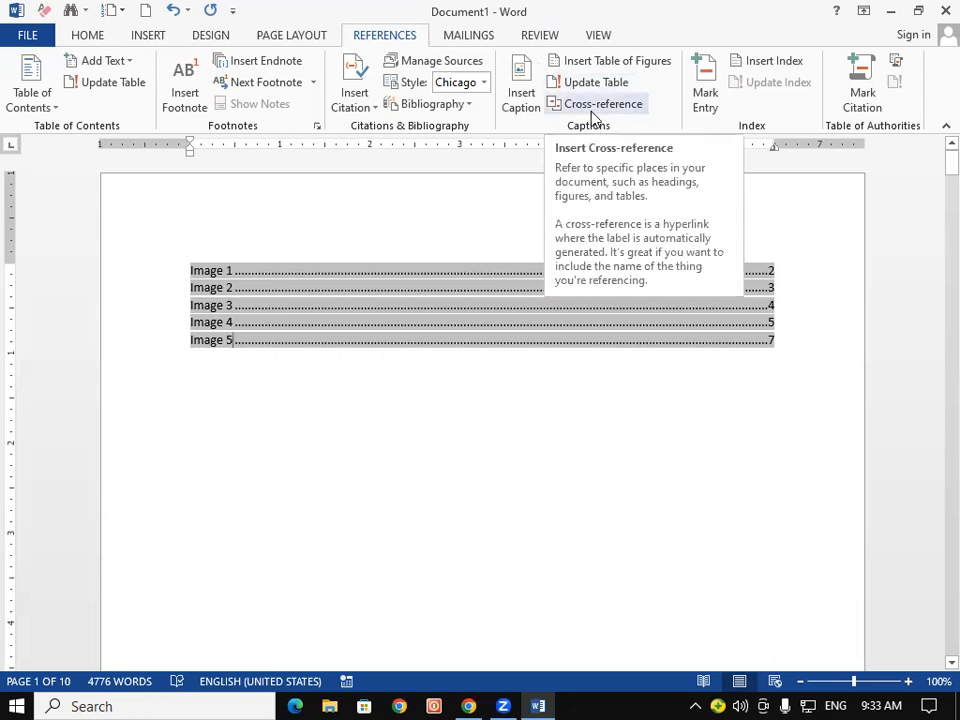
pyautogui.click(266, 453)
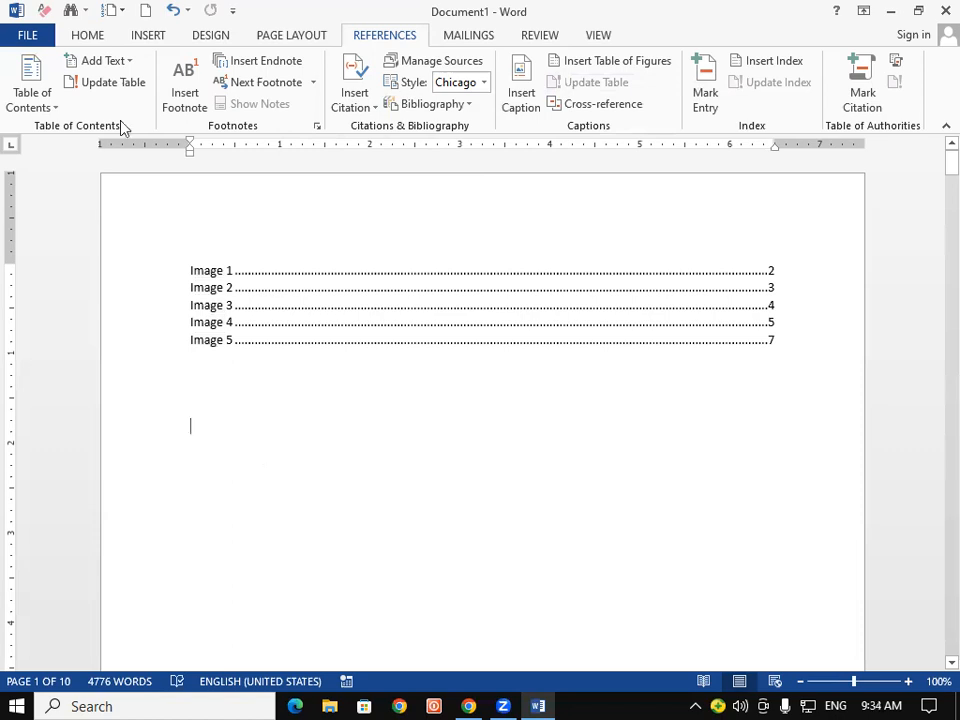
pyautogui.click(155, 37)
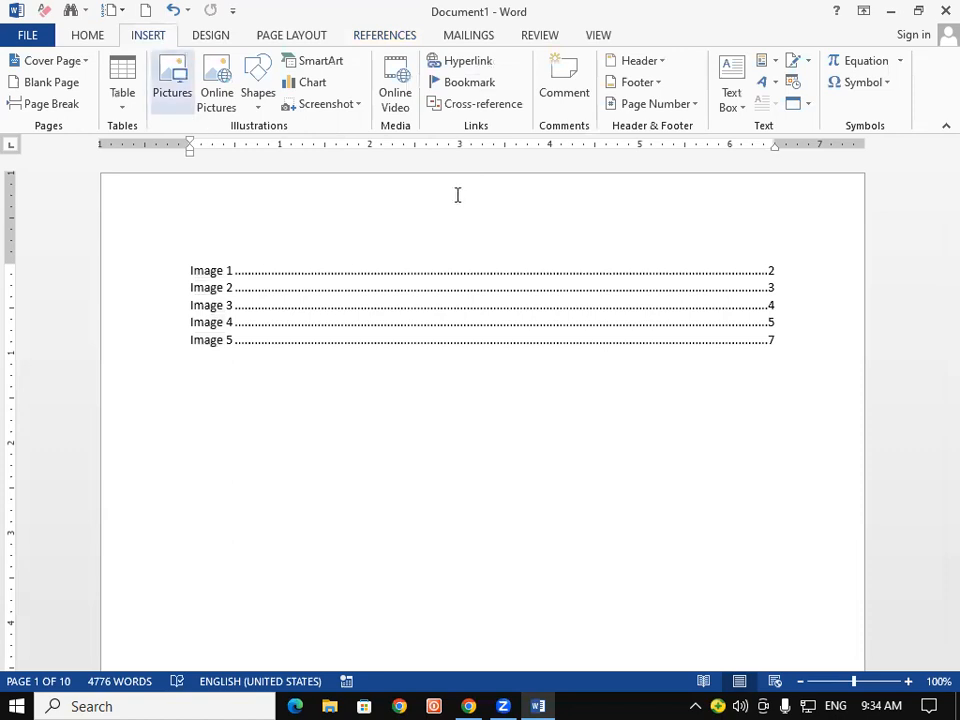
pyautogui.click(487, 105)
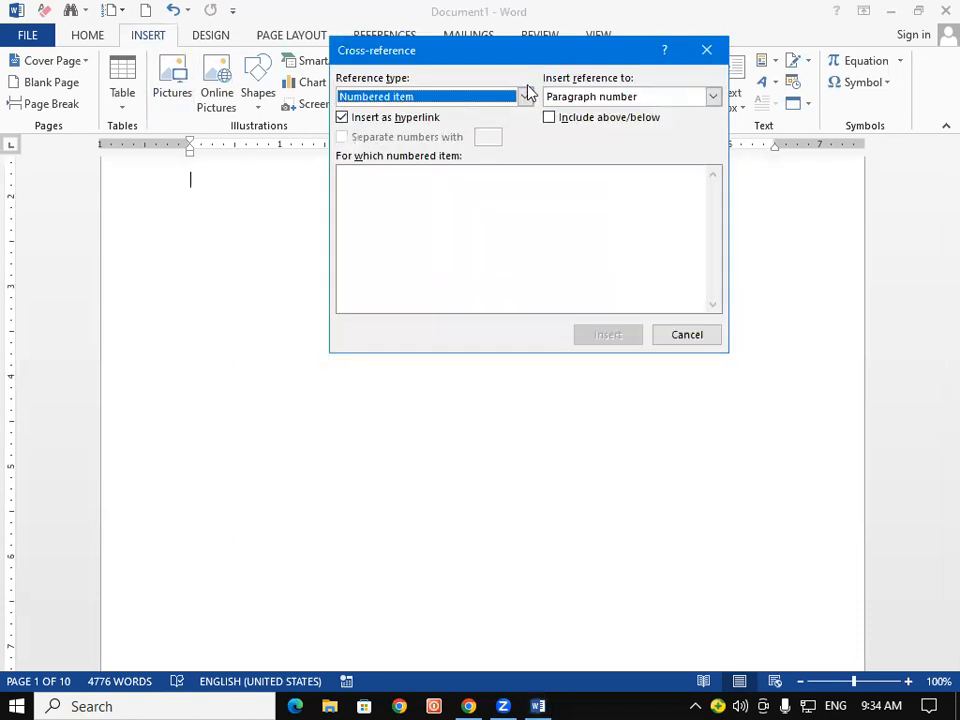
pyautogui.click(523, 96)
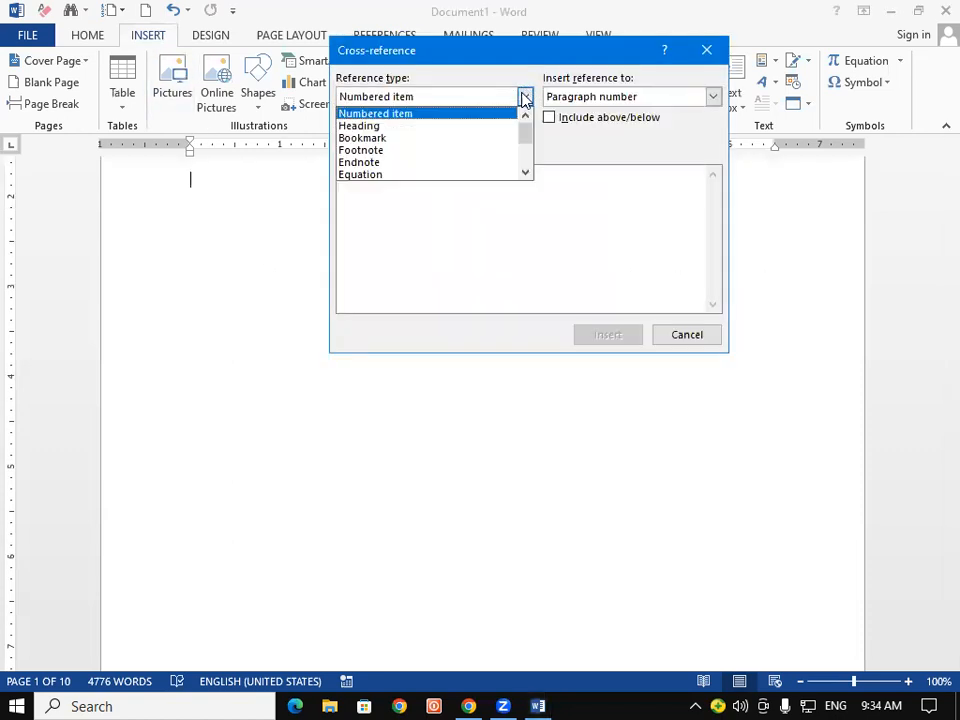
pyautogui.click(406, 127)
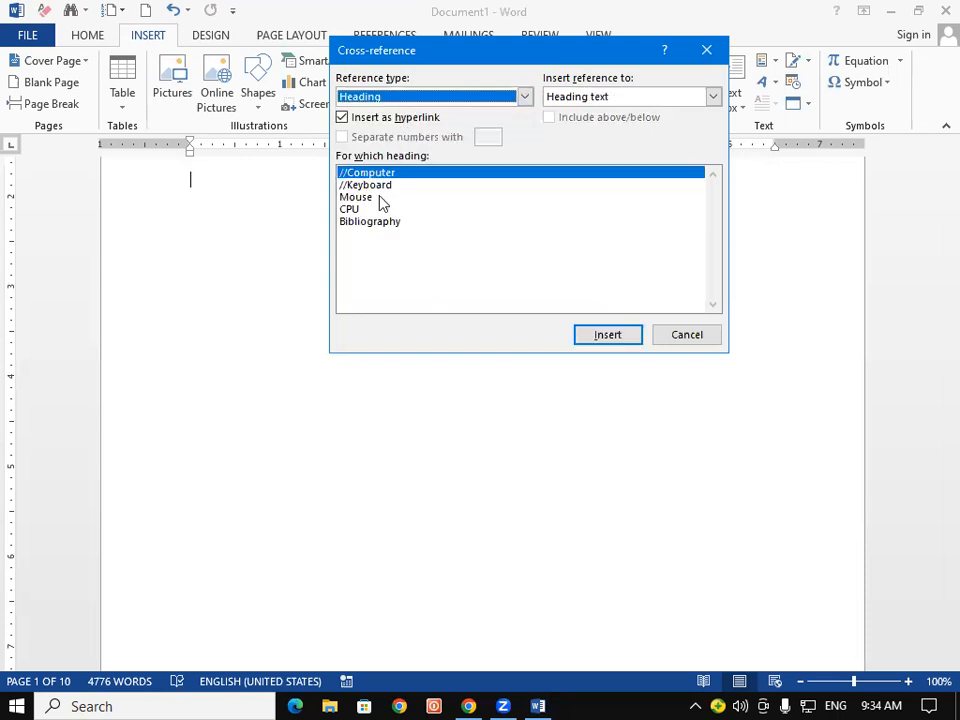
pyautogui.click(686, 334)
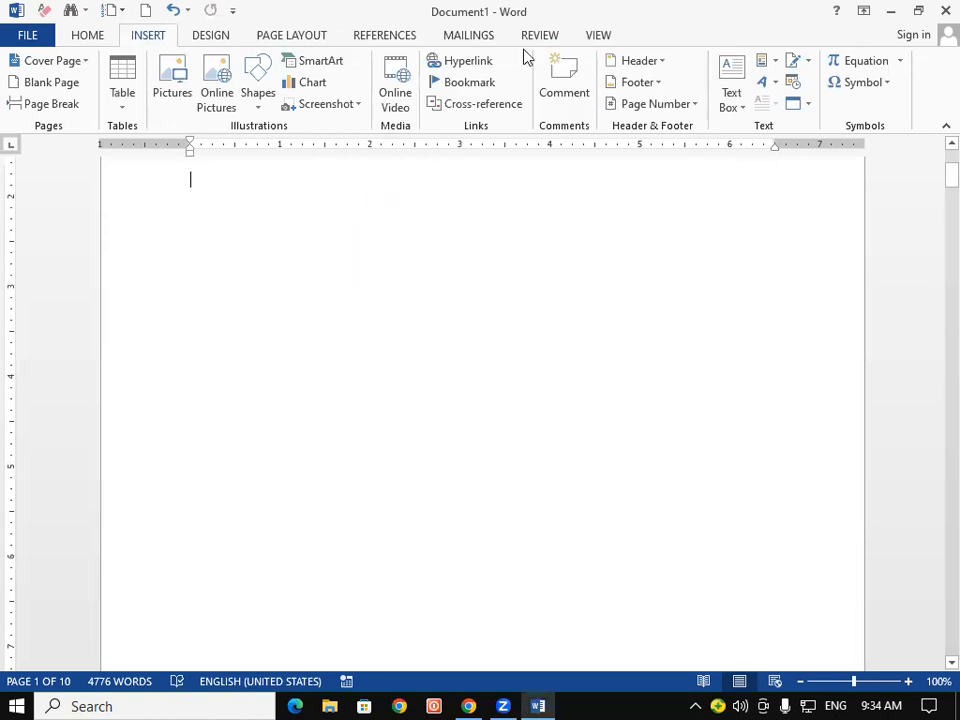
# Insert a hyperlinked cross-reference to the entire Image 5 caption below the table of figures, using the reference type Image
pyautogui.click(400, 40)
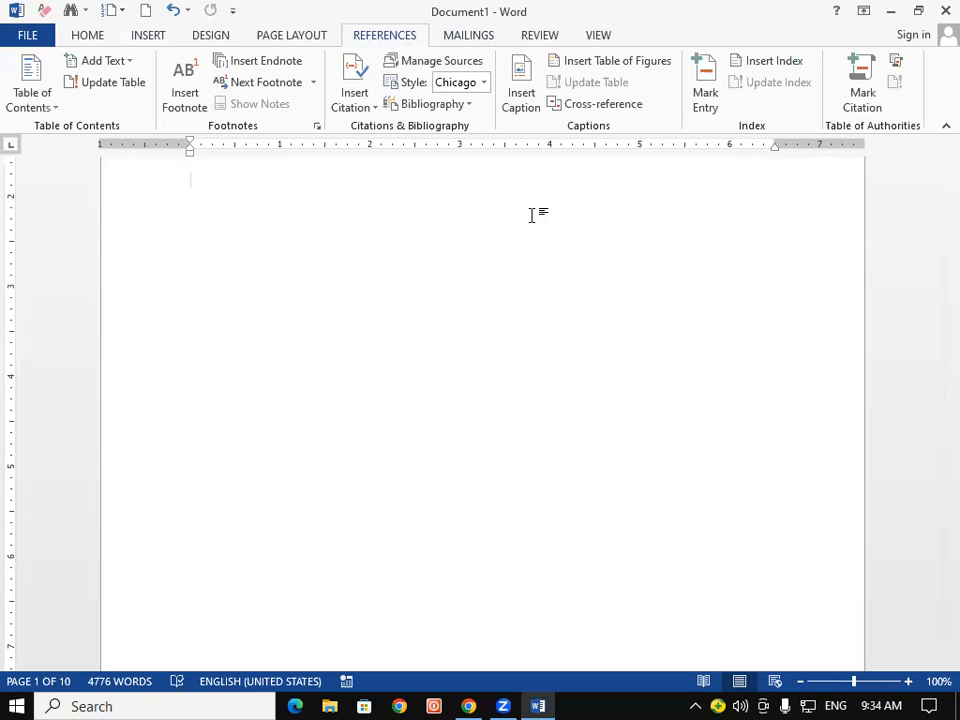
pyautogui.scroll(4, 553, 259)
pyautogui.scroll(-2, 512, 547)
pyautogui.moveTo(191, 244); pyautogui.dragTo(349, 379)
pyautogui.click(318, 504)
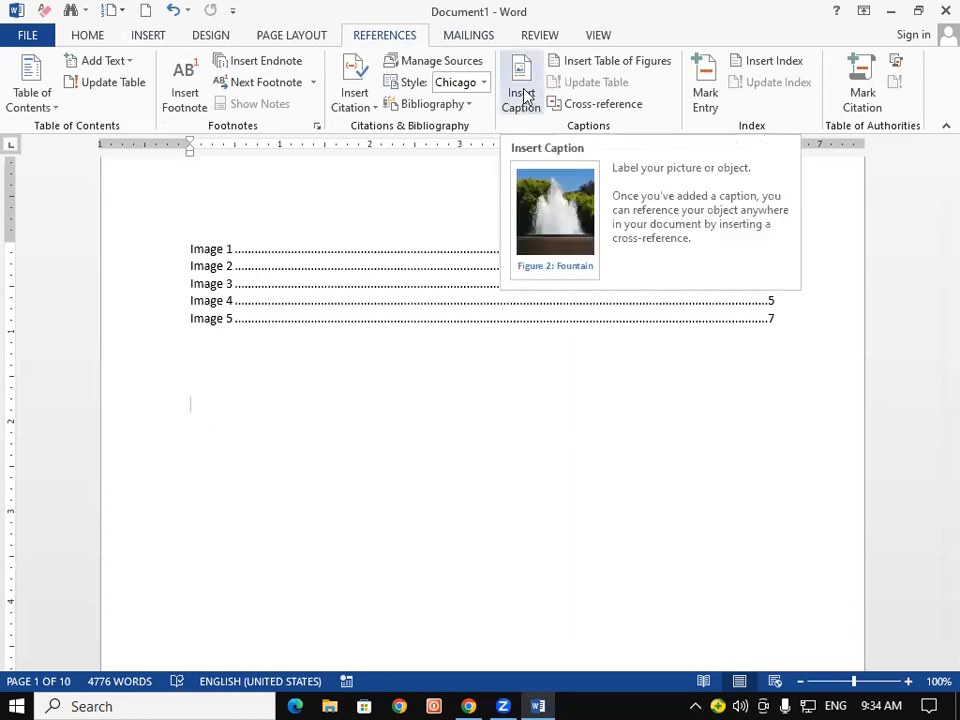
pyautogui.click(581, 111)
pyautogui.click(523, 98)
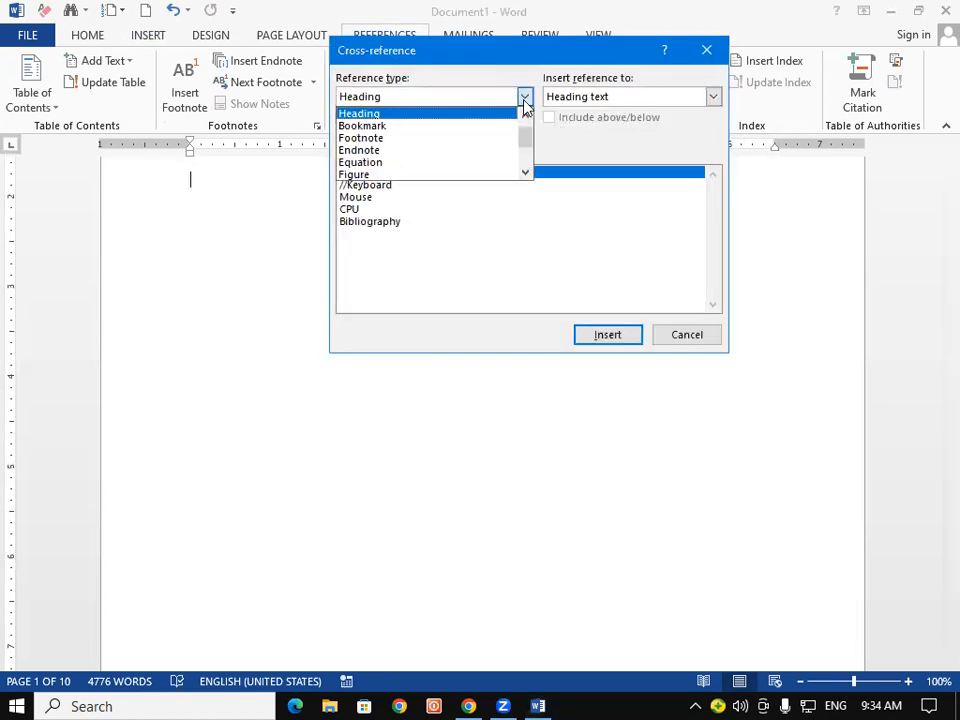
pyautogui.click(524, 173)
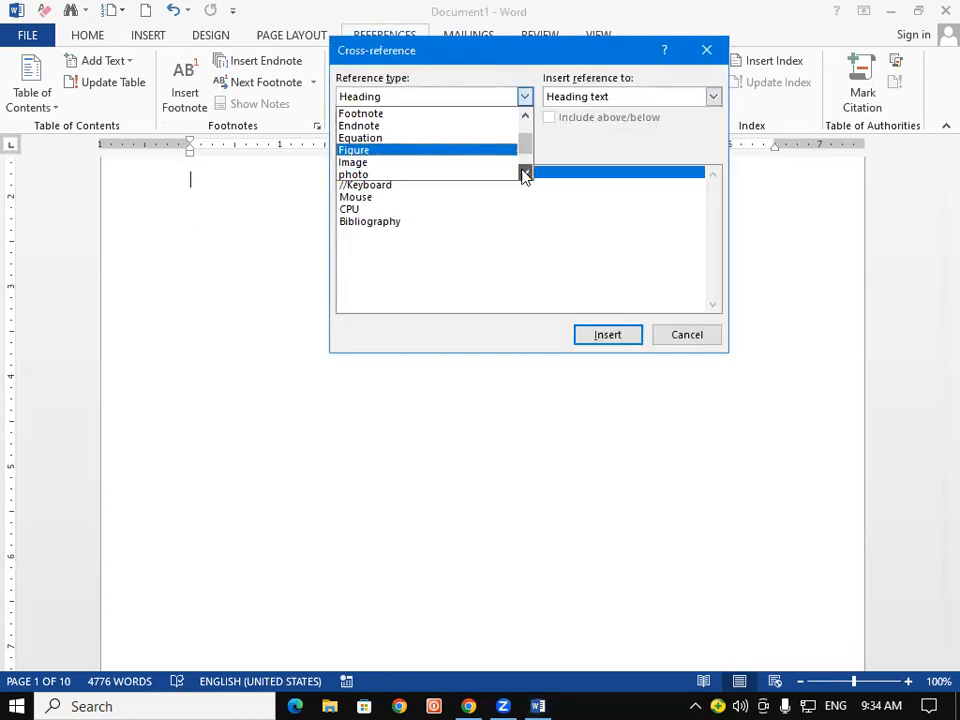
pyautogui.click(401, 163)
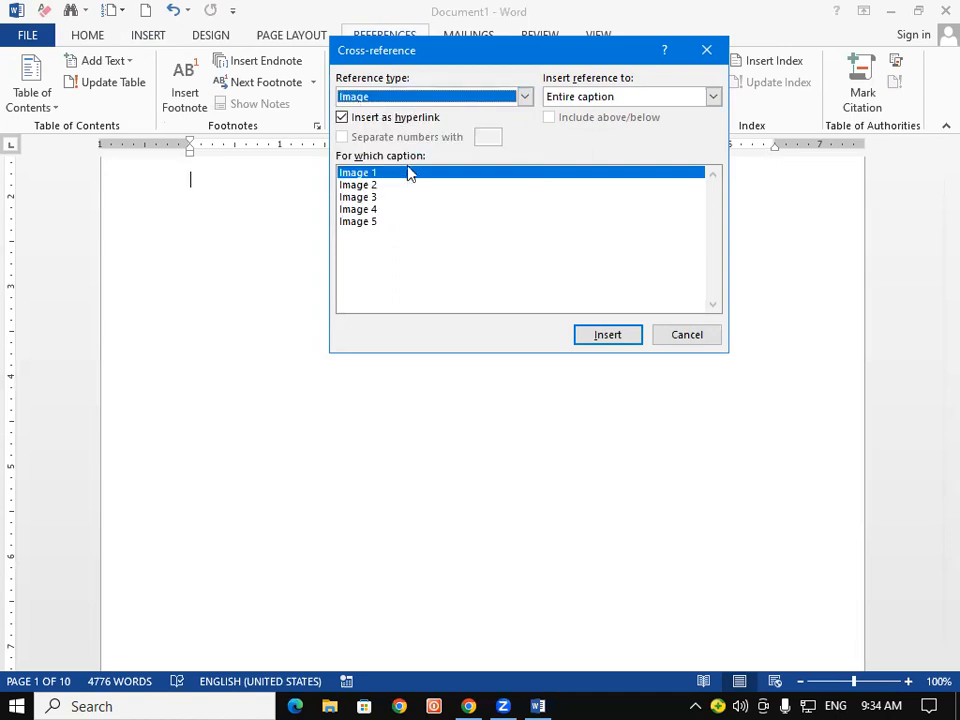
pyautogui.click(376, 222)
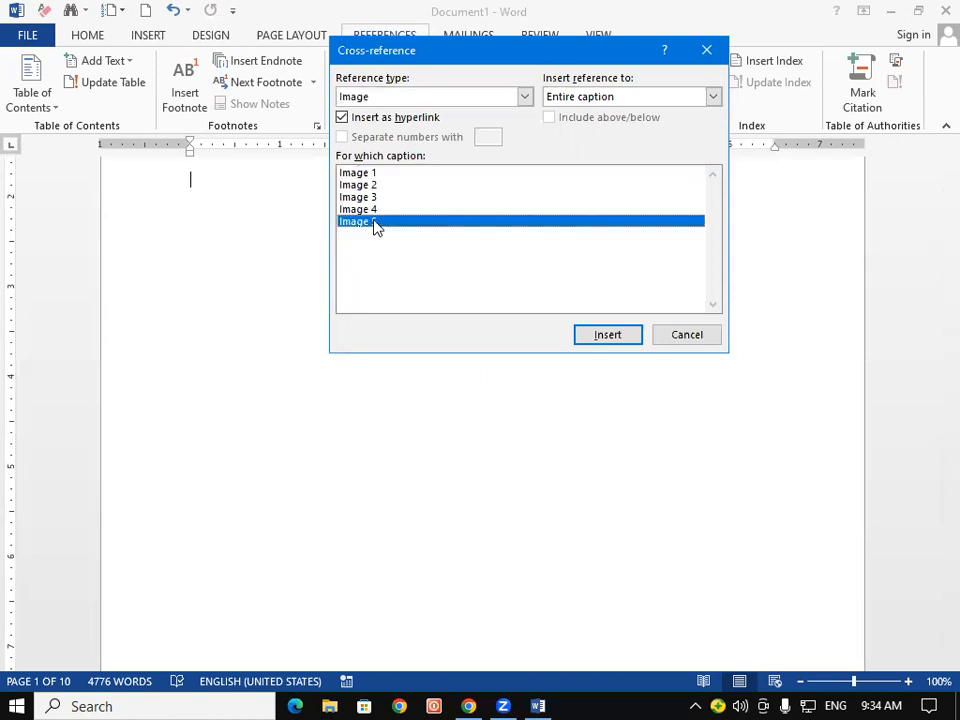
pyautogui.click(614, 337)
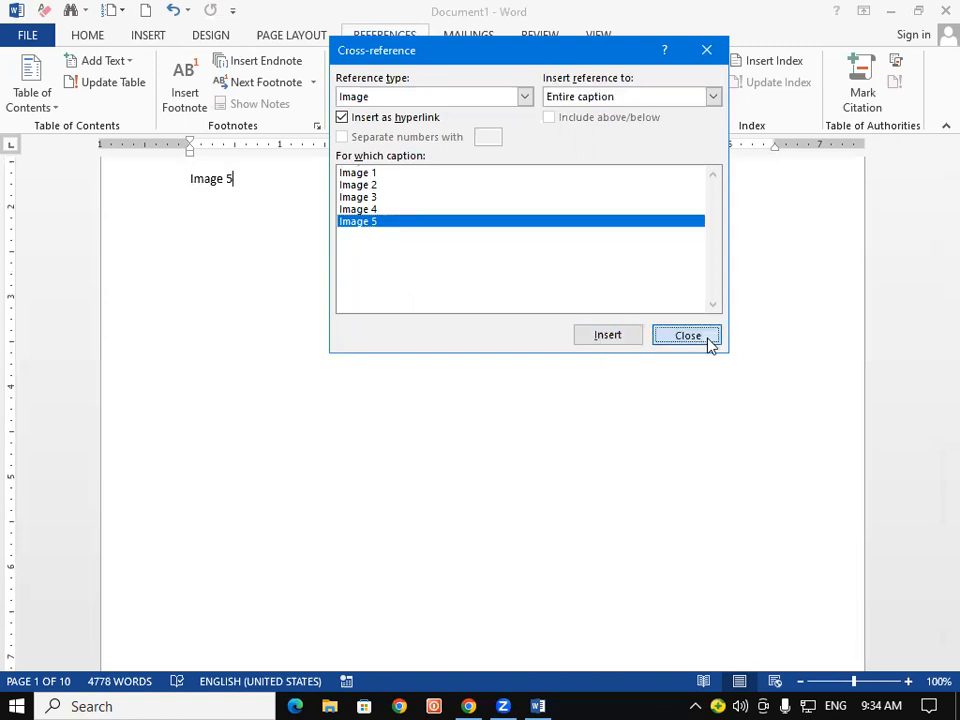
pyautogui.click(687, 336)
# Follow the Image 5 cross-reference to check its captioned picture, and return to the first page
pyautogui.scroll(2, 193, 371)
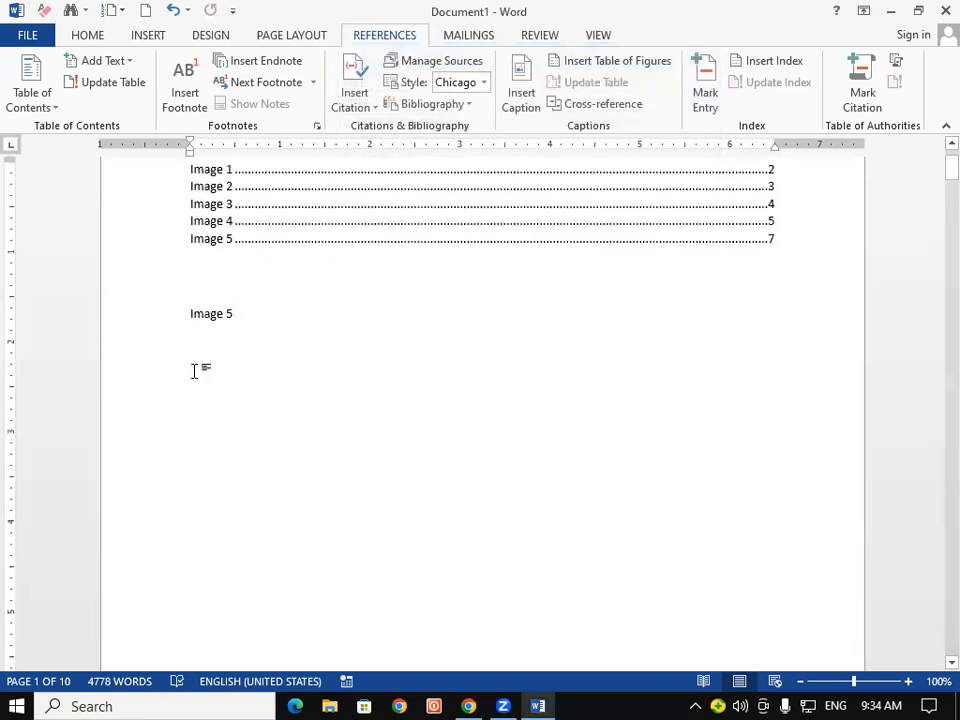
pyautogui.keyDown('ctrl'); pyautogui.click(206, 316); pyautogui.keyUp('ctrl')
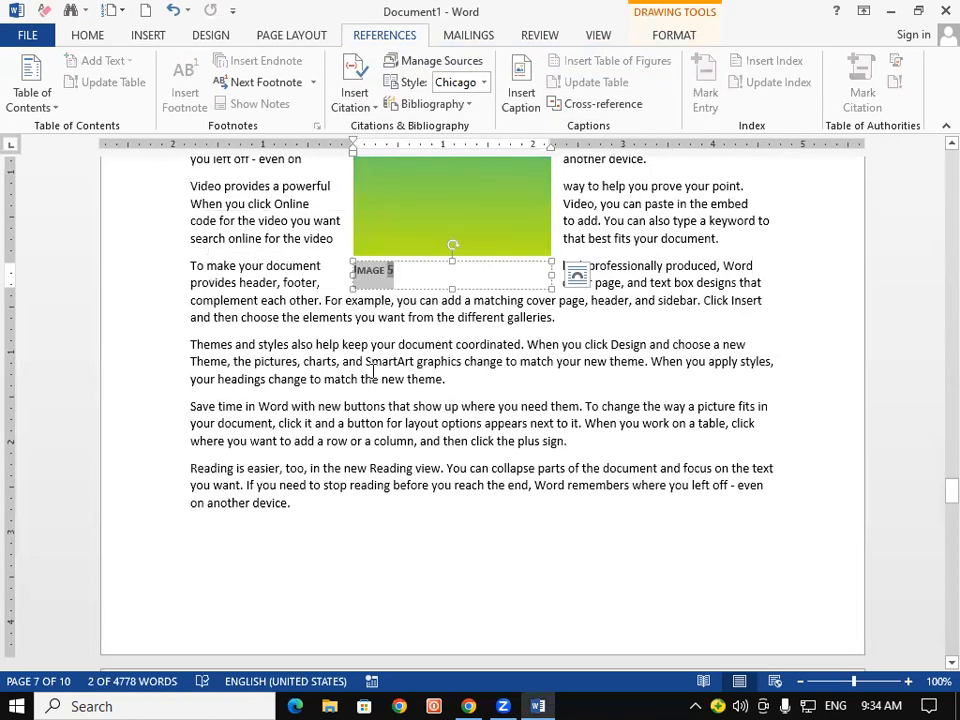
pyautogui.scroll(10, 373, 371)
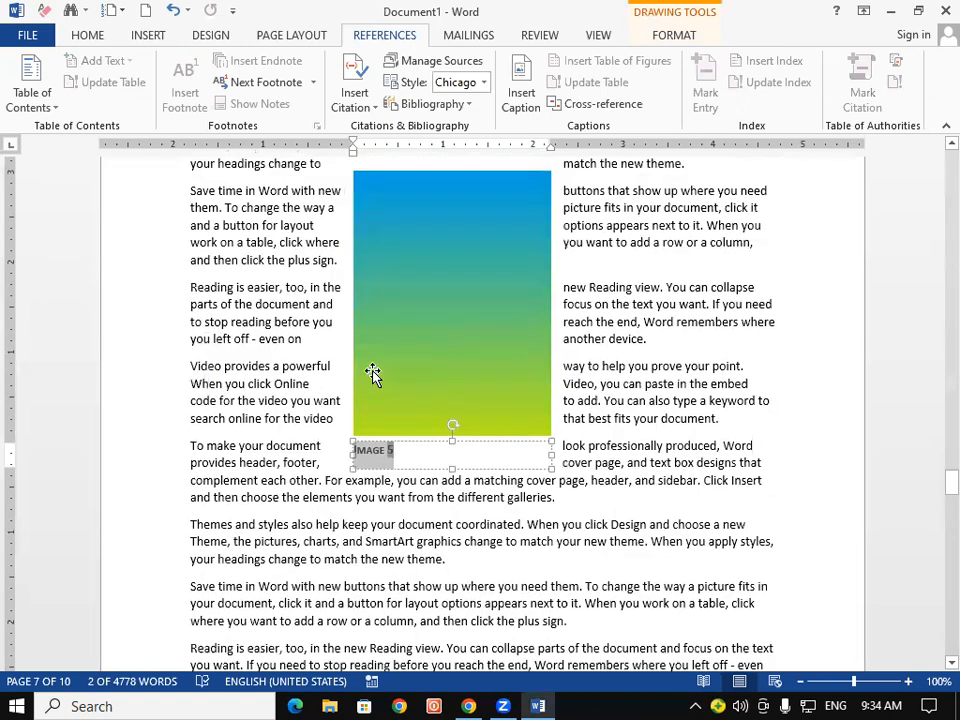
pyautogui.scroll(10, 373, 371)
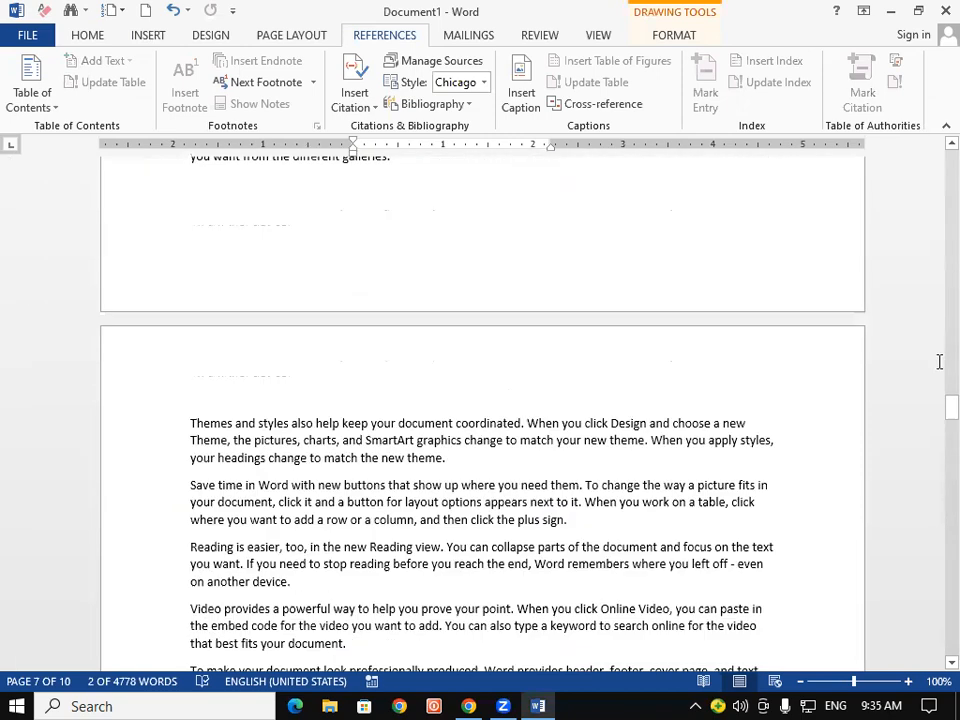
pyautogui.moveTo(950, 400); pyautogui.dragTo(934, 30)
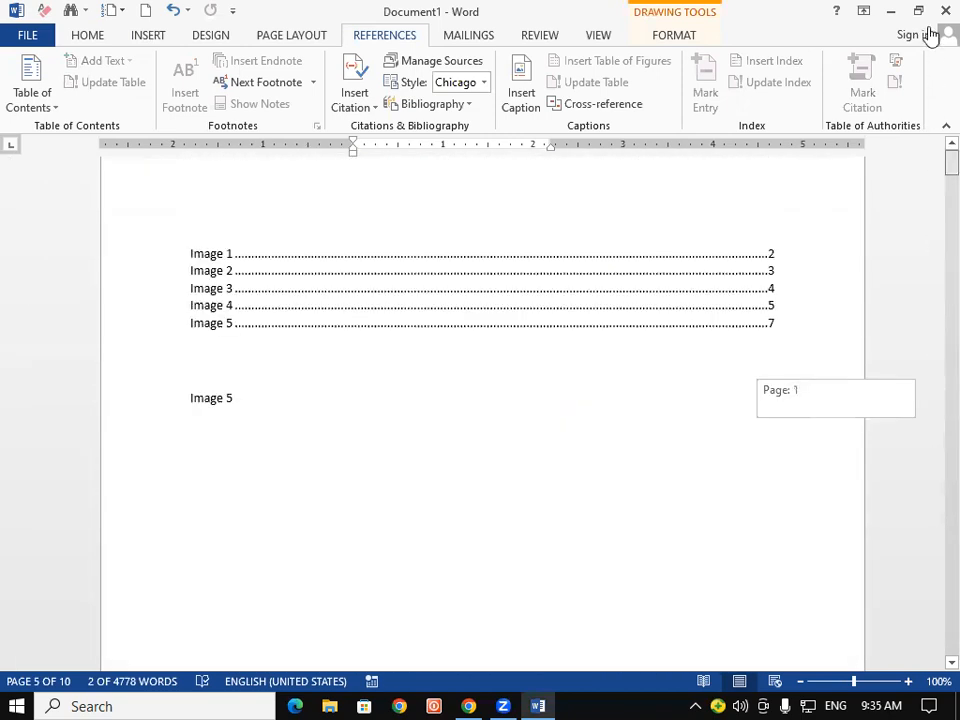
# Insert a hyperlinked cross-reference to the entire Image 3 caption on a new line below the Image 5 cross-reference
pyautogui.click(310, 482)
pyautogui.press('Return')
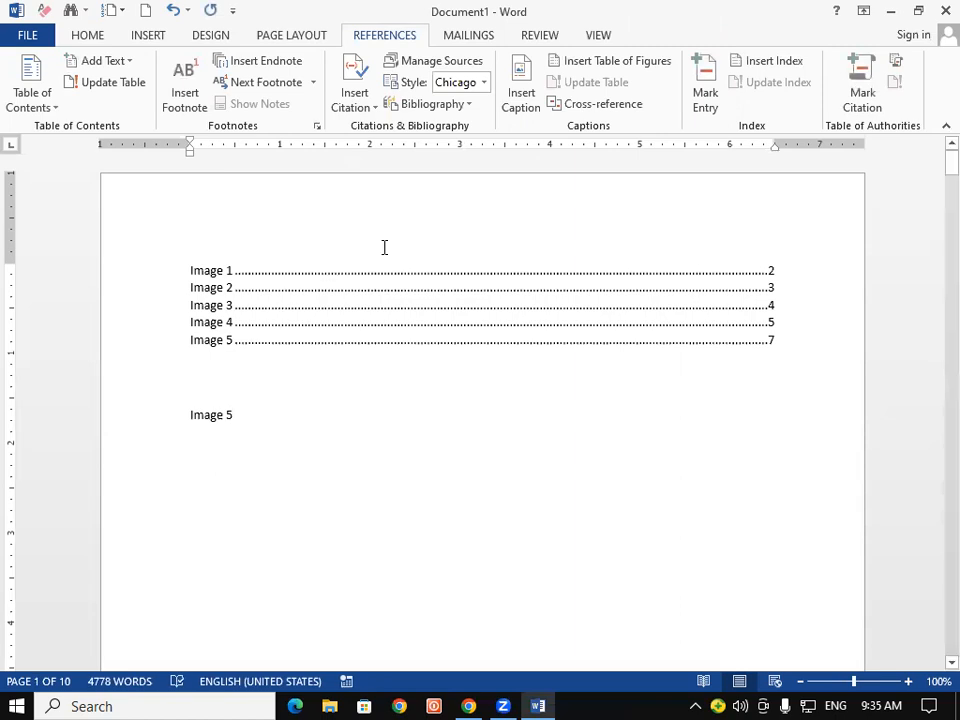
pyautogui.click(596, 108)
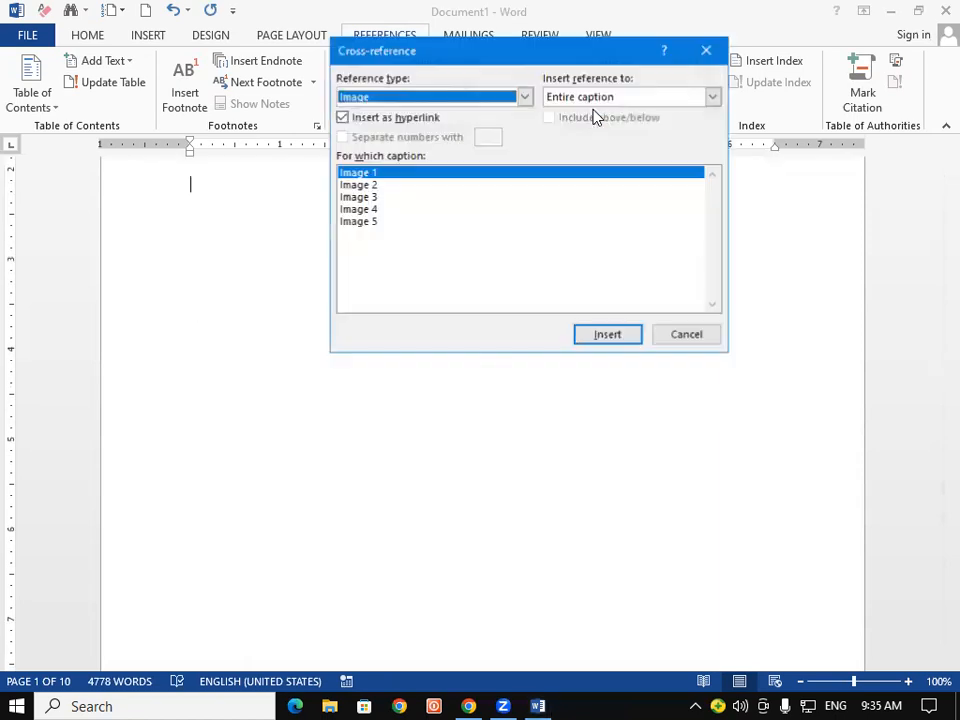
pyautogui.click(362, 197)
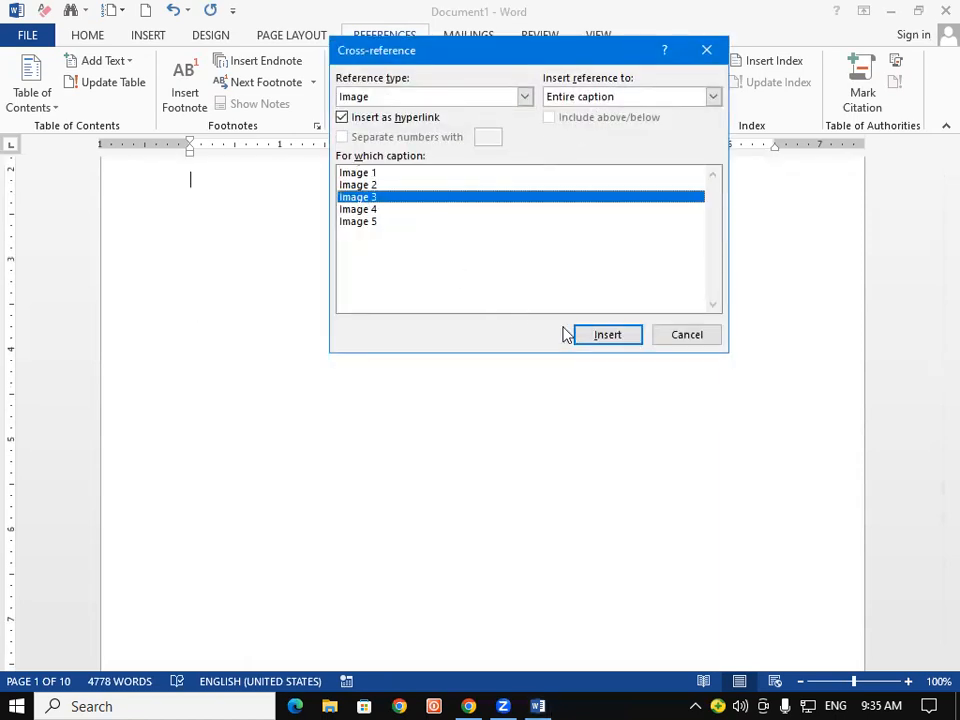
pyautogui.click(596, 338)
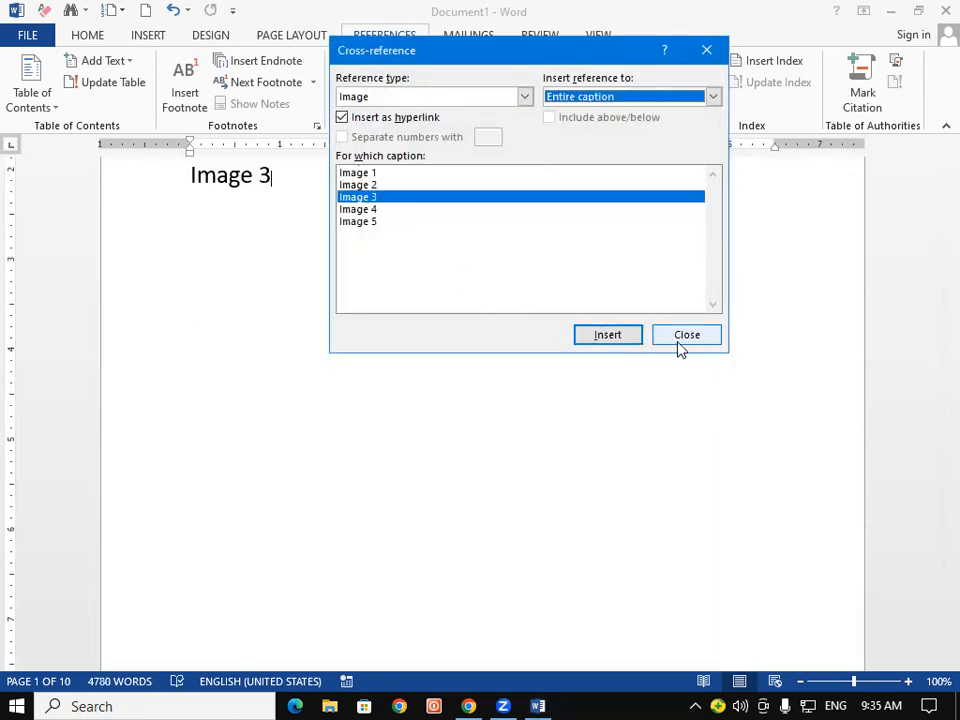
pyautogui.click(682, 340)
# Follow the Image 3 cross-reference to check the captioned mouse picture, and return to the table of figures on the first page
pyautogui.scroll(1, 216, 386)
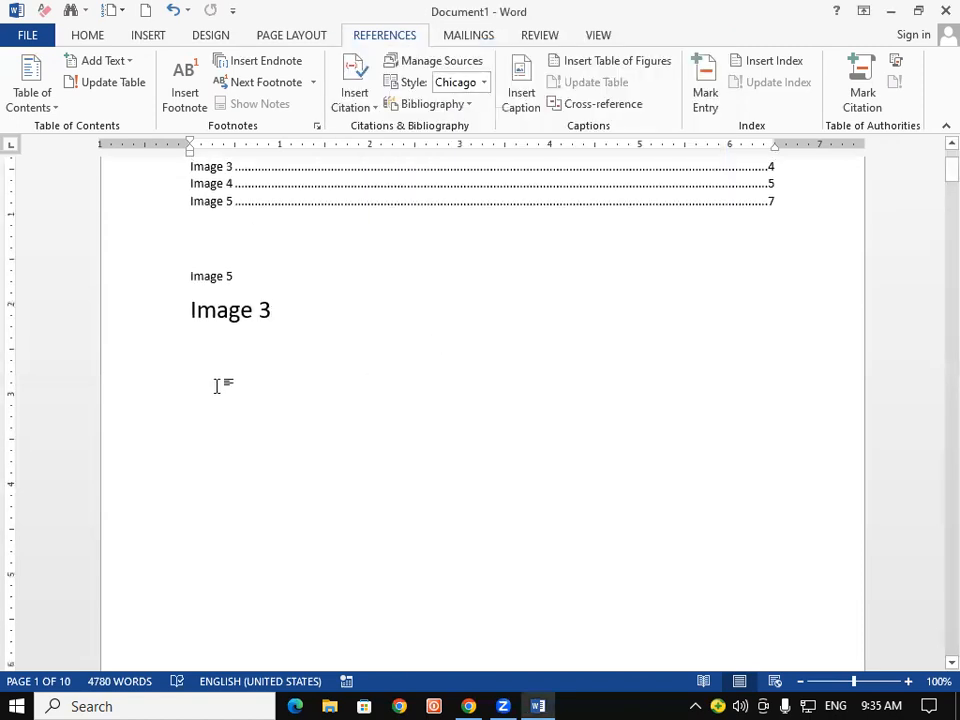
pyautogui.keyDown('ctrl'); pyautogui.click(216, 318); pyautogui.keyUp('ctrl')
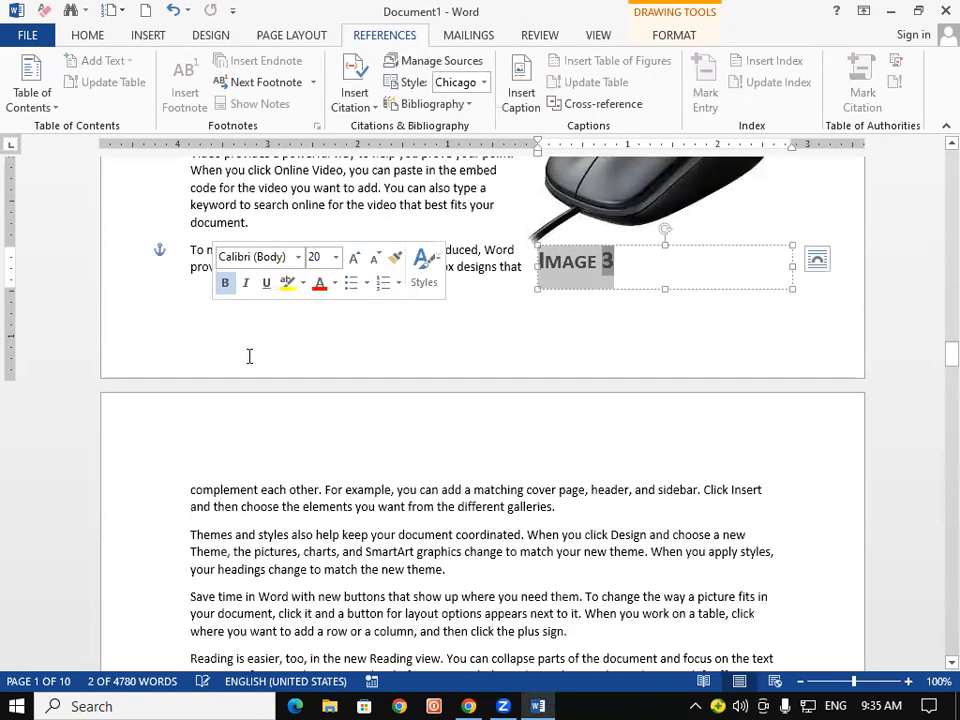
pyautogui.scroll(1, 671, 354)
pyautogui.click(778, 285)
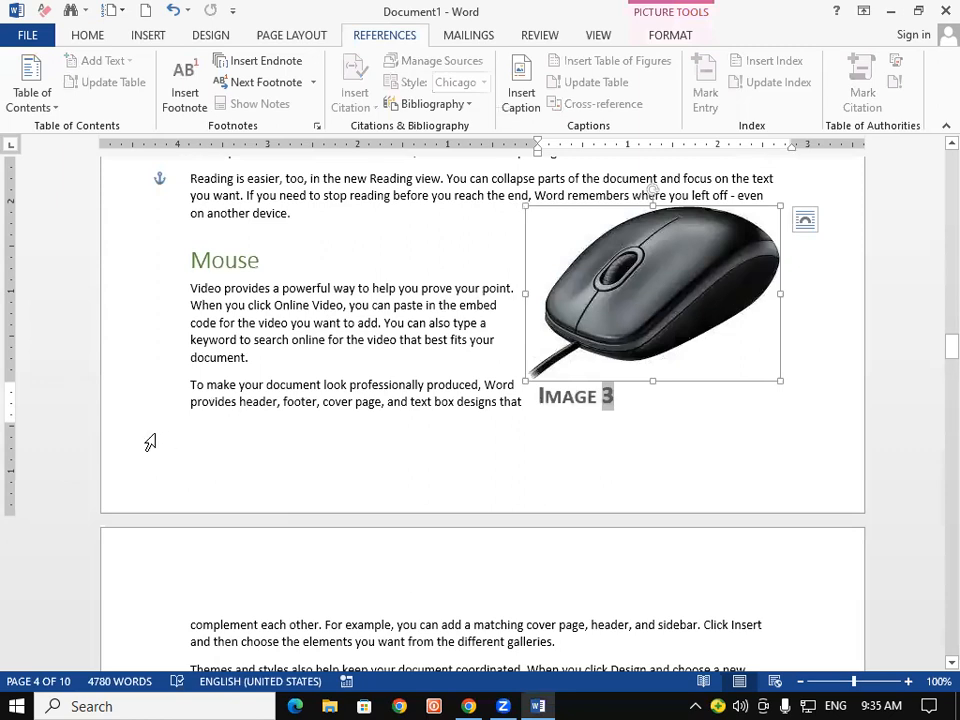
pyautogui.scroll(3, 150, 442)
pyautogui.click(312, 269)
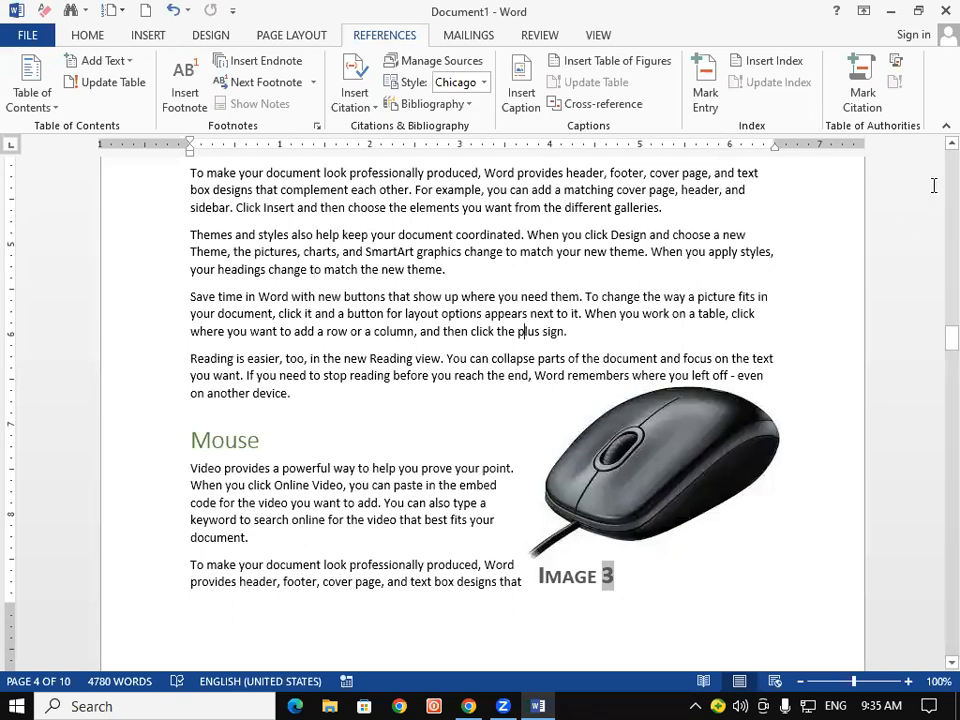
pyautogui.scroll(1, 920, 339)
pyautogui.moveTo(950, 339); pyautogui.dragTo(914, 113)
pyautogui.click(348, 351)
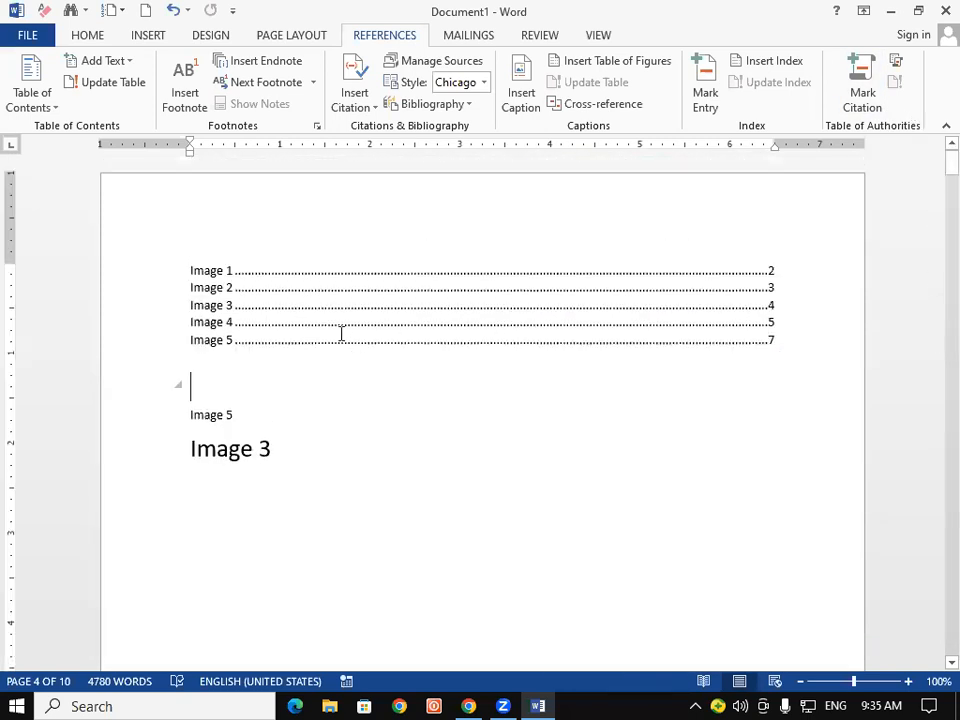
pyautogui.click(341, 334)
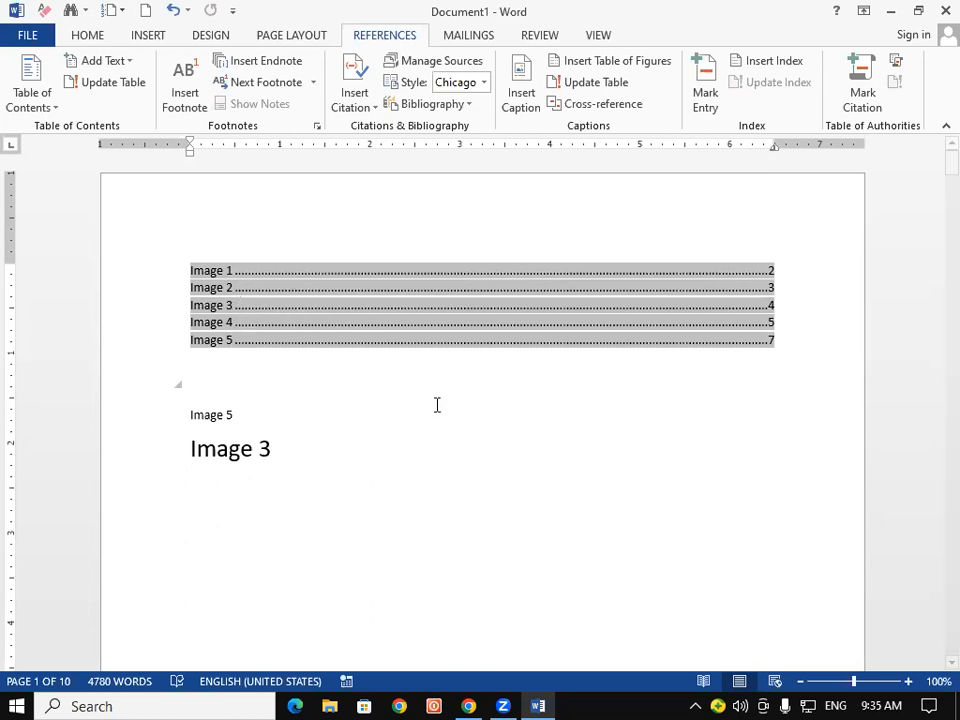
# Mark the words "To make your" in the second paragraph under the Computer heading as an index entry for the current page
pyautogui.scroll(-10, 358, 407)
pyautogui.scroll(-5, 350, 410)
pyautogui.scroll(3, 317, 398)
pyautogui.moveTo(192, 418); pyautogui.dragTo(255, 420)
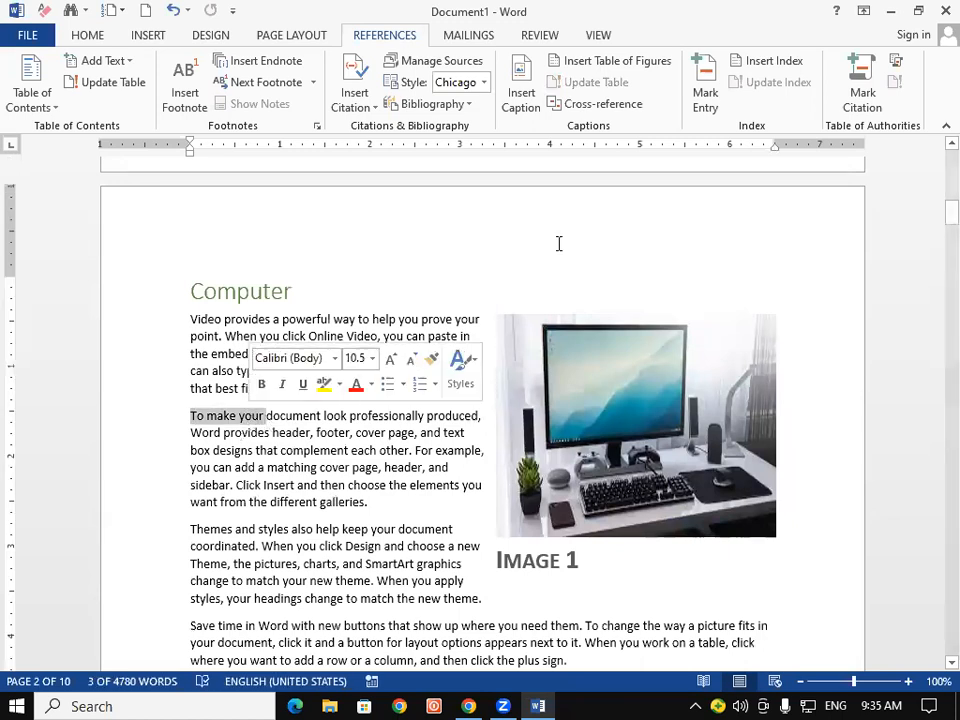
pyautogui.click(705, 95)
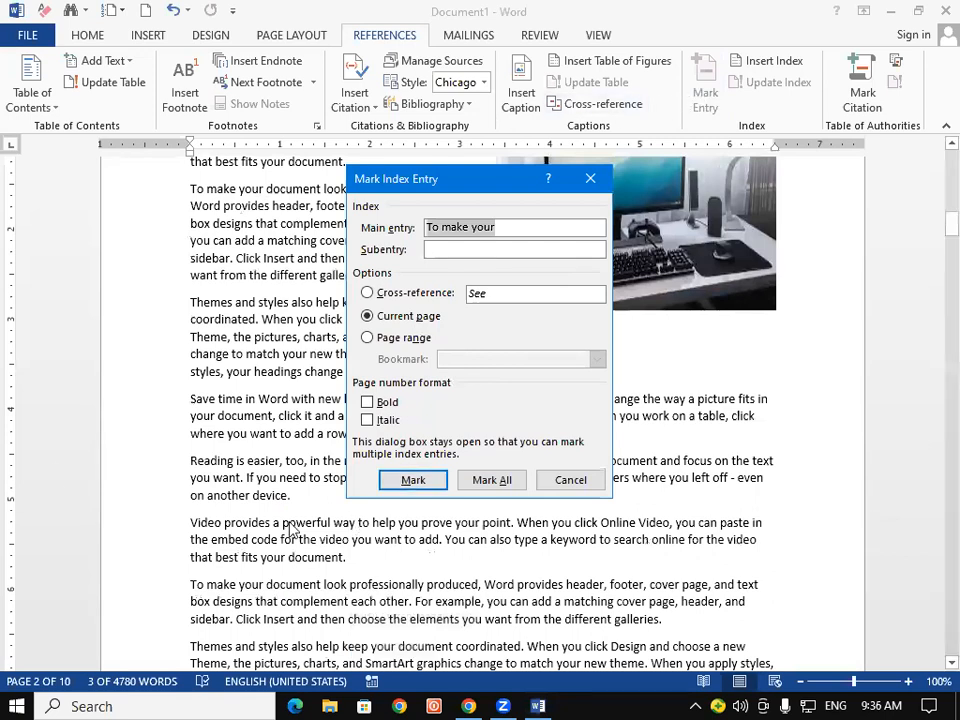
pyautogui.click(427, 480)
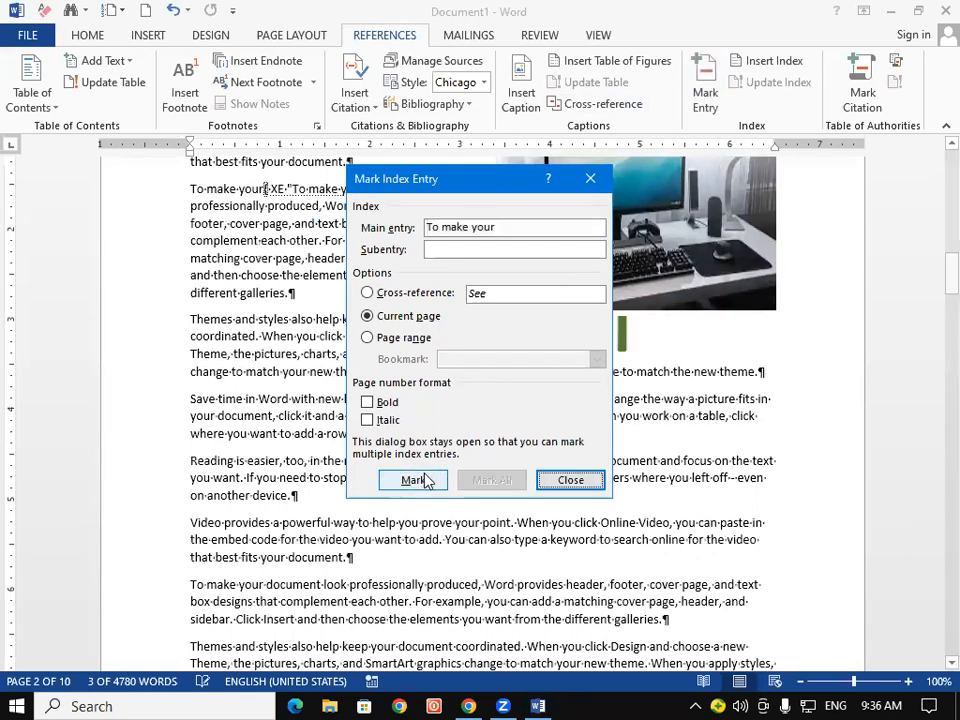
pyautogui.click(570, 480)
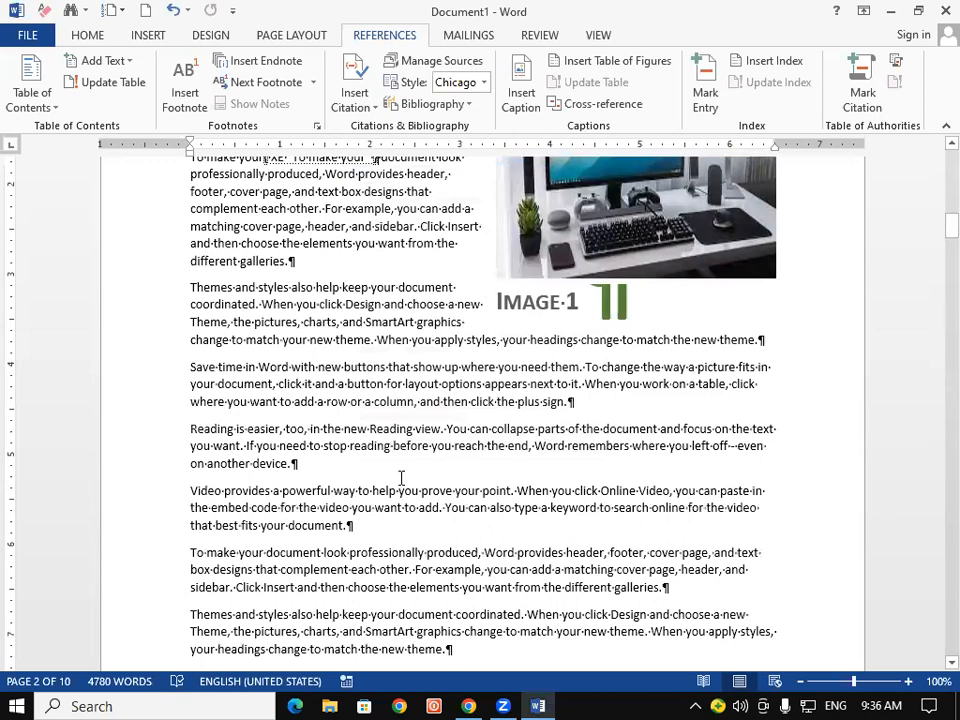
# Mark the words "Themes and styles" in the third paragraph on page 4 as an index entry for the current page
pyautogui.scroll(-10, 248, 466)
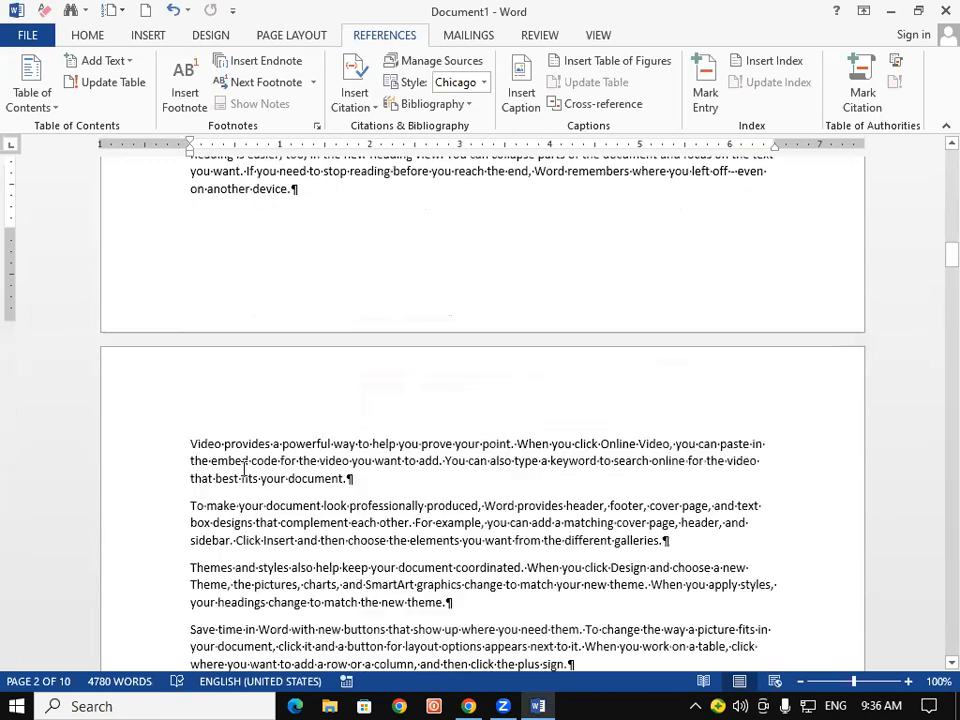
pyautogui.scroll(-8, 244, 466)
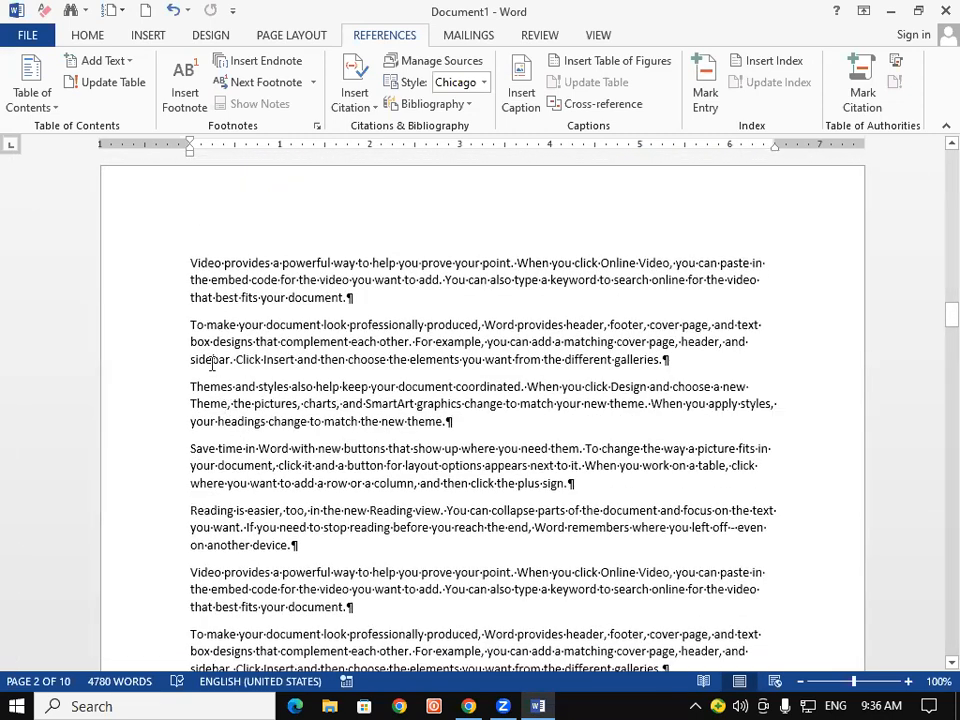
pyautogui.moveTo(191, 386); pyautogui.dragTo(288, 388)
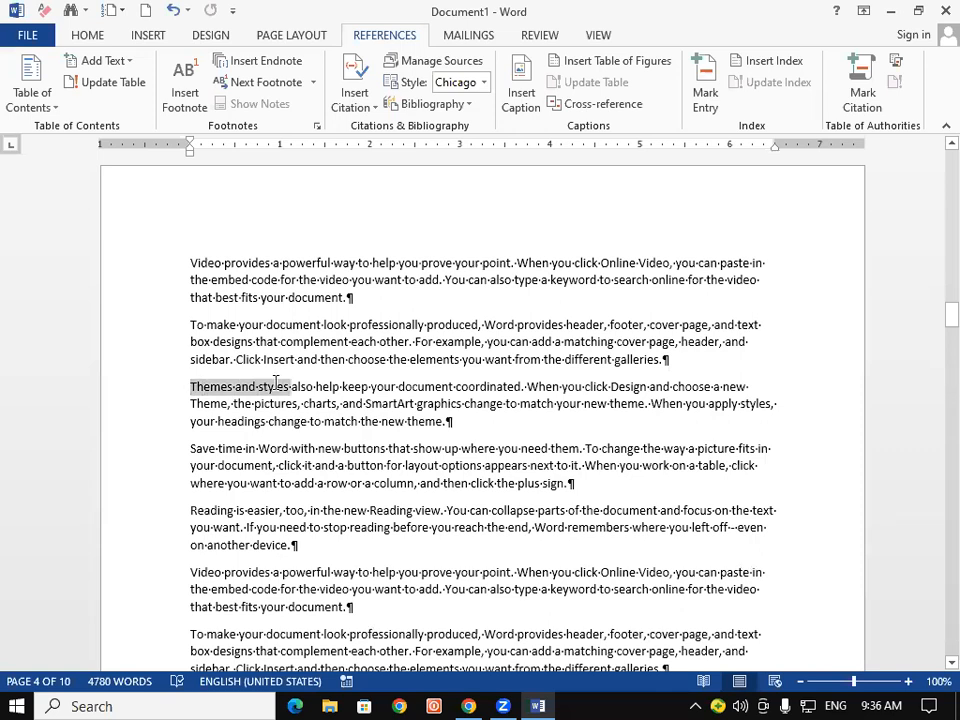
pyautogui.click(707, 100)
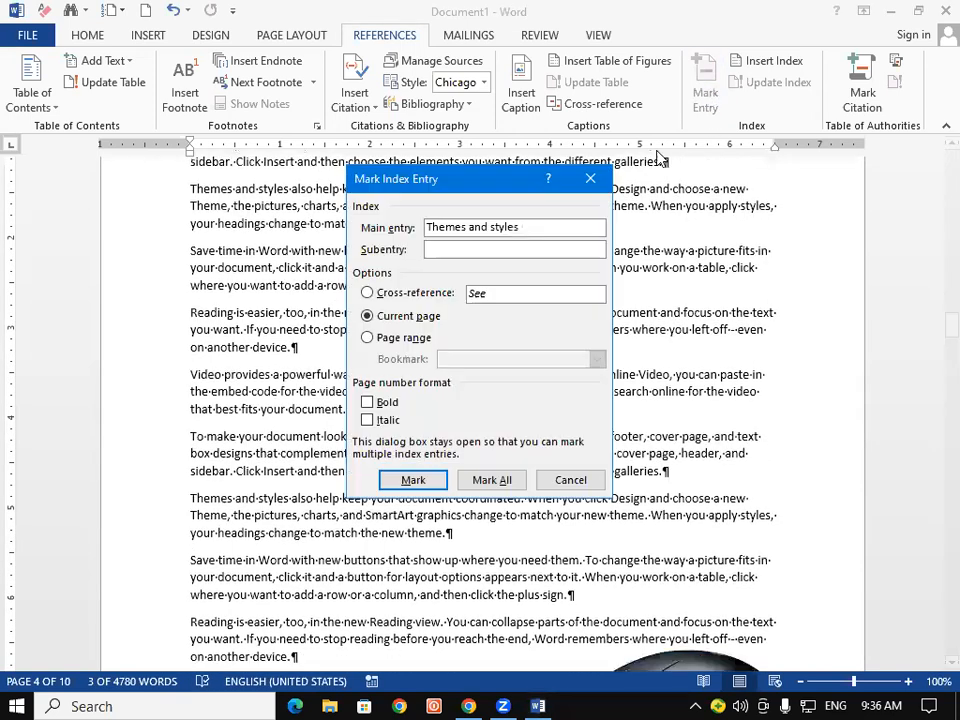
pyautogui.click(411, 480)
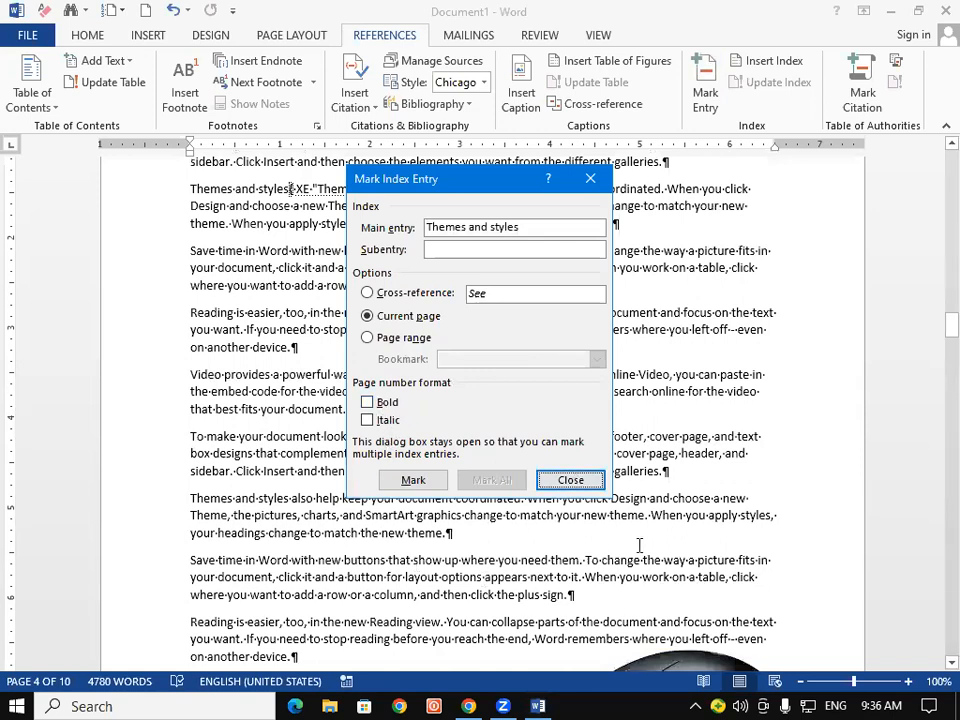
pyautogui.click(570, 480)
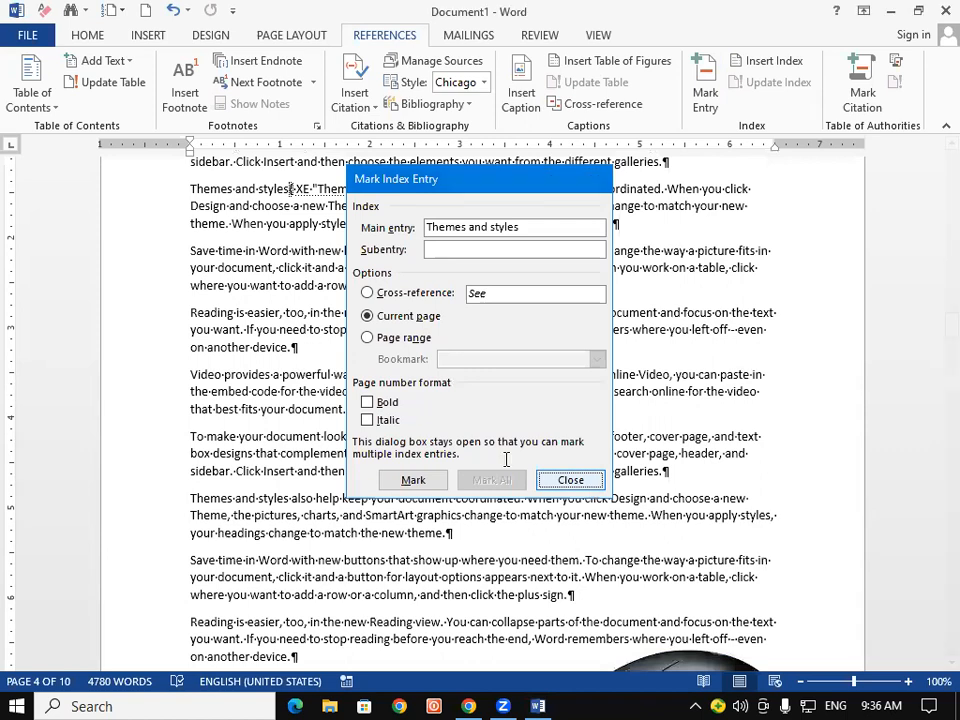
# Mark the words "Video provides" in a paragraph on page 5, above the CPU heading, as an index entry for the current page
pyautogui.scroll(-12, 414, 456)
pyautogui.scroll(-2, 341, 455)
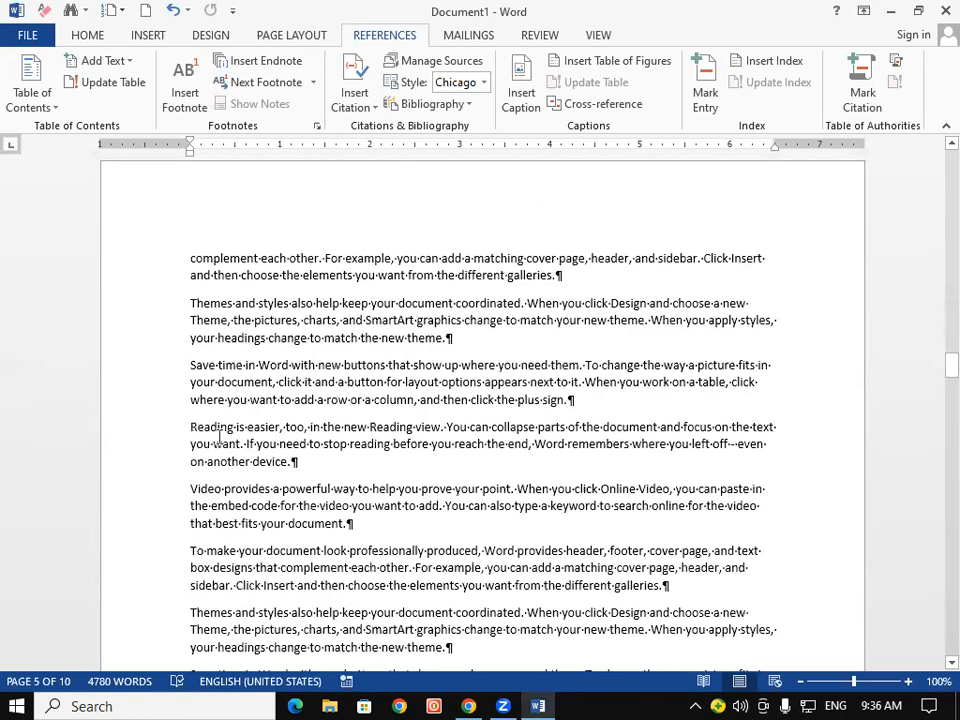
pyautogui.moveTo(189, 486); pyautogui.dragTo(271, 487)
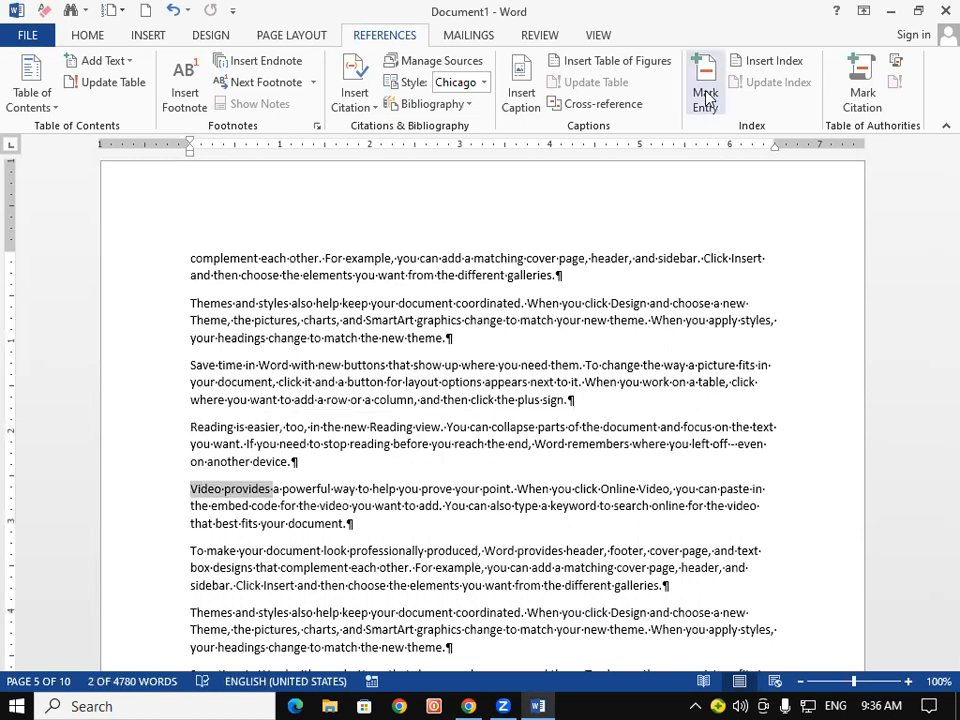
pyautogui.click(706, 100)
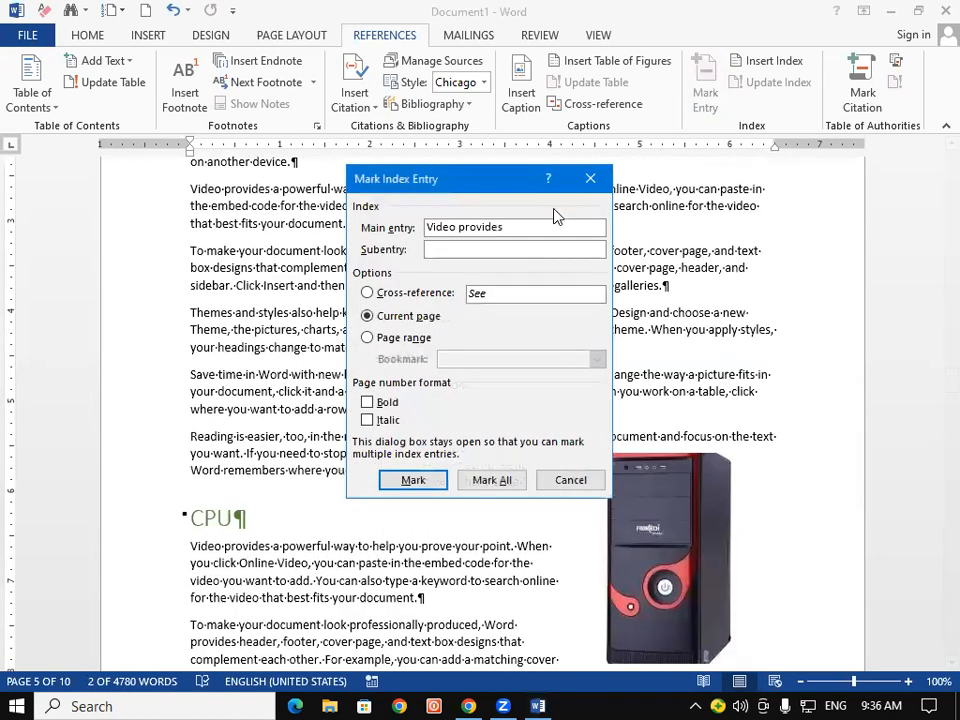
pyautogui.click(408, 481)
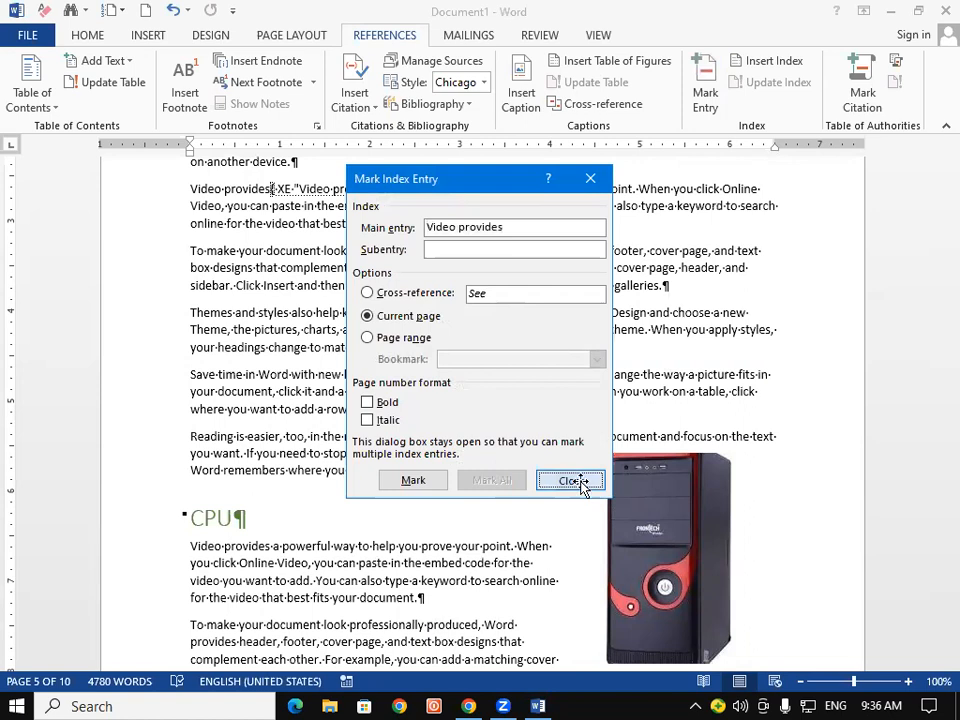
pyautogui.click(580, 482)
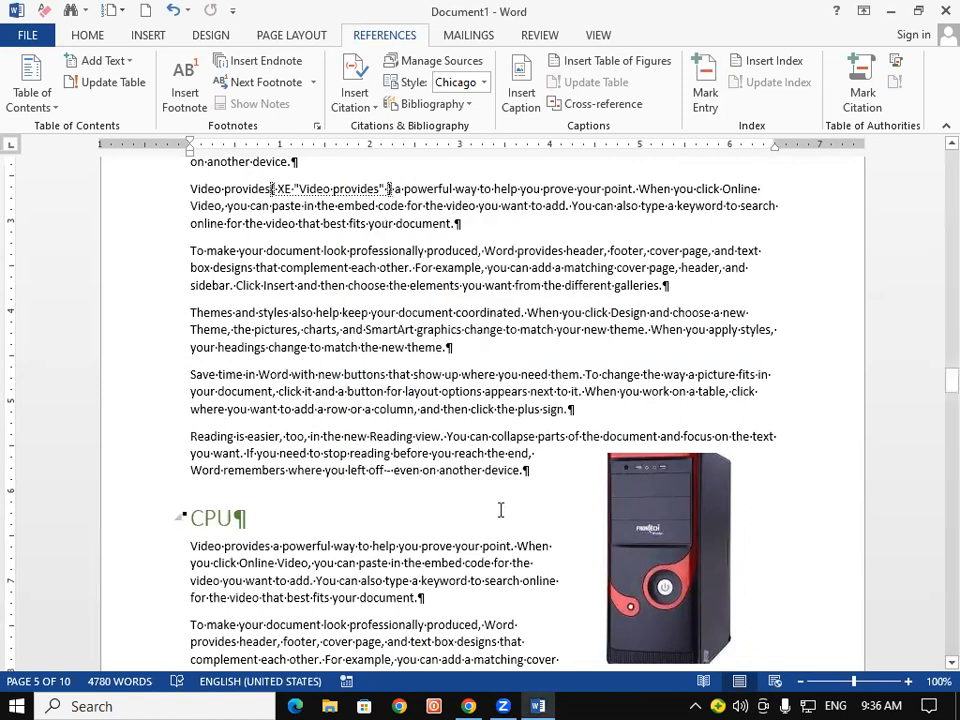
# Return to the table of figures on the first page and hide the paragraph formatting marks
pyautogui.scroll(3, 461, 512)
pyautogui.moveTo(936, 381); pyautogui.dragTo(911, 165)
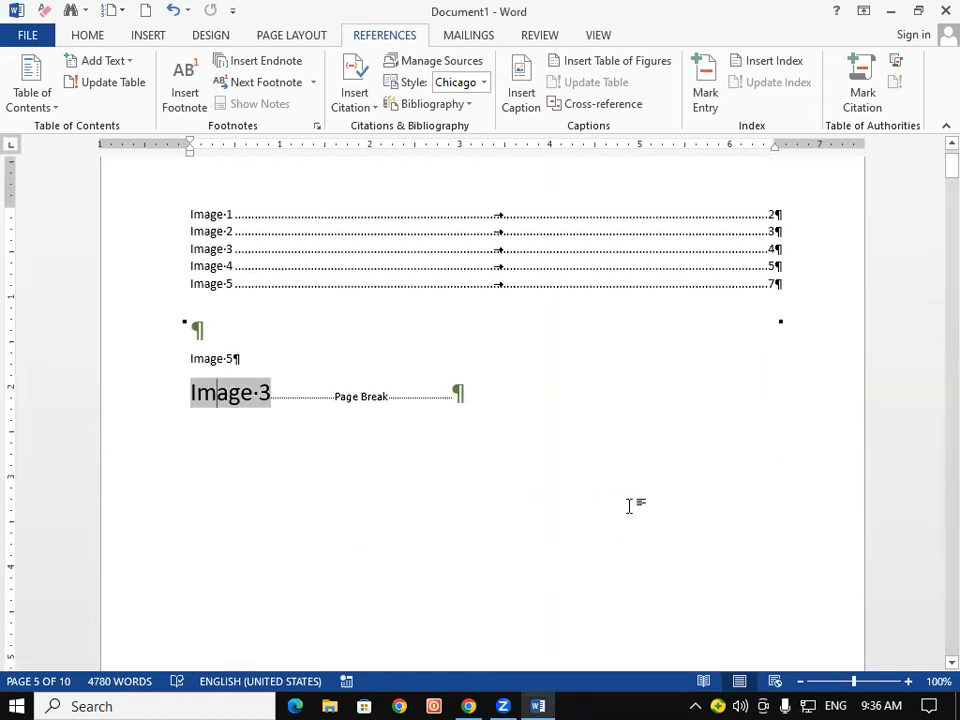
pyautogui.click(632, 494)
pyautogui.scroll(-5, 634, 498)
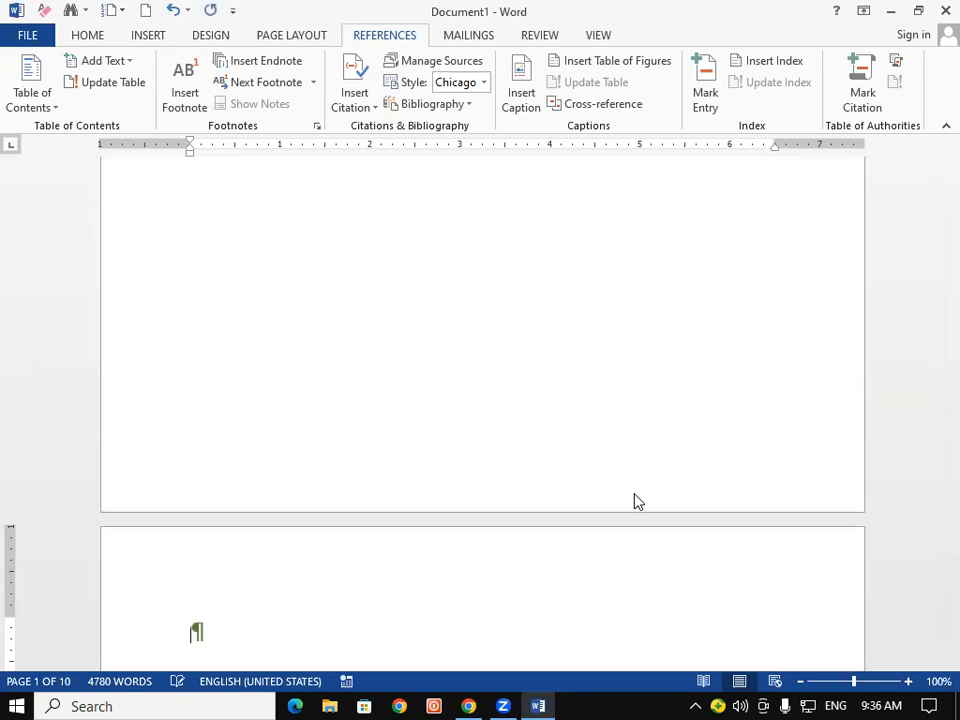
pyautogui.scroll(5, 500, 460)
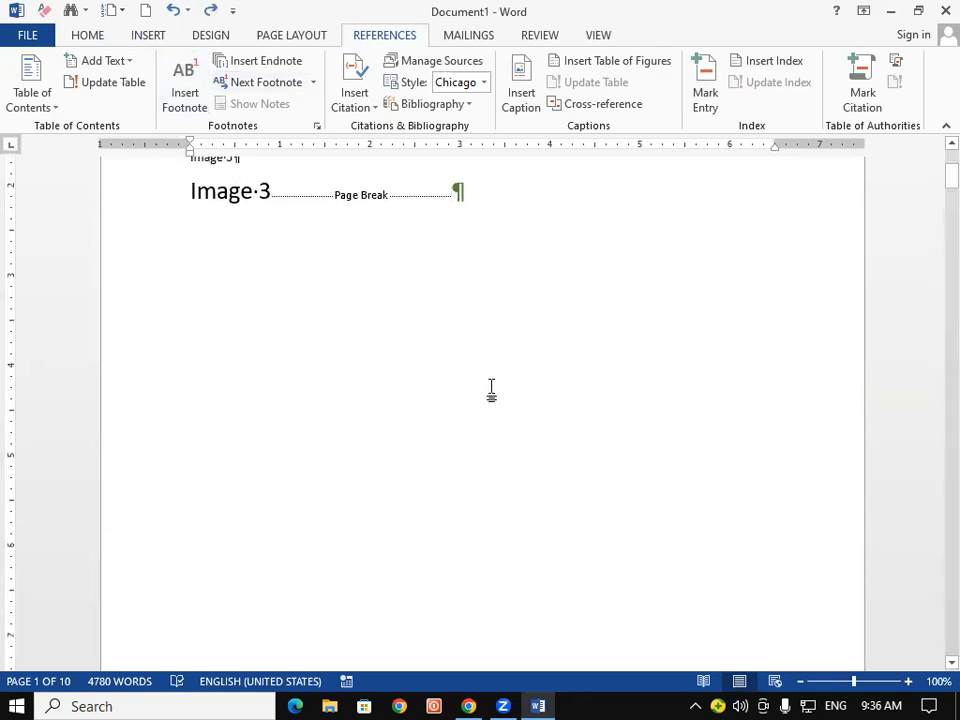
pyautogui.scroll(1, 486, 416)
pyautogui.scroll(3, 480, 358)
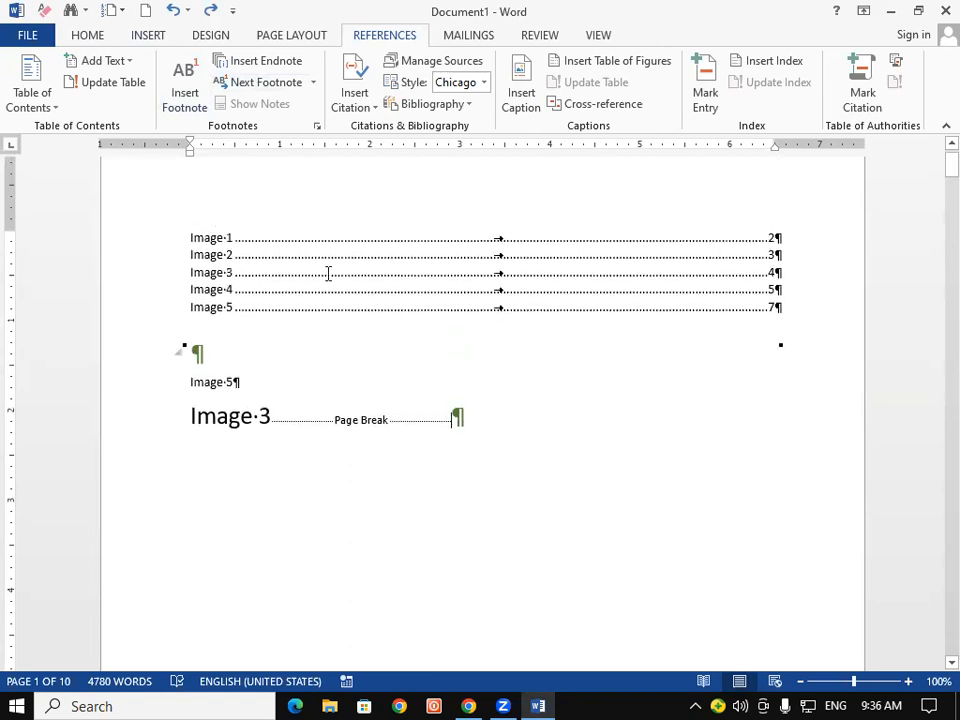
pyautogui.click(92, 37)
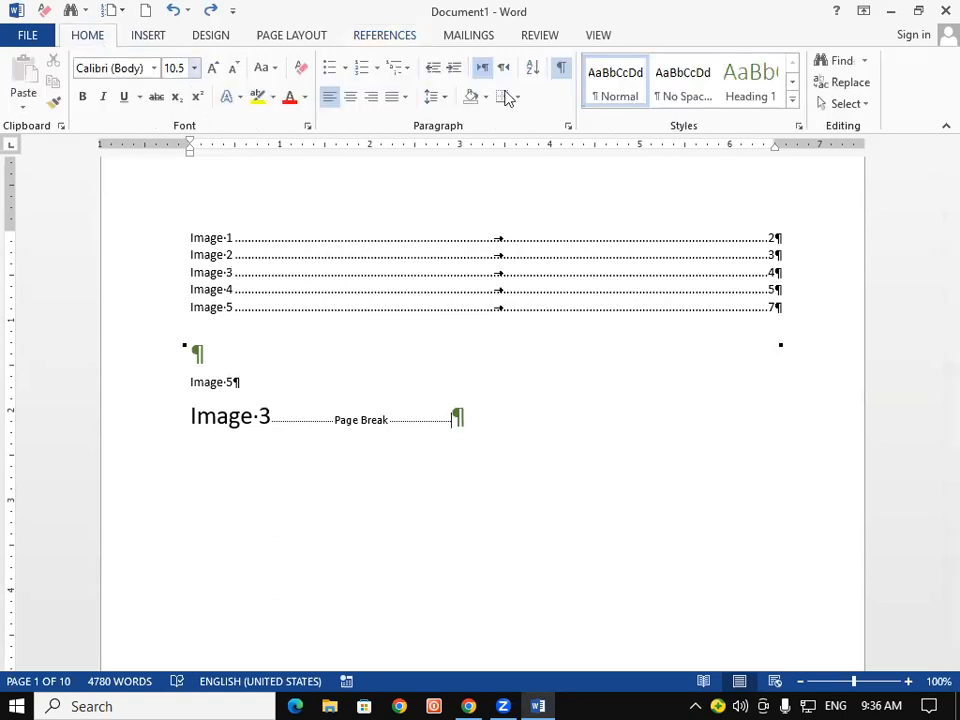
pyautogui.click(561, 67)
pyautogui.hotkey('shift', 'Home')
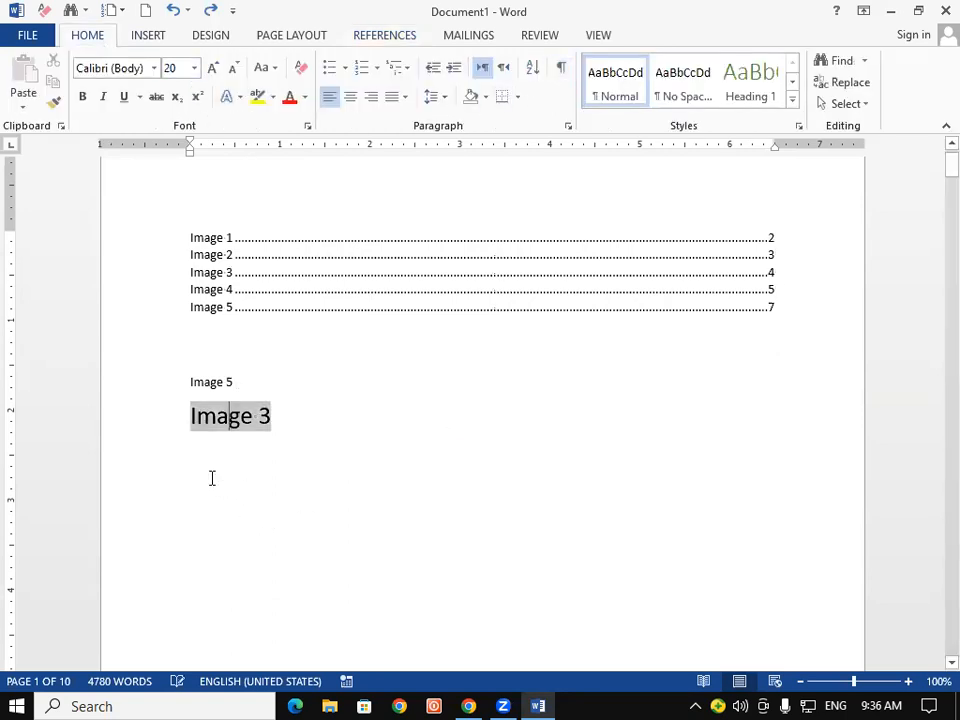
# Add six blank lines between the table of figures and the Image 5 cross-reference
pyautogui.click(474, 439)
pyautogui.click(344, 343)
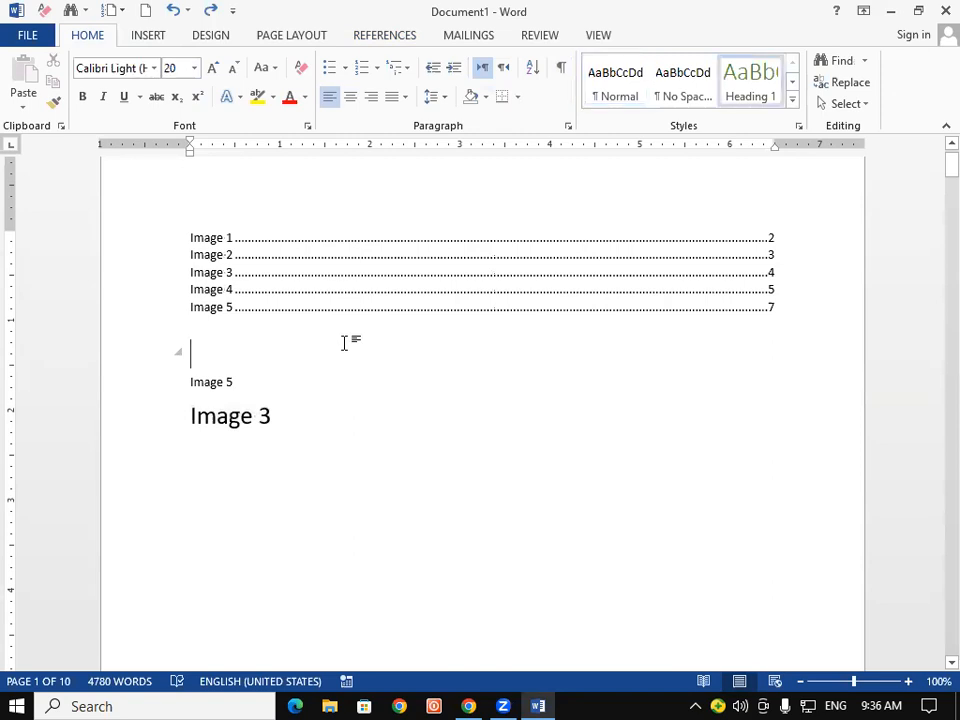
pyautogui.press('Return')
pyautogui.press('Return')
pyautogui.press('Return')
pyautogui.press('Return')
pyautogui.press('Return')
pyautogui.press('Return')
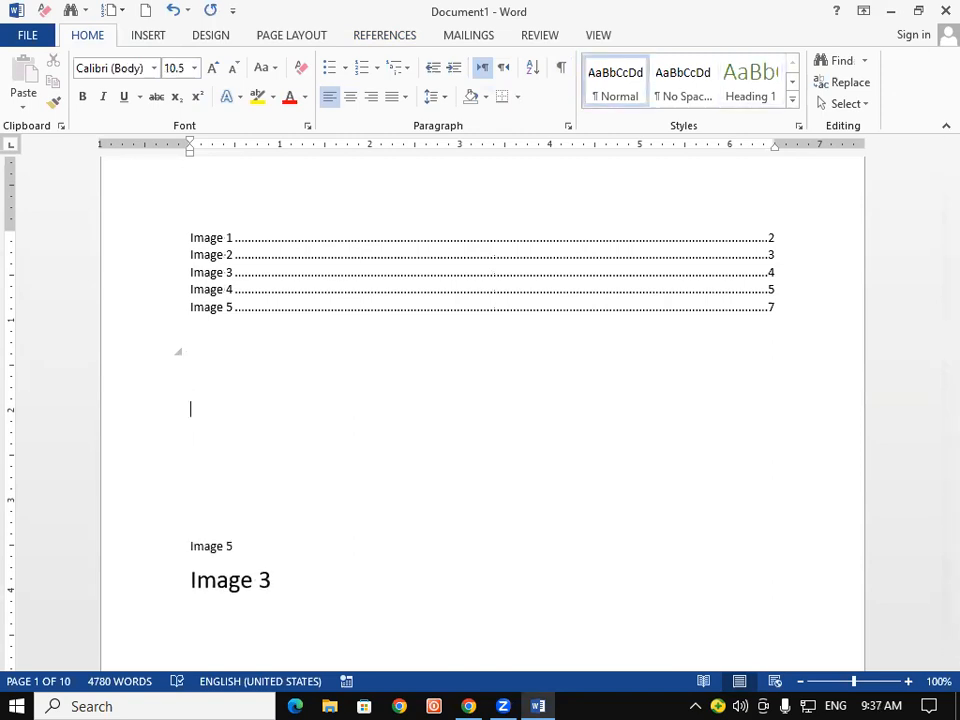
# Insert an indented index with two columns in the blank space below the table of figures
pyautogui.click(372, 40)
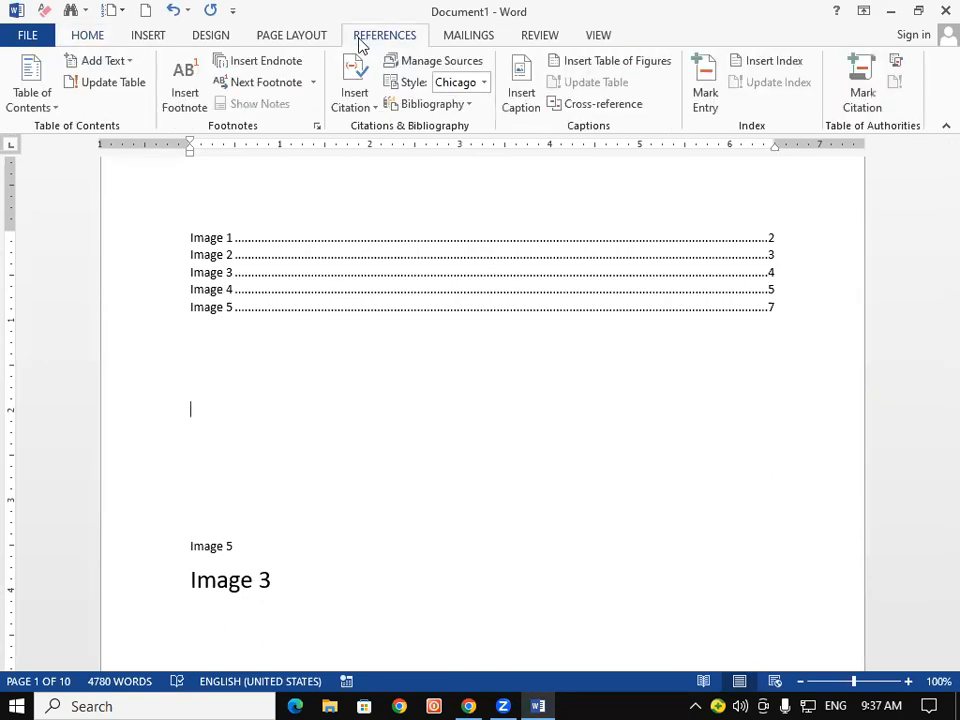
pyautogui.click(775, 62)
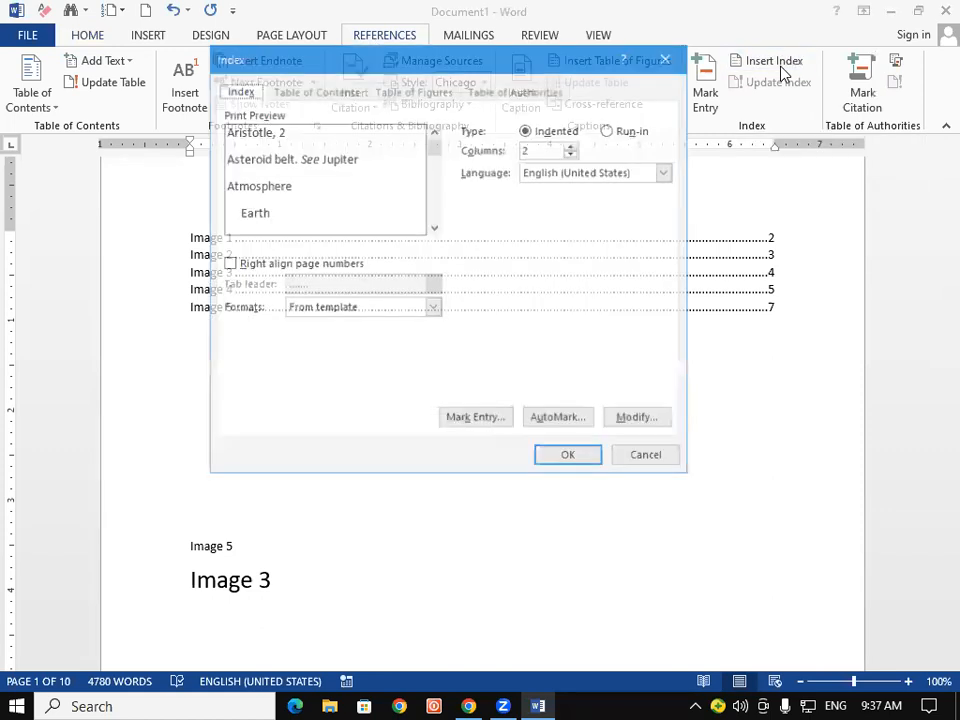
pyautogui.click(538, 150)
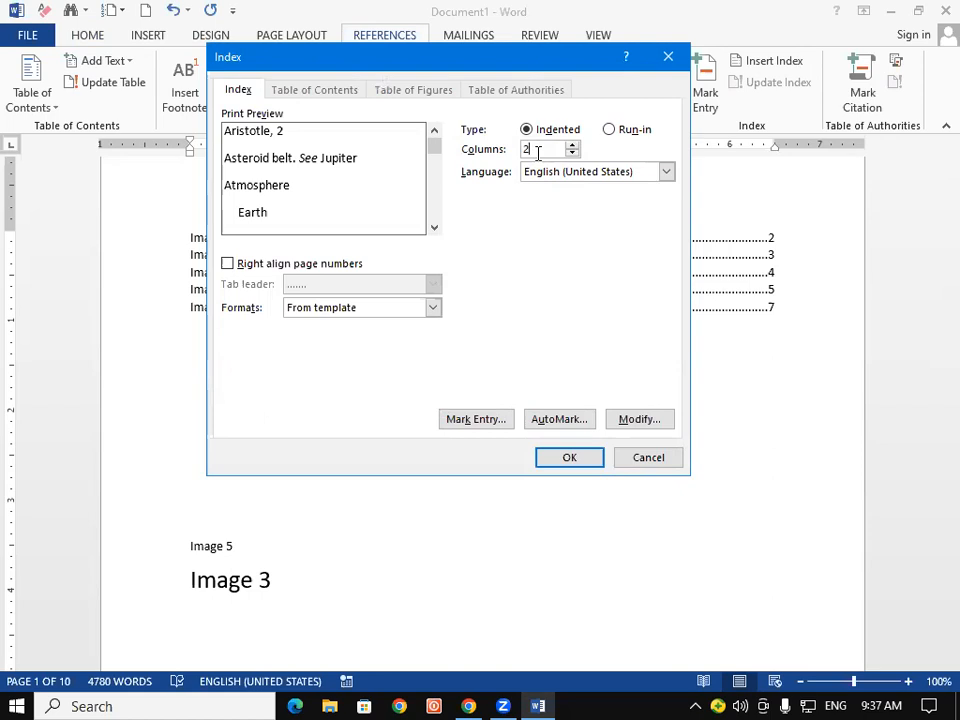
pyautogui.click(576, 459)
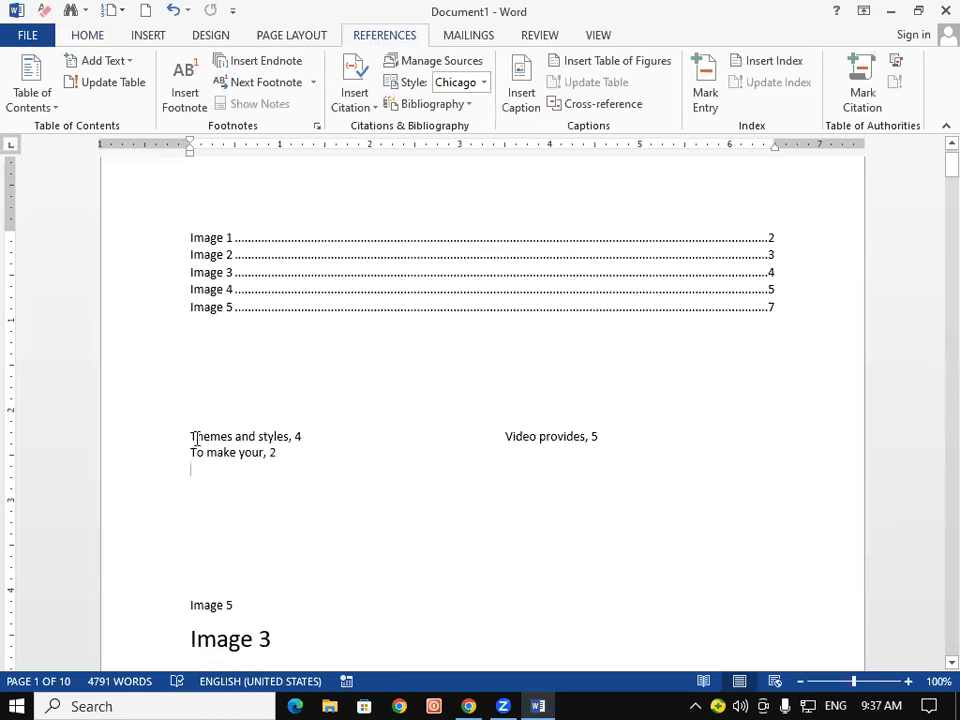
# Check the entries of the two-column index and undo its insertion
pyautogui.click(192, 437)
pyautogui.moveTo(192, 437); pyautogui.dragTo(304, 435)
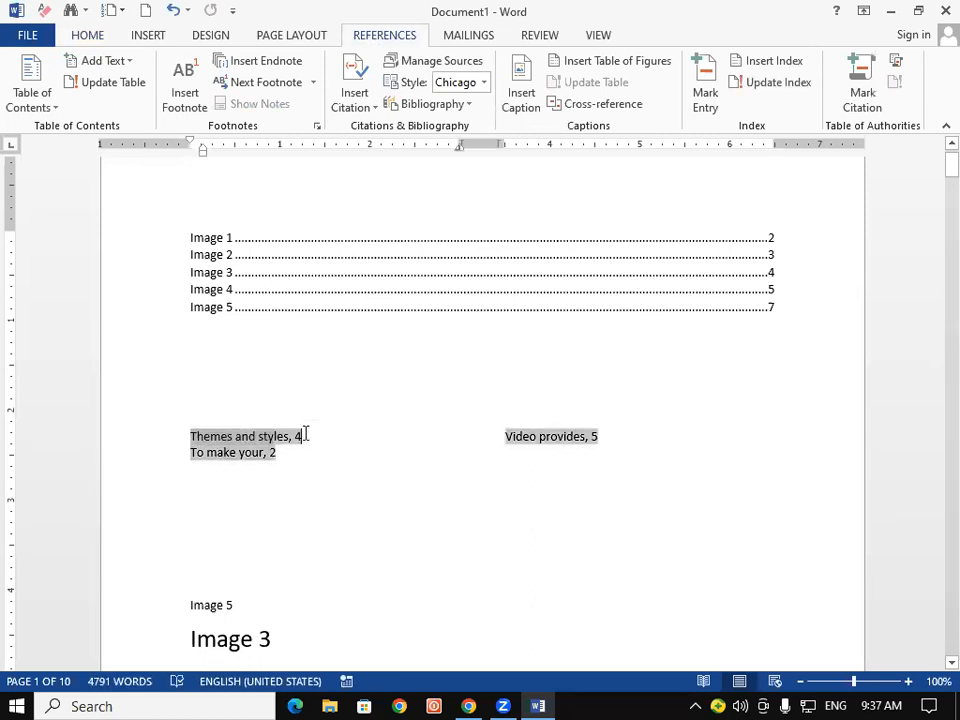
pyautogui.moveTo(521, 438); pyautogui.dragTo(615, 436)
pyautogui.click(615, 436)
pyautogui.click(192, 461)
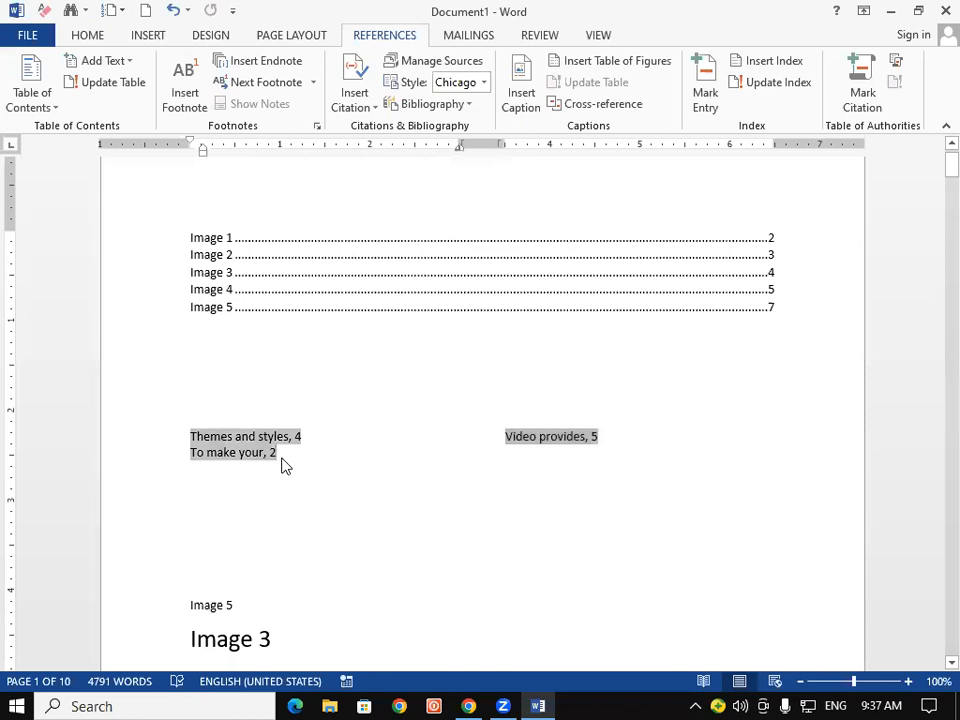
pyautogui.hotkey('ctrl', 'z')
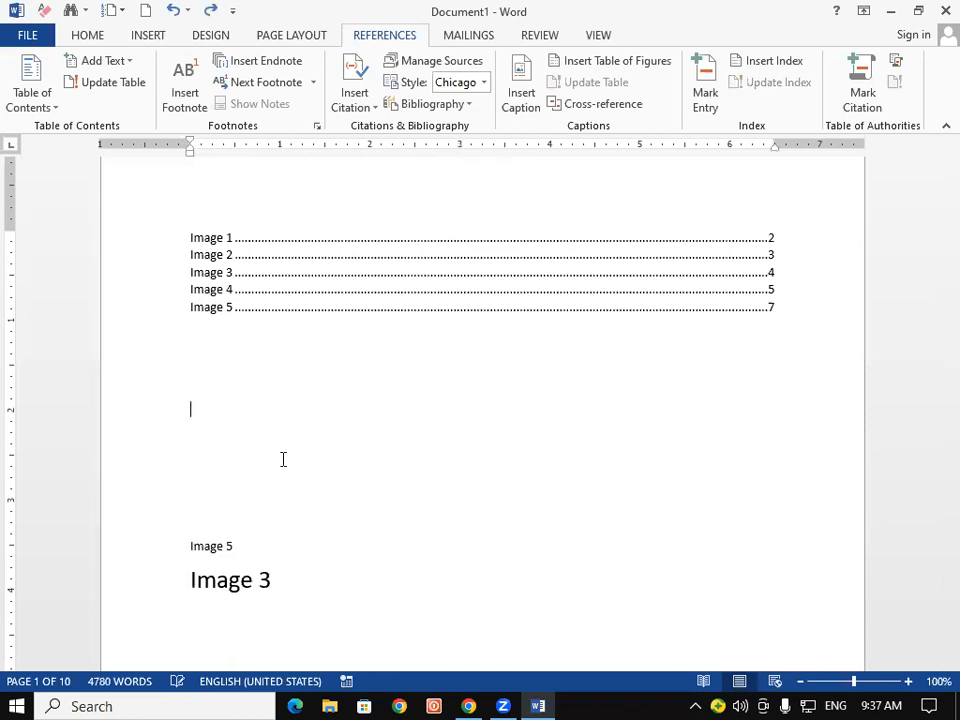
# Insert an indented index with three columns below the table of figures and check its entries
pyautogui.click(750, 61)
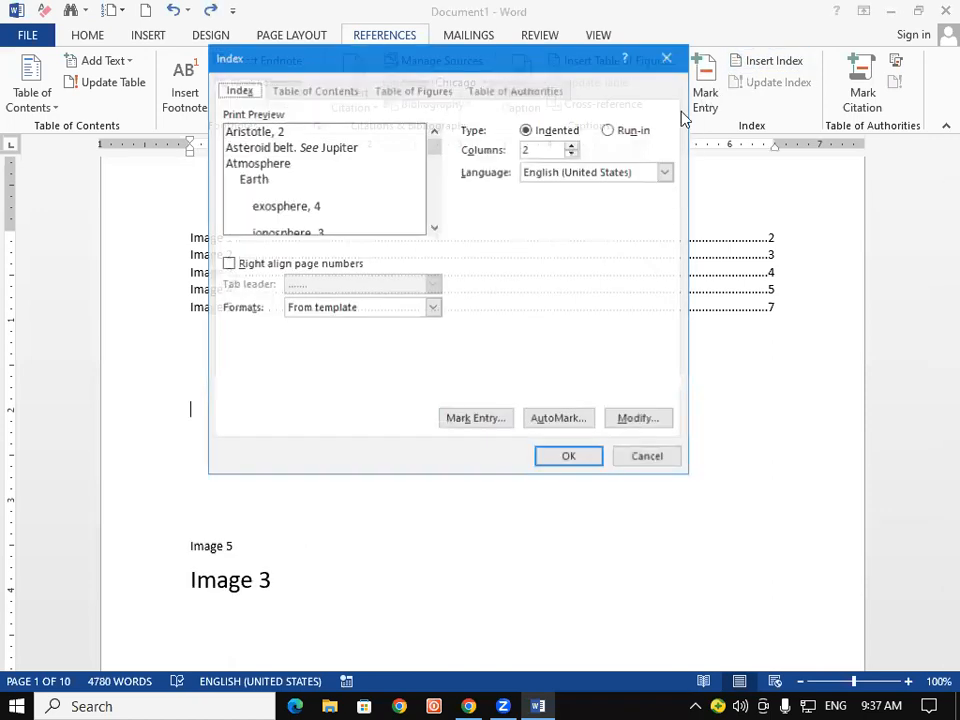
pyautogui.click(573, 146)
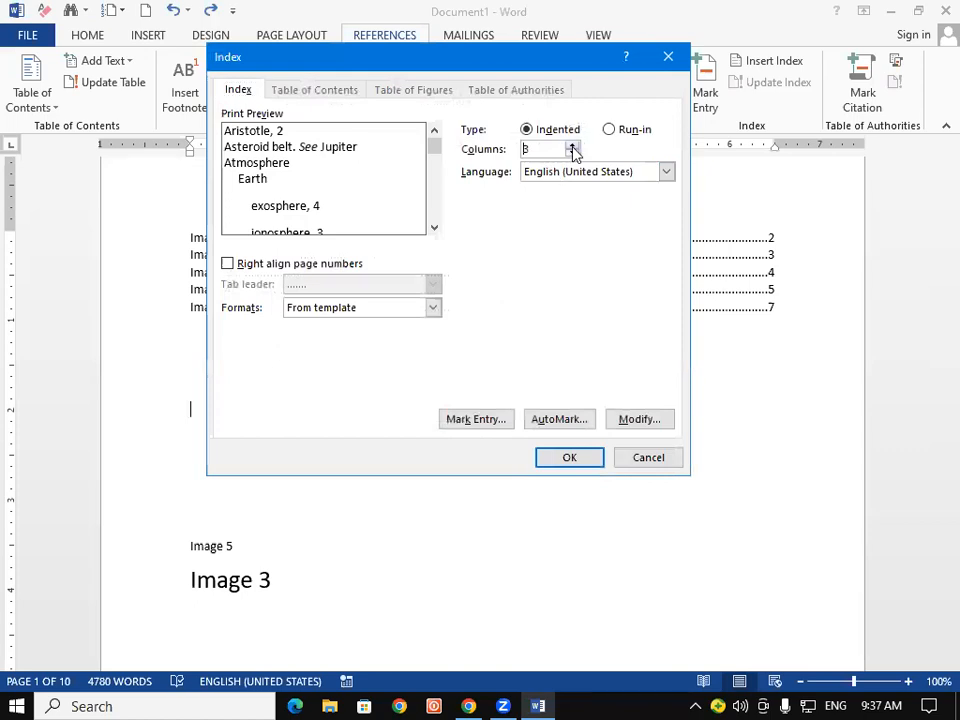
pyautogui.click(558, 462)
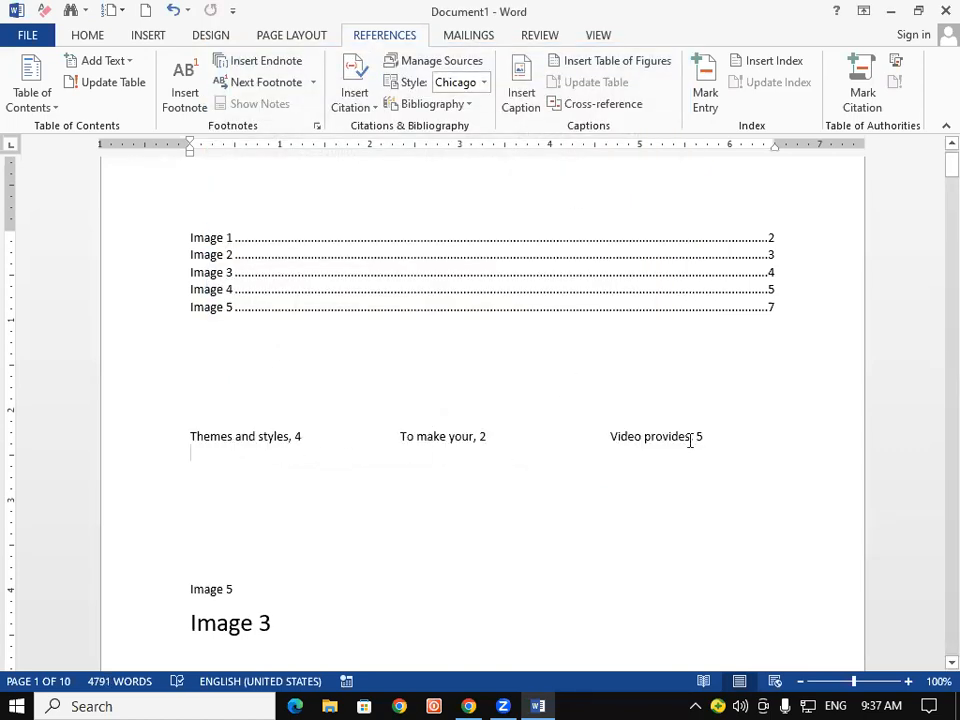
pyautogui.click(210, 443)
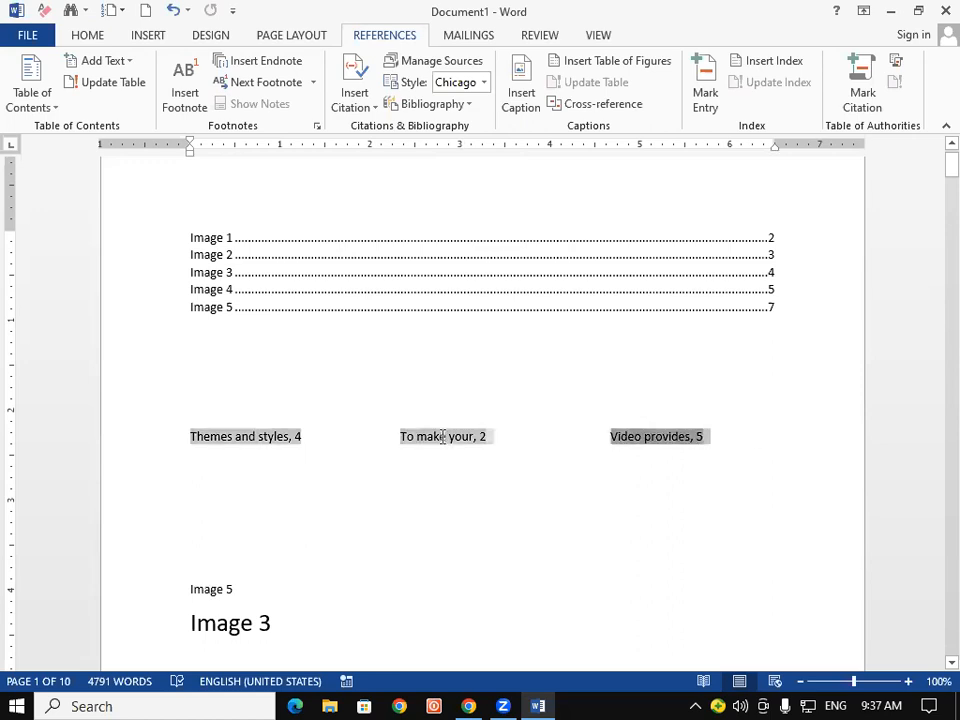
pyautogui.doubleClick(209, 445)
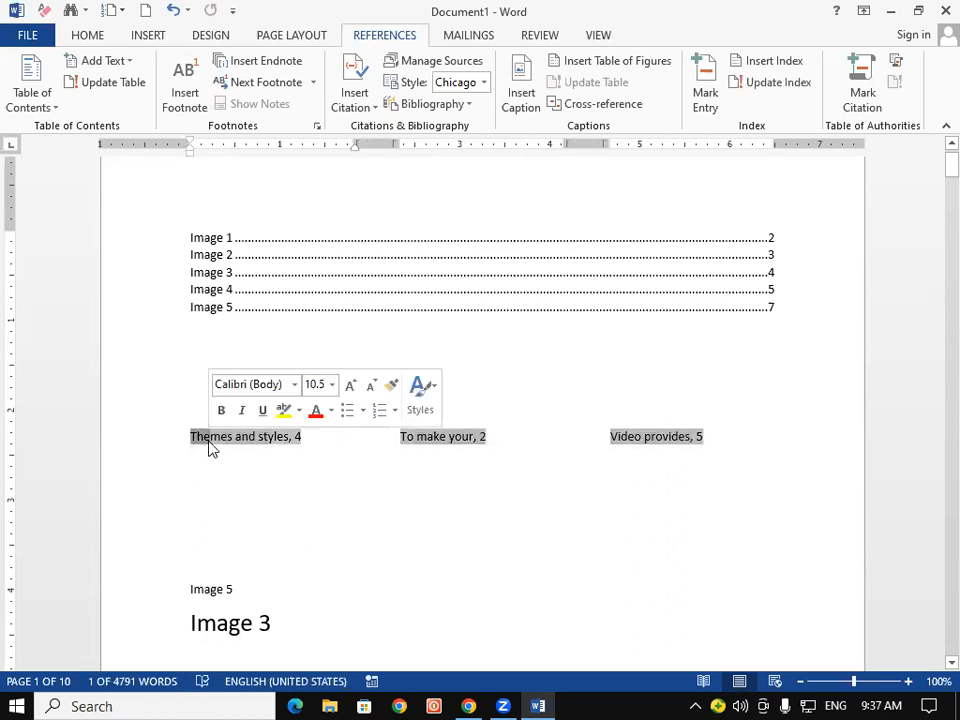
pyautogui.click(842, 519)
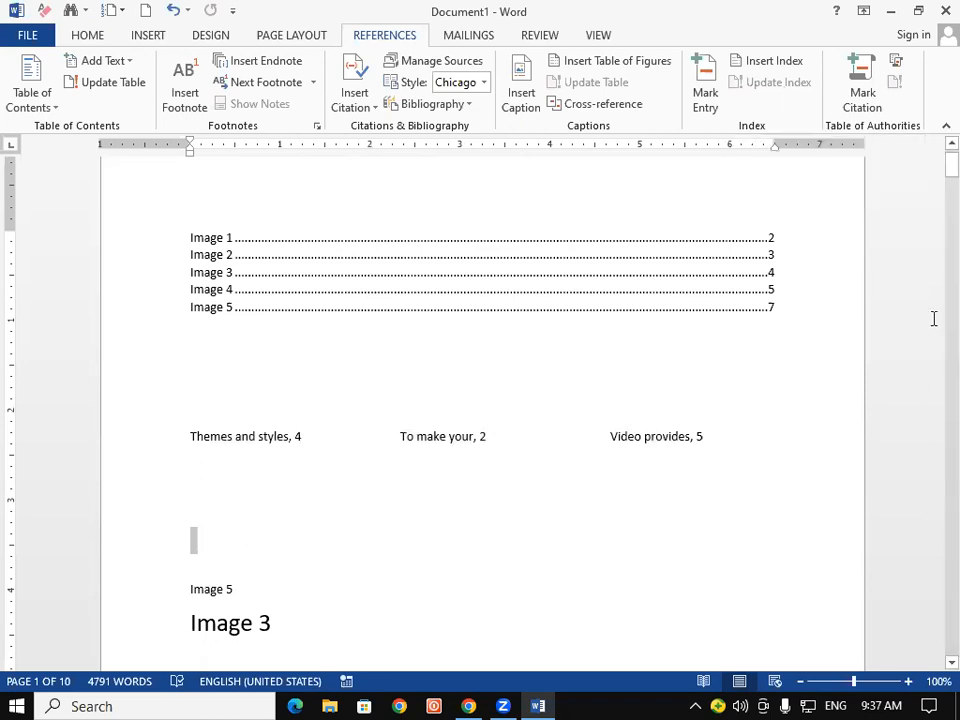
# Mark "Save time in Word" on page 9 as an index entry for the current page
pyautogui.moveTo(946, 168); pyautogui.dragTo(934, 588)
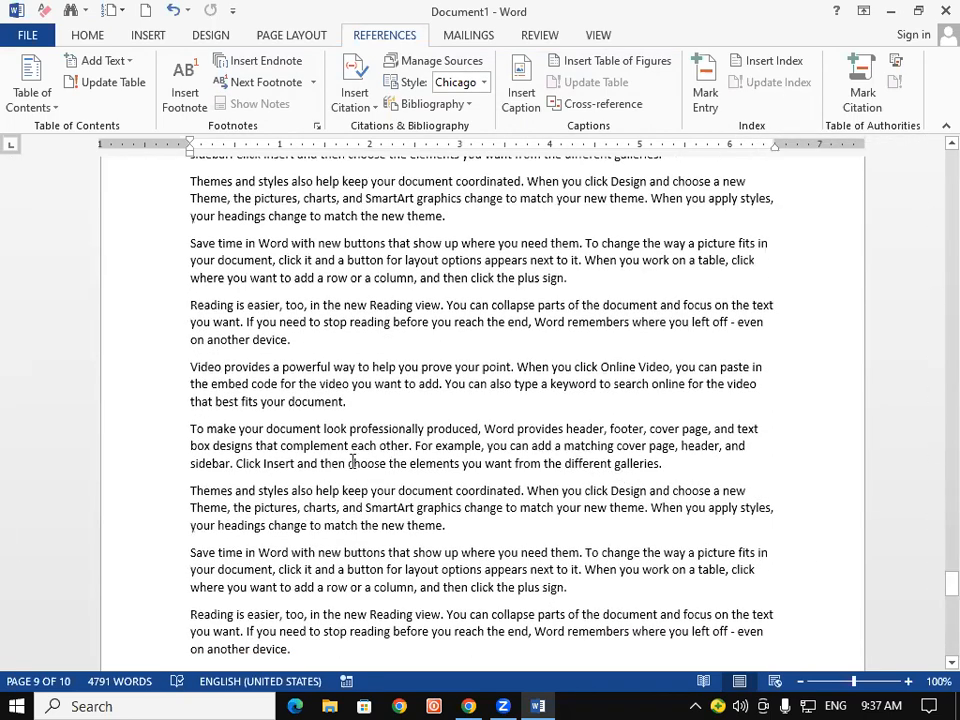
pyautogui.moveTo(204, 557); pyautogui.dragTo(289, 557)
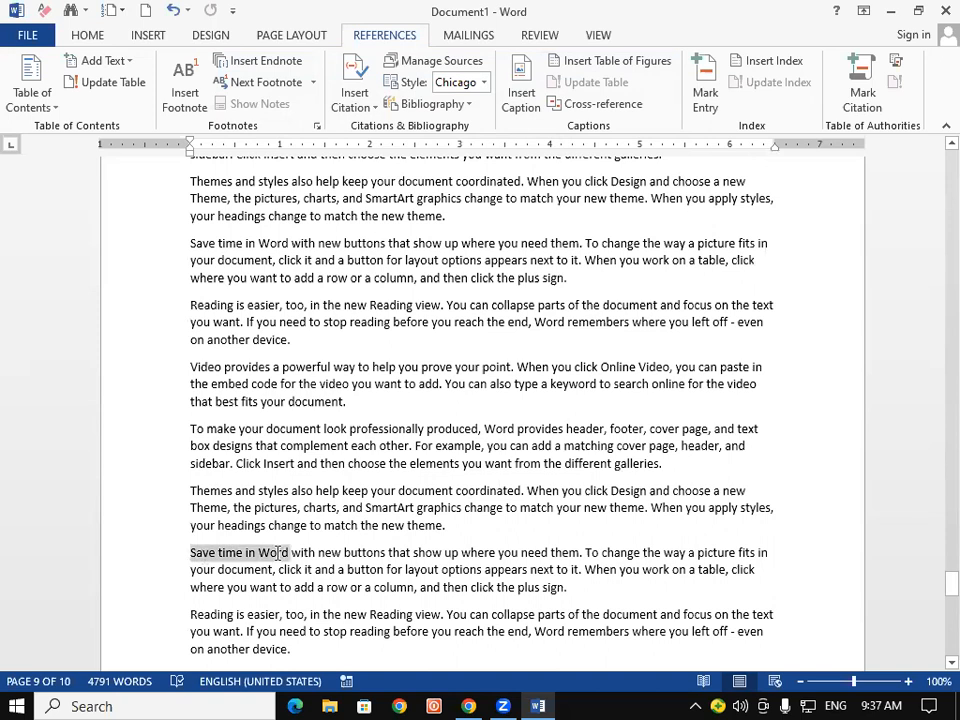
pyautogui.click(703, 88)
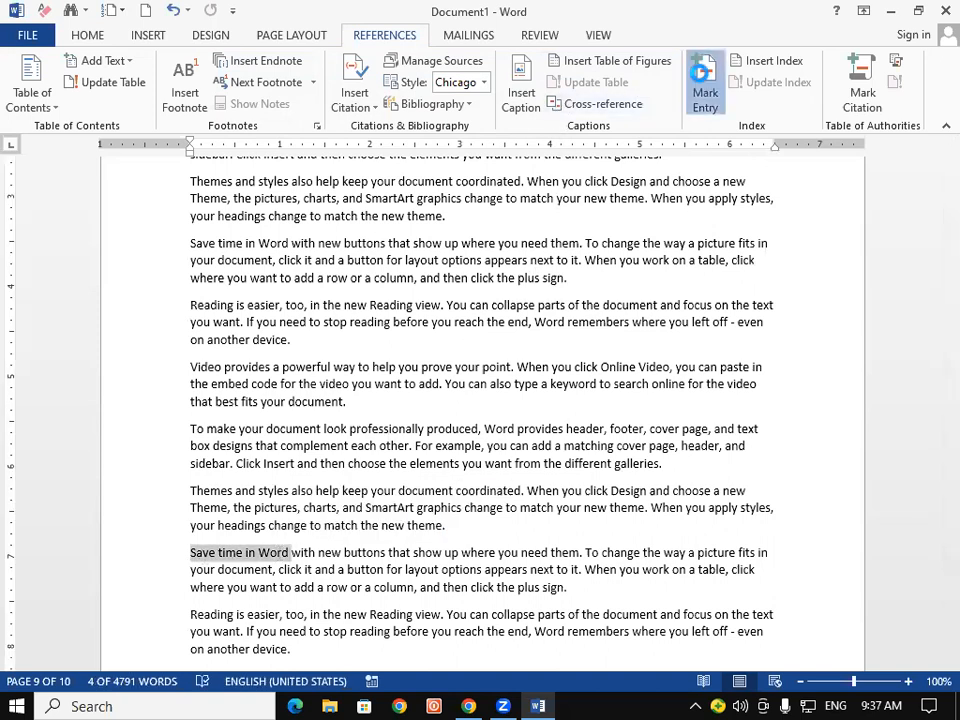
pyautogui.click(410, 480)
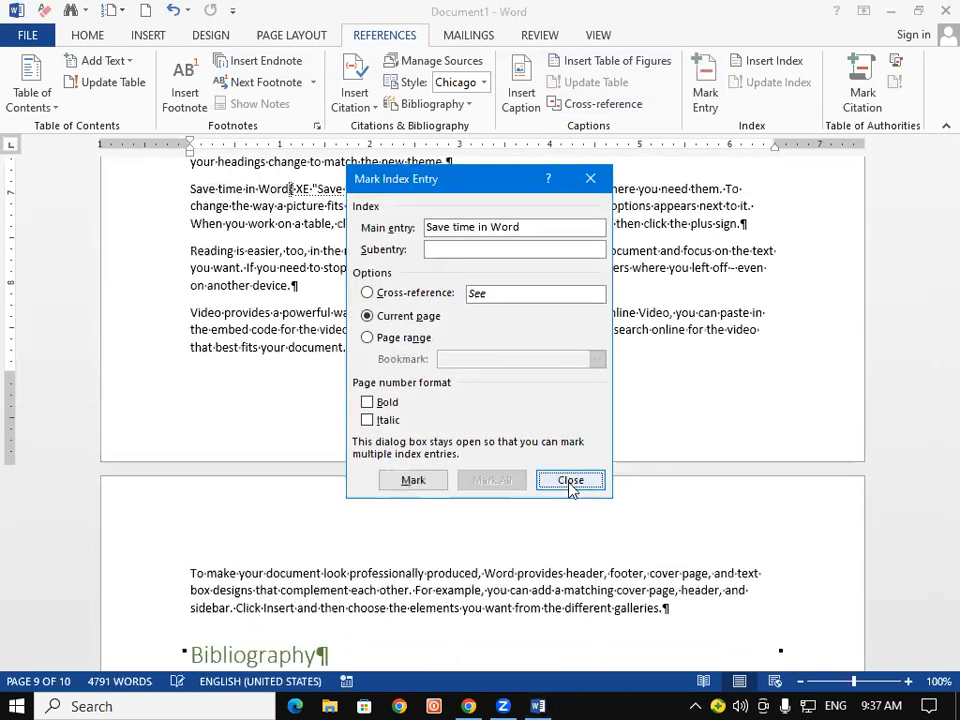
pyautogui.click(570, 480)
# Hide the formatting marks and update the three-column index below the table of figures
pyautogui.moveTo(932, 521); pyautogui.dragTo(932, 171)
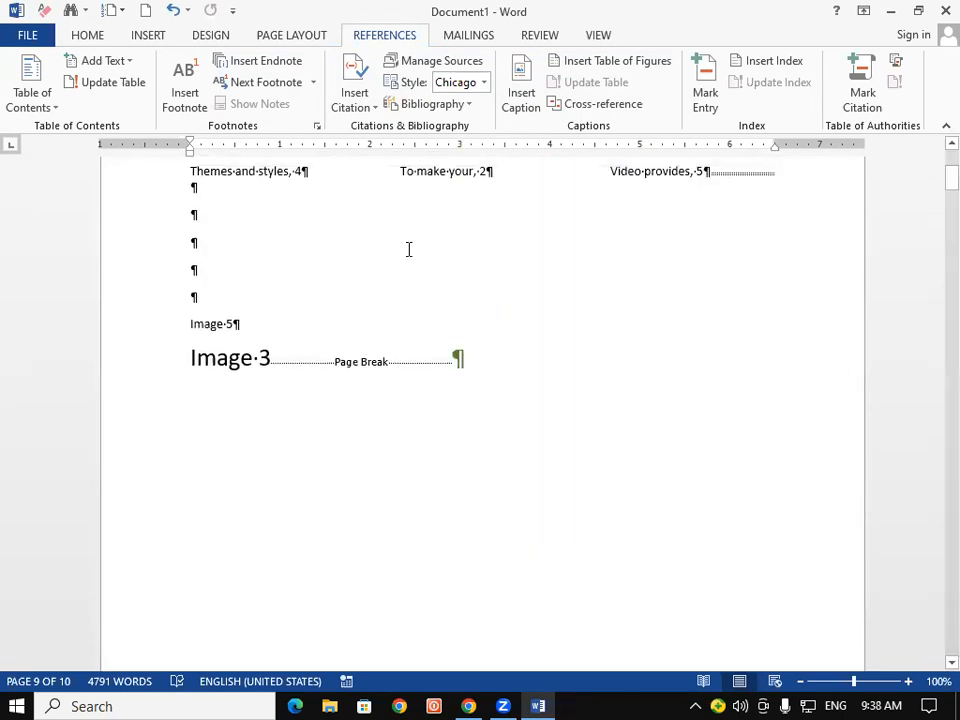
pyautogui.scroll(4, 321, 309)
pyautogui.click(264, 441)
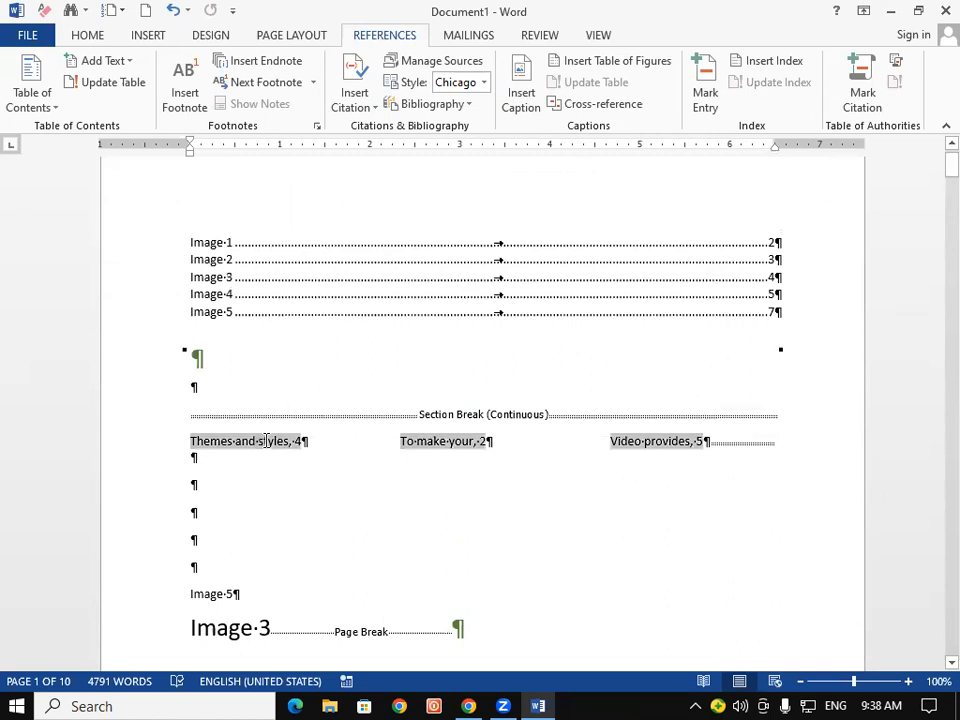
pyautogui.click(90, 36)
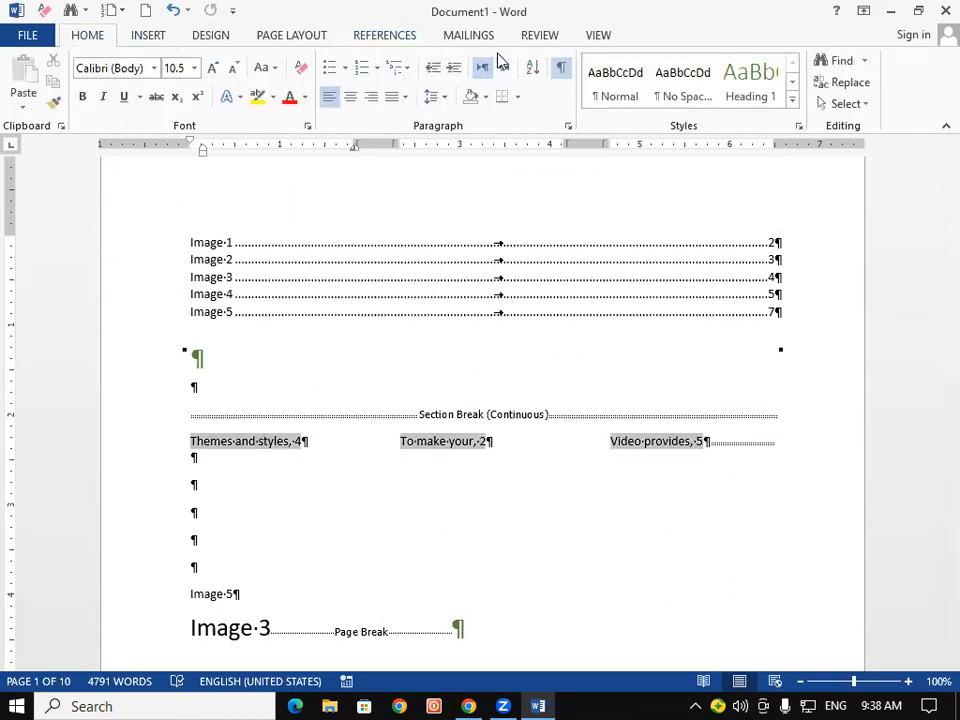
pyautogui.click(561, 70)
pyautogui.click(398, 38)
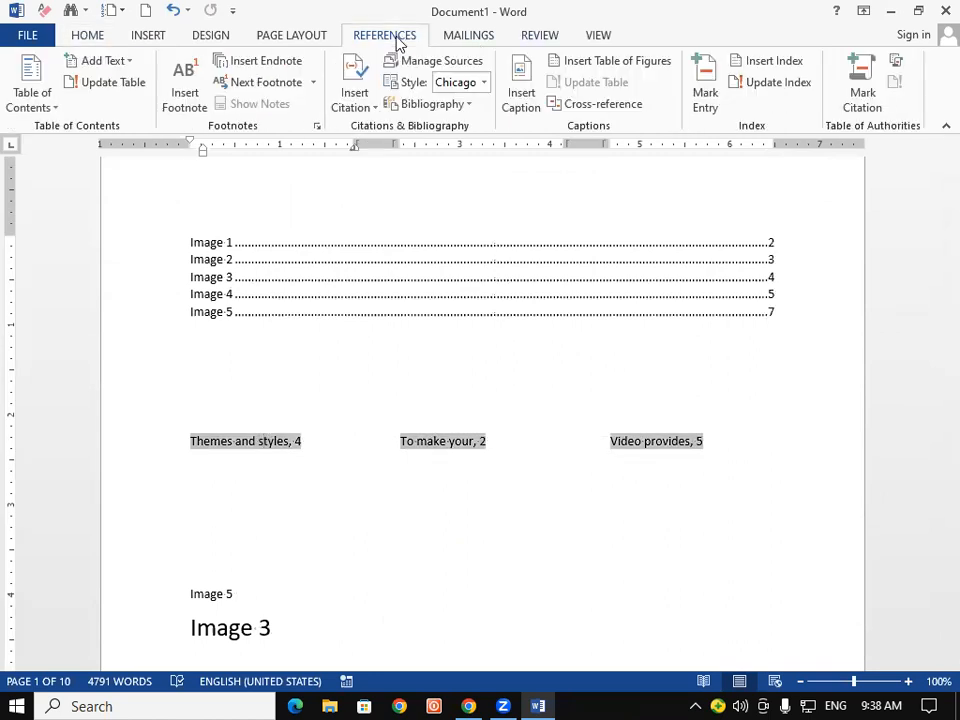
pyautogui.click(776, 84)
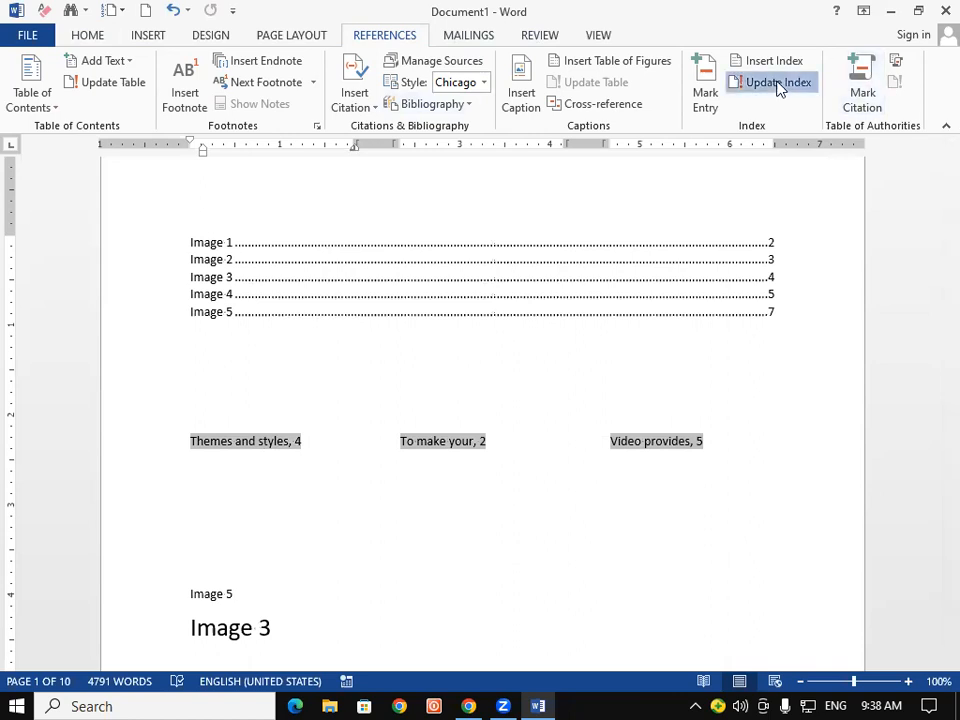
pyautogui.click(330, 498)
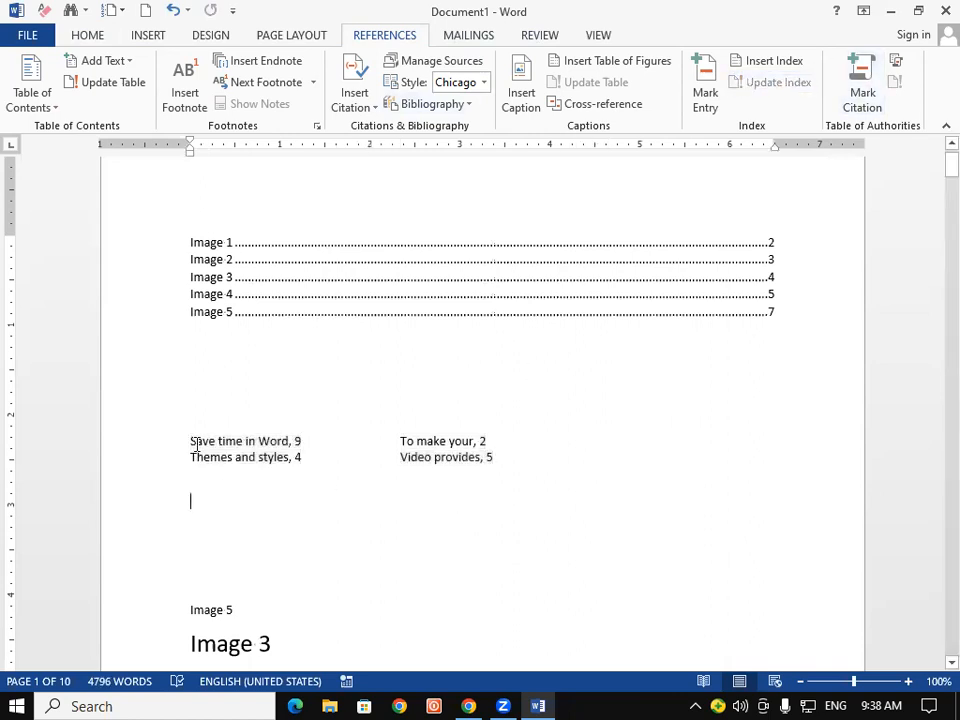
# Review the entries of the updated index and of the table of figures on page 1
pyautogui.click(504, 446)
pyautogui.moveTo(504, 446); pyautogui.dragTo(516, 459)
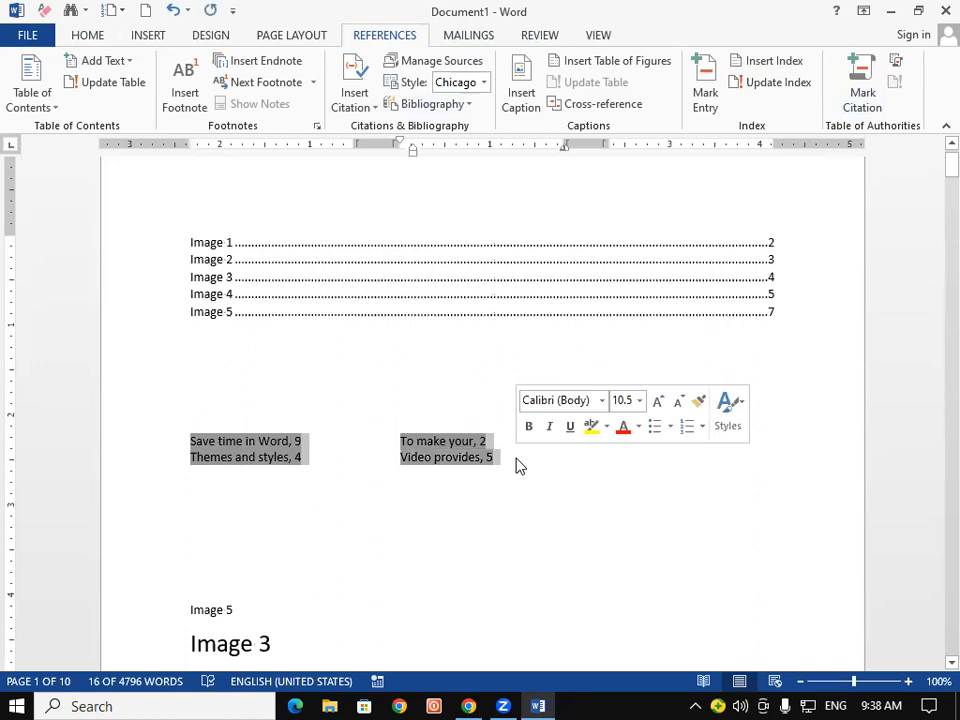
pyautogui.click(390, 493)
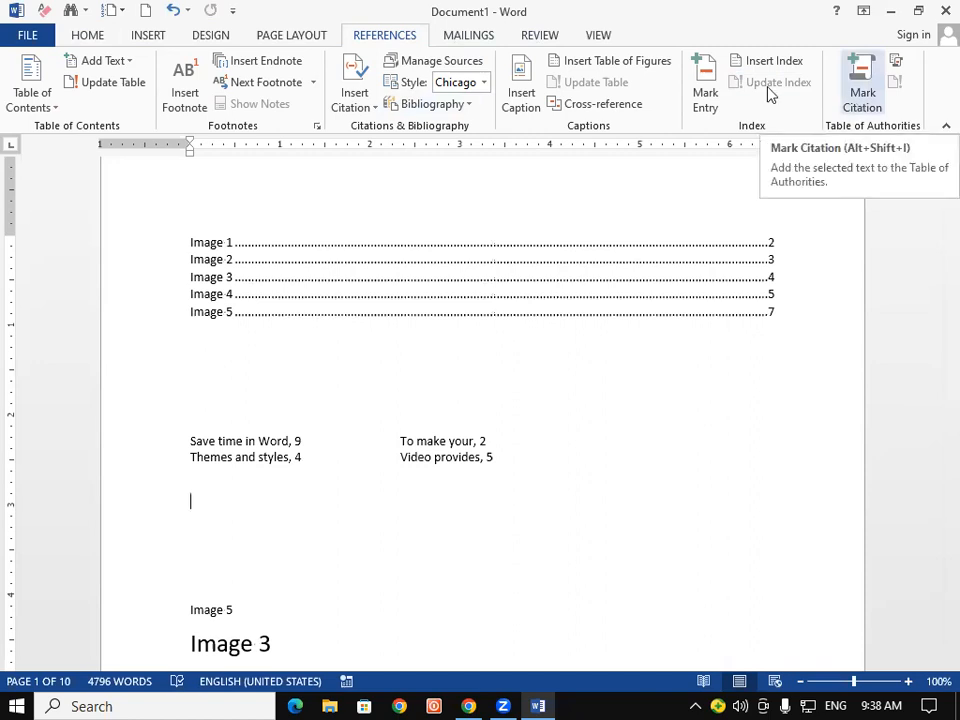
pyautogui.moveTo(189, 441); pyautogui.dragTo(493, 457)
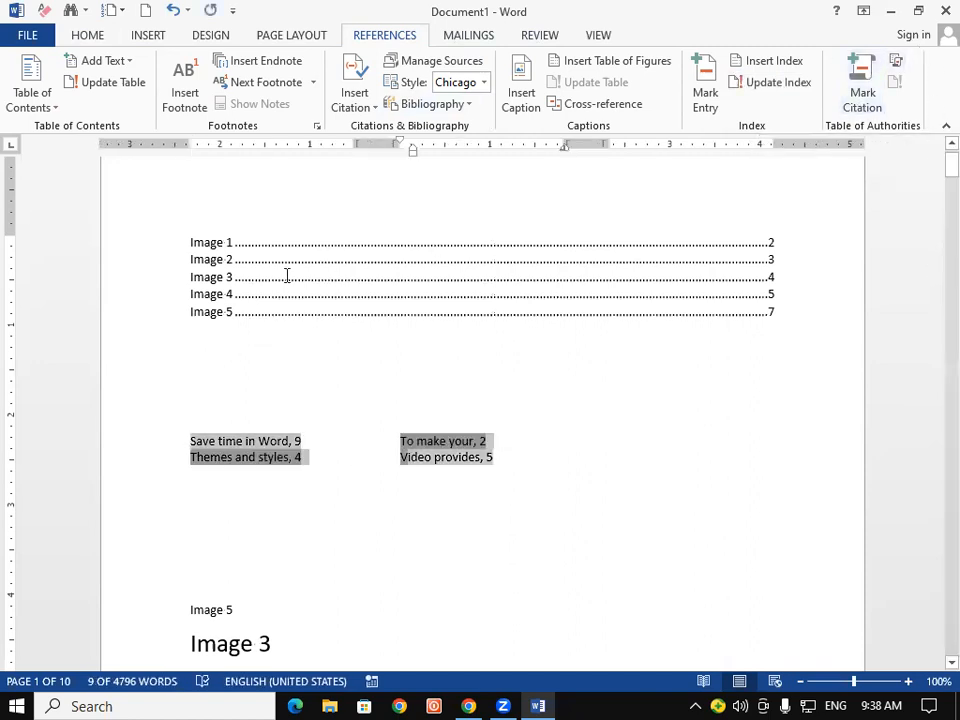
pyautogui.moveTo(190, 243); pyautogui.dragTo(493, 305)
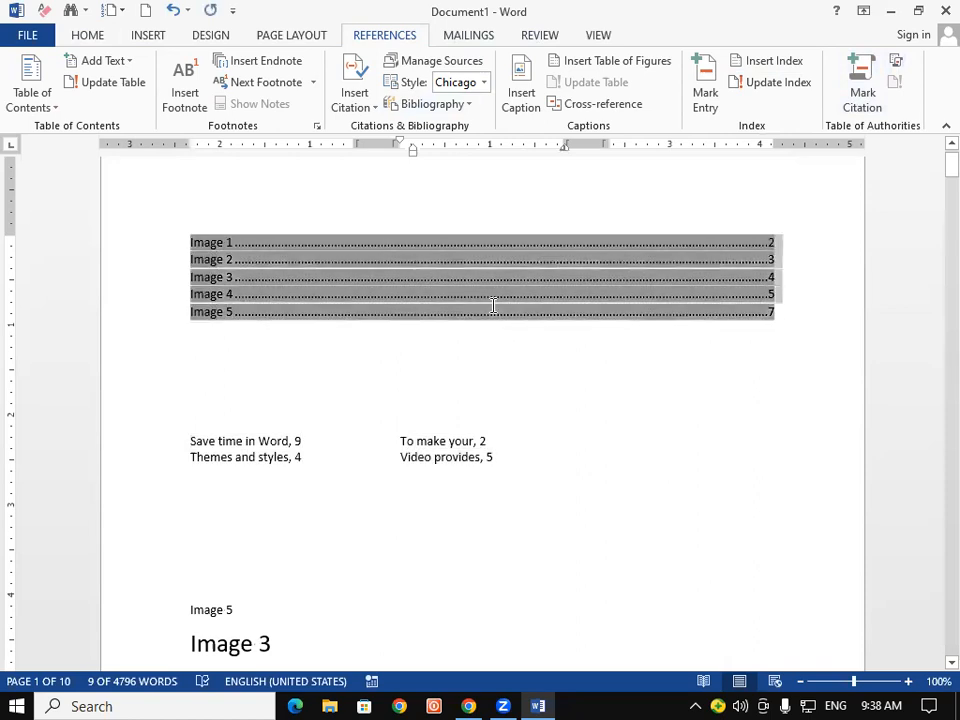
pyautogui.click(557, 555)
# Mark "Themes and styles" in the Computer section on page 2 as a citation in the Cases category
pyautogui.scroll(-10, 572, 508)
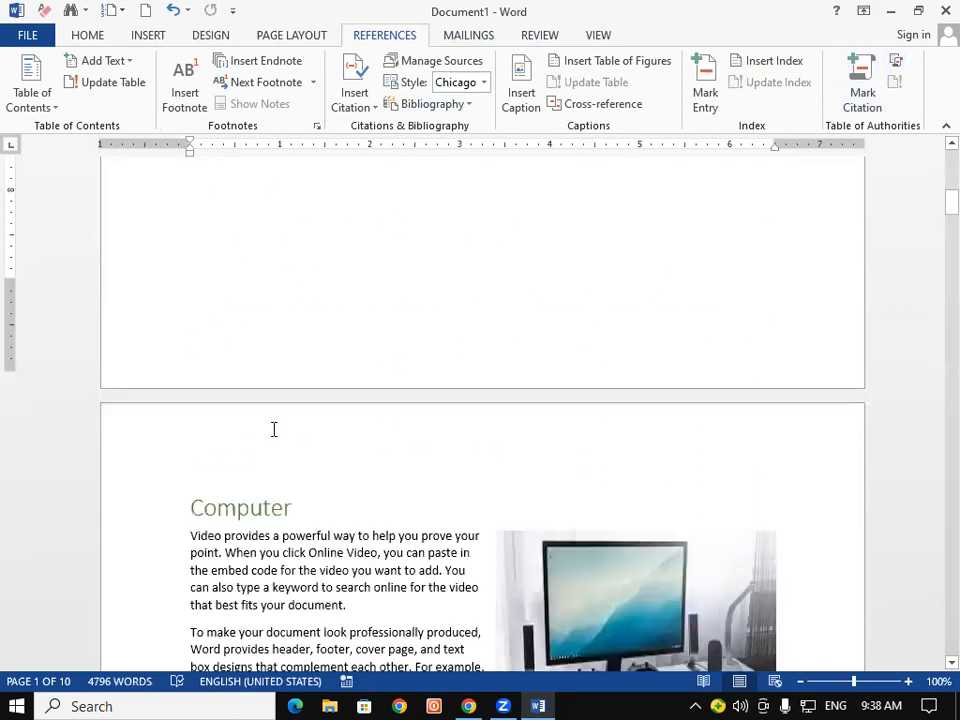
pyautogui.scroll(-5, 273, 429)
pyautogui.moveTo(197, 454); pyautogui.dragTo(290, 455)
pyautogui.click(868, 95)
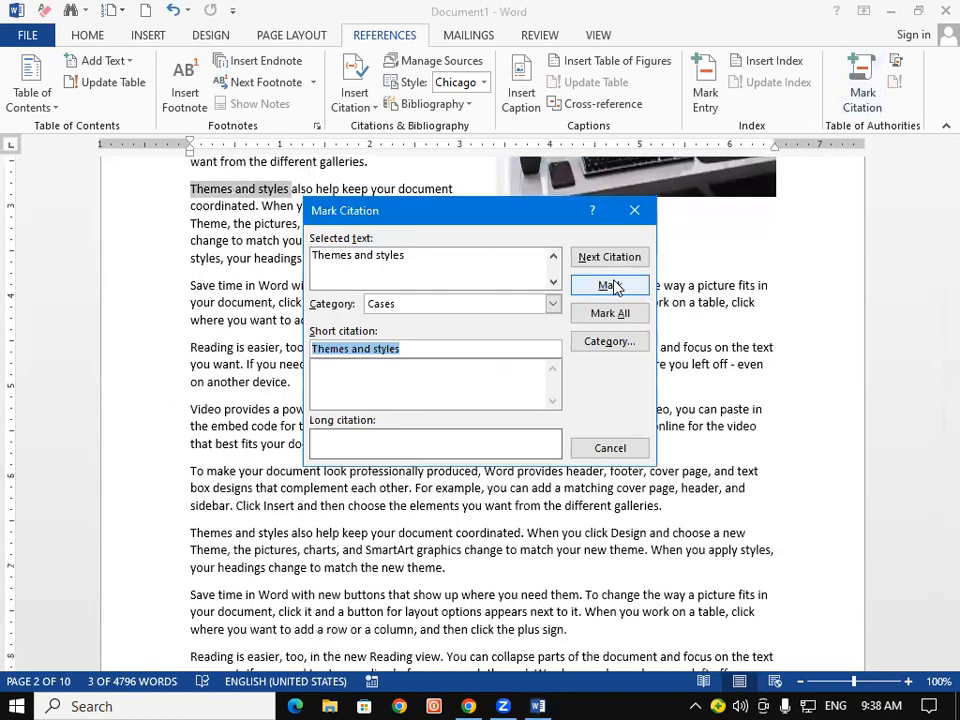
pyautogui.click(613, 287)
pyautogui.click(634, 210)
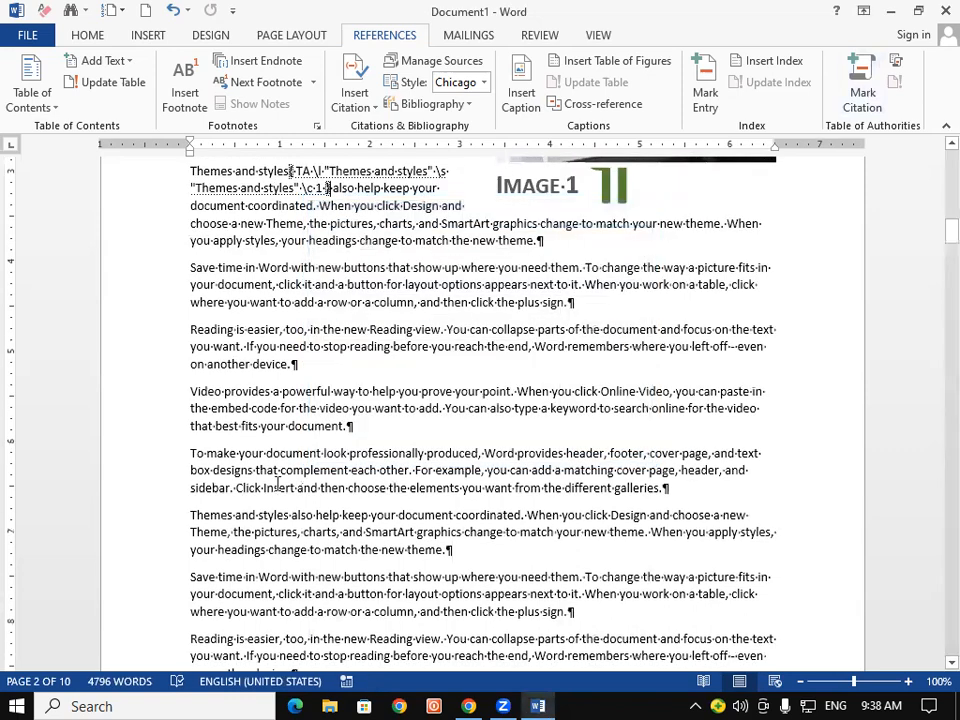
# Mark "Reading is easier" in the paragraph just above the Keyboard heading as a Cases citation
pyautogui.scroll(-5, 277, 484)
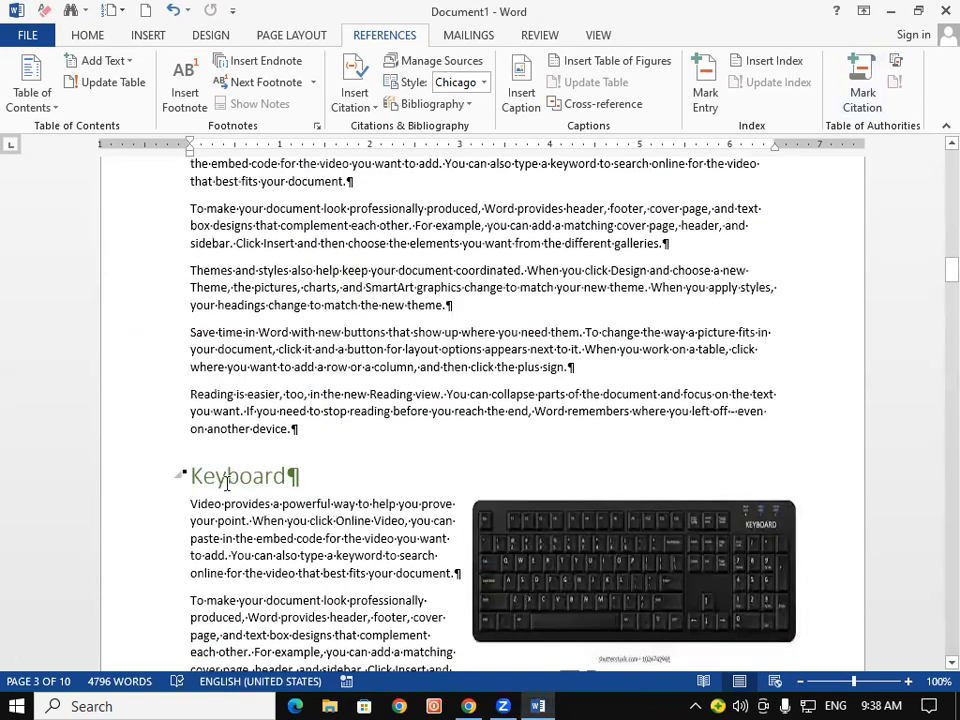
pyautogui.moveTo(190, 393); pyautogui.dragTo(281, 394)
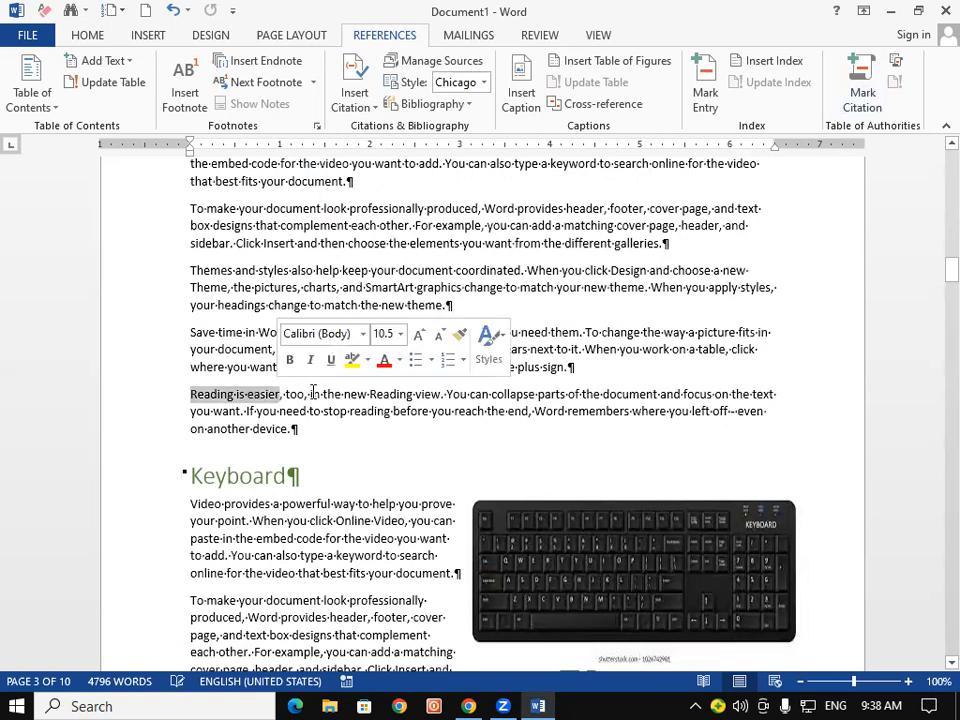
pyautogui.click(855, 88)
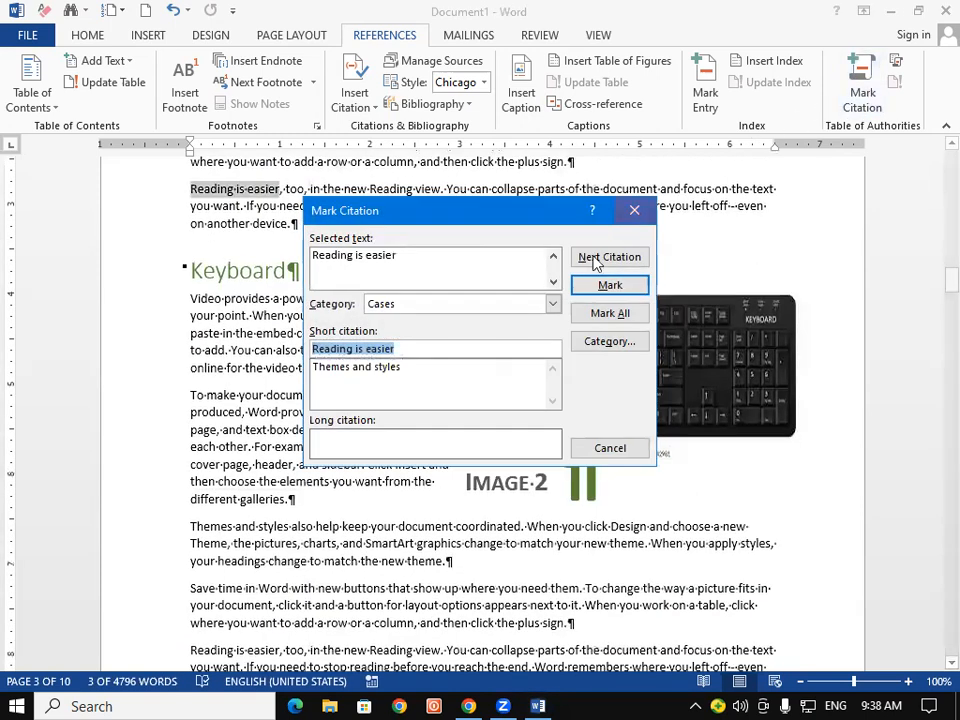
pyautogui.click(612, 285)
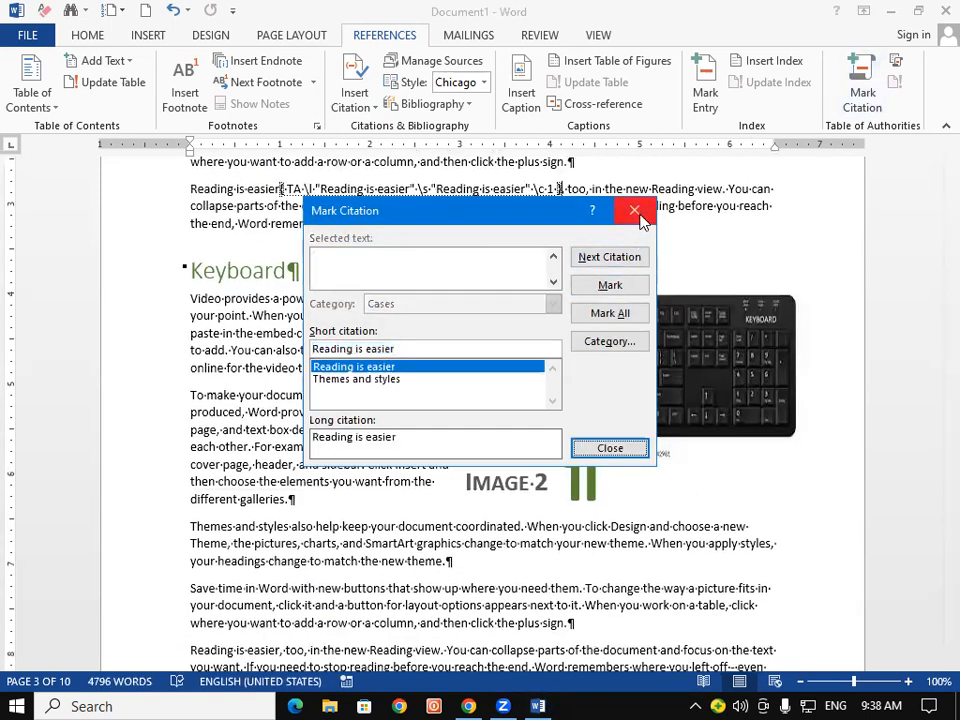
pyautogui.click(635, 211)
# Mark "Video provides" in the first paragraph under the Mouse heading as a Cases citation
pyautogui.scroll(-20, 223, 500)
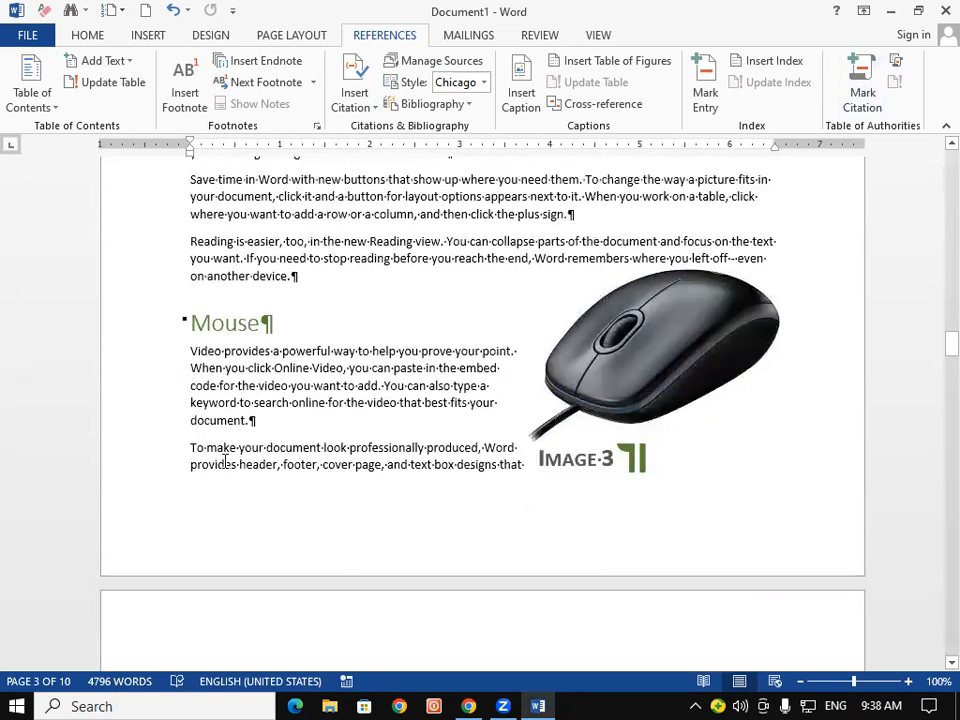
pyautogui.moveTo(215, 349); pyautogui.dragTo(272, 351)
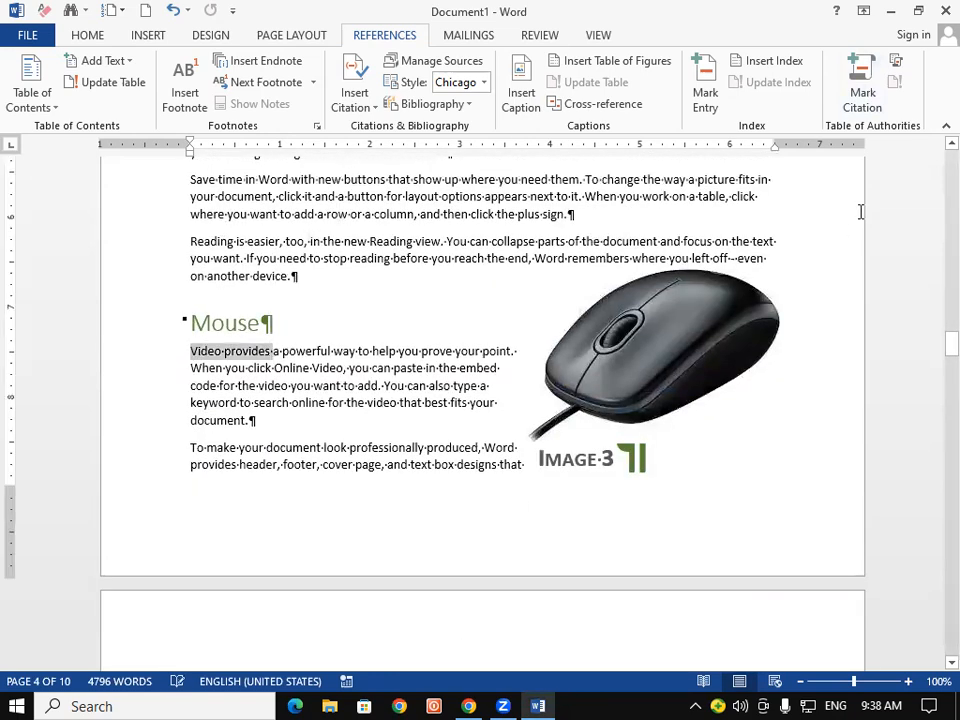
pyautogui.click(861, 95)
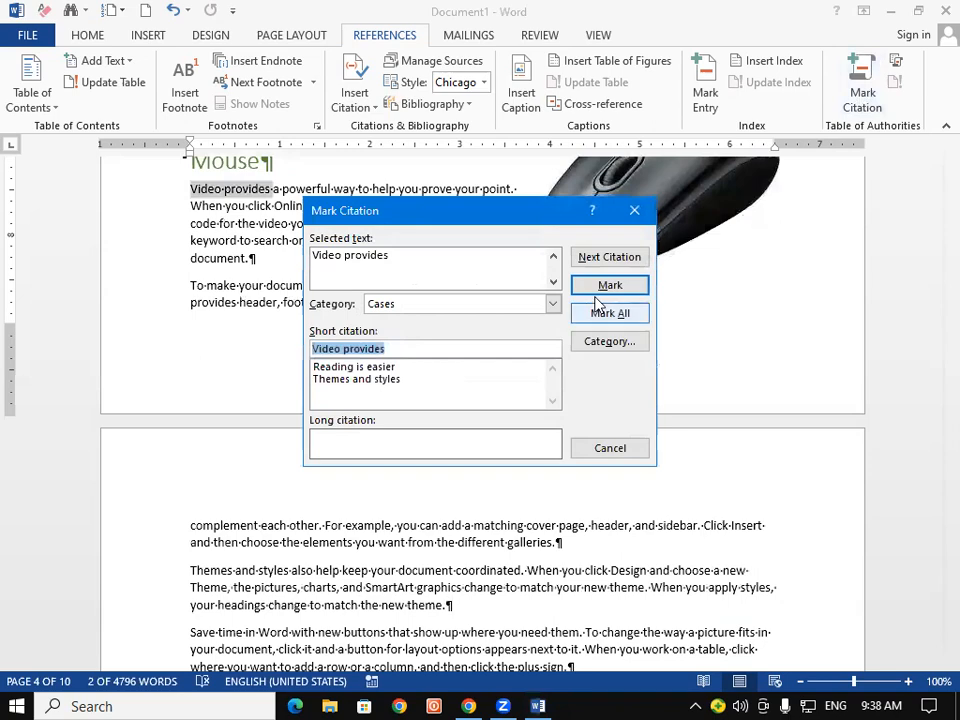
pyautogui.click(611, 285)
pyautogui.click(634, 210)
# Mark "on another device." in the third paragraph of page 6 as a Cases citation
pyautogui.scroll(-20, 290, 512)
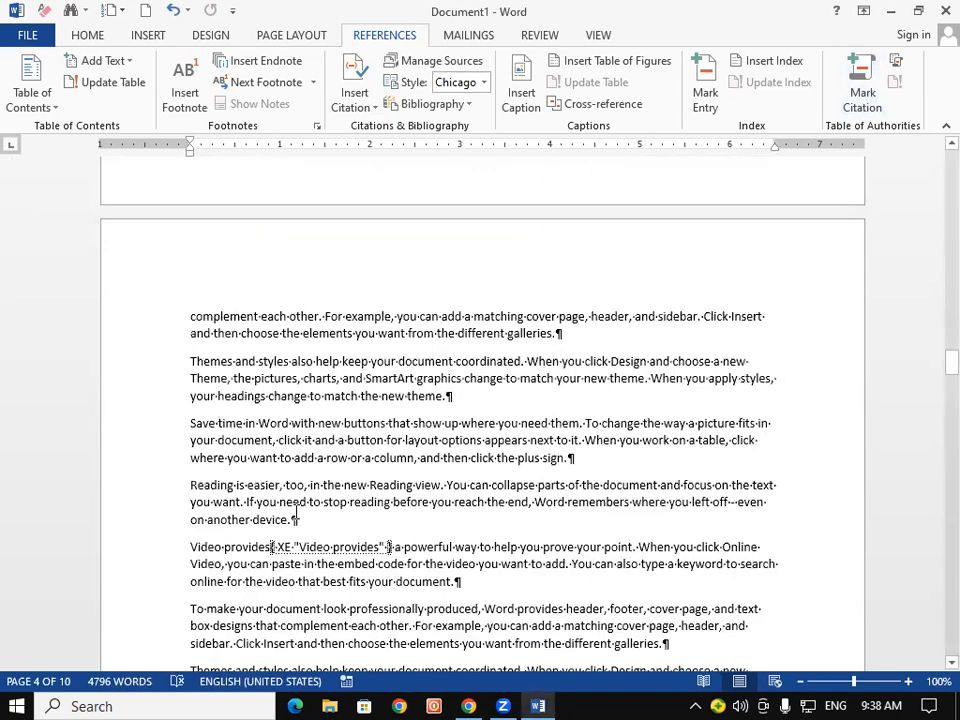
pyautogui.scroll(-2, 296, 512)
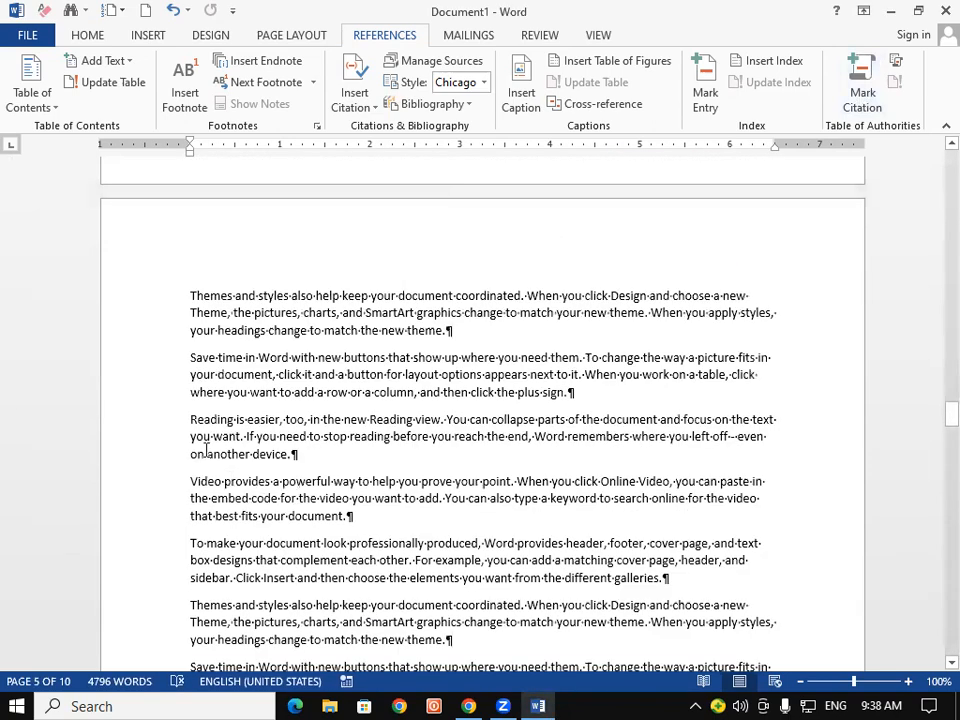
pyautogui.moveTo(296, 453); pyautogui.dragTo(190, 454)
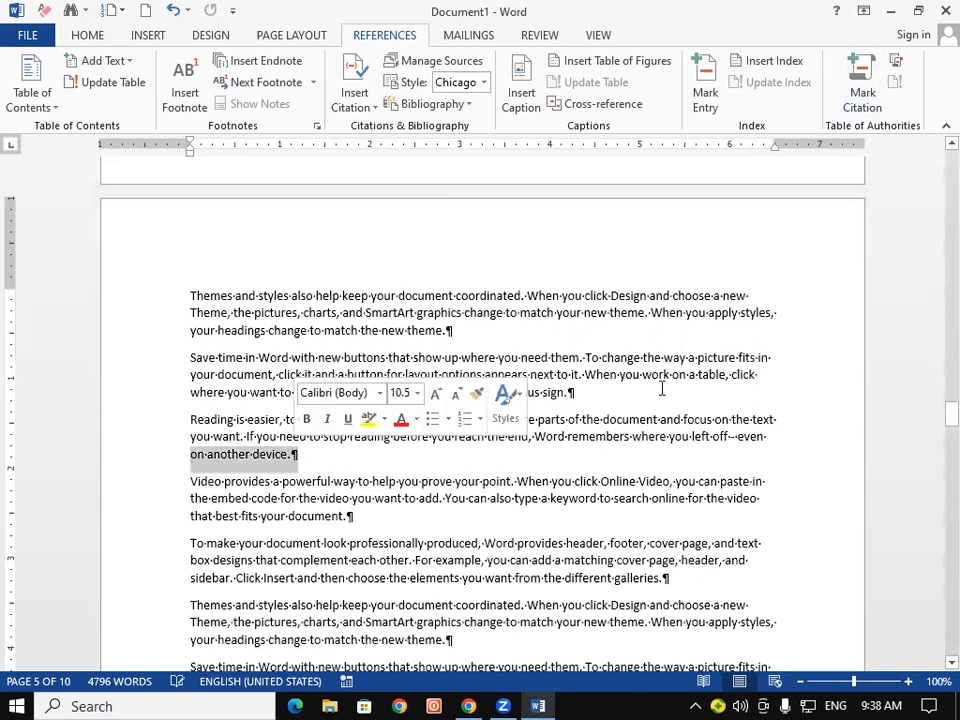
pyautogui.click(862, 90)
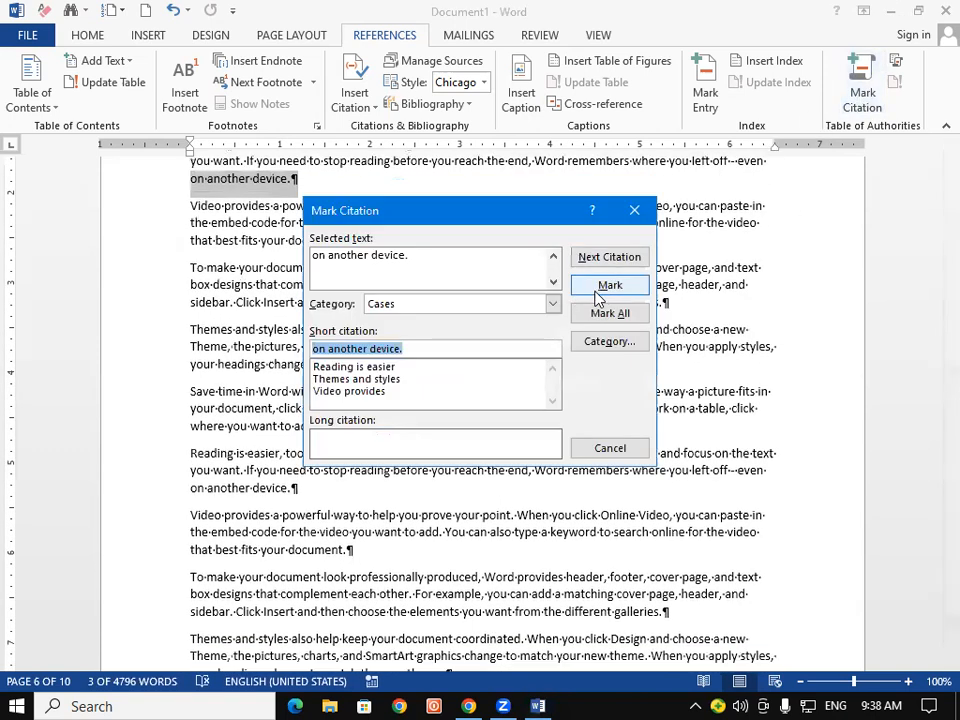
pyautogui.click(608, 285)
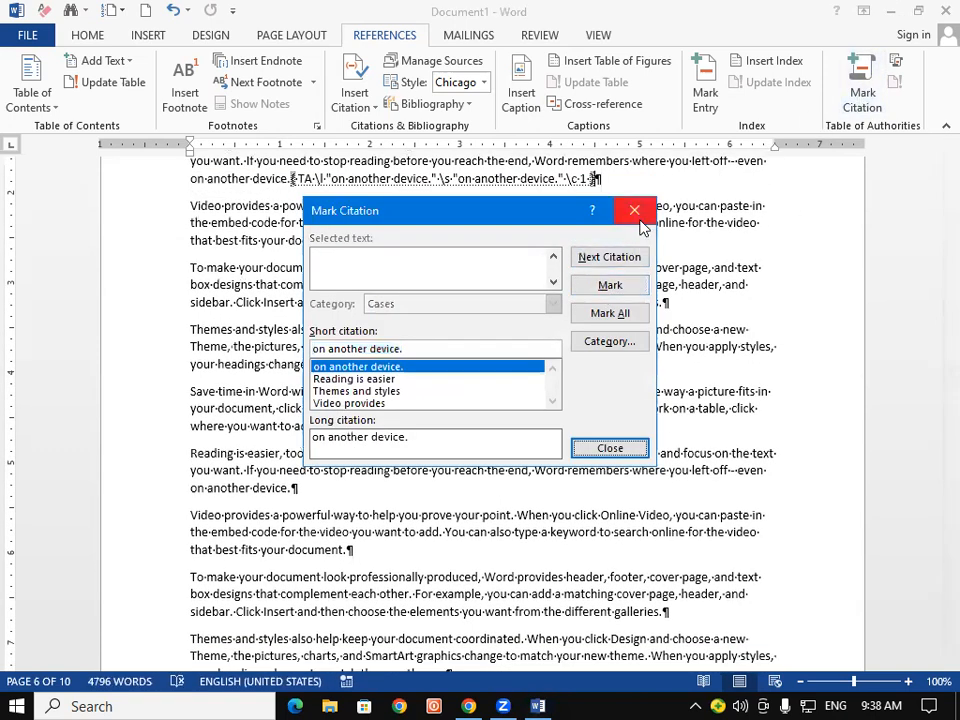
pyautogui.click(634, 210)
# Mark "box designs that" in the third paragraph of page 7 as a Cases citation
pyautogui.scroll(-10, 213, 393)
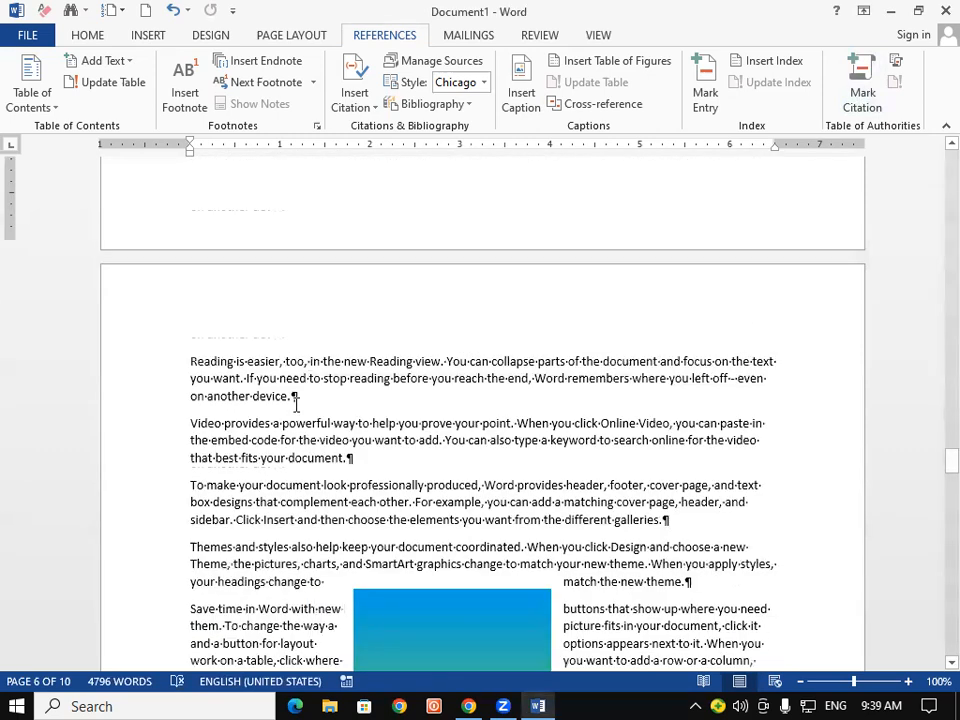
pyautogui.moveTo(183, 353); pyautogui.dragTo(280, 354)
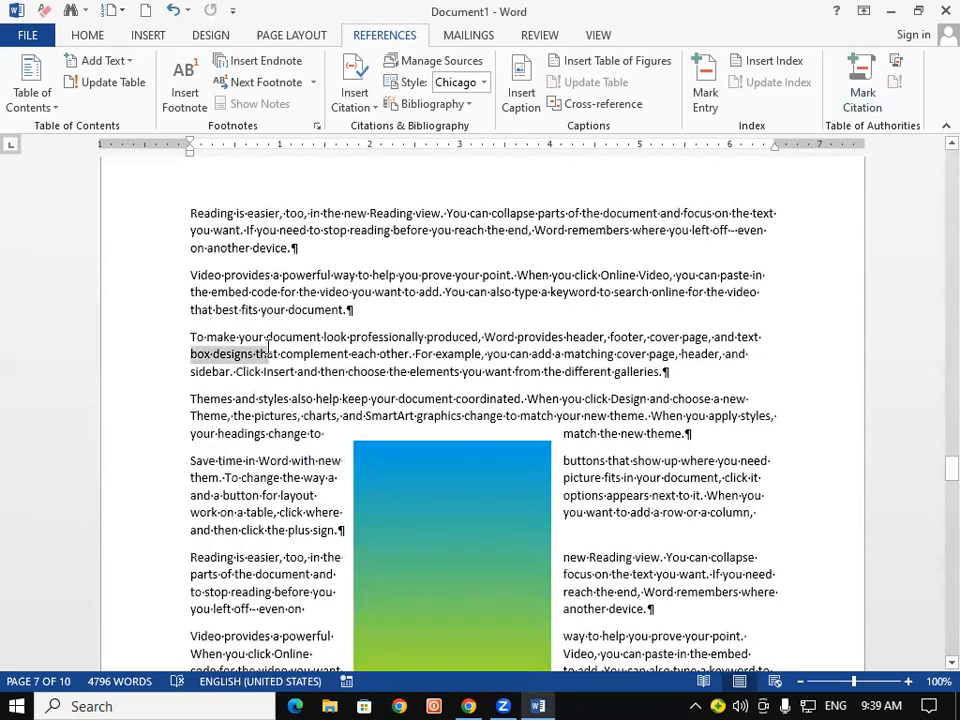
pyautogui.click(857, 92)
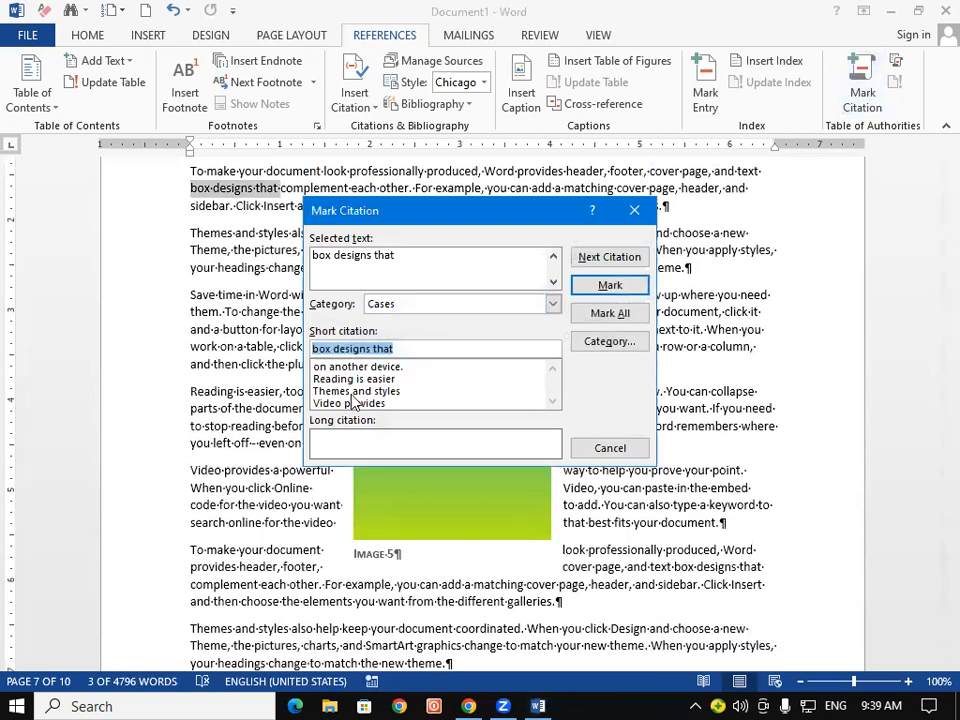
pyautogui.click(604, 286)
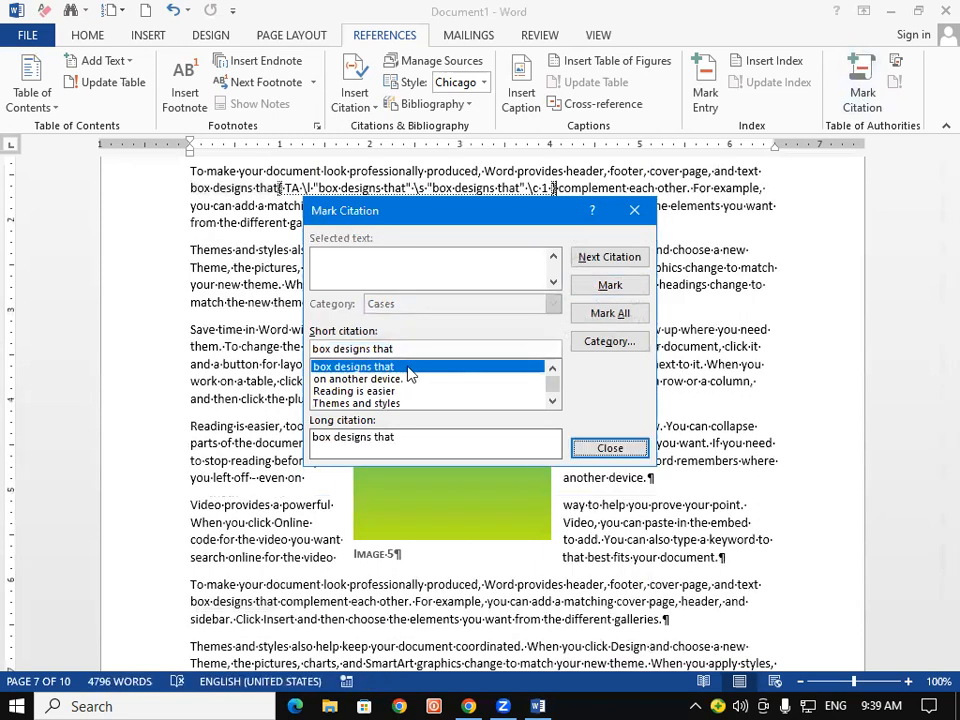
pyautogui.click(648, 212)
# Close the citation marking dialog and hide the formatting marks and citation field codes in the document
pyautogui.scroll(2, 326, 339)
pyautogui.scroll(2, 315, 313)
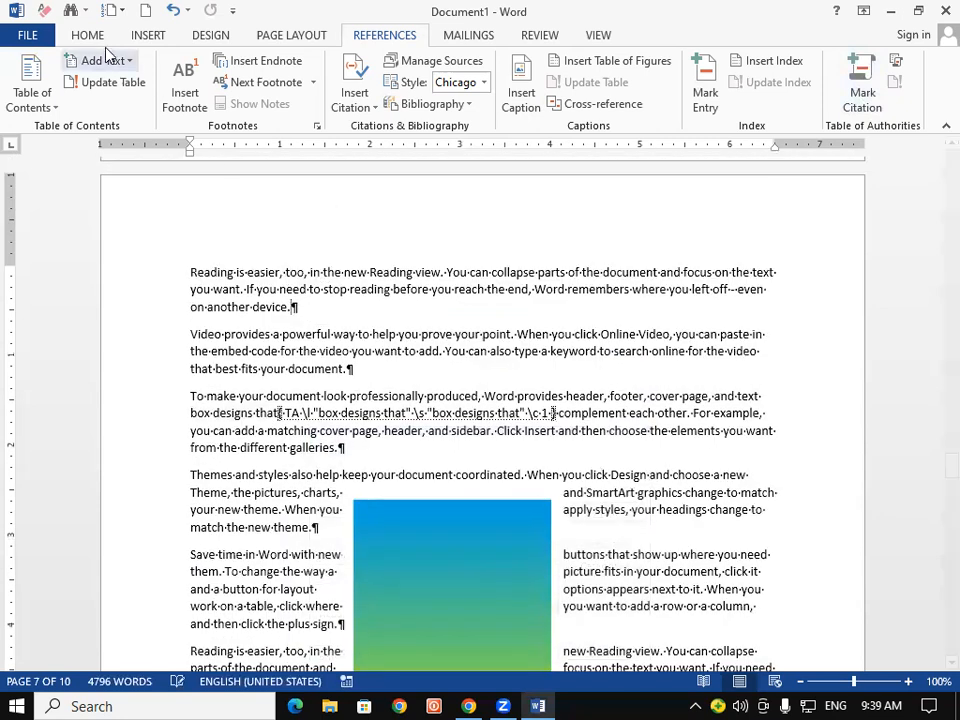
pyautogui.click(98, 41)
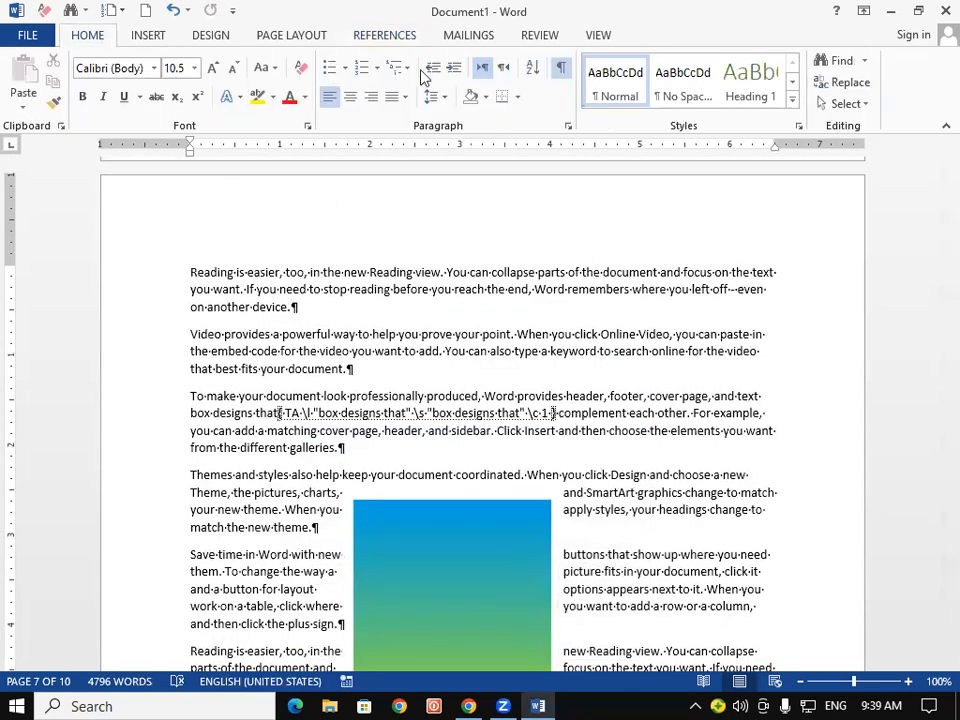
pyautogui.click(563, 75)
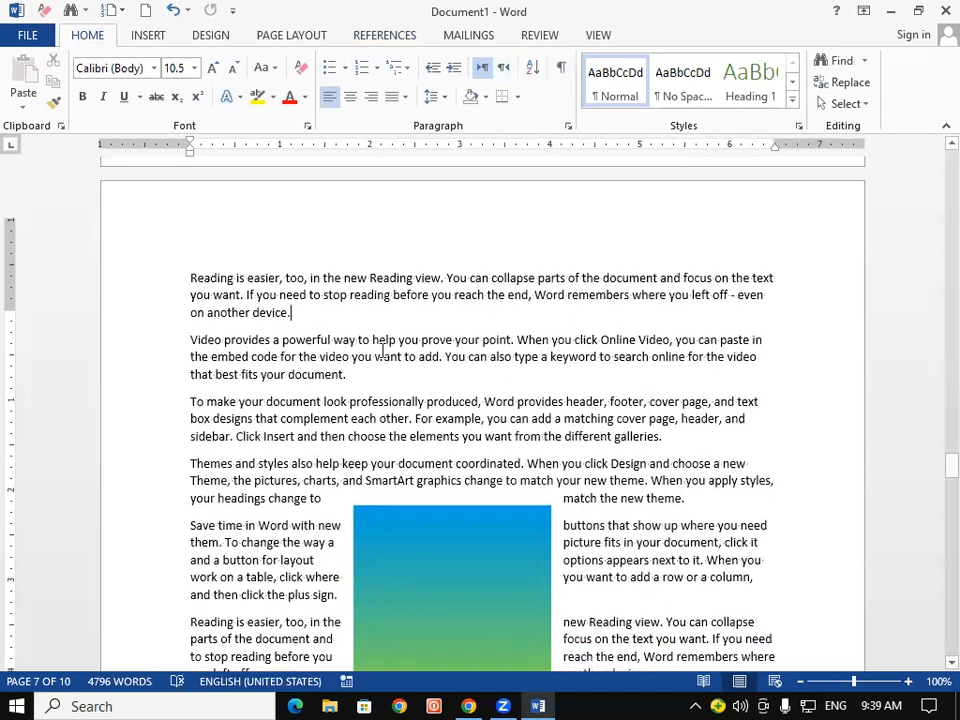
# Add several blank lines between the table of figures and the index on page 1, and return to the first blank line
pyautogui.scroll(3, 932, 495)
pyautogui.moveTo(950, 457); pyautogui.dragTo(917, 133)
pyautogui.click(580, 402)
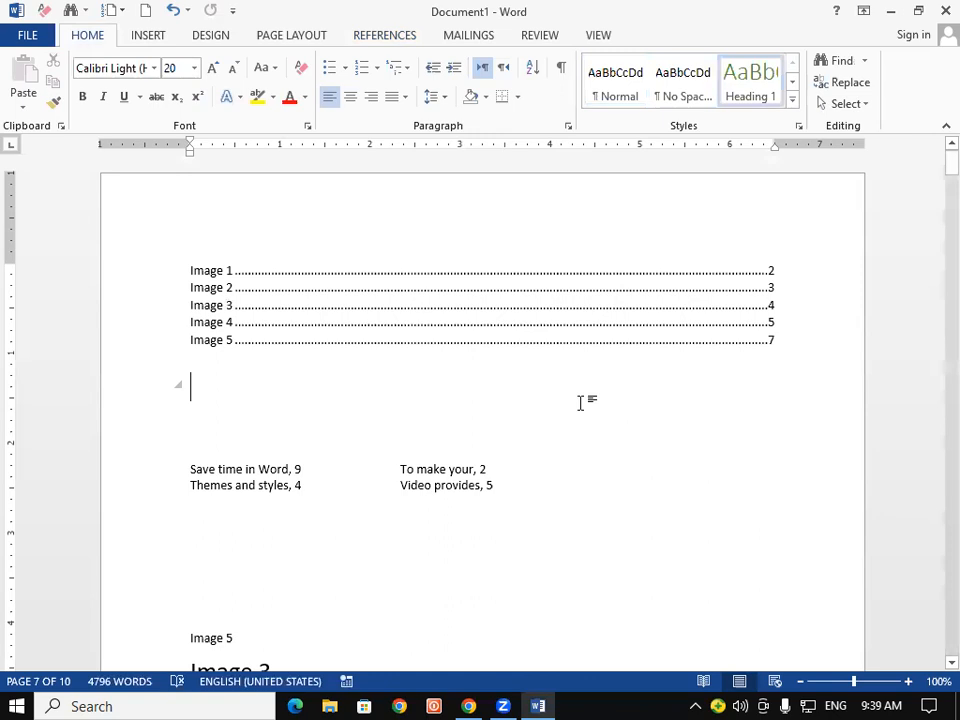
pyautogui.press('Return')
pyautogui.press('Return')
pyautogui.press('Return')
pyautogui.press('Return')
pyautogui.press('Return')
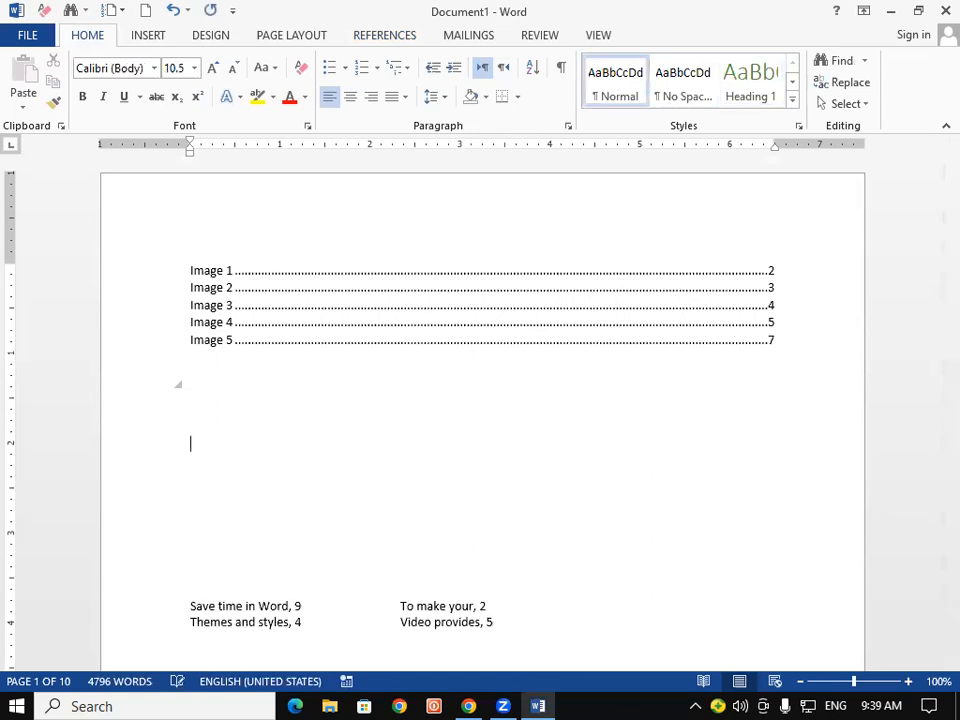
pyautogui.press('Up')
pyautogui.press('Up')
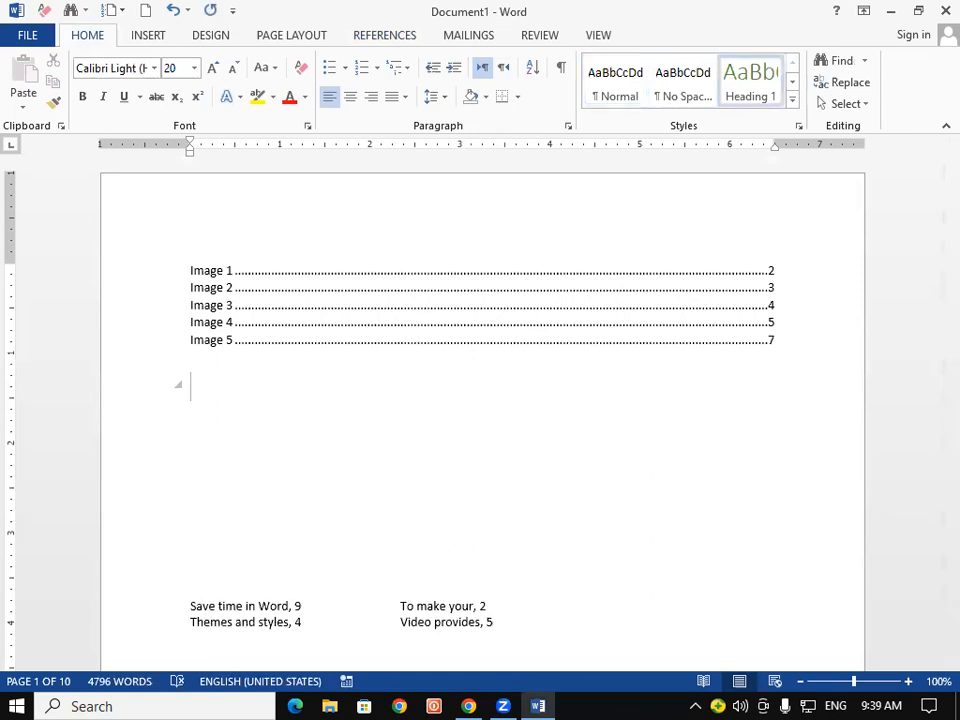
# Insert a table of authorities for all categories below the table of figures, using the From template format and dotted tab leader
pyautogui.click(396, 36)
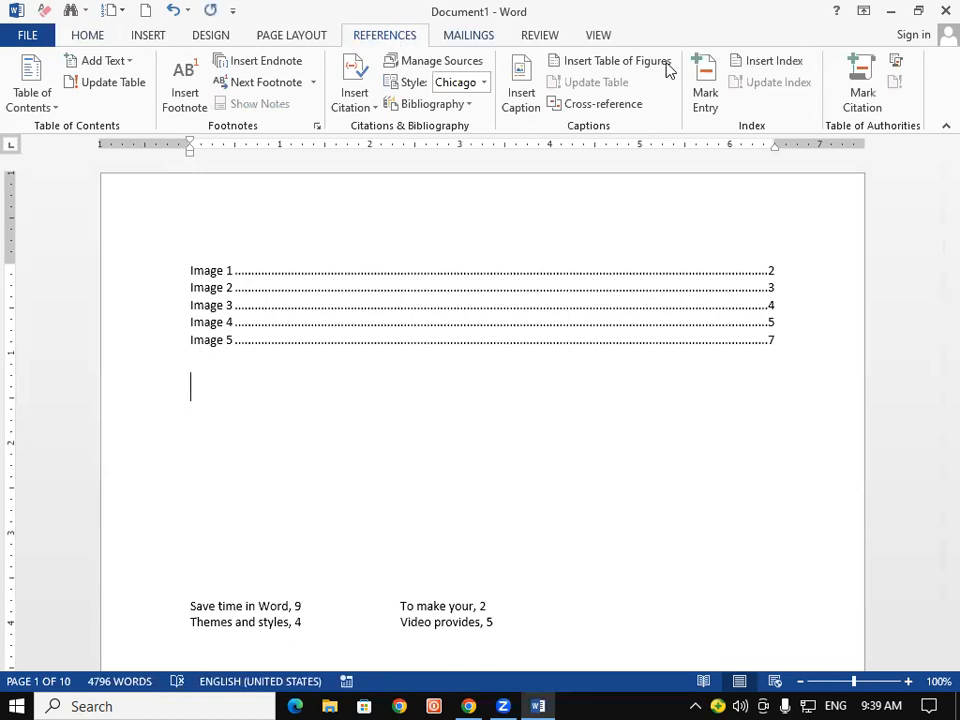
pyautogui.click(893, 61)
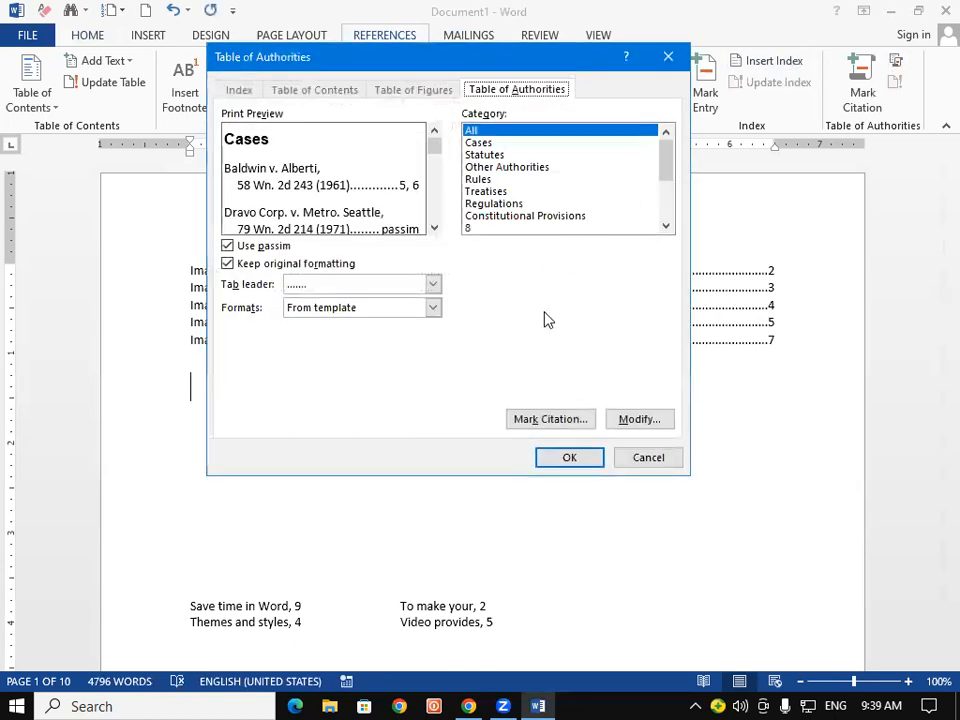
pyautogui.click(557, 458)
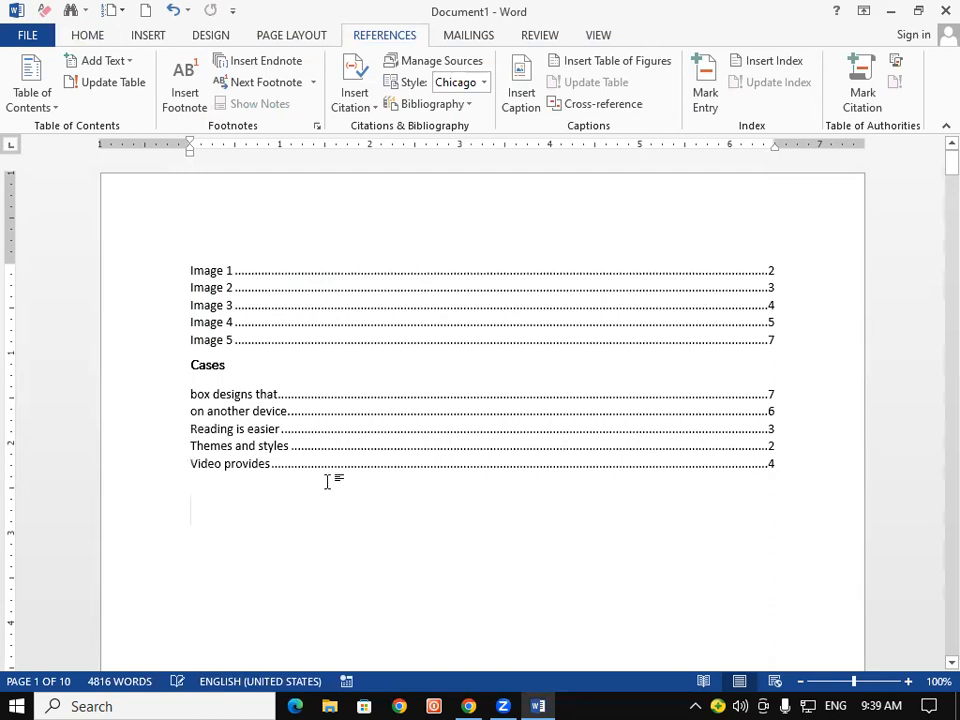
pyautogui.moveTo(191, 369); pyautogui.dragTo(553, 459)
pyautogui.click(654, 506)
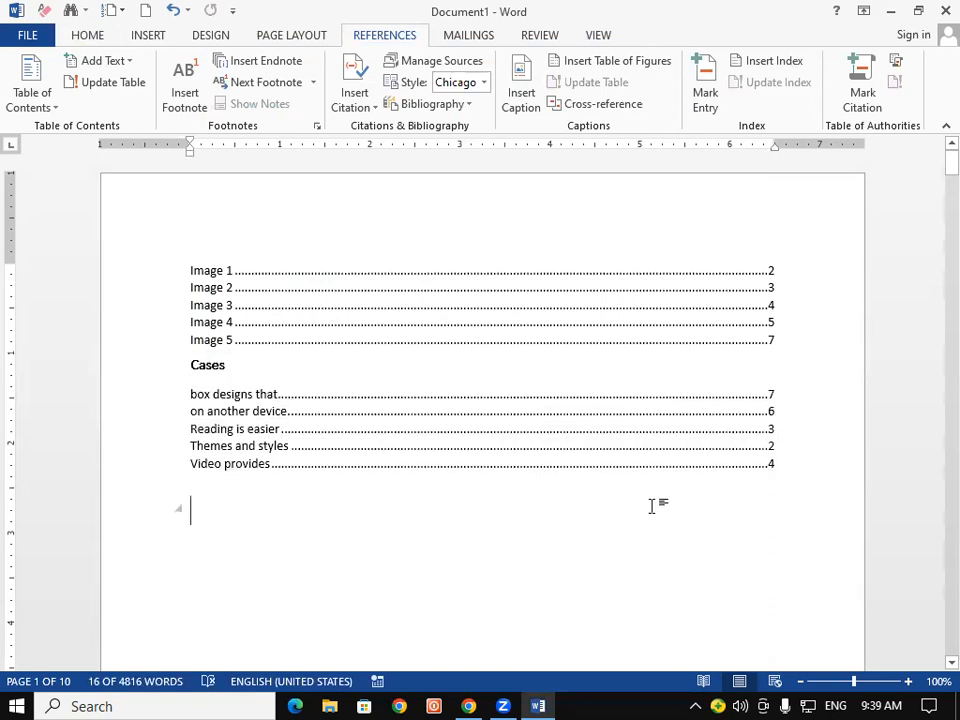
pyautogui.scroll(-4, 472, 537)
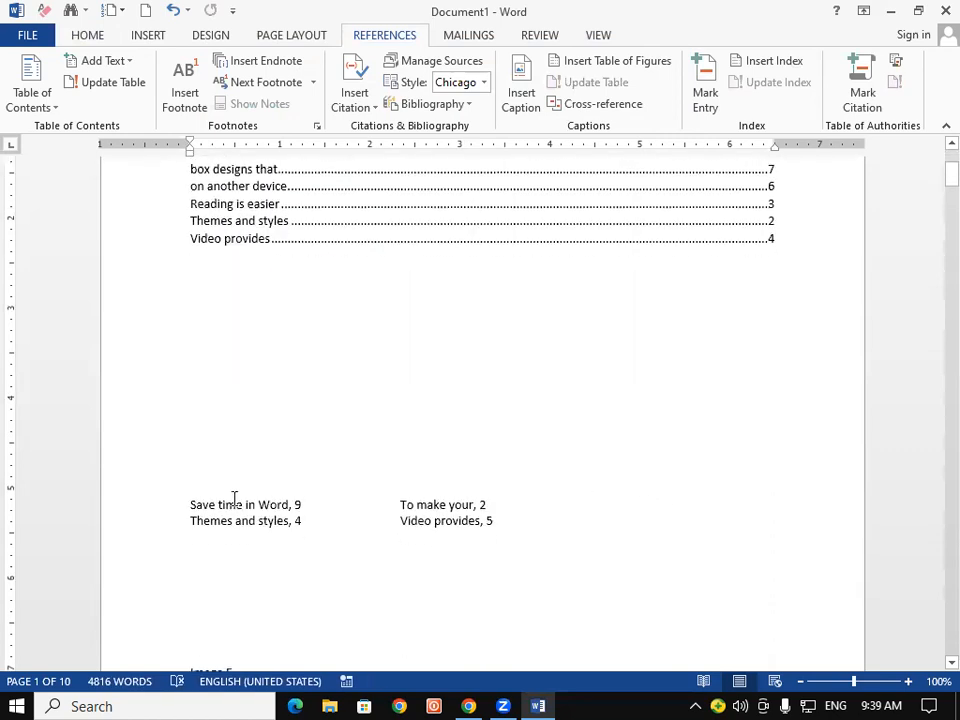
pyautogui.moveTo(194, 500); pyautogui.dragTo(613, 540)
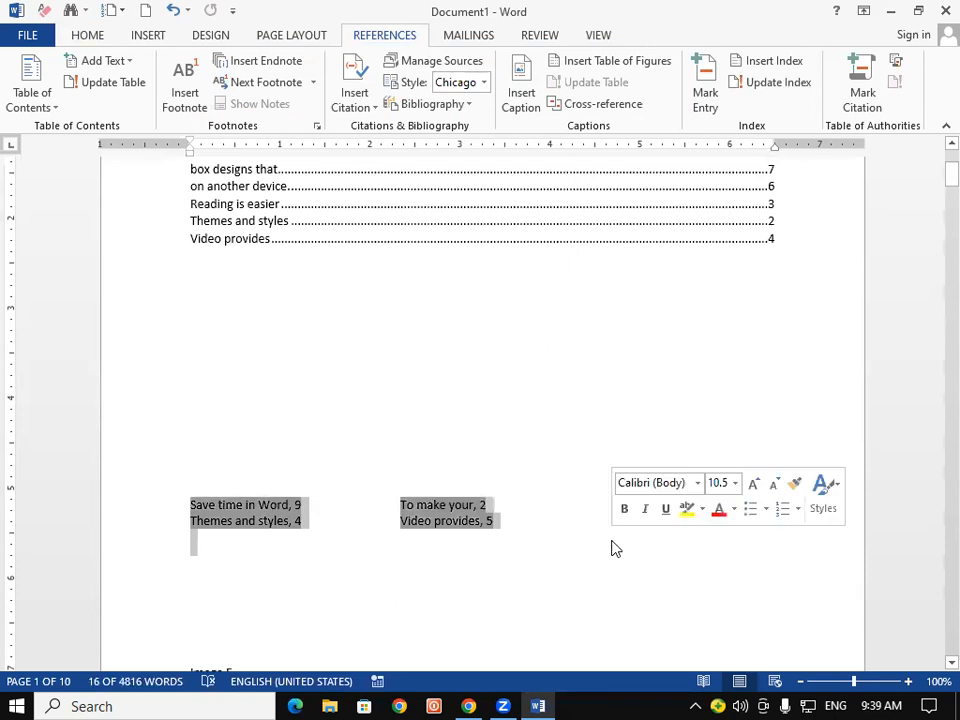
pyautogui.click(283, 345)
# Update the table of authorities on page 1 to include all marked citations
pyautogui.scroll(3, 240, 360)
pyautogui.scroll(-1, 810, 172)
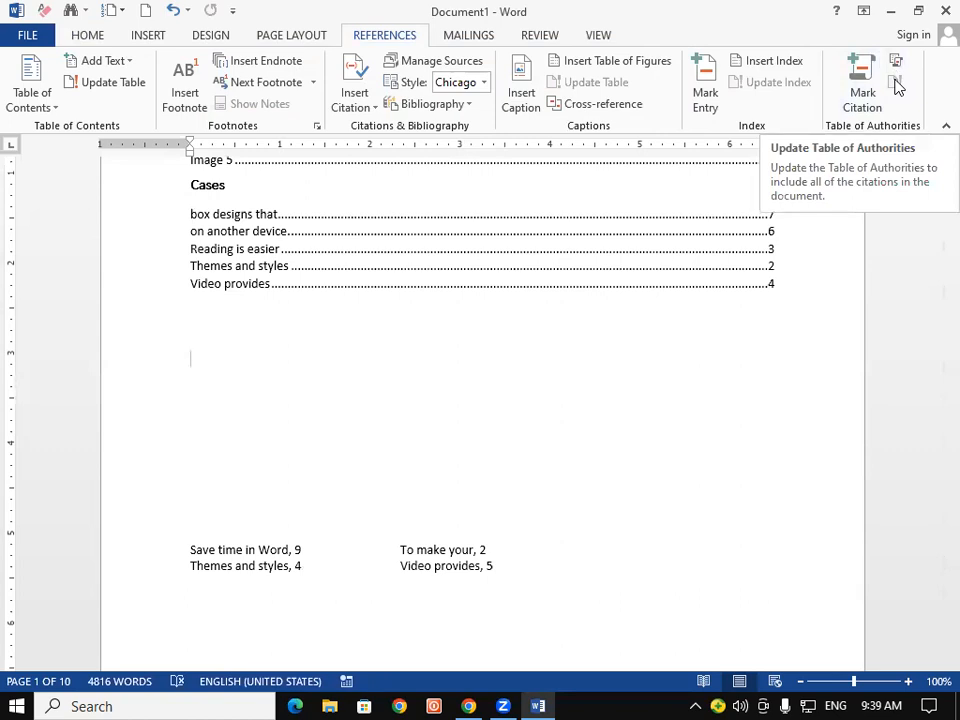
pyautogui.click(257, 266)
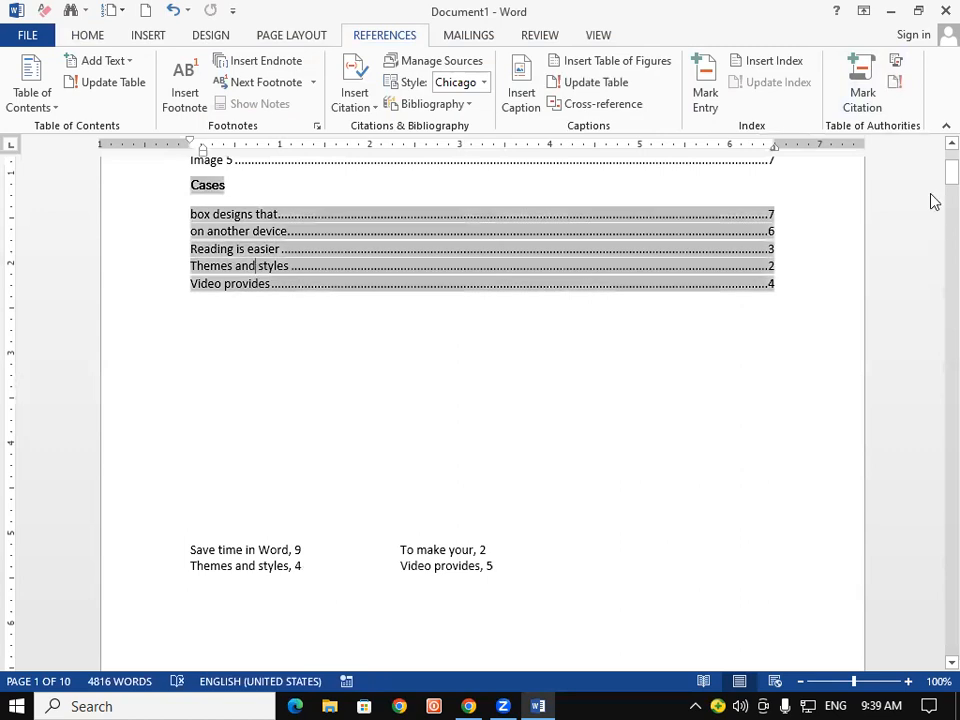
pyautogui.click(896, 83)
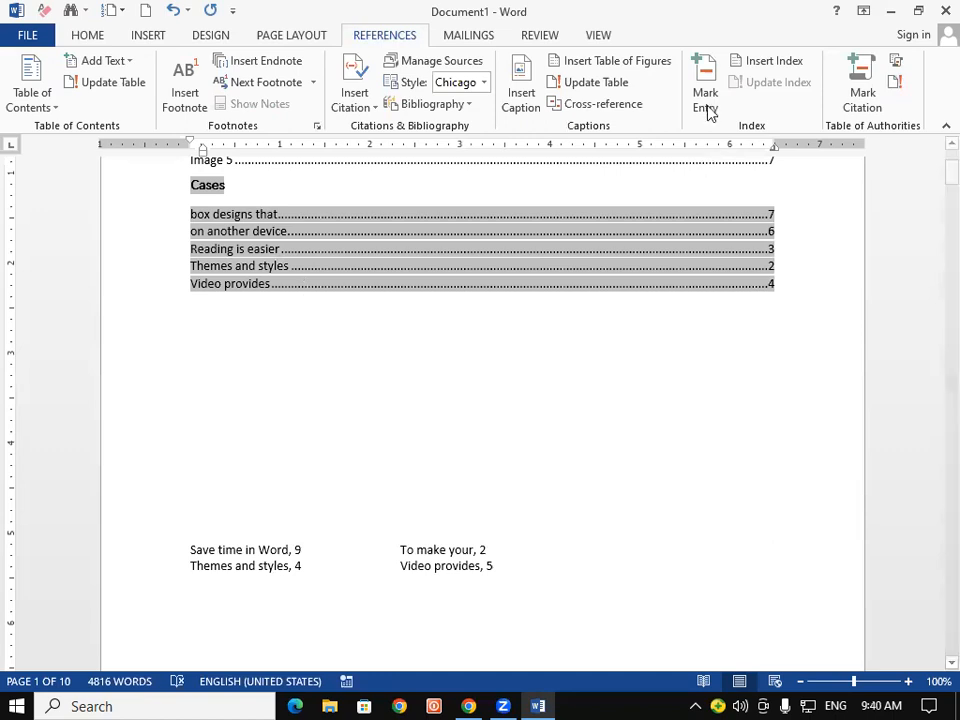
# Review the index entries and the Cases entries of the table of authorities on page 1
pyautogui.scroll(-2, 443, 343)
pyautogui.click(242, 484)
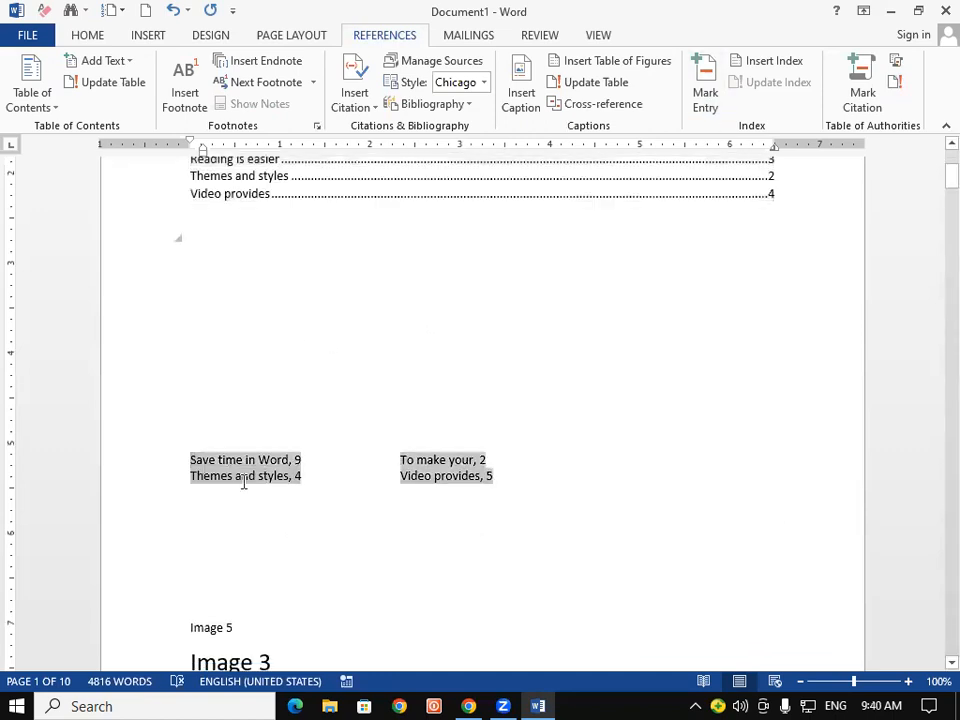
pyautogui.click(392, 356)
pyautogui.scroll(1, 660, 296)
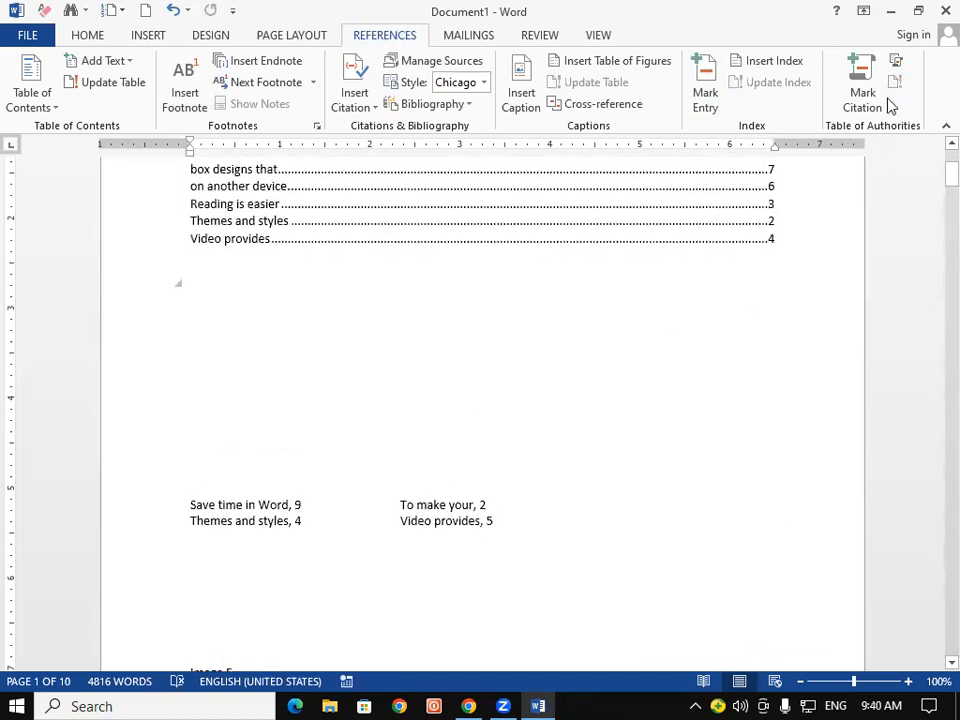
pyautogui.scroll(2, 105, 377)
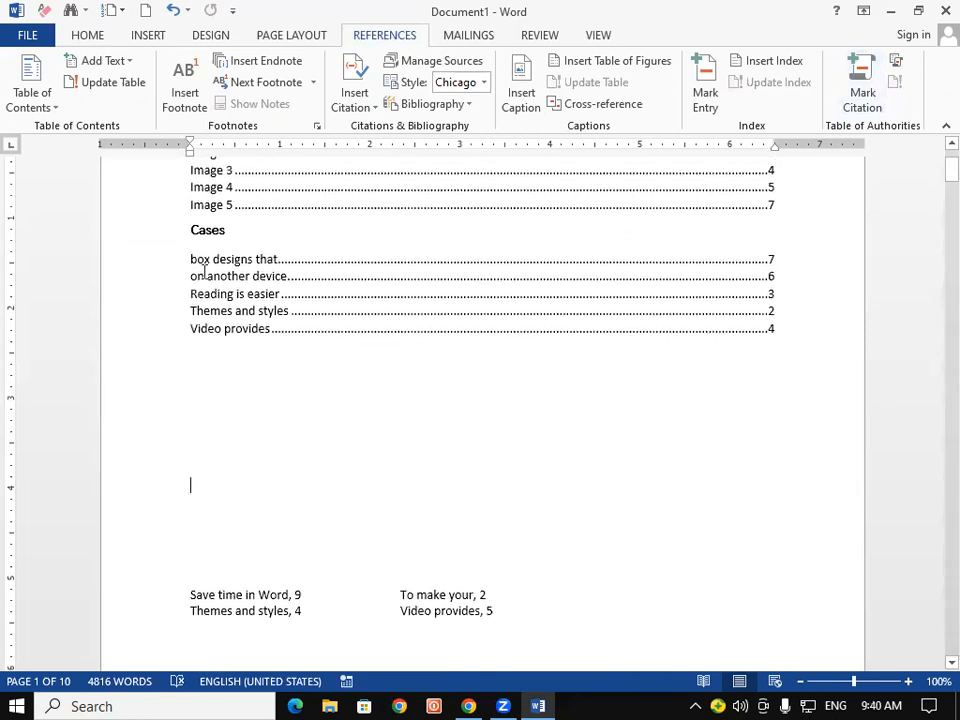
pyautogui.moveTo(205, 272); pyautogui.dragTo(761, 328)
pyautogui.click(810, 423)
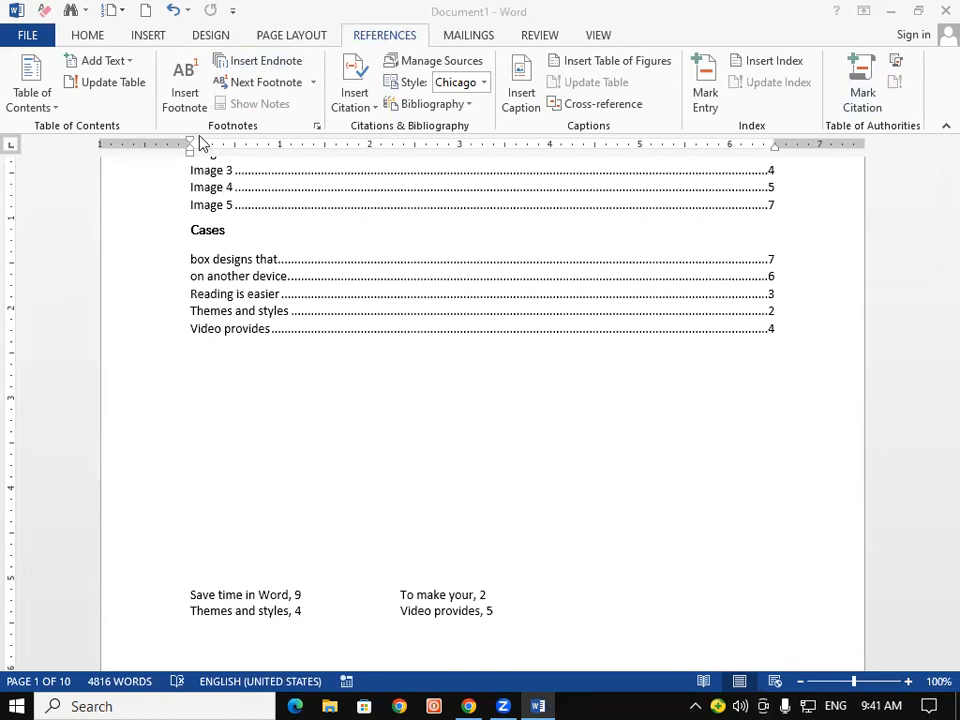
# Add a new paragraph reading "OS" after the second paragraph under the Computer heading
pyautogui.scroll(-15, 388, 458)
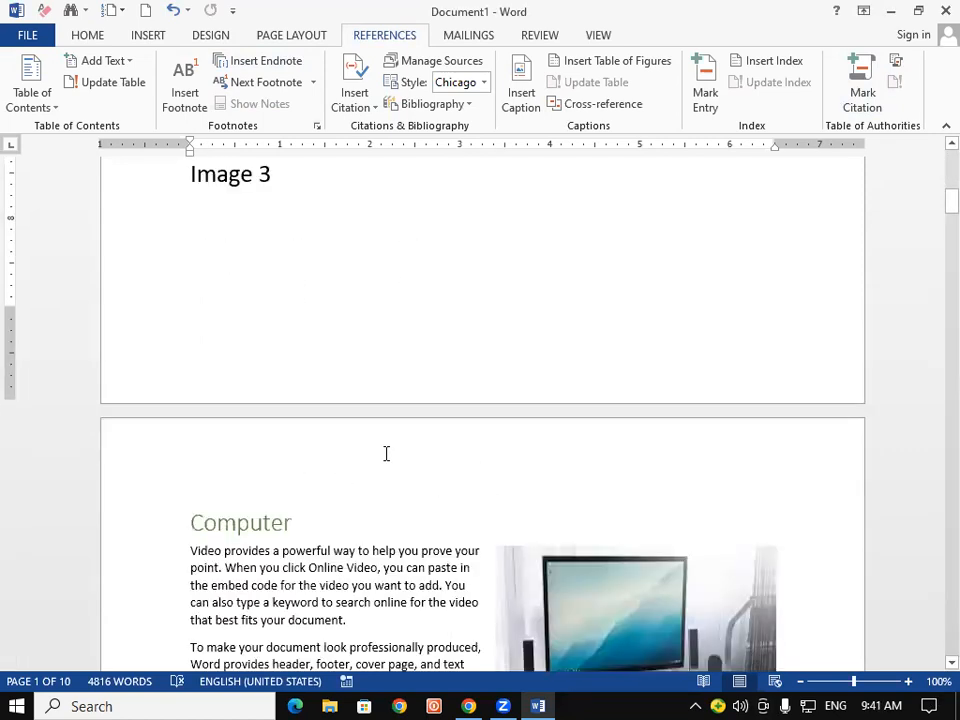
pyautogui.click(405, 399)
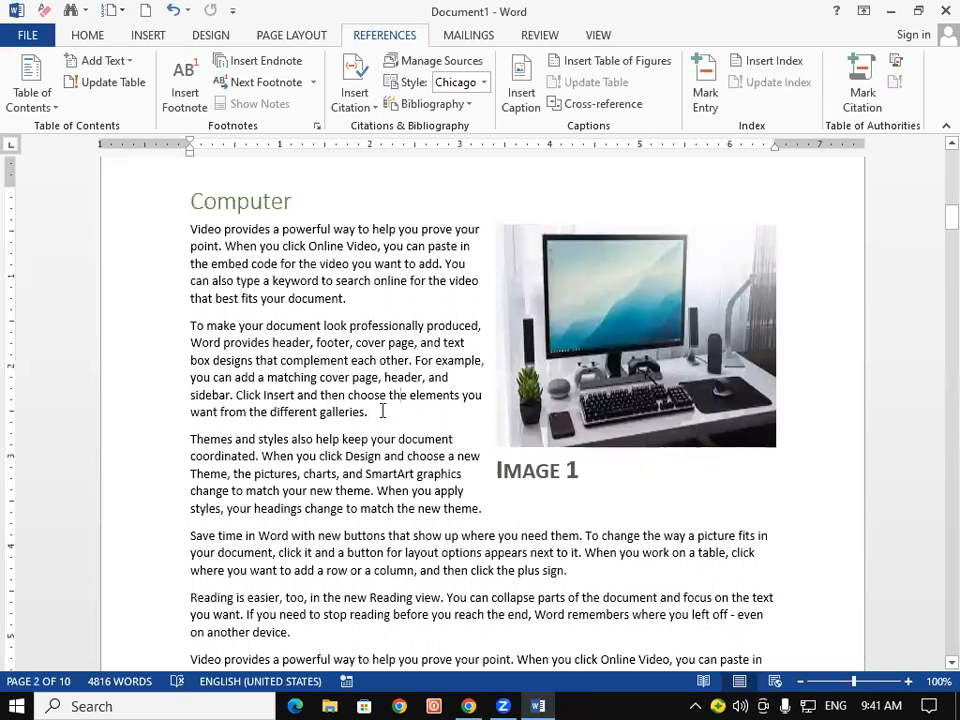
pyautogui.click(382, 411)
pyautogui.press('Return')
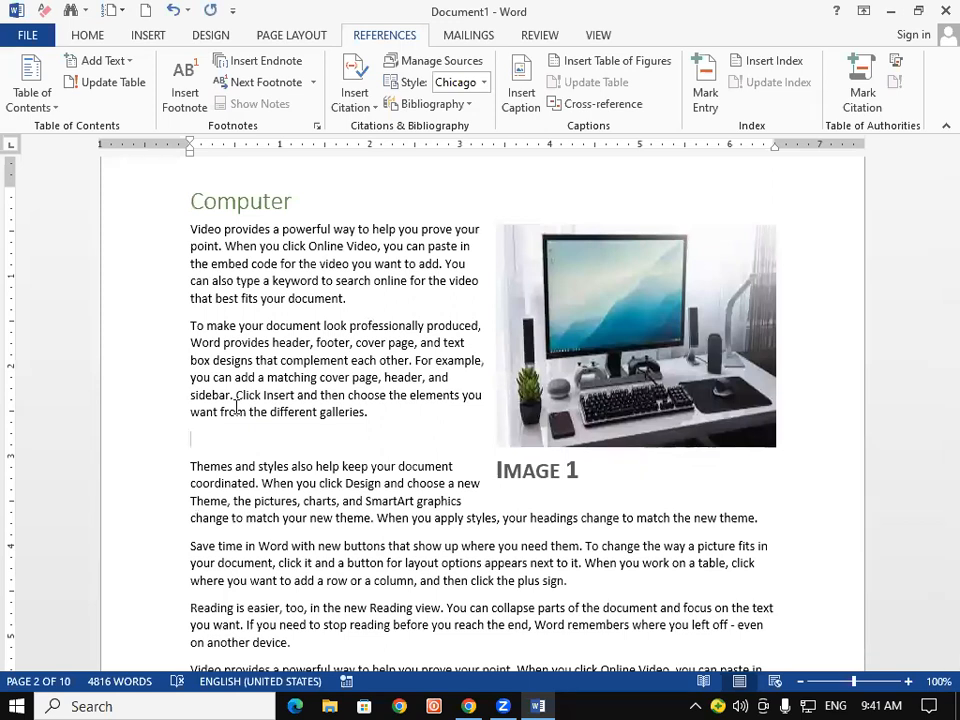
pyautogui.write('OD')
pyautogui.press('BackSpace')
pyautogui.write('S')
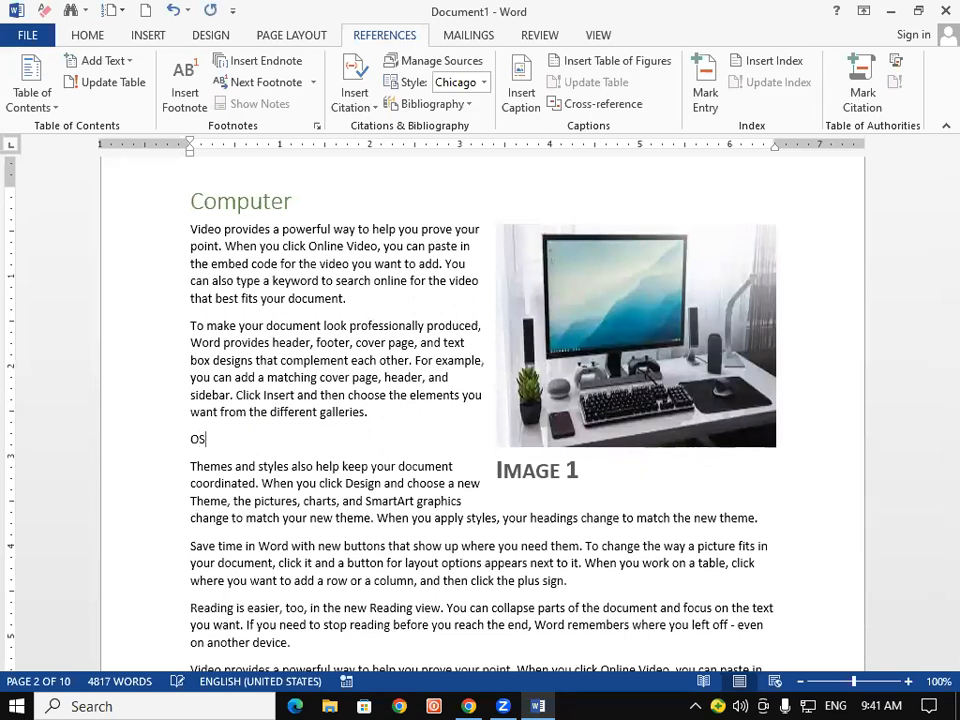
# Insert a footnote for the word "OS" under the Computer heading
pyautogui.doubleClick(197, 439)
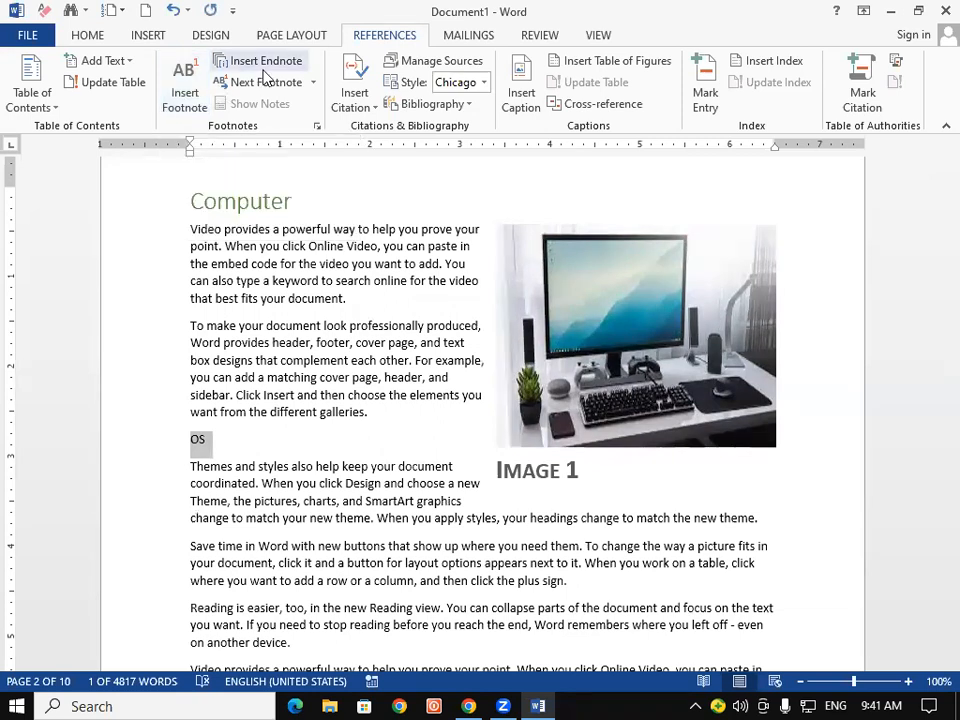
pyautogui.click(185, 88)
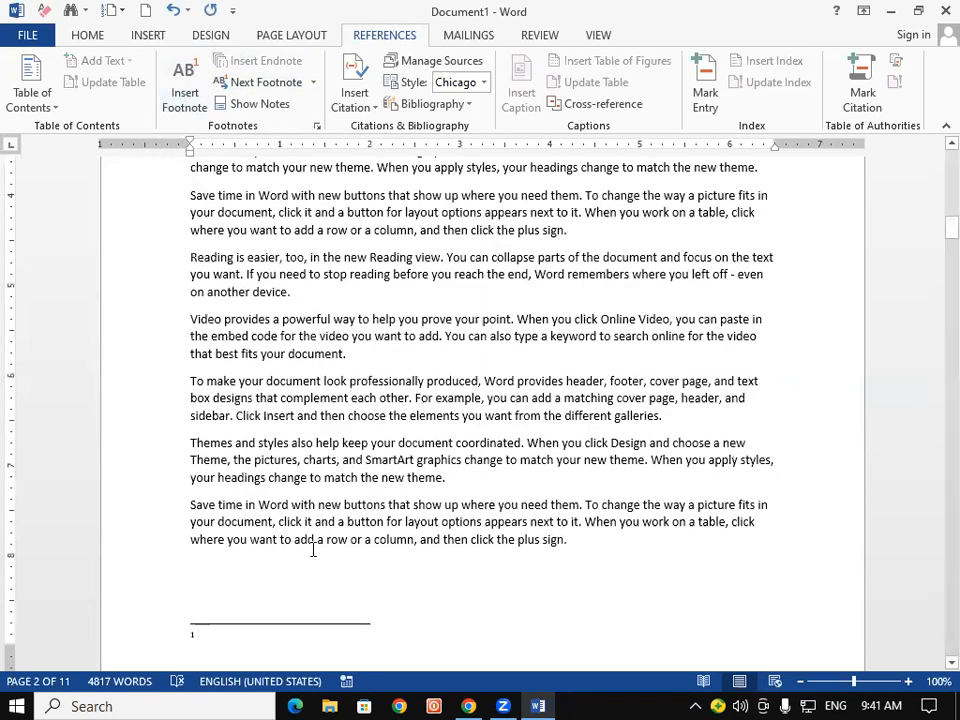
pyautogui.scroll(-3, 313, 549)
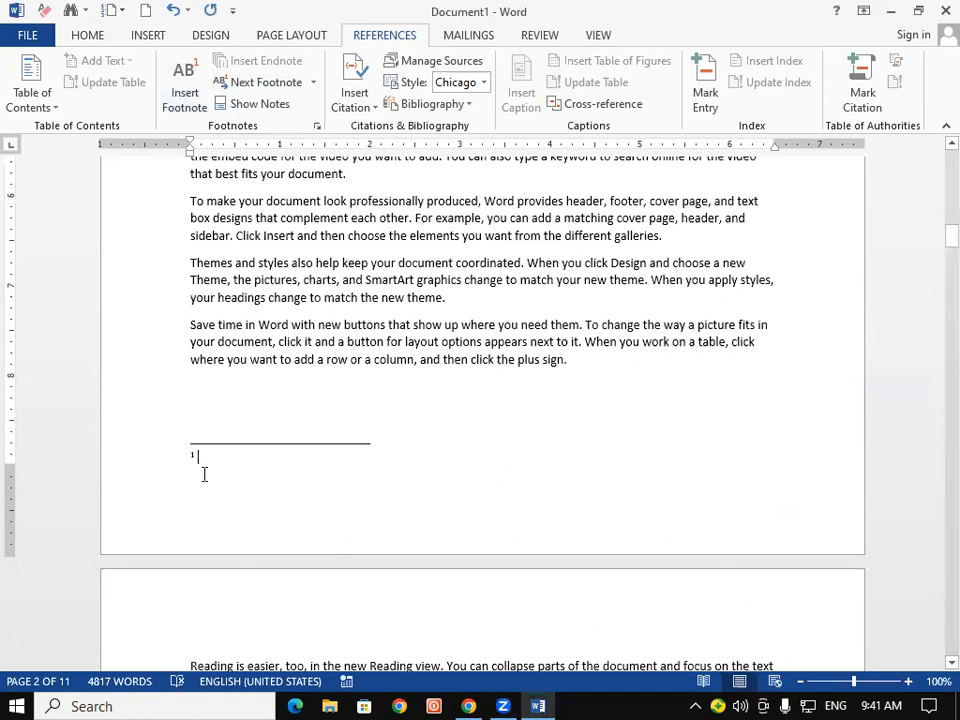
# Enter "Operating System" as the footnote text on page 2, correcting its spelling
pyautogui.write('o')
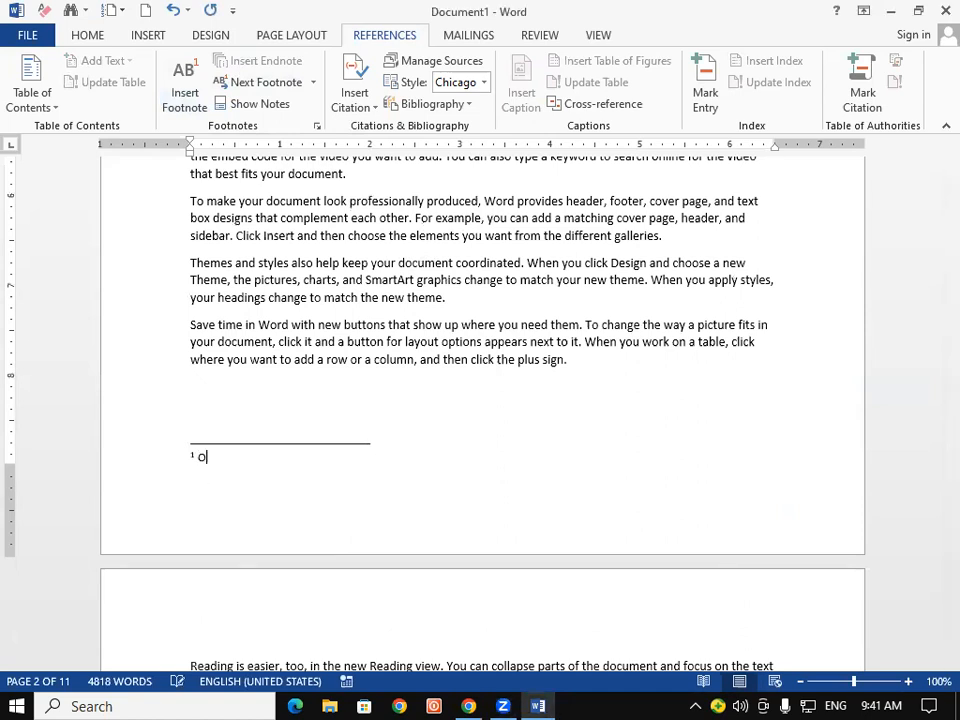
pyautogui.write('oreting')
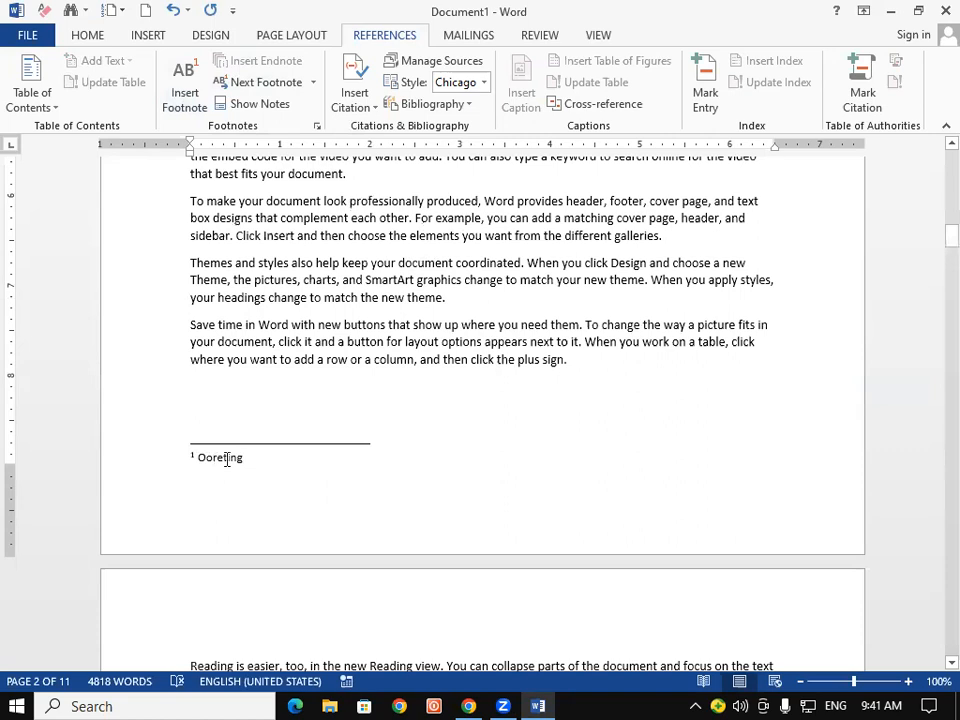
pyautogui.moveTo(243, 457); pyautogui.dragTo(198, 459)
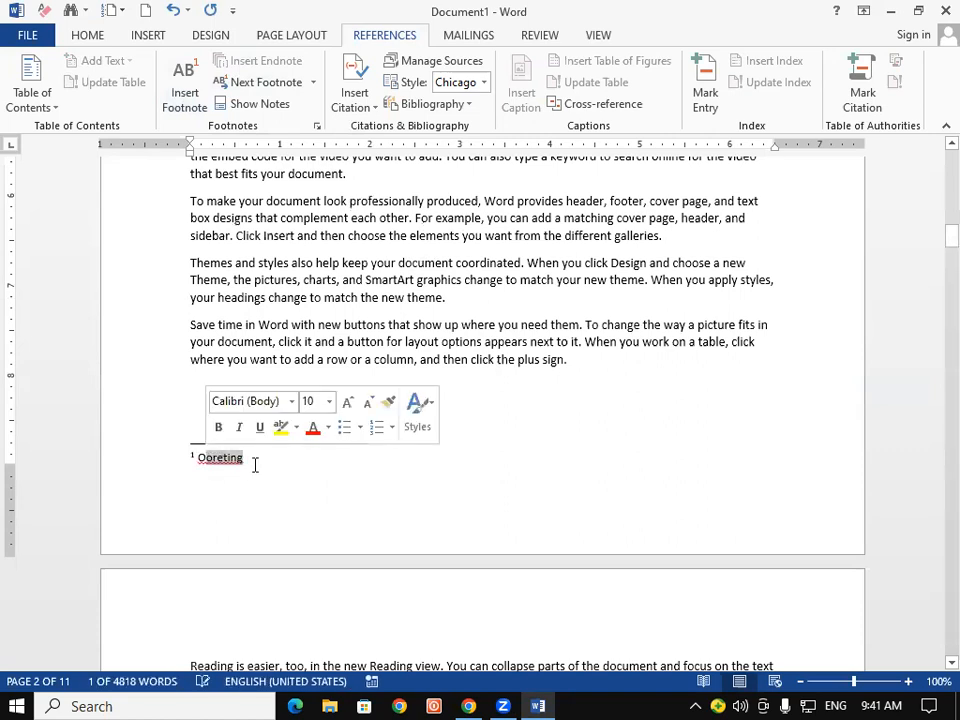
pyautogui.write('Opra')
pyautogui.press('BackSpace')
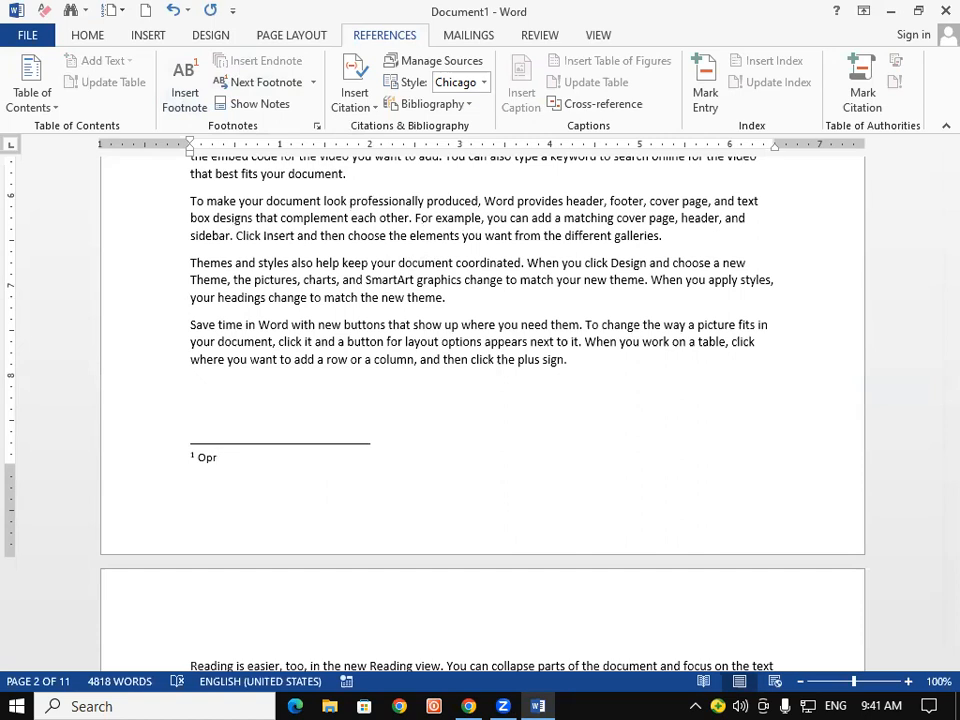
pyautogui.write('ating System')
pyautogui.click(215, 459)
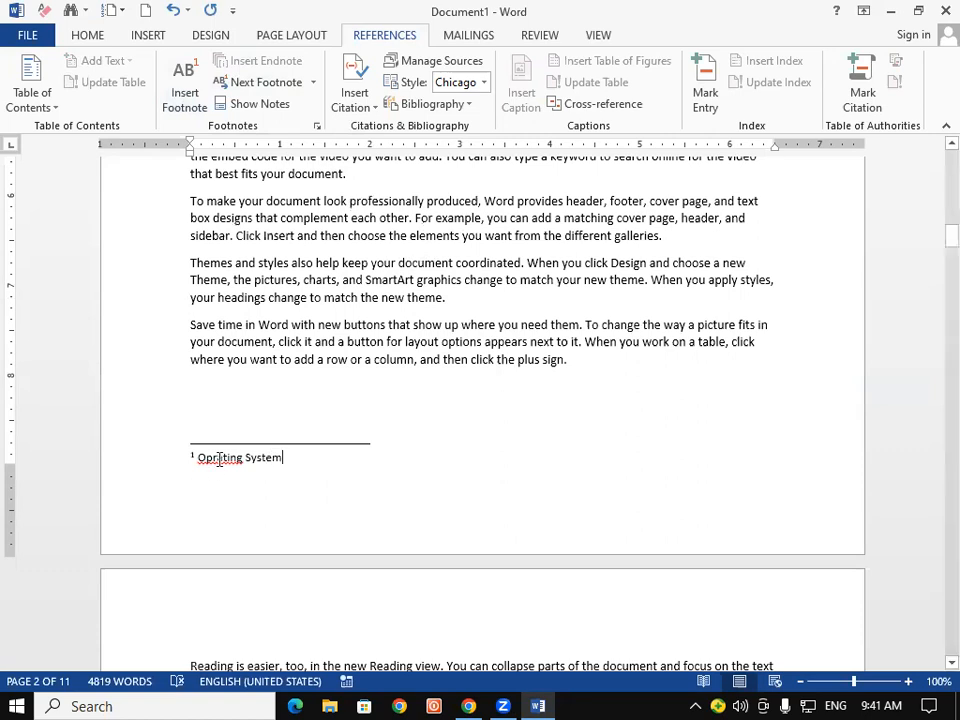
pyautogui.rightClick(243, 465)
pyautogui.click(288, 479)
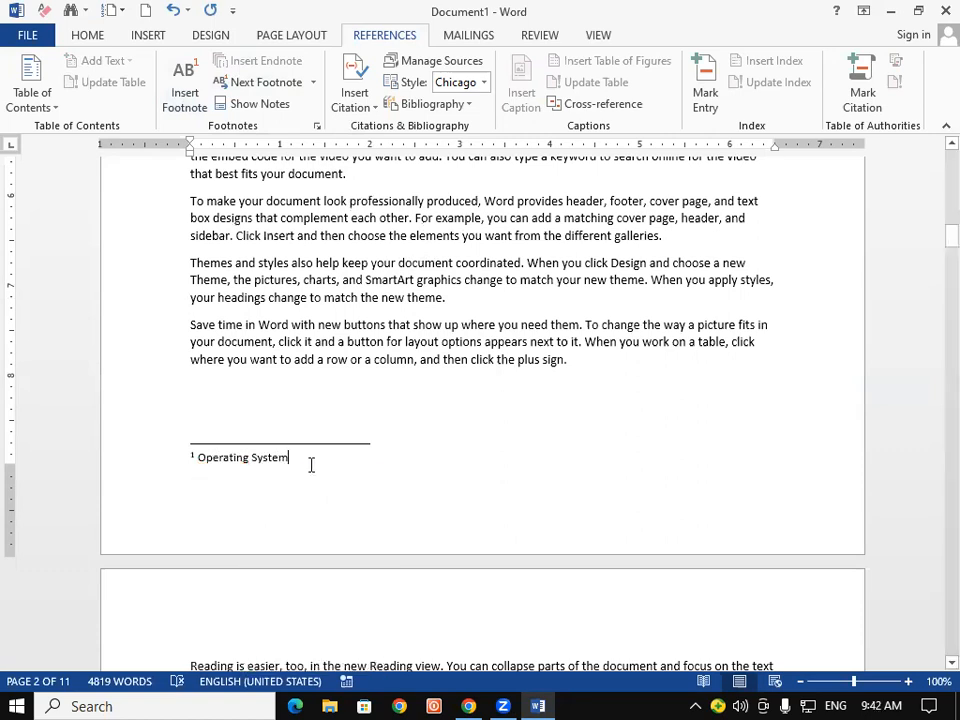
# Preview the footnote text from the reference mark beside "OS" in the body text
pyautogui.scroll(10, 311, 465)
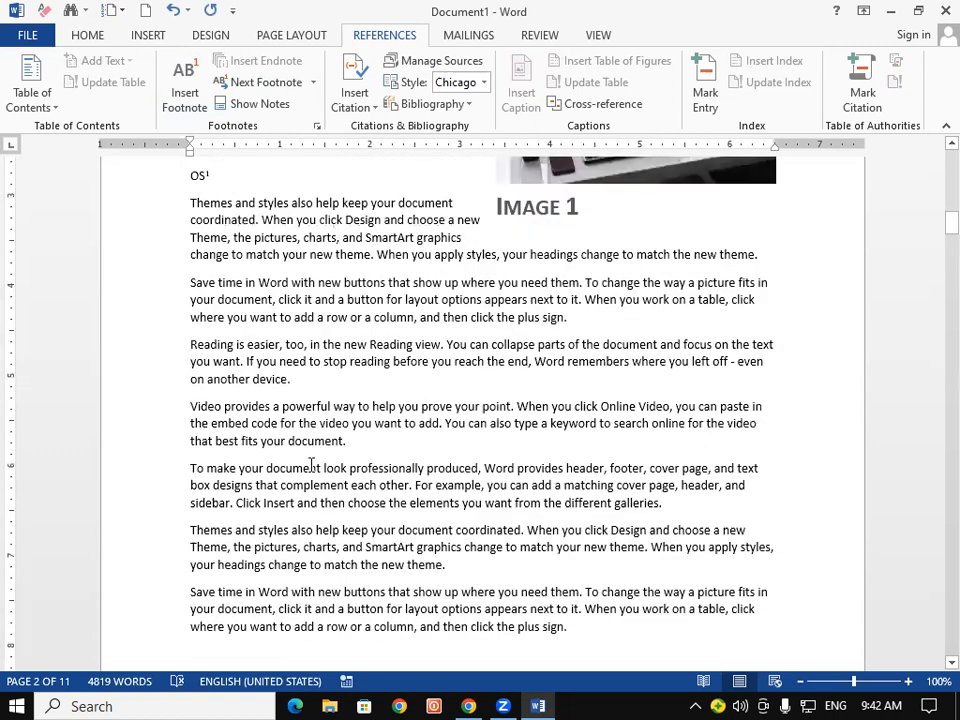
pyautogui.click(303, 452)
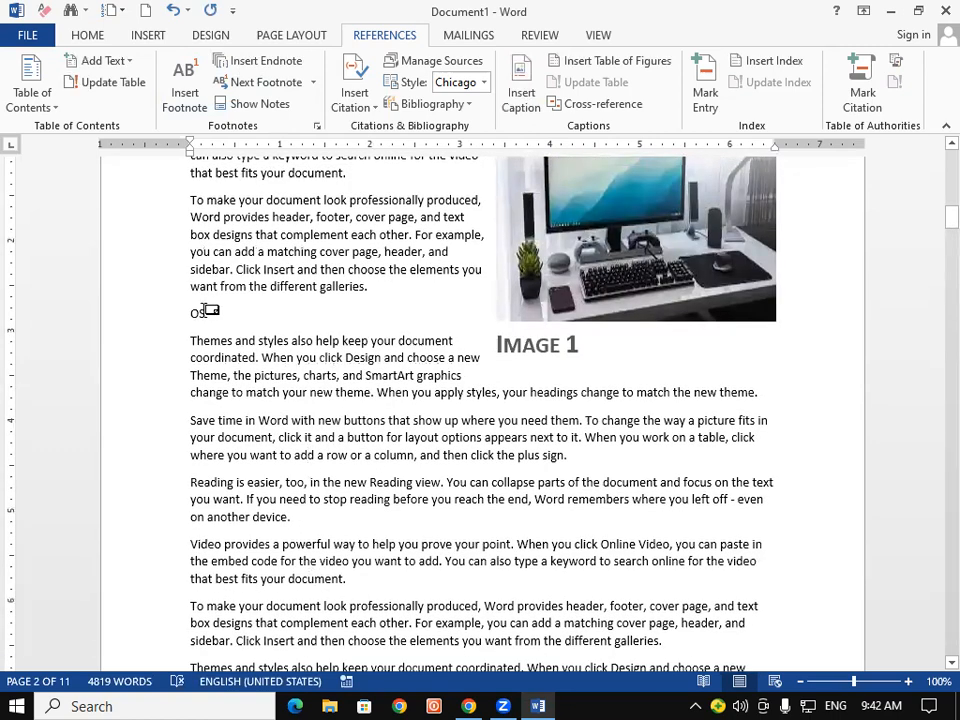
pyautogui.moveTo(205, 309)
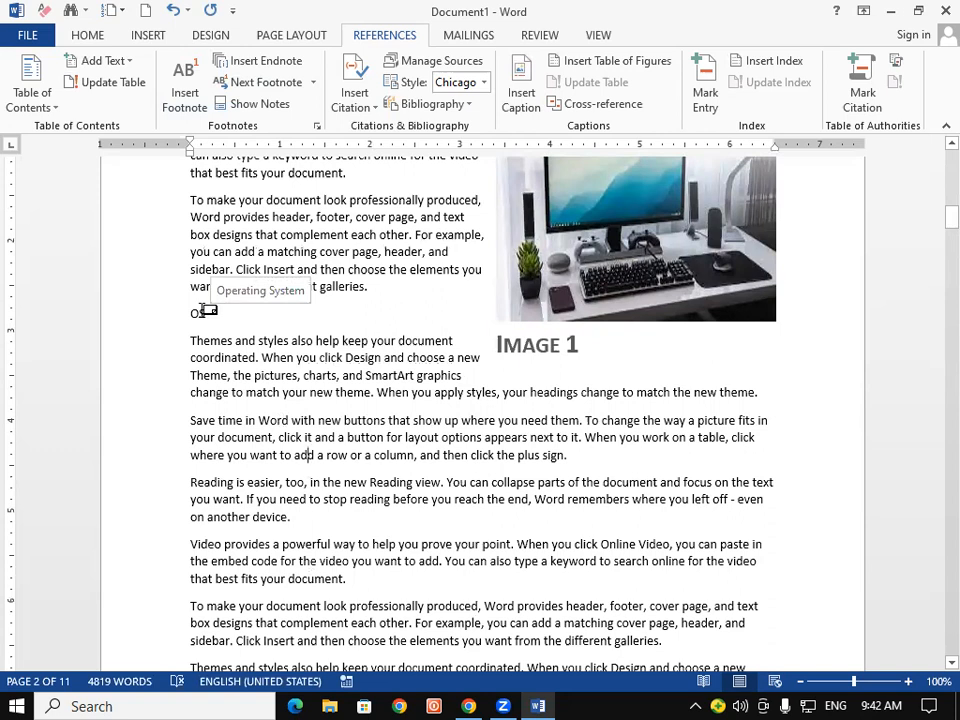
# Check the footnote at the foot of page 2, then return to its reference mark beside "OS"
pyautogui.scroll(-5, 257, 330)
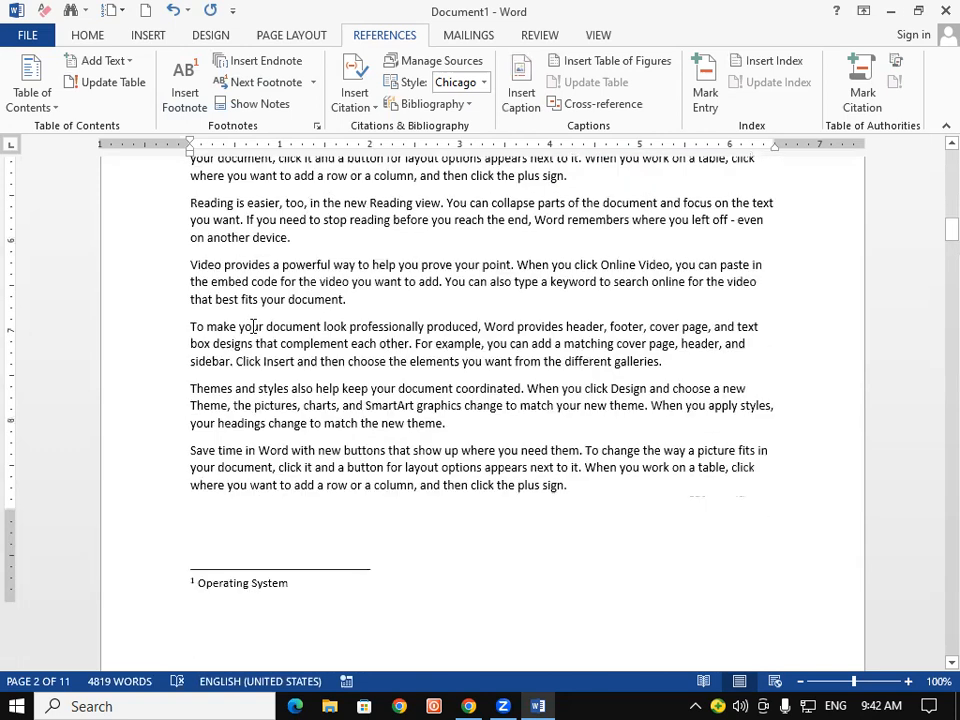
pyautogui.scroll(-3, 230, 431)
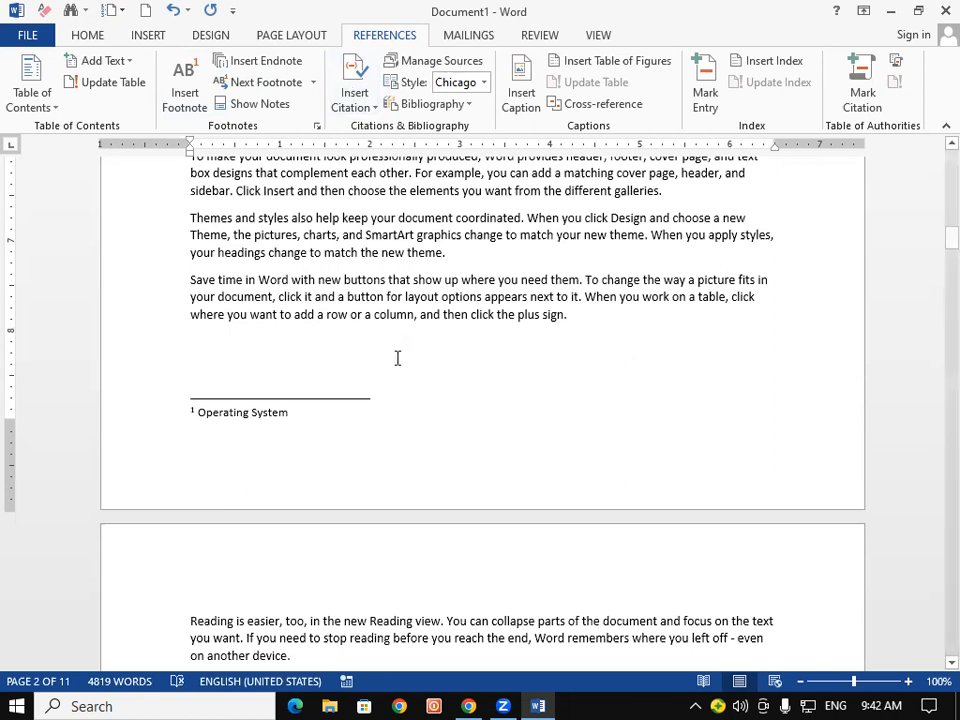
pyautogui.scroll(5, 397, 357)
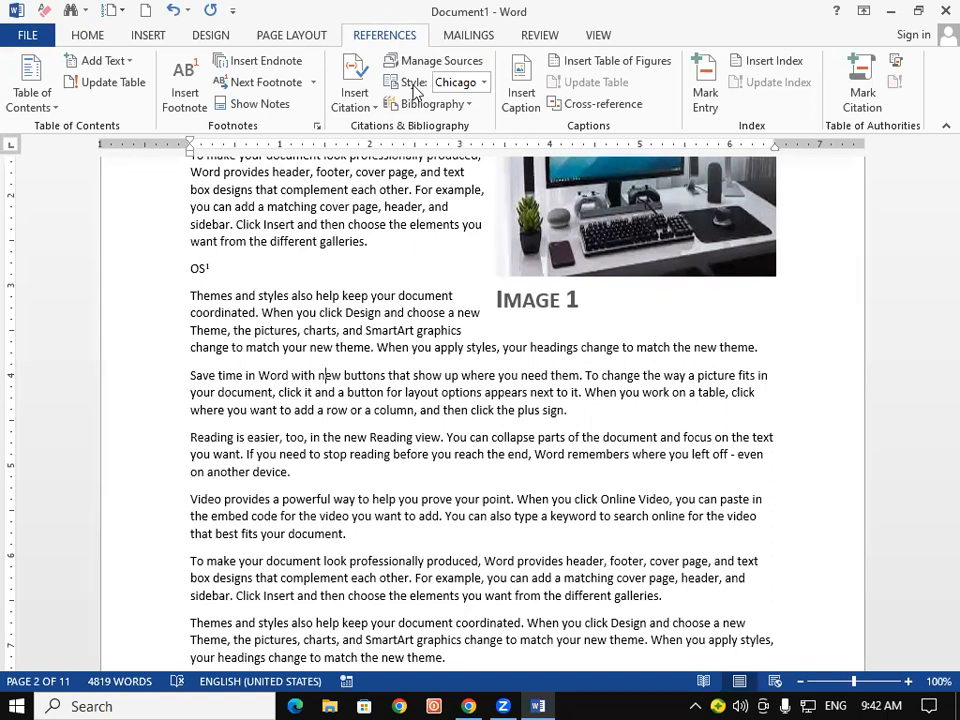
pyautogui.click(460, 40)
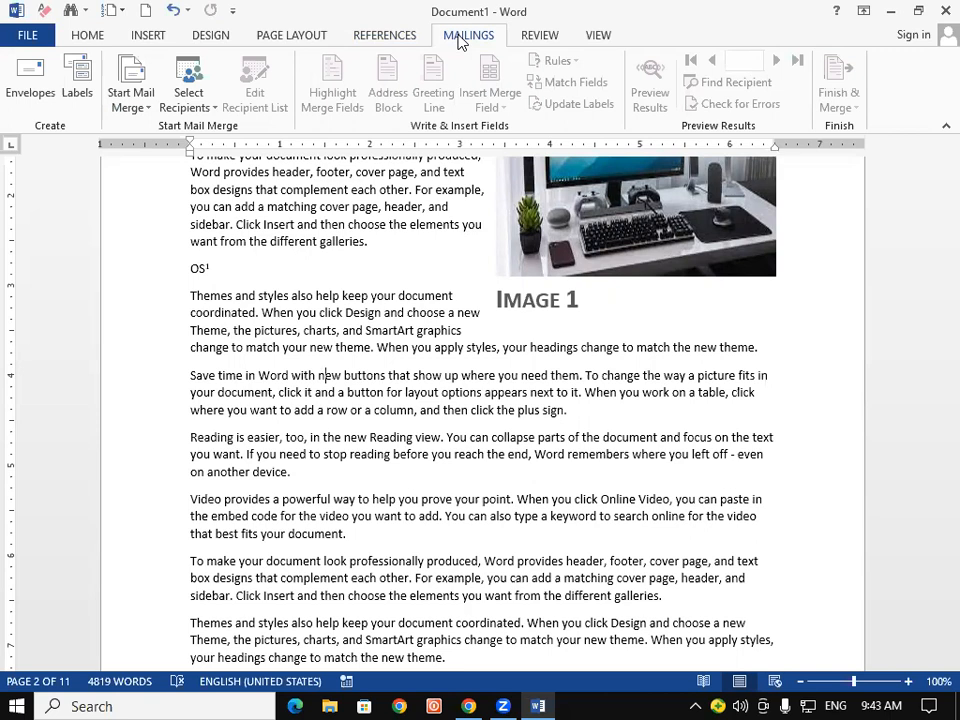
pyautogui.click(540, 34)
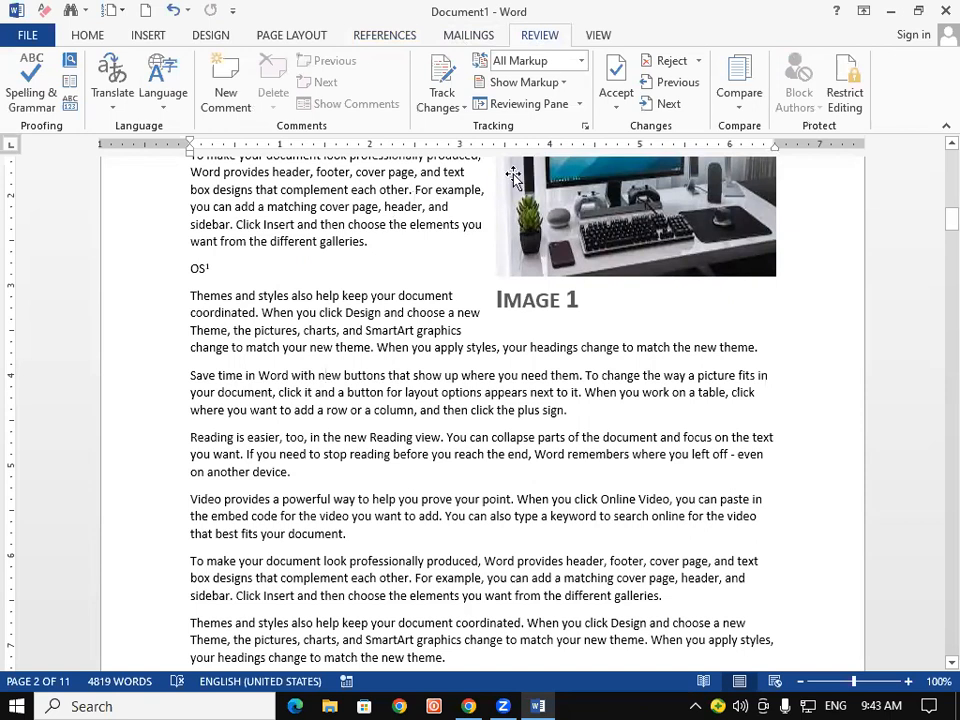
pyautogui.click(600, 36)
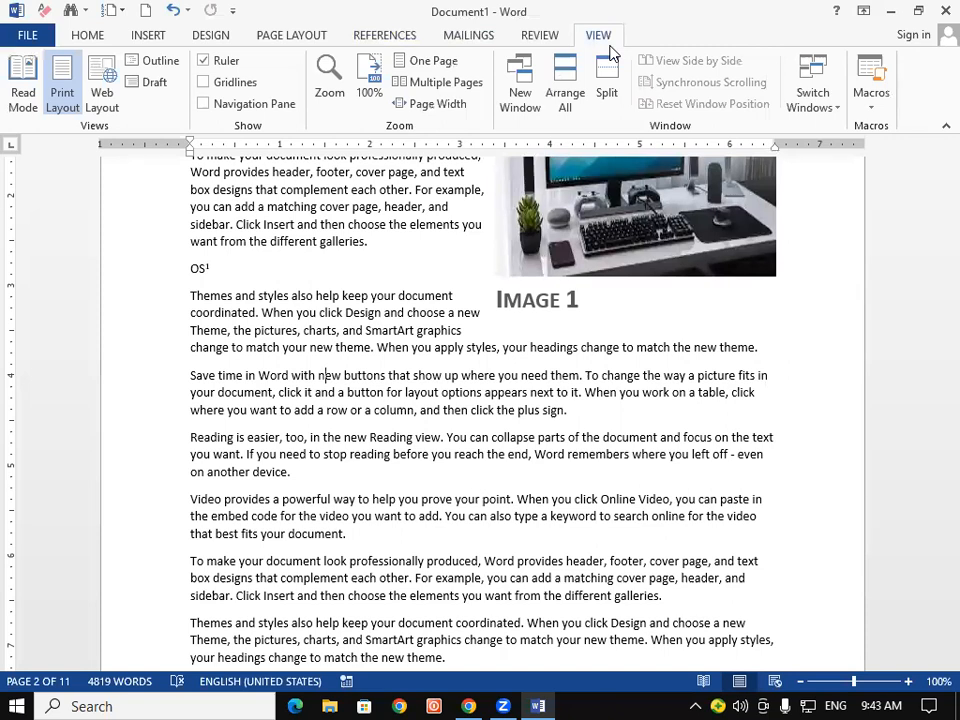
pyautogui.click(386, 34)
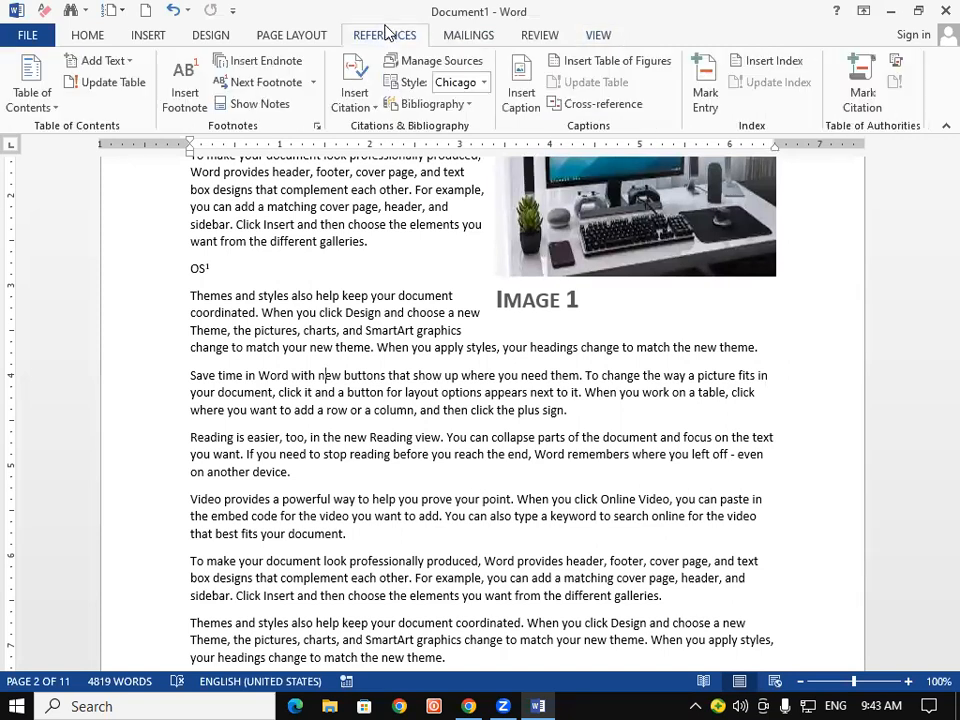
pyautogui.click(448, 41)
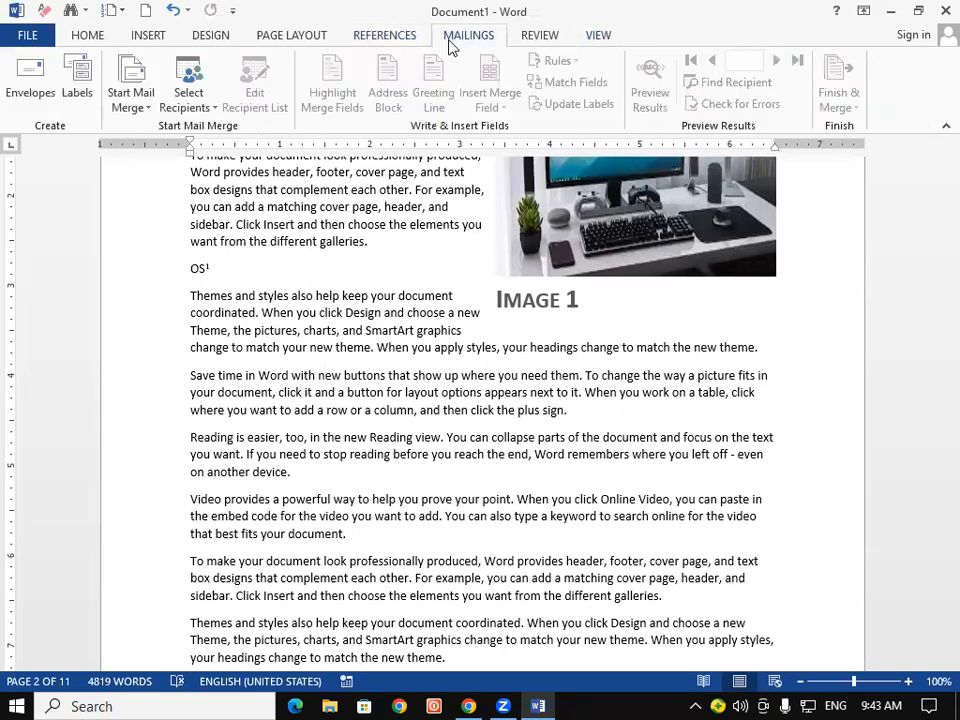